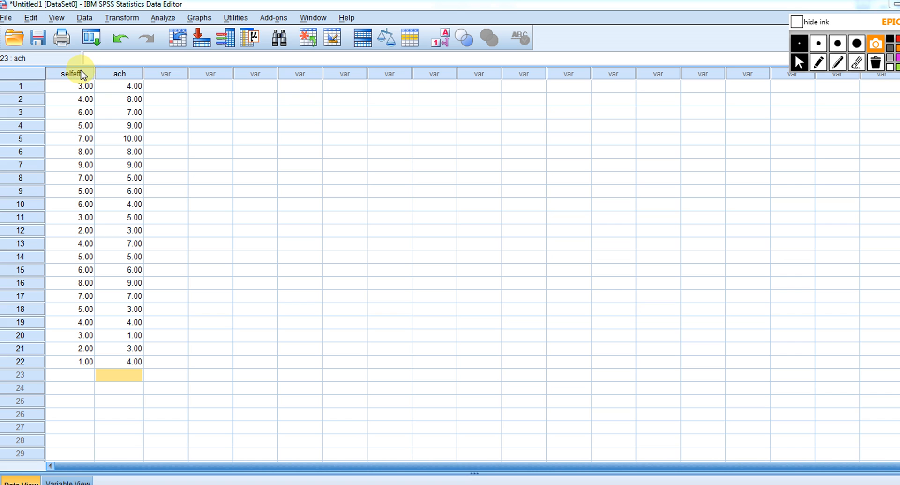
# Examine the data in the selfeff and ach columns through the last case
pyautogui.click(83, 75)
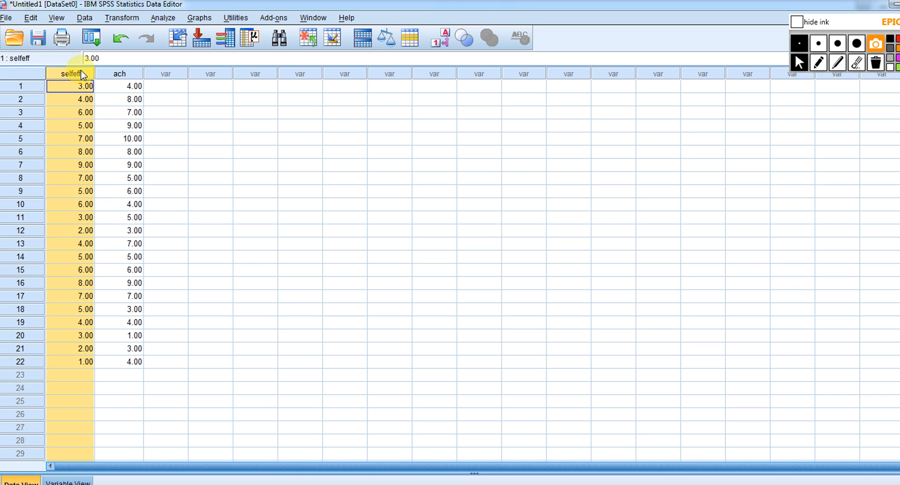
pyautogui.click(117, 74)
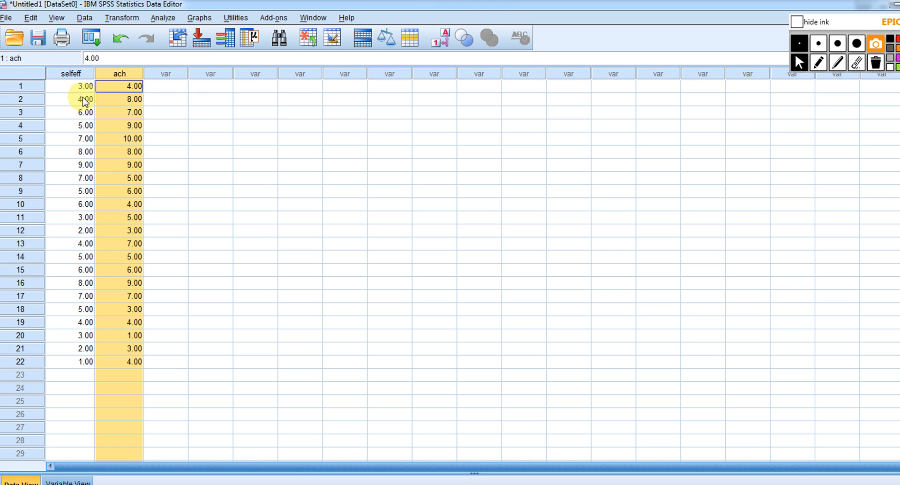
pyautogui.click(73, 73)
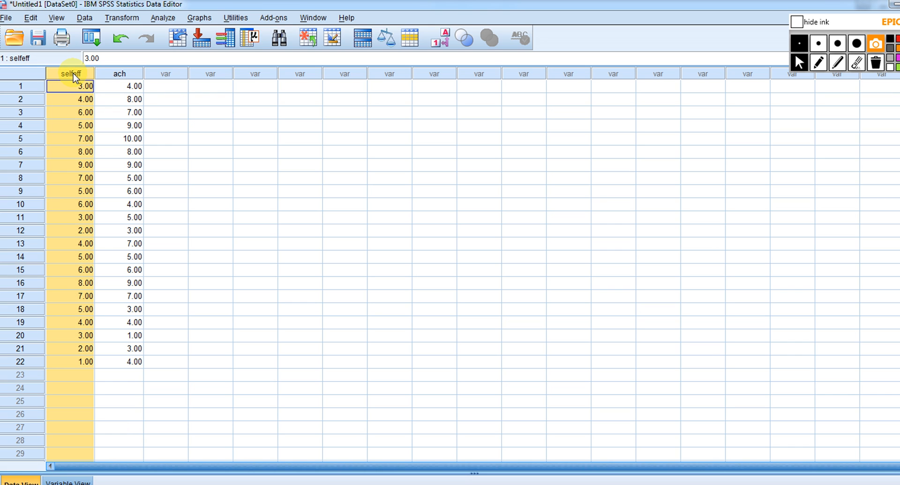
pyautogui.click(119, 74)
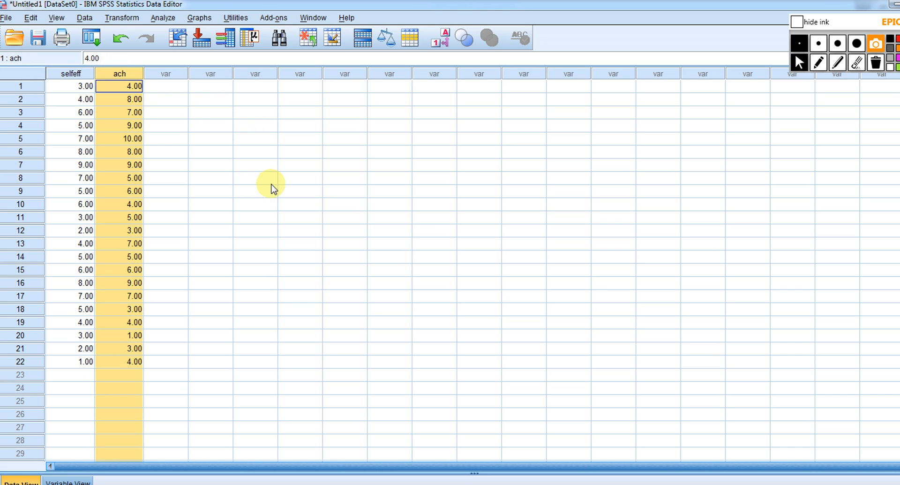
pyautogui.scroll(-2, 346, 177)
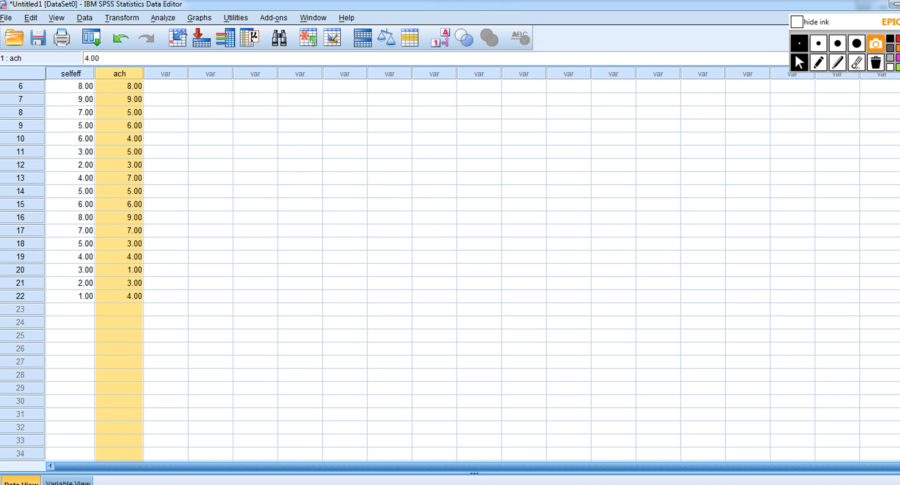
pyautogui.scroll(2, 450, 271)
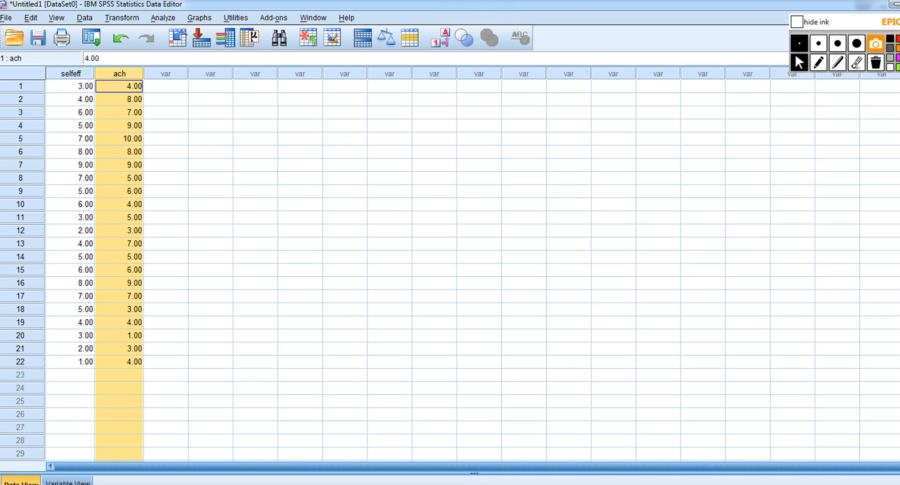
pyautogui.click(303, 114)
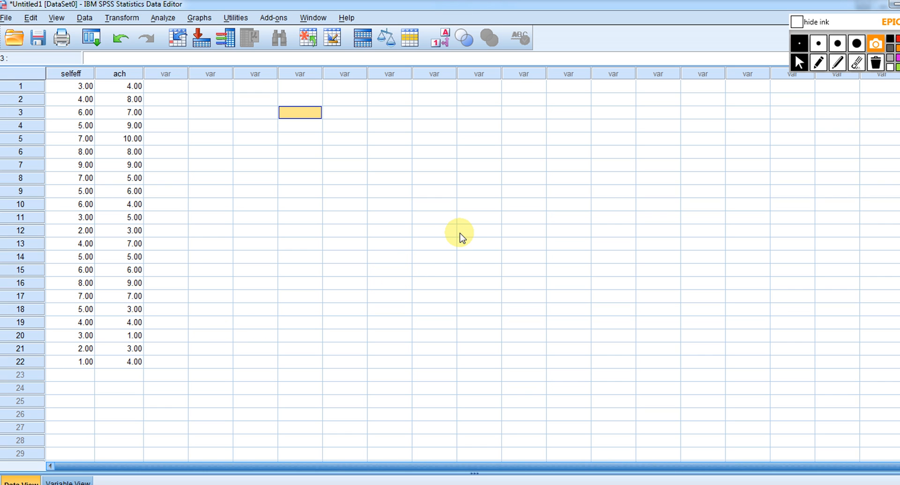
# Set up a linear regression with ach as the dependent variable and selfeff as the independent variable, using the Enter method
pyautogui.click(164, 19)
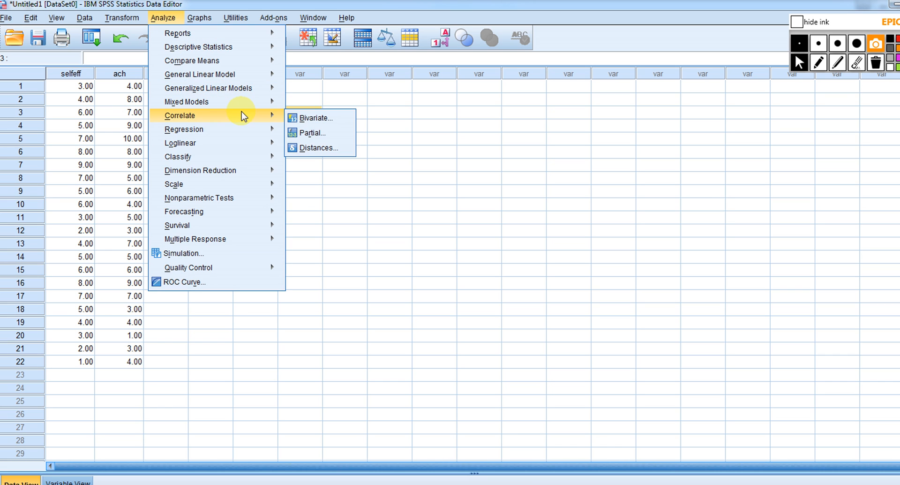
pyautogui.moveTo(253, 130)
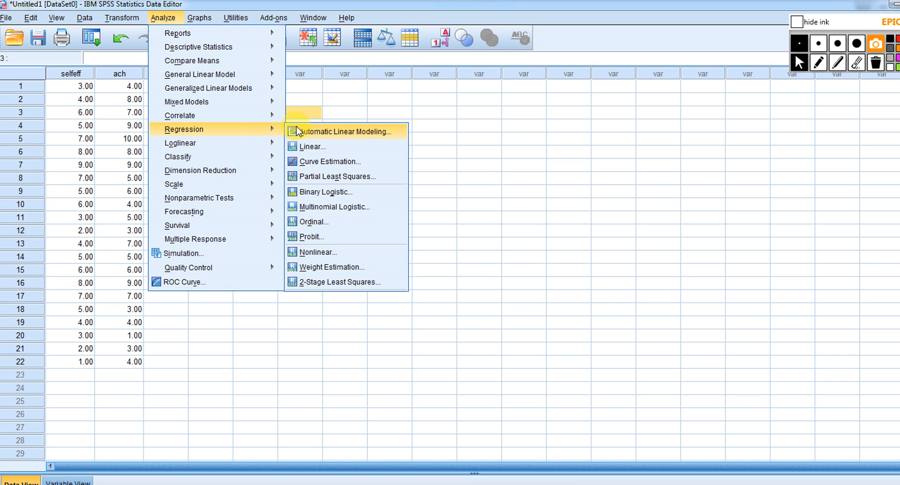
pyautogui.click(318, 148)
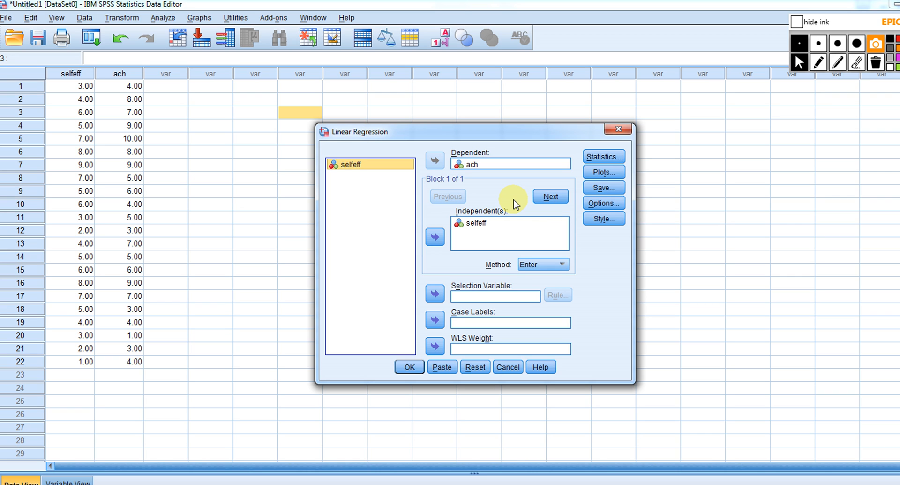
# Choose to save the unstandardized and standardized residuals of the linear regression
pyautogui.click(605, 190)
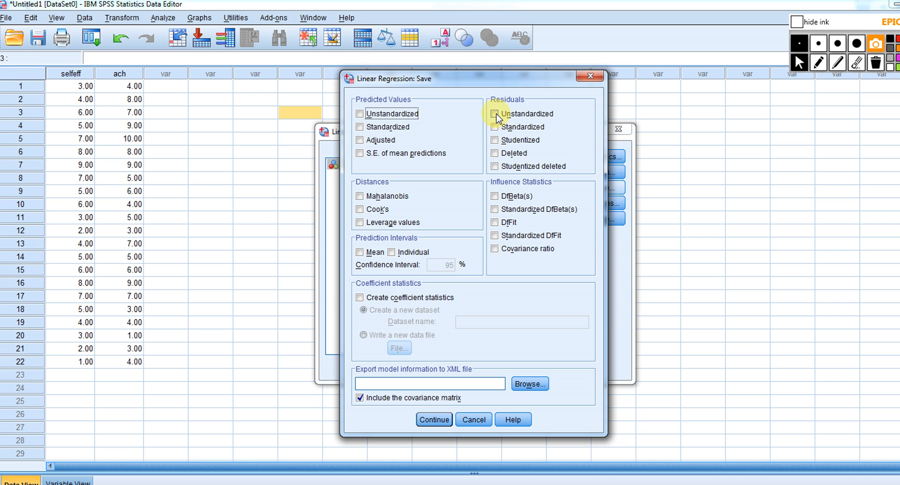
pyautogui.click(496, 114)
pyautogui.click(496, 127)
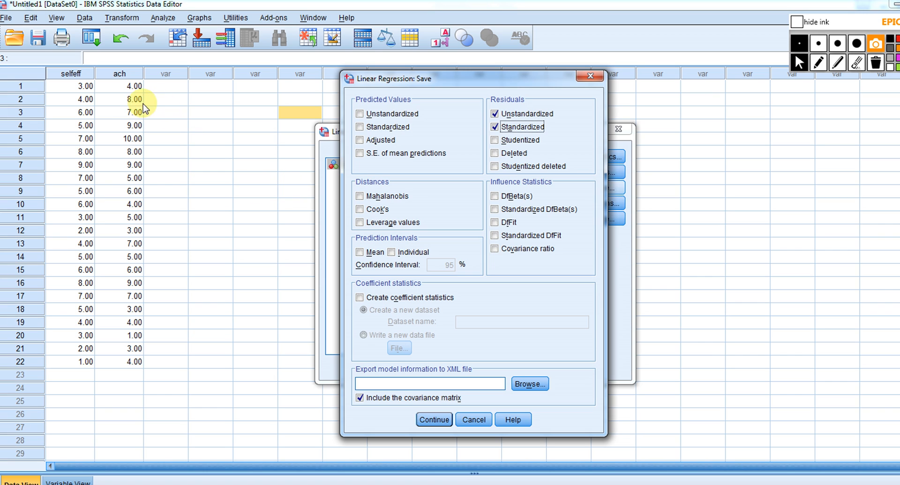
# Handwrite the regression equation ŷi = a + bXi in red ink on the empty area beside the dialog
pyautogui.click(821, 62)
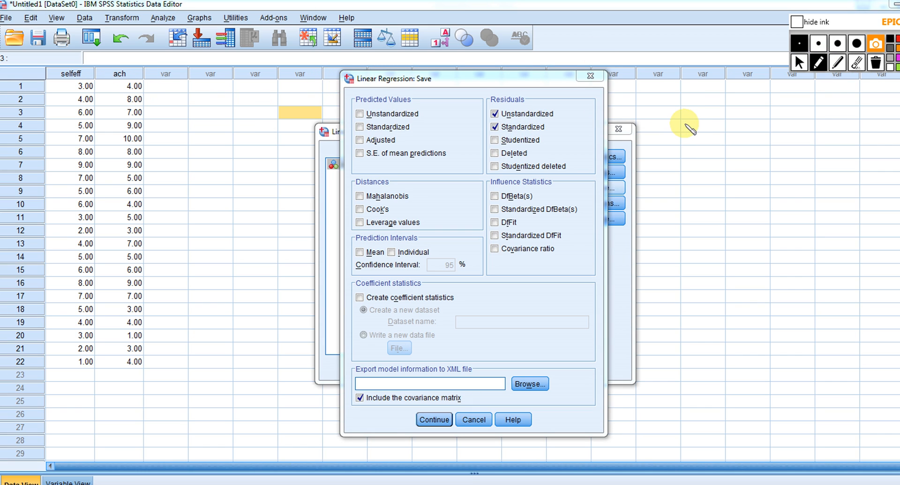
pyautogui.moveTo(687, 124)
pyautogui.mouseDown()
pyautogui.moveTo(696, 125)
pyautogui.moveTo(693, 138)
pyautogui.moveTo(692, 111)
pyautogui.moveTo(711, 130)
pyautogui.mouseUp()
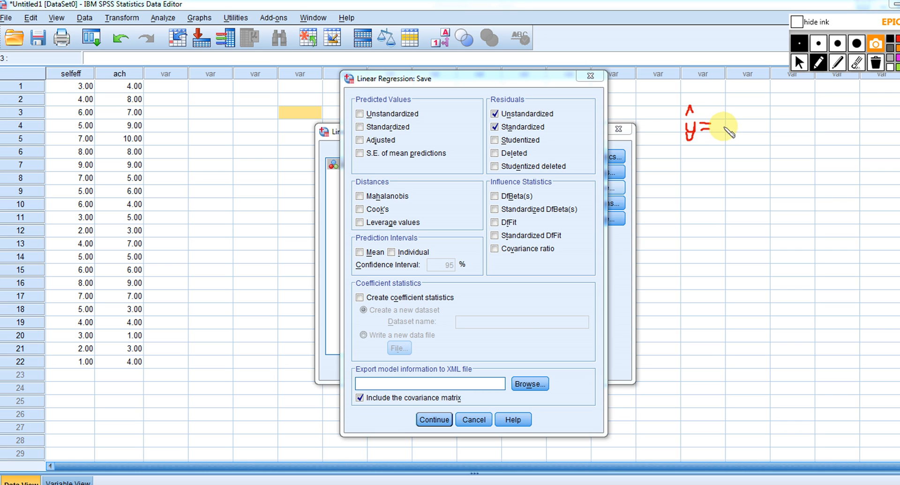
pyautogui.moveTo(721, 122)
pyautogui.mouseDown()
pyautogui.moveTo(721, 132)
pyautogui.moveTo(726, 122)
pyautogui.moveTo(728, 132)
pyautogui.moveTo(771, 126)
pyautogui.mouseUp()
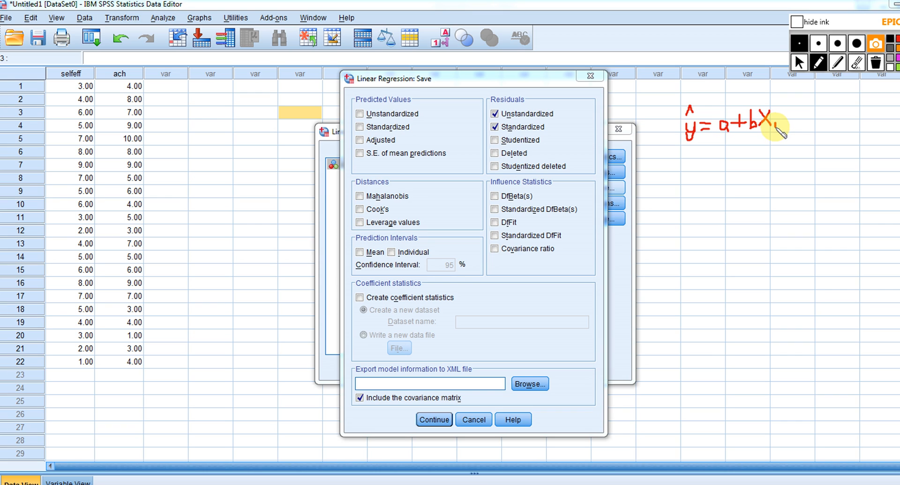
pyautogui.moveTo(776, 122); pyautogui.dragTo(776, 127)
pyautogui.click(776, 120)
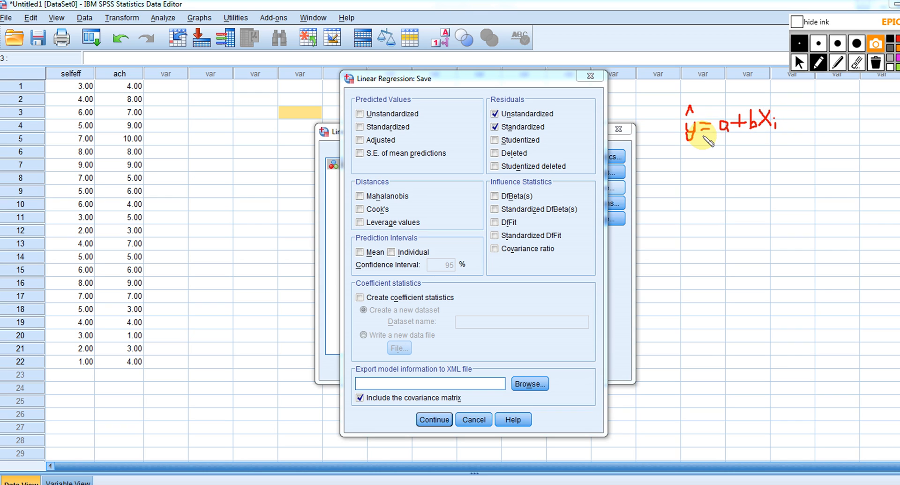
pyautogui.moveTo(697, 136); pyautogui.dragTo(697, 140)
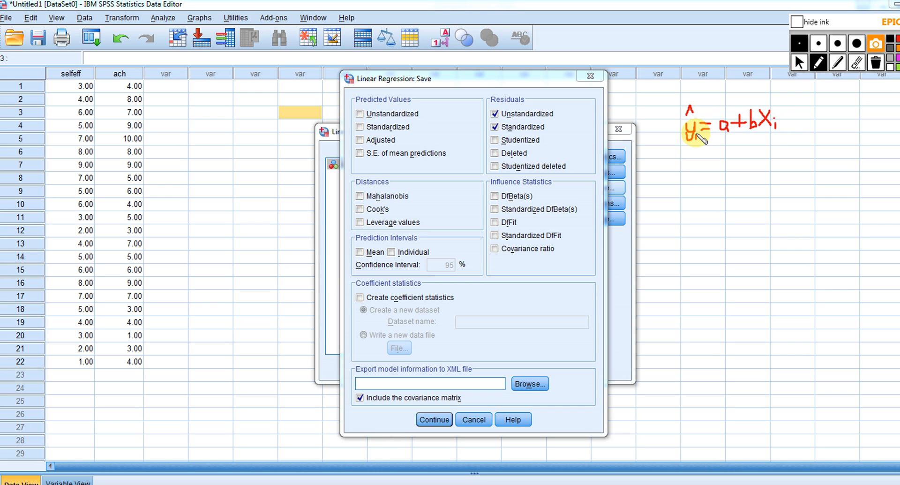
pyautogui.click(696, 132)
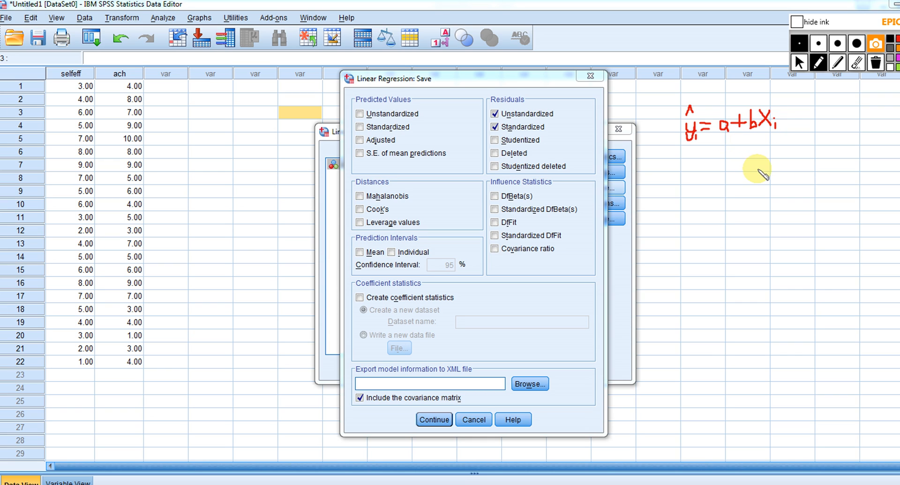
# Sketch x and y axes with a rising regression line in red ink below the handwritten equation
pyautogui.moveTo(765, 158)
pyautogui.mouseDown()
pyautogui.moveTo(761, 218)
pyautogui.moveTo(861, 223)
pyautogui.moveTo(861, 239)
pyautogui.moveTo(871, 237)
pyautogui.mouseUp()
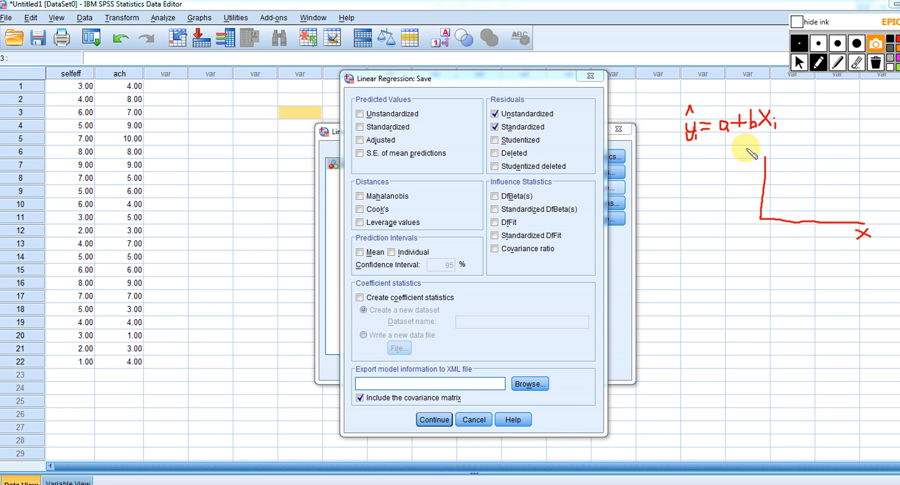
pyautogui.moveTo(744, 147)
pyautogui.mouseDown()
pyautogui.moveTo(753, 145)
pyautogui.moveTo(744, 155)
pyautogui.mouseUp()
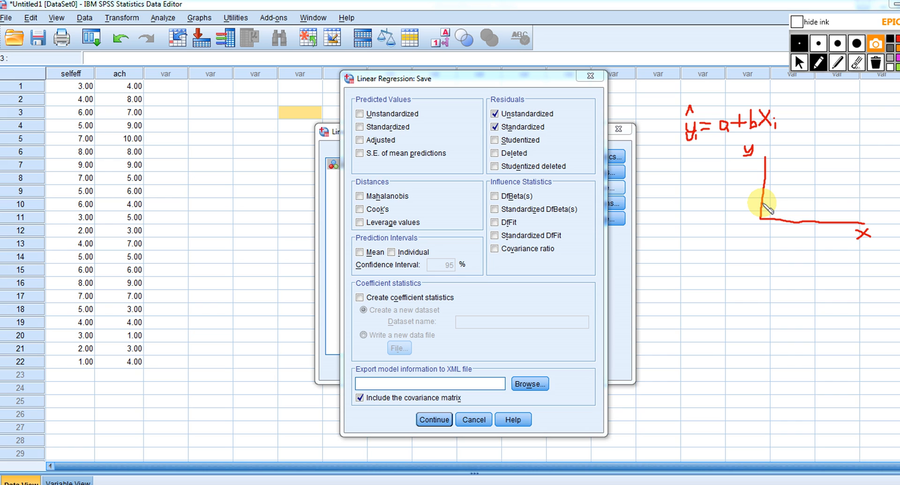
pyautogui.moveTo(762, 200); pyautogui.dragTo(837, 176)
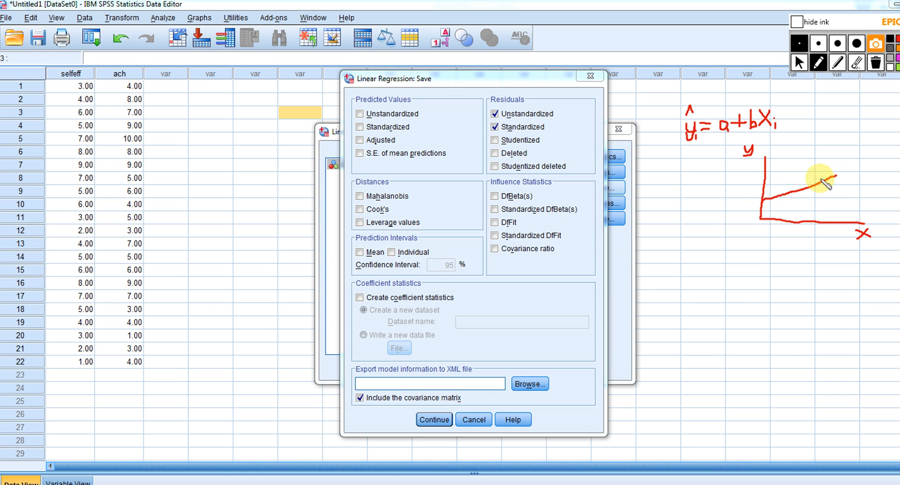
# Scatter data points above and below the sketched regression line and label the line ŷ
pyautogui.click(776, 205)
pyautogui.click(775, 187)
pyautogui.click(782, 186)
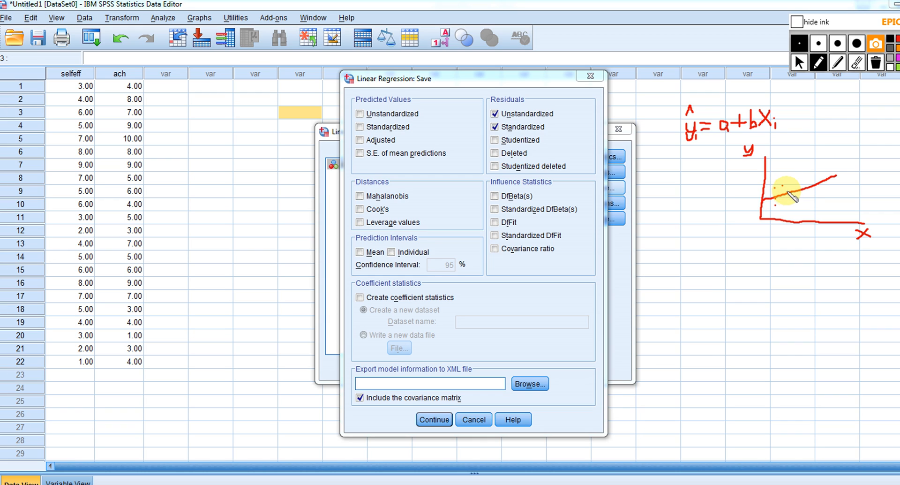
pyautogui.click(787, 198)
pyautogui.click(788, 203)
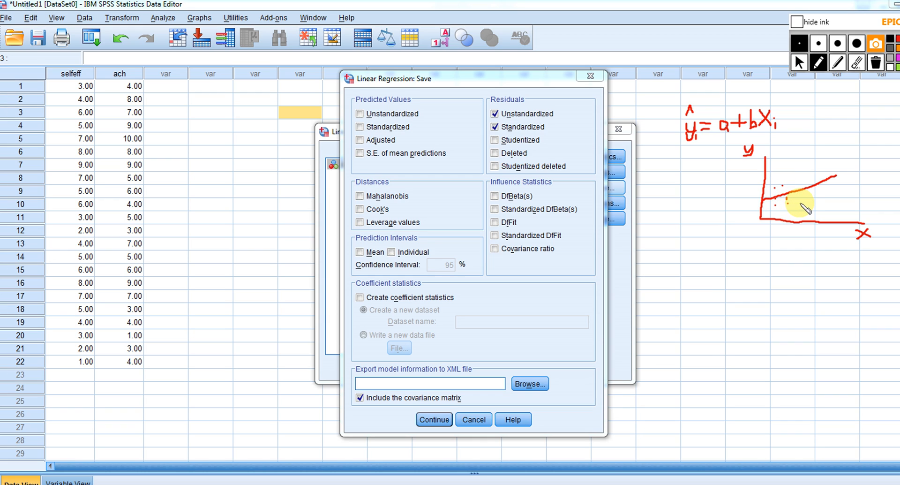
pyautogui.click(800, 202)
pyautogui.click(800, 196)
pyautogui.click(799, 186)
pyautogui.click(798, 182)
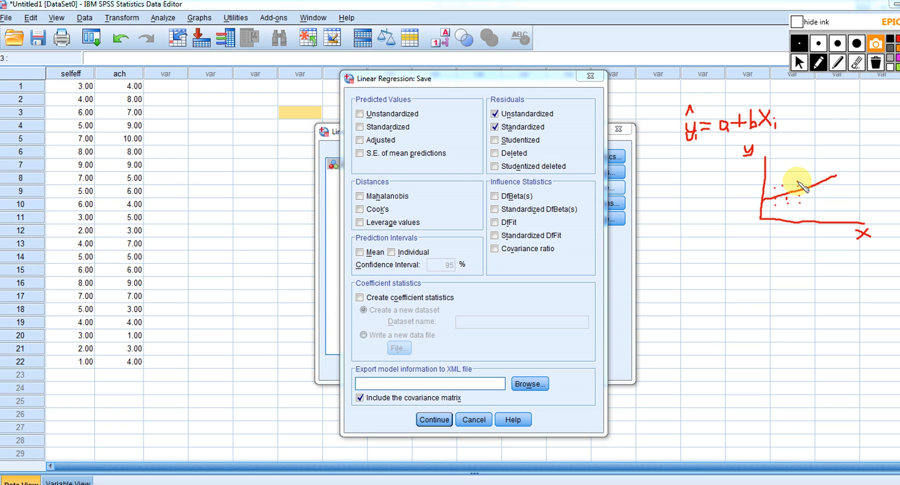
pyautogui.click(807, 176)
pyautogui.click(809, 181)
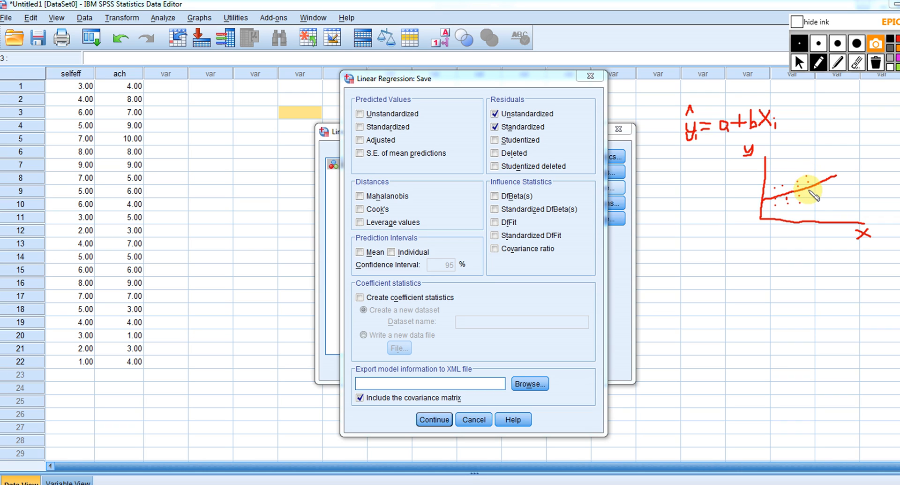
pyautogui.click(812, 200)
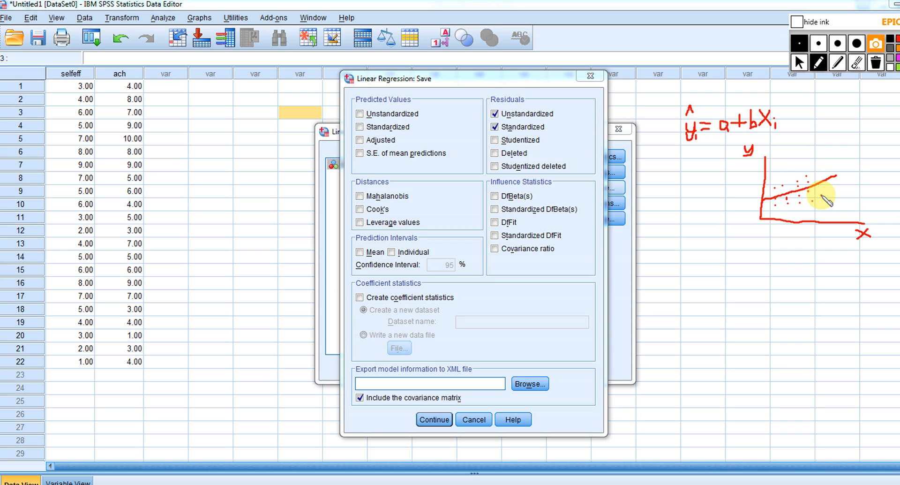
pyautogui.click(821, 187)
pyautogui.click(819, 177)
pyautogui.click(817, 169)
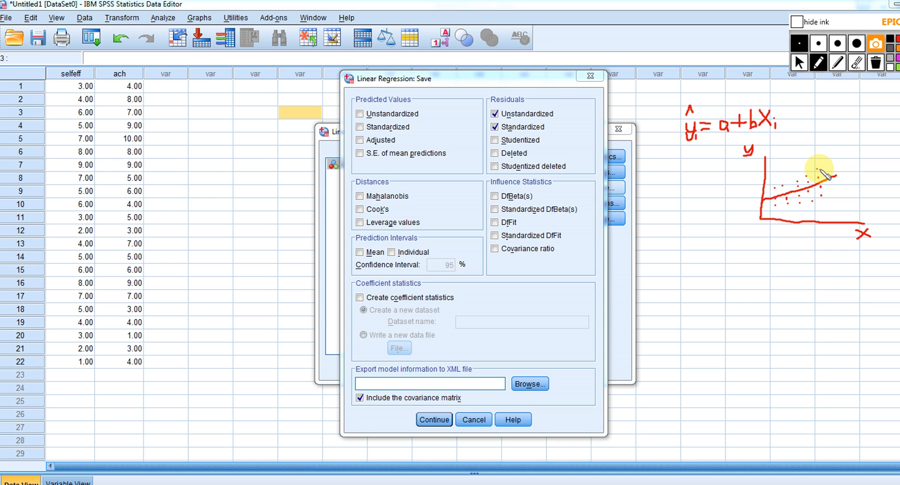
pyautogui.click(829, 172)
pyautogui.click(831, 184)
pyautogui.click(834, 192)
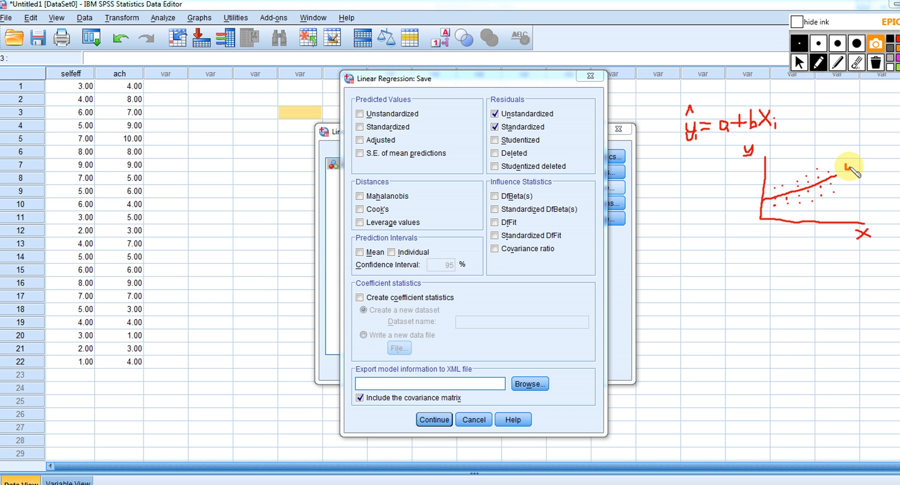
pyautogui.moveTo(845, 164)
pyautogui.mouseDown()
pyautogui.moveTo(847, 177)
pyautogui.moveTo(851, 156)
pyautogui.mouseUp()
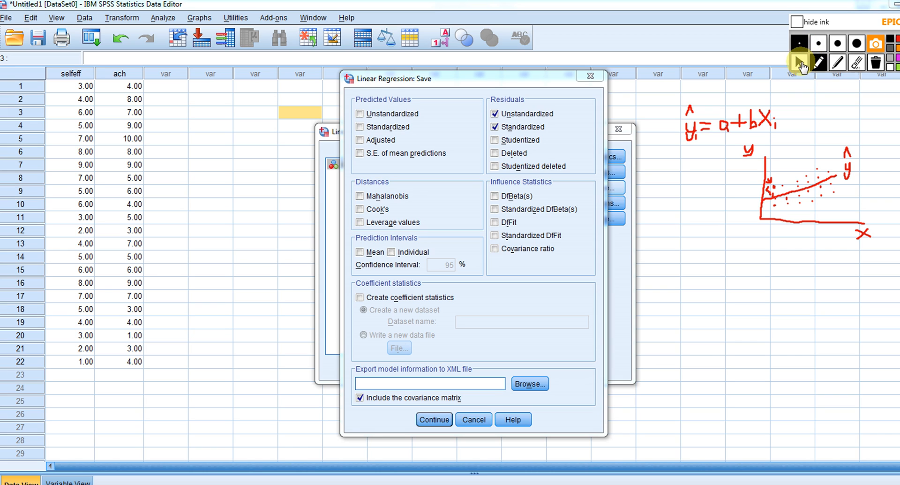
# Clear all ink annotations, accept the residual save options and run the linear regression
pyautogui.click(875, 66)
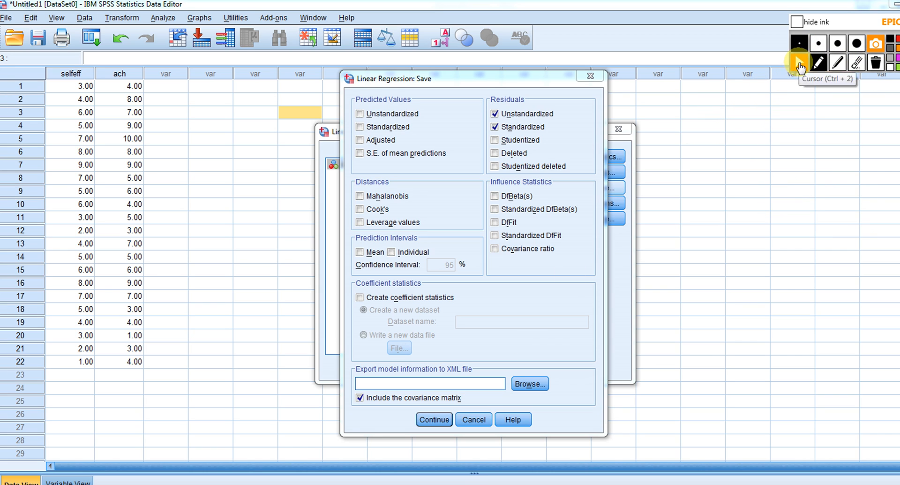
pyautogui.click(799, 66)
pyautogui.click(437, 420)
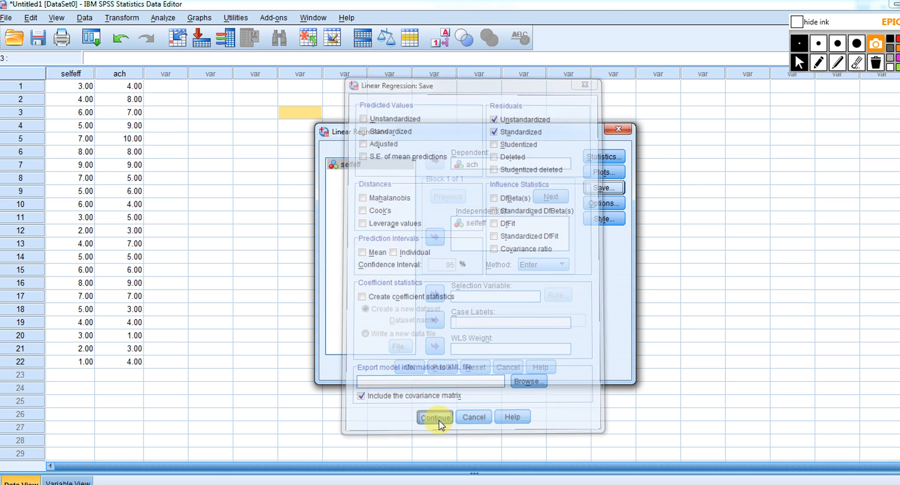
pyautogui.click(406, 367)
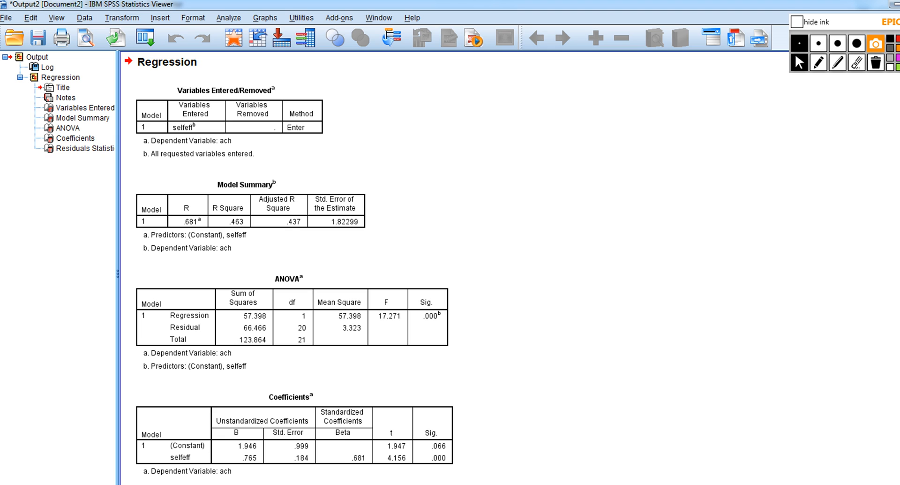
# Circle the R Square value in the Model Summary in red ink and underline ach and selfeff in its footnotes
pyautogui.scroll(-4, 506, 268)
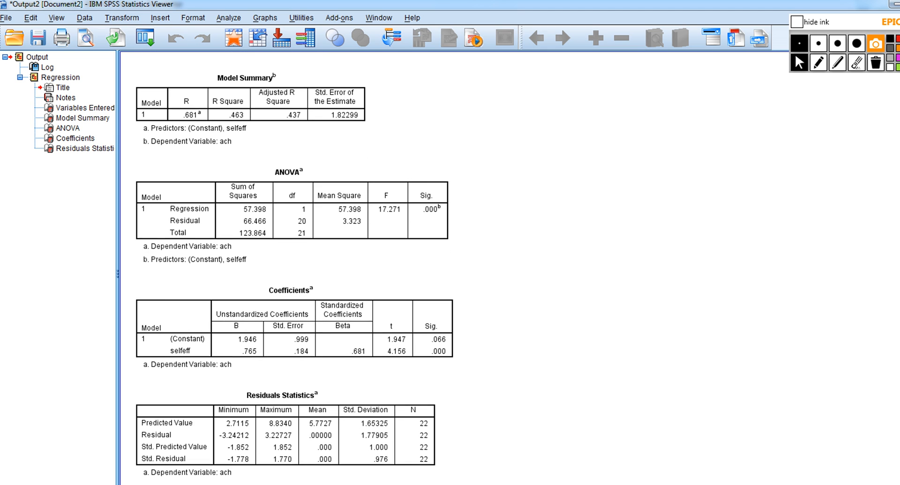
pyautogui.scroll(-1, 507, 268)
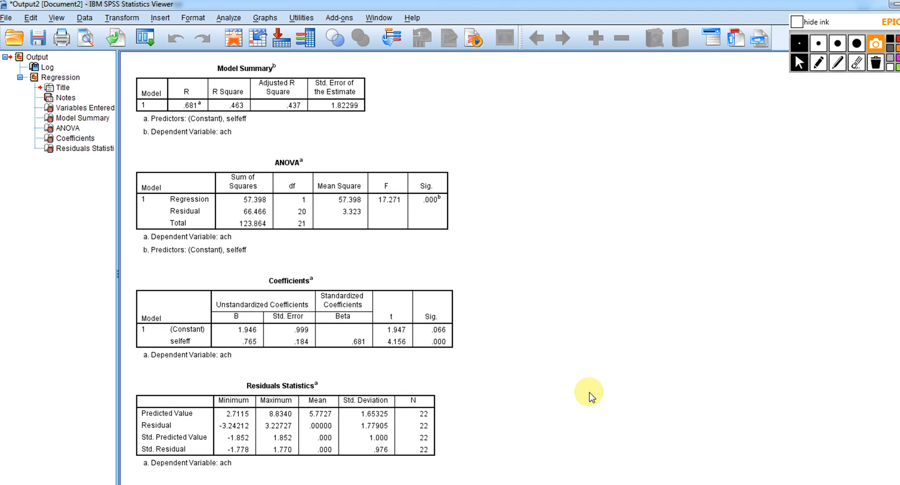
pyautogui.click(818, 62)
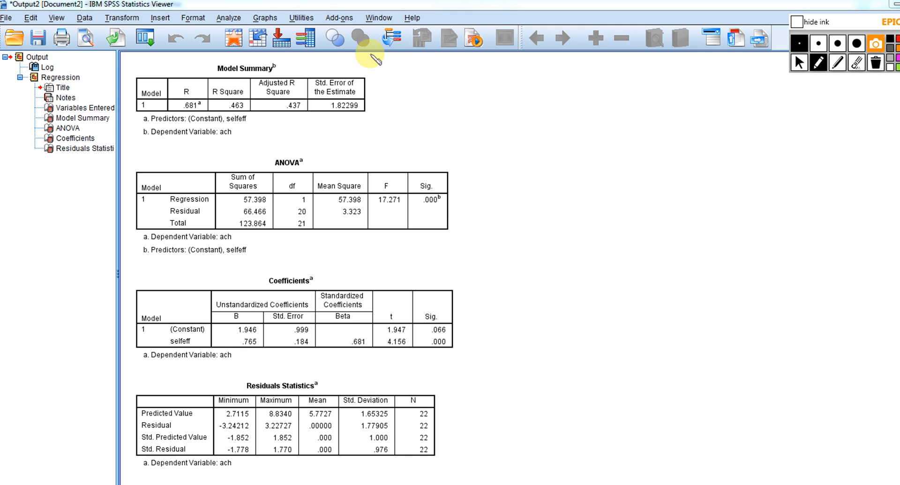
pyautogui.moveTo(244, 91)
pyautogui.mouseDown()
pyautogui.moveTo(237, 82)
pyautogui.moveTo(215, 92)
pyautogui.moveTo(224, 110)
pyautogui.moveTo(248, 110)
pyautogui.moveTo(244, 84)
pyautogui.mouseUp()
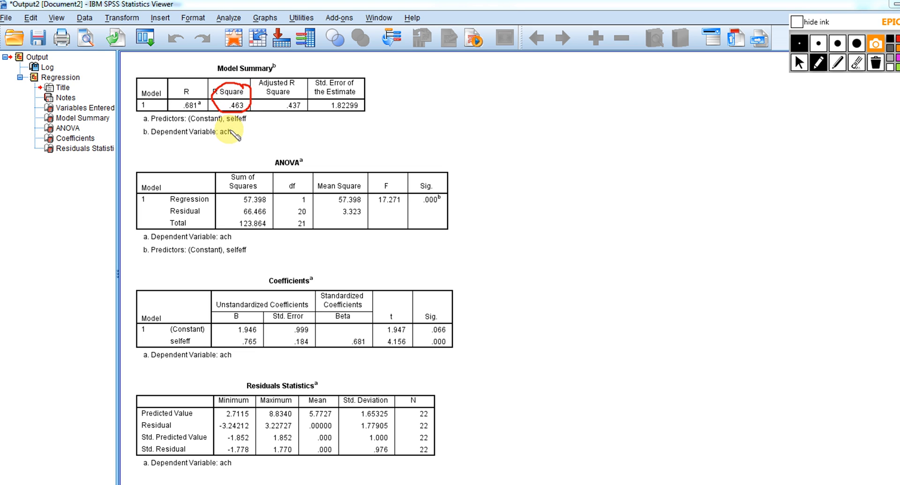
pyautogui.moveTo(219, 137); pyautogui.dragTo(231, 136)
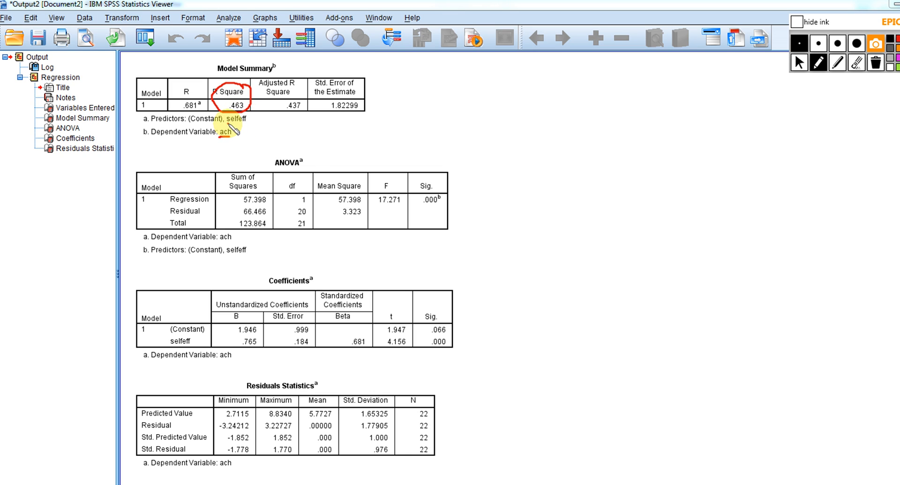
pyautogui.moveTo(227, 123); pyautogui.dragTo(246, 121)
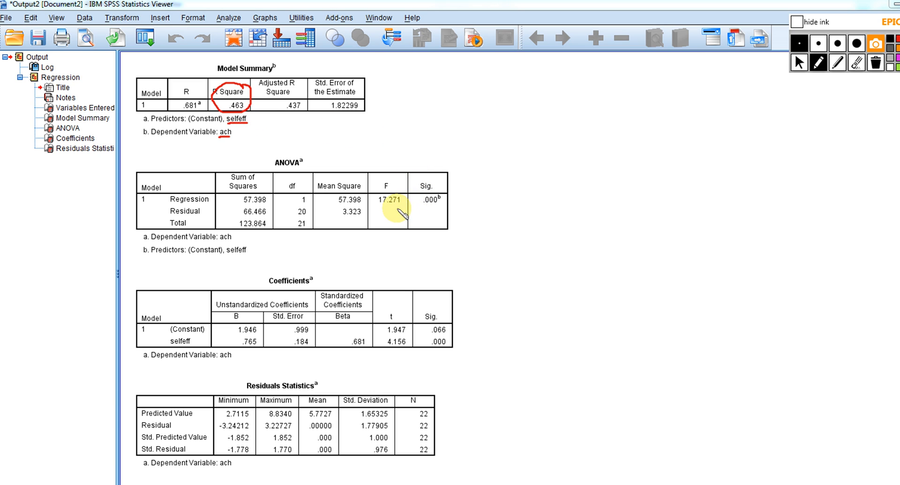
# Underline the ANOVA F and Sig. values with a p label, and mark the unstandardized selfeff coefficient with an arrow labelled b
pyautogui.moveTo(394, 210)
pyautogui.mouseDown()
pyautogui.moveTo(450, 211)
pyautogui.moveTo(467, 186)
pyautogui.mouseUp()
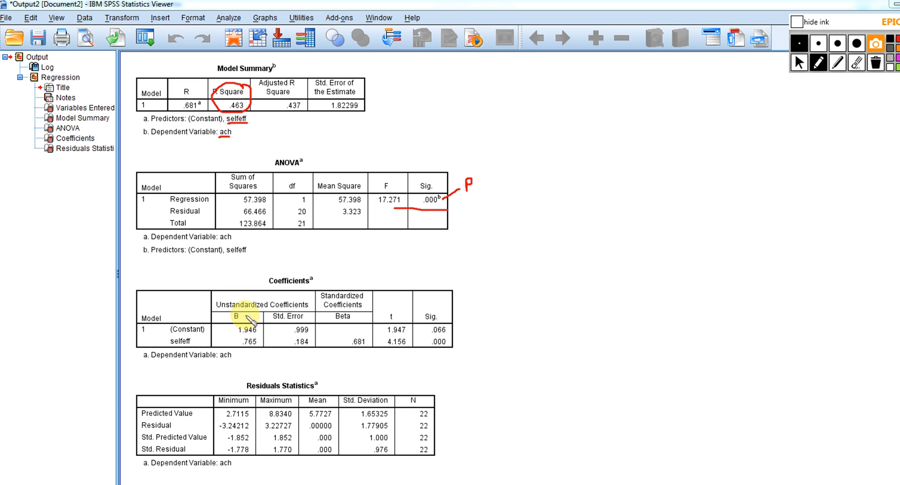
pyautogui.moveTo(245, 317); pyautogui.dragTo(236, 267)
pyautogui.moveTo(245, 315); pyautogui.dragTo(263, 341)
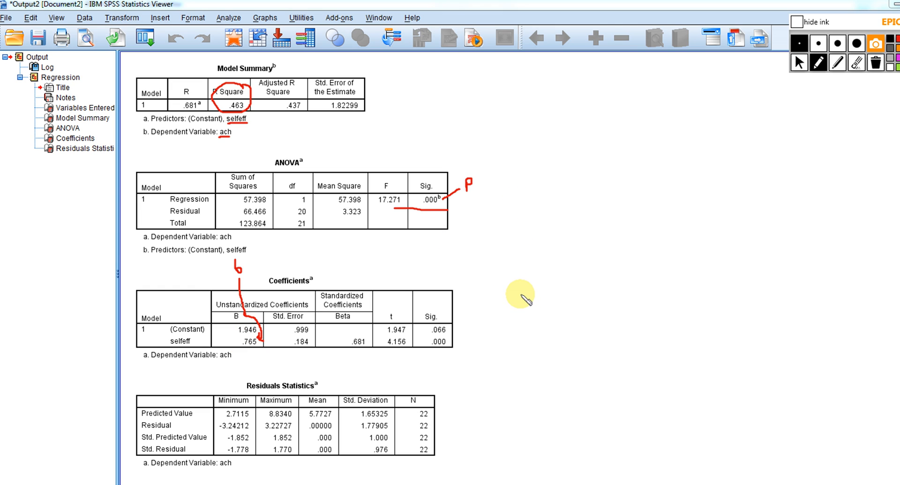
# Begin a handwritten equation with ŷ = beside the Coefficients table and underline the (Constant) row label
pyautogui.moveTo(521, 294)
pyautogui.mouseDown()
pyautogui.moveTo(523, 309)
pyautogui.moveTo(525, 283)
pyautogui.moveTo(538, 288)
pyautogui.mouseUp()
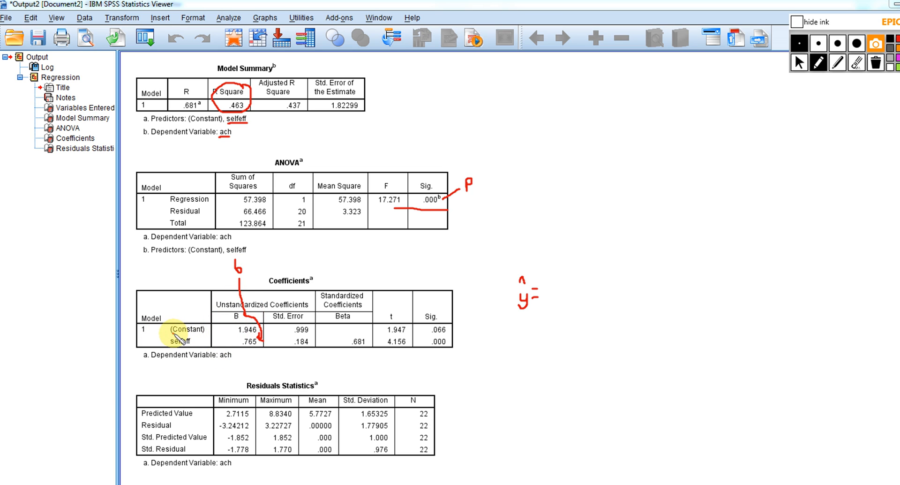
pyautogui.moveTo(172, 334); pyautogui.dragTo(206, 332)
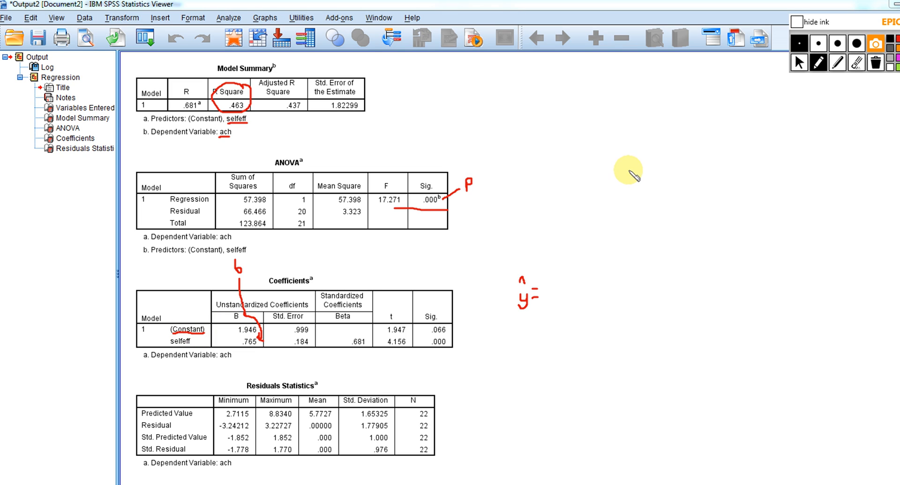
# Sketch axes with a rising regression line beside the ANOVA table, circle its intercept and label the vertical axis y
pyautogui.moveTo(628, 170)
pyautogui.mouseDown()
pyautogui.moveTo(634, 230)
pyautogui.moveTo(706, 232)
pyautogui.mouseUp()
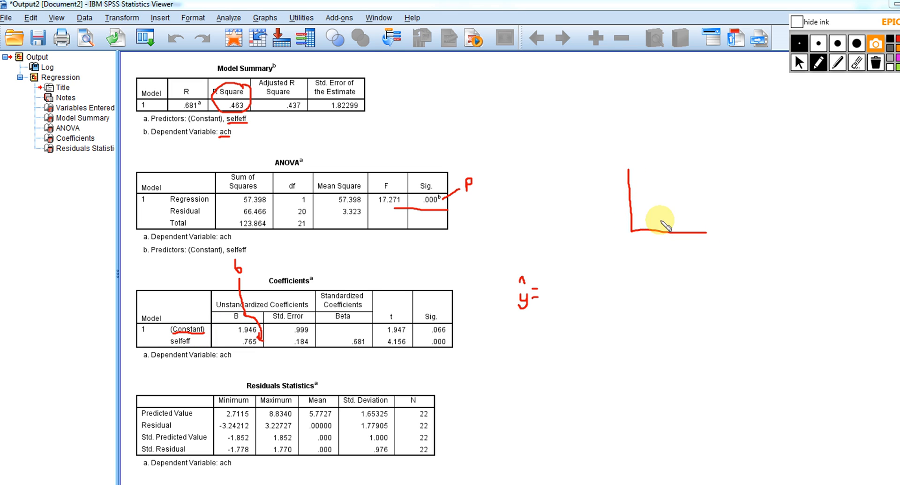
pyautogui.moveTo(632, 207); pyautogui.dragTo(724, 157)
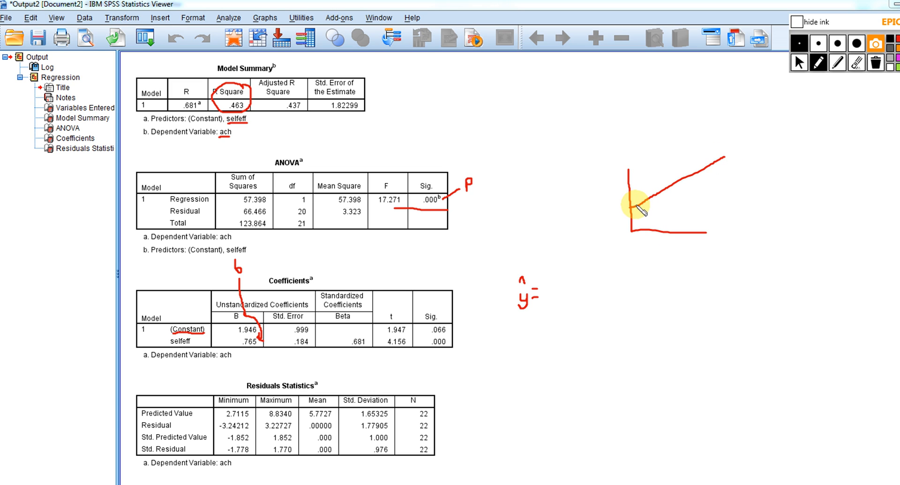
pyautogui.moveTo(622, 207); pyautogui.dragTo(626, 209)
pyautogui.moveTo(613, 165); pyautogui.dragTo(611, 176)
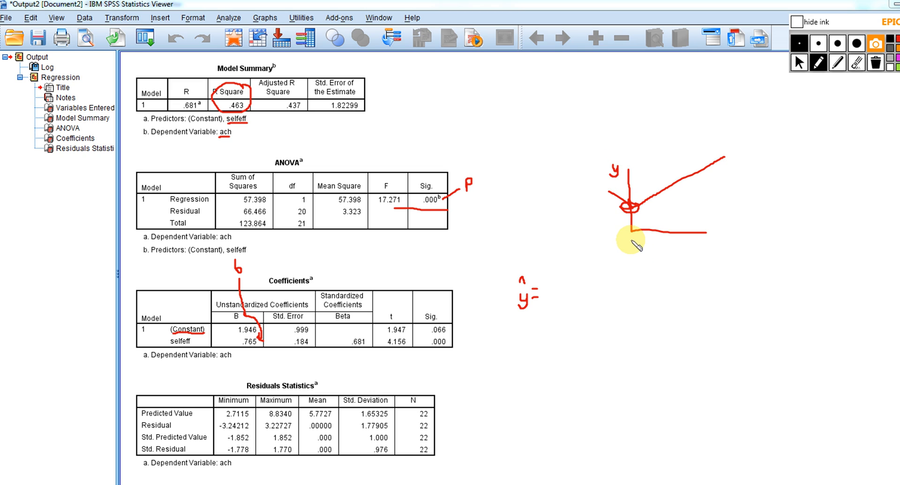
pyautogui.moveTo(631, 205); pyautogui.dragTo(631, 208)
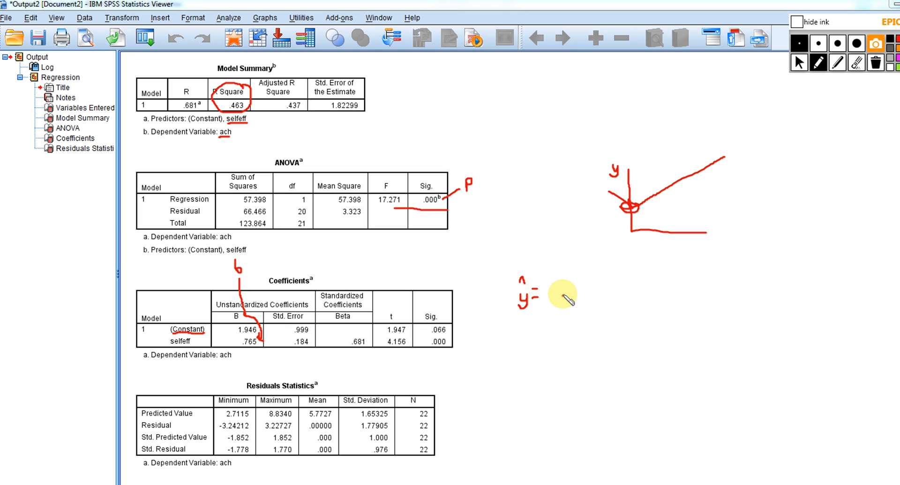
# Complete the equation as ŷi = a + bXi and write ŷi = 1.946 + .765X with subscript SE below it
pyautogui.moveTo(563, 295)
pyautogui.mouseDown()
pyautogui.moveTo(559, 303)
pyautogui.moveTo(576, 299)
pyautogui.moveTo(570, 291)
pyautogui.moveTo(587, 295)
pyautogui.moveTo(587, 304)
pyautogui.moveTo(586, 296)
pyautogui.moveTo(616, 298)
pyautogui.mouseUp()
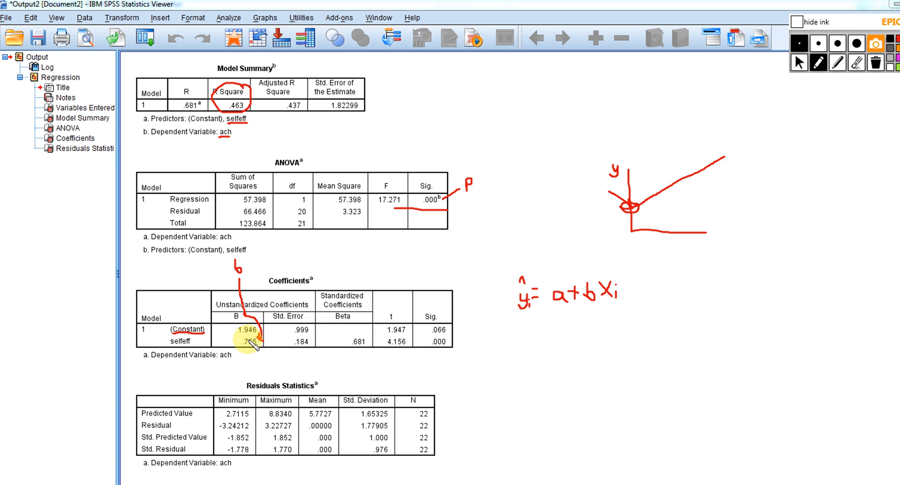
pyautogui.moveTo(516, 323)
pyautogui.mouseDown()
pyautogui.moveTo(518, 339)
pyautogui.moveTo(521, 312)
pyautogui.moveTo(527, 336)
pyautogui.moveTo(535, 325)
pyautogui.moveTo(548, 336)
pyautogui.moveTo(572, 323)
pyautogui.moveTo(581, 333)
pyautogui.moveTo(640, 325)
pyautogui.mouseUp()
pyautogui.click(526, 328)
pyautogui.click(554, 335)
pyautogui.click(600, 328)
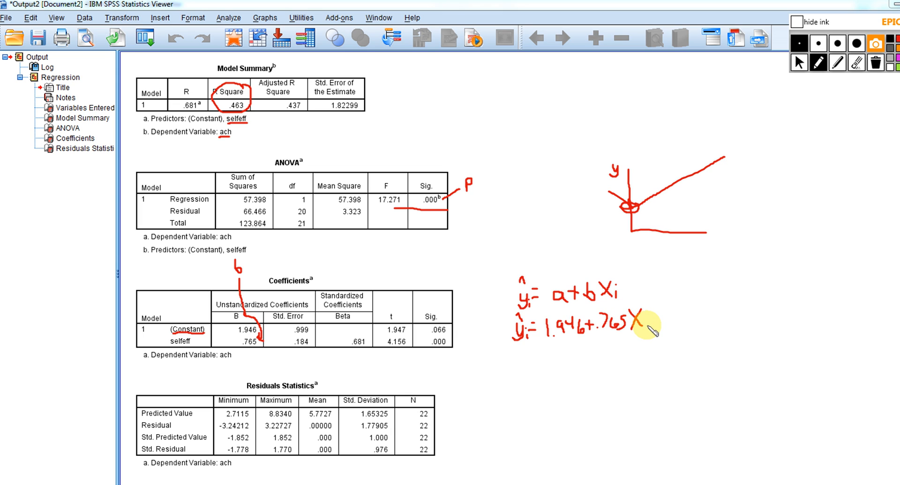
pyautogui.moveTo(648, 324)
pyautogui.mouseDown()
pyautogui.moveTo(644, 332)
pyautogui.moveTo(658, 323)
pyautogui.mouseUp()
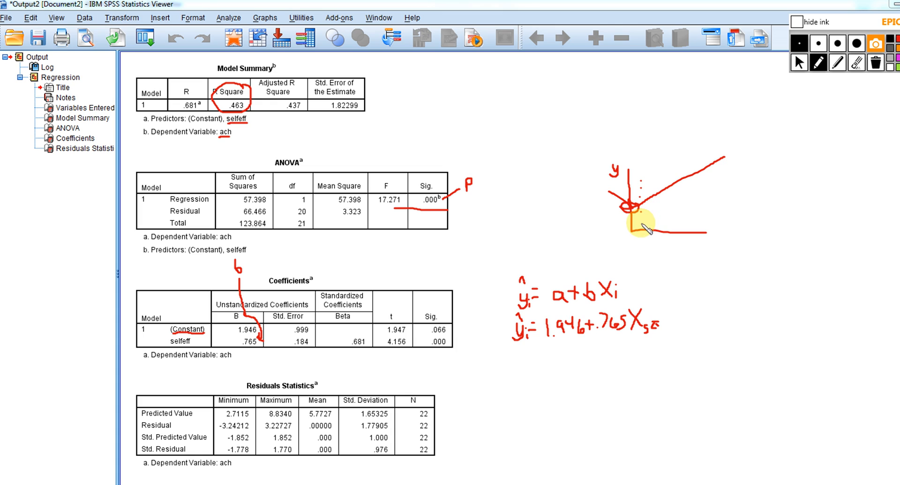
# Number the horizontal axis of the sketch 1, 2, 3 followed by an ellipsis
pyautogui.moveTo(639, 232); pyautogui.dragTo(642, 239)
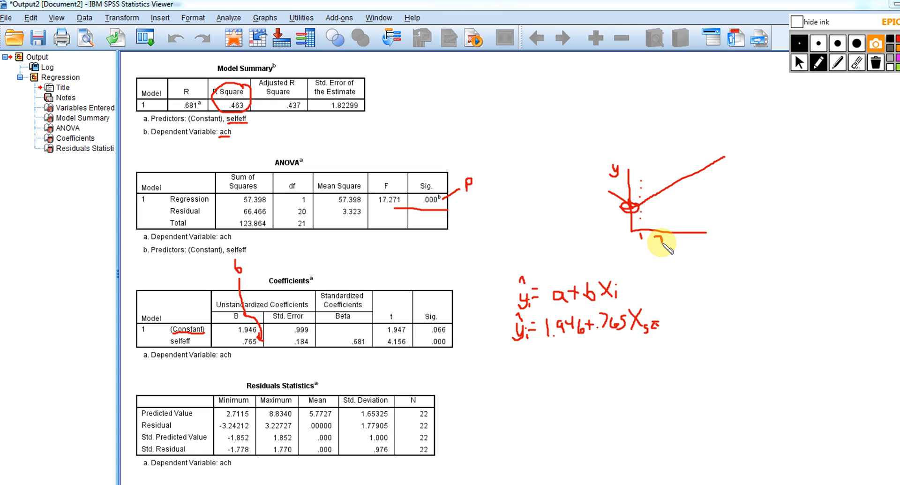
pyautogui.moveTo(663, 238); pyautogui.dragTo(681, 237)
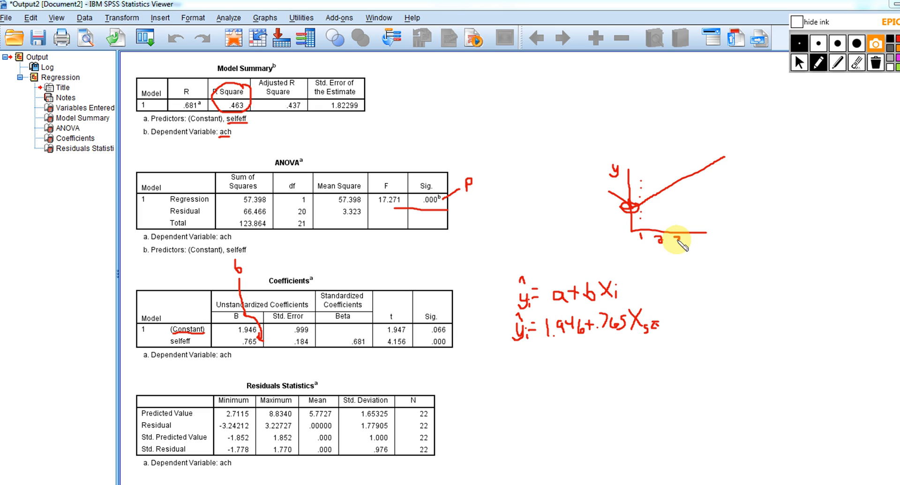
pyautogui.click(684, 242)
pyautogui.click(688, 243)
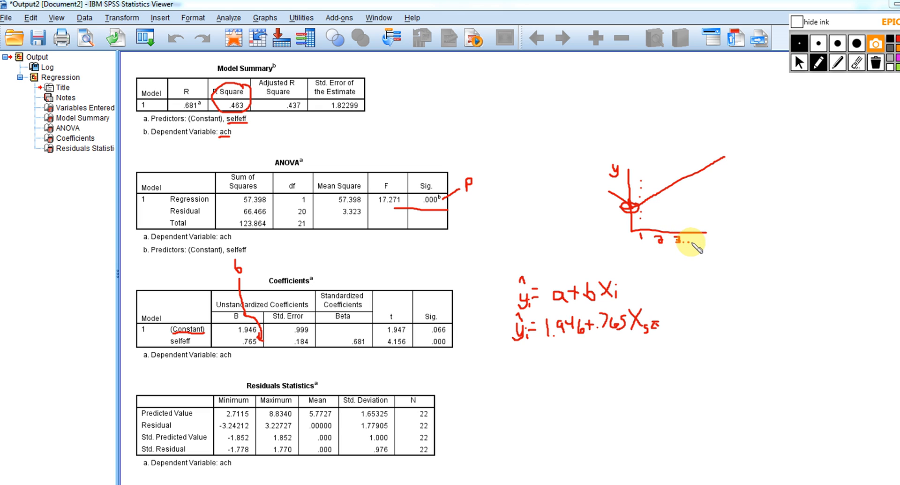
# Add columns of data points above and below the sketched regression line at the higher x values
pyautogui.click(657, 205)
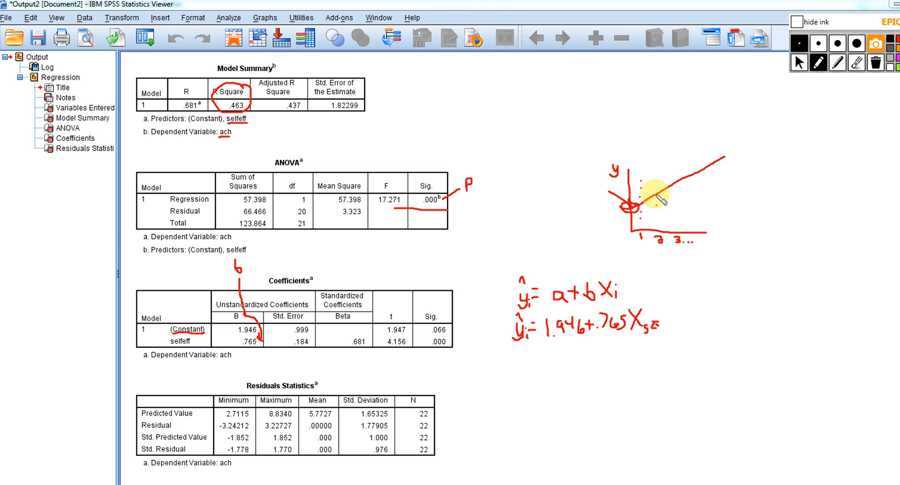
pyautogui.click(655, 185)
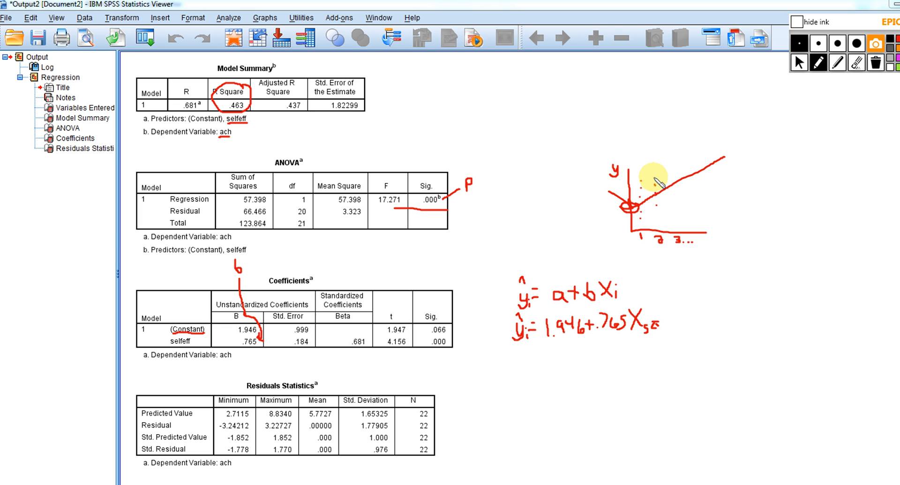
pyautogui.click(674, 196)
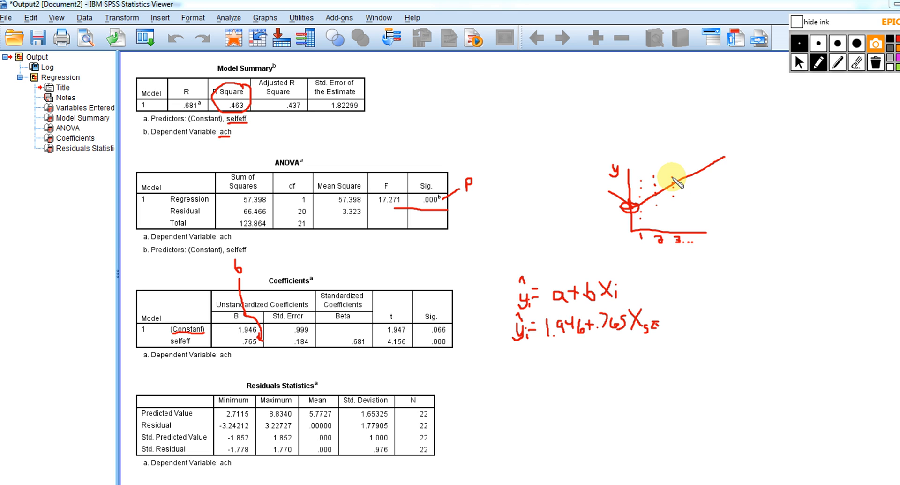
pyautogui.click(672, 168)
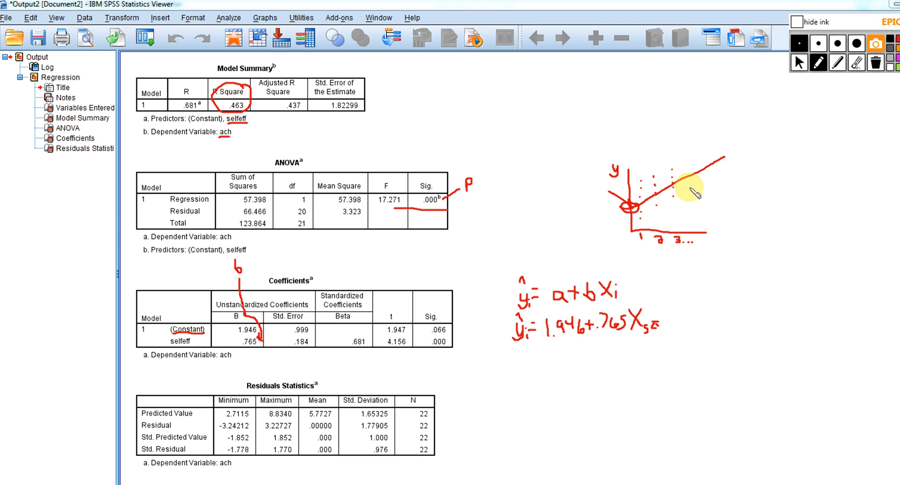
pyautogui.click(690, 191)
pyautogui.click(690, 186)
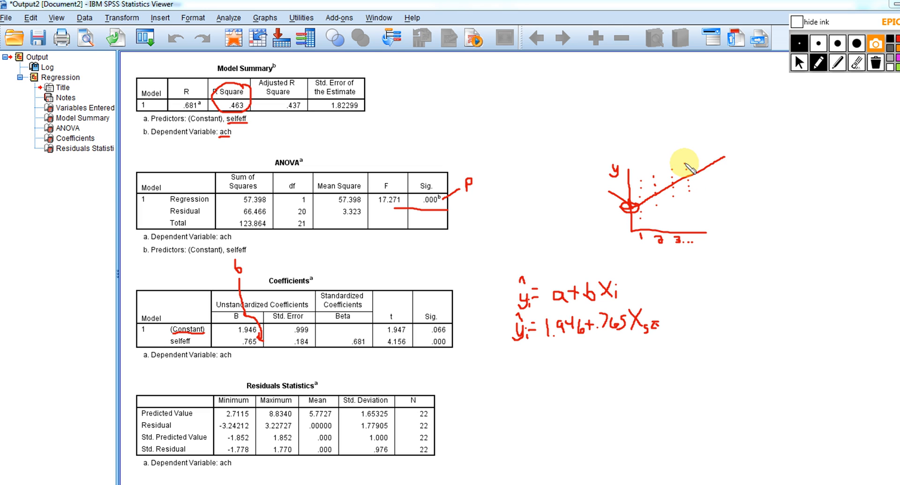
pyautogui.click(685, 164)
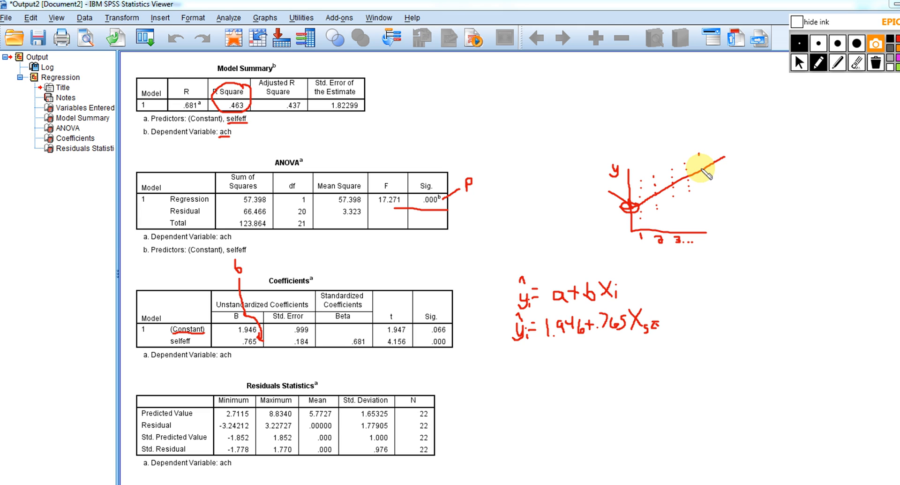
# Label the regression line ŷ and mark the gap between a predicted point and the data point above it as ei
pyautogui.moveTo(704, 167); pyautogui.dragTo(705, 172)
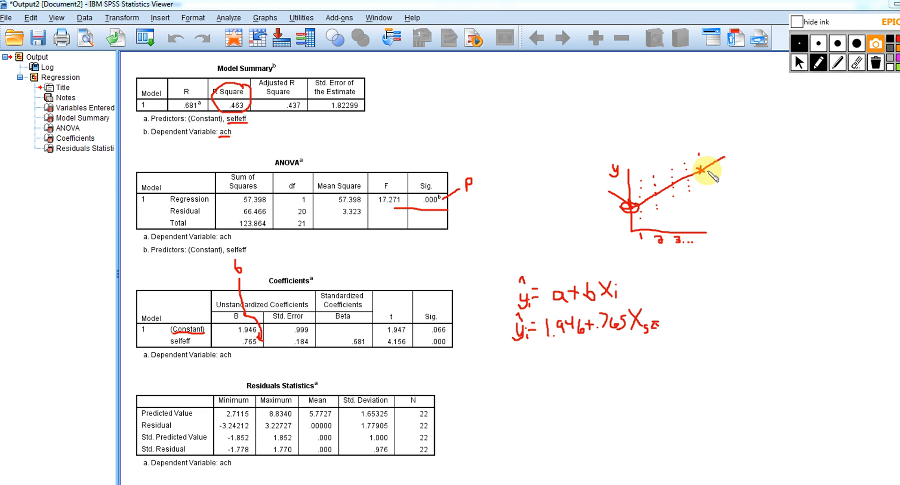
pyautogui.moveTo(734, 144); pyautogui.dragTo(736, 149)
pyautogui.moveTo(741, 143); pyautogui.dragTo(739, 154)
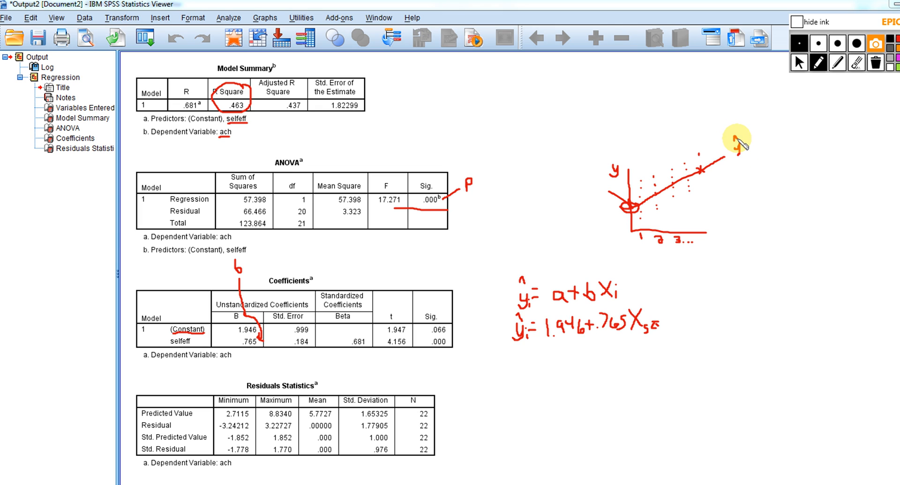
pyautogui.moveTo(702, 153)
pyautogui.mouseDown()
pyautogui.moveTo(704, 163)
pyautogui.moveTo(709, 124)
pyautogui.moveTo(698, 114)
pyautogui.moveTo(713, 108)
pyautogui.mouseUp()
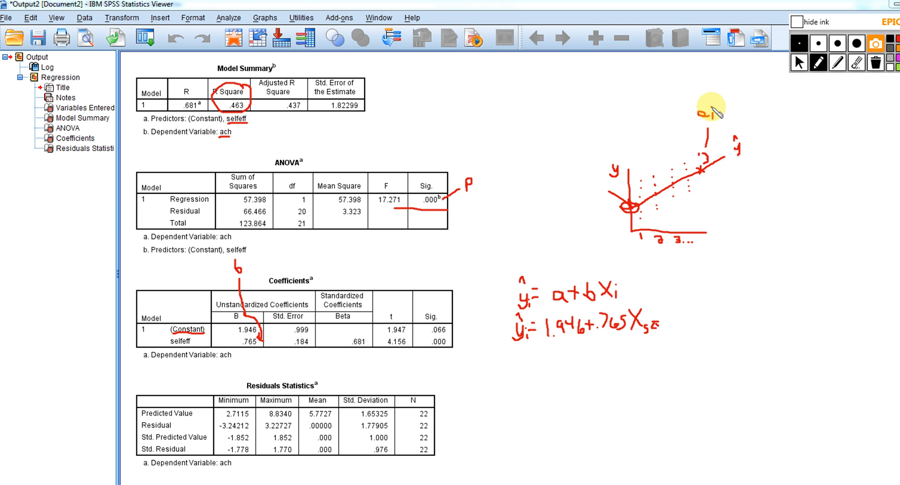
pyautogui.click(711, 107)
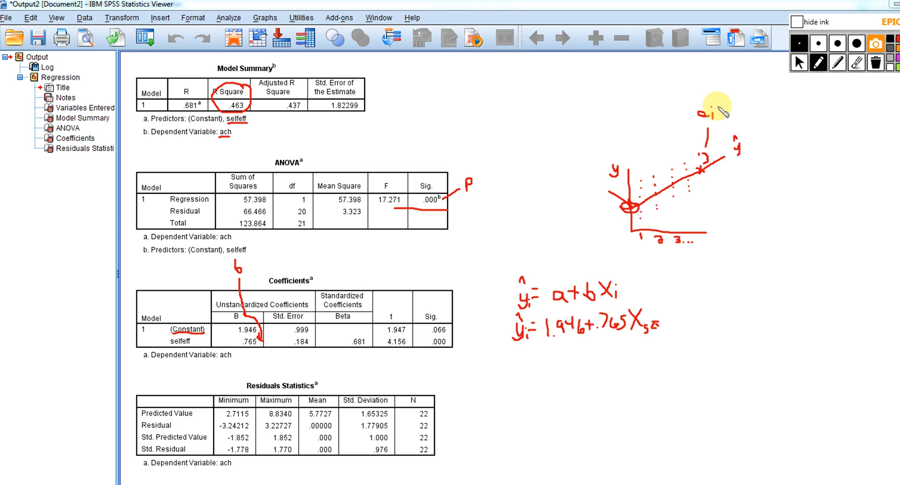
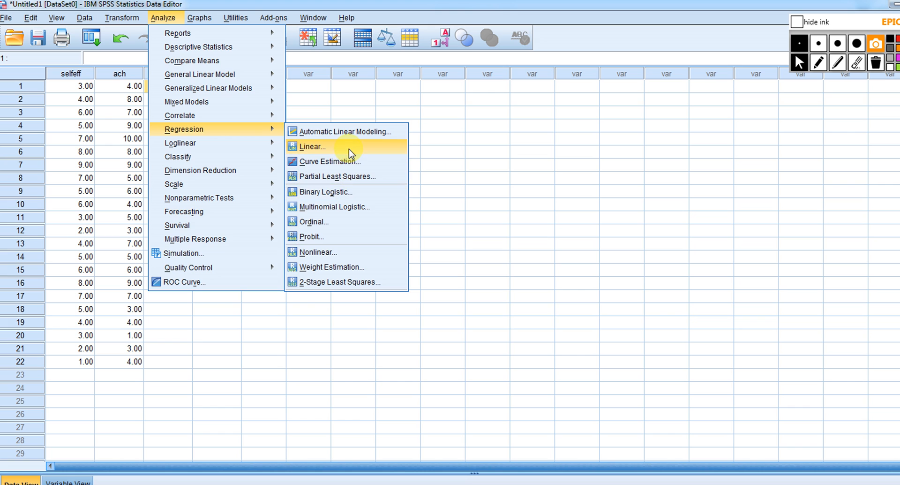
# Run the linear regression of ach on selfeff, saving unstandardized predicted values plus unstandardized and standardized residuals, and return to the data
pyautogui.click(350, 147)
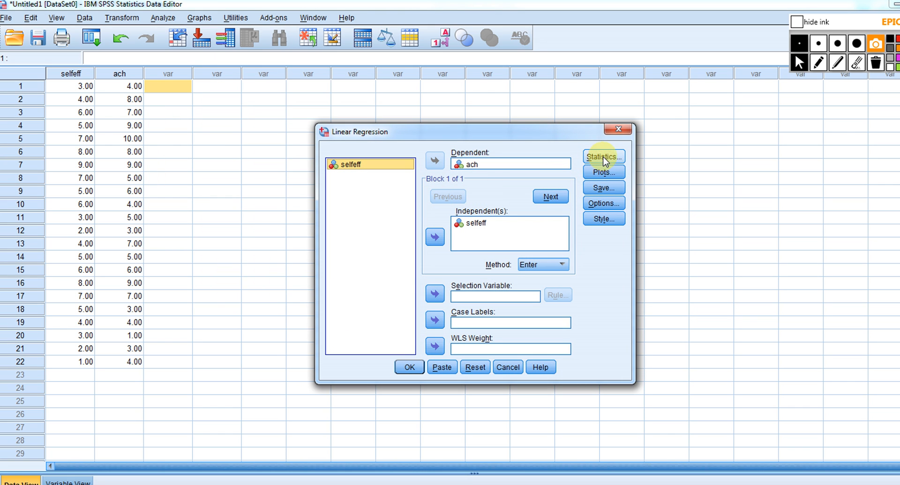
pyautogui.click(605, 188)
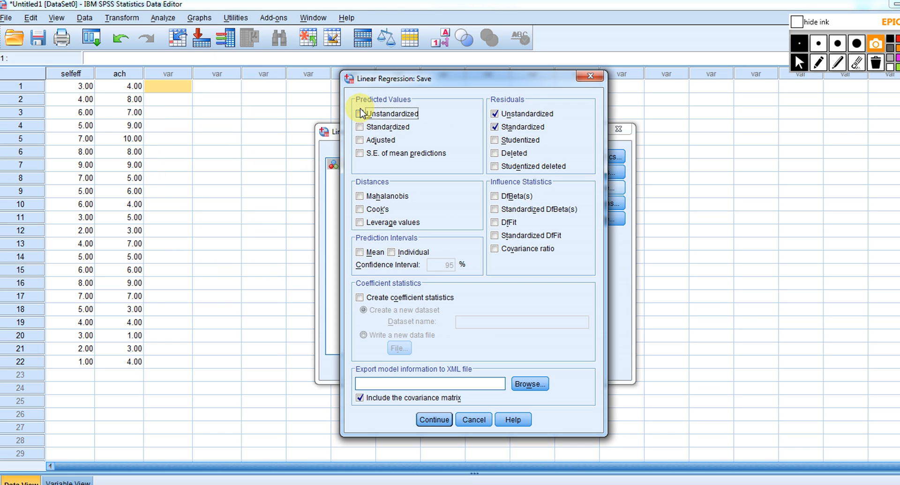
pyautogui.click(434, 420)
pyautogui.click(409, 366)
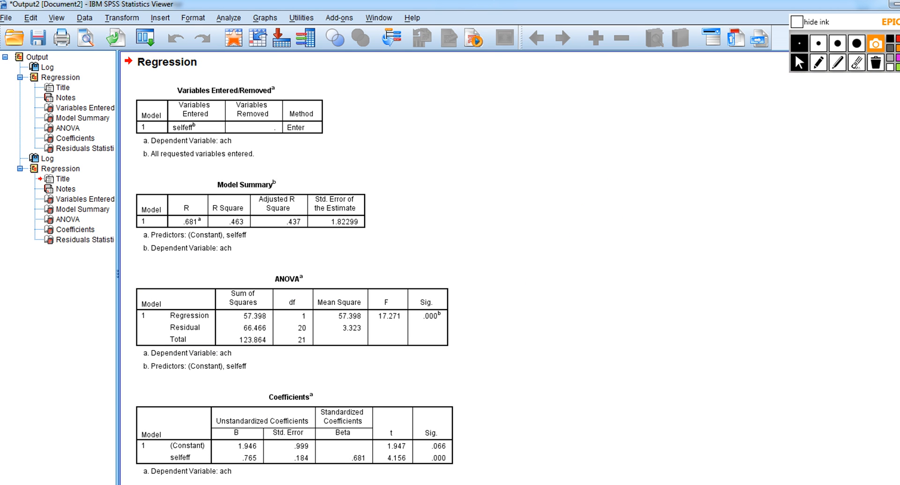
pyautogui.click(519, 459)
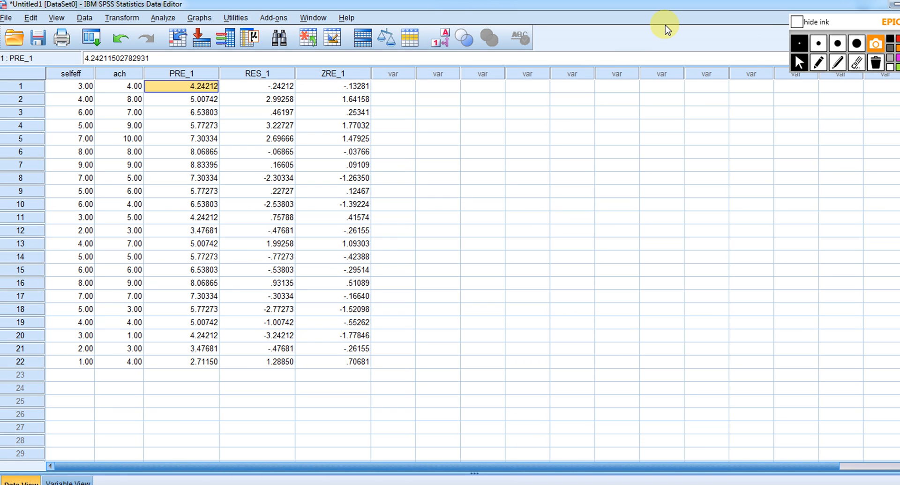
# Write y − above the ach column, ŷ above PRE_1 and e above RES_1 in ink, and underline the first case's residual
pyautogui.click(820, 64)
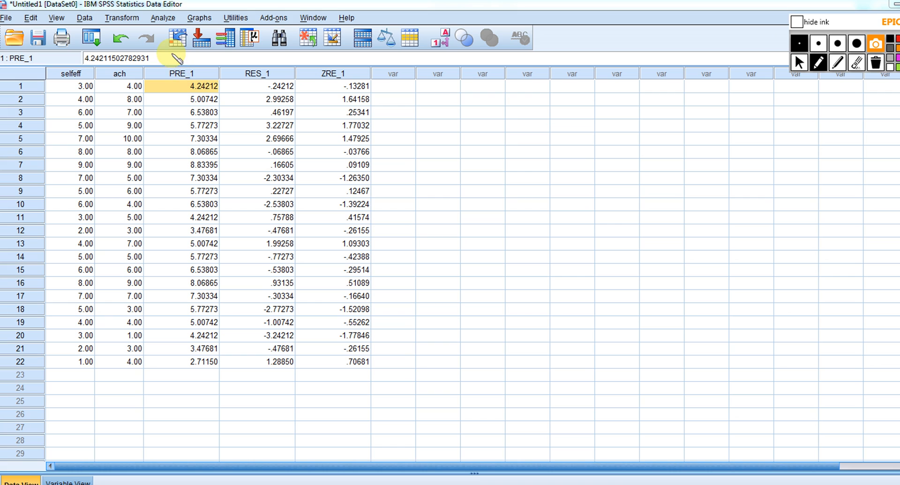
pyautogui.moveTo(176, 52)
pyautogui.mouseDown()
pyautogui.moveTo(175, 64)
pyautogui.moveTo(179, 49)
pyautogui.mouseUp()
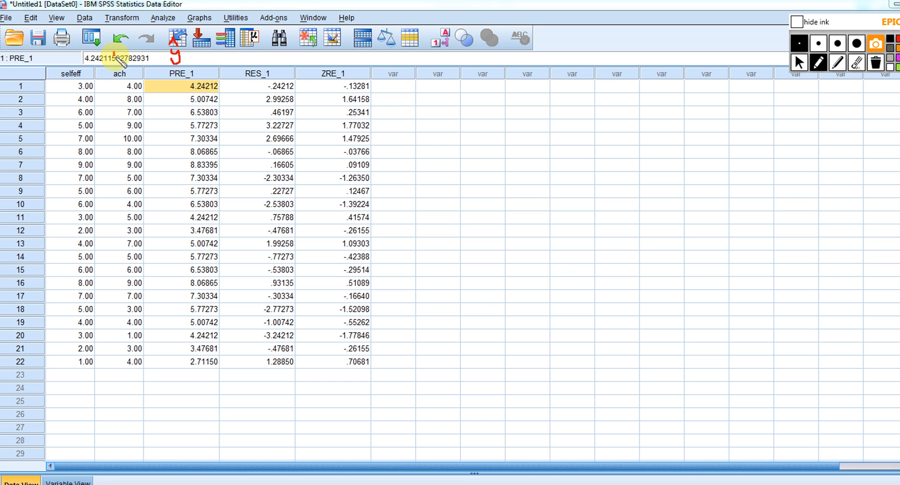
pyautogui.moveTo(115, 57)
pyautogui.mouseDown()
pyautogui.moveTo(124, 54)
pyautogui.moveTo(113, 61)
pyautogui.mouseUp()
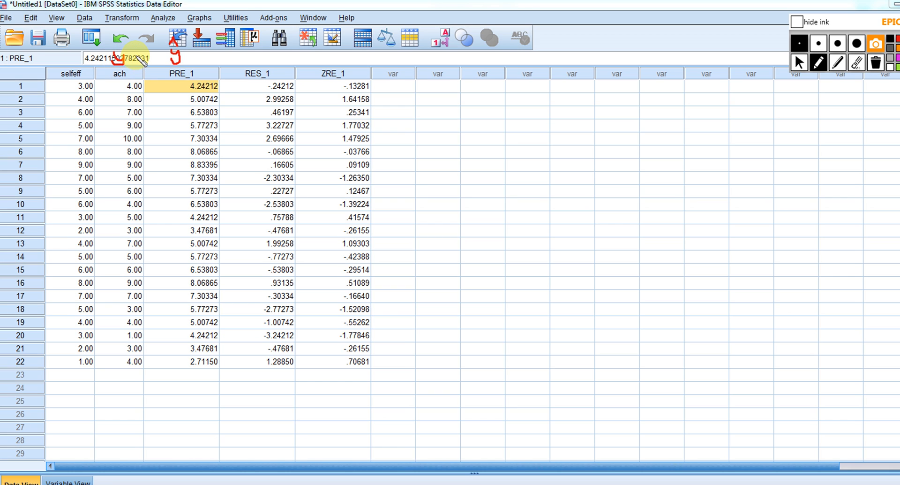
pyautogui.moveTo(126, 57); pyautogui.dragTo(150, 55)
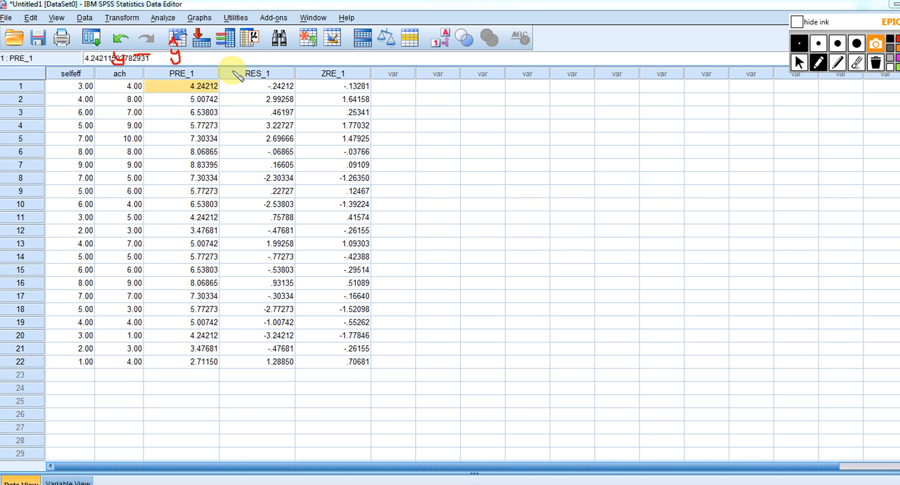
pyautogui.moveTo(244, 58); pyautogui.dragTo(254, 60)
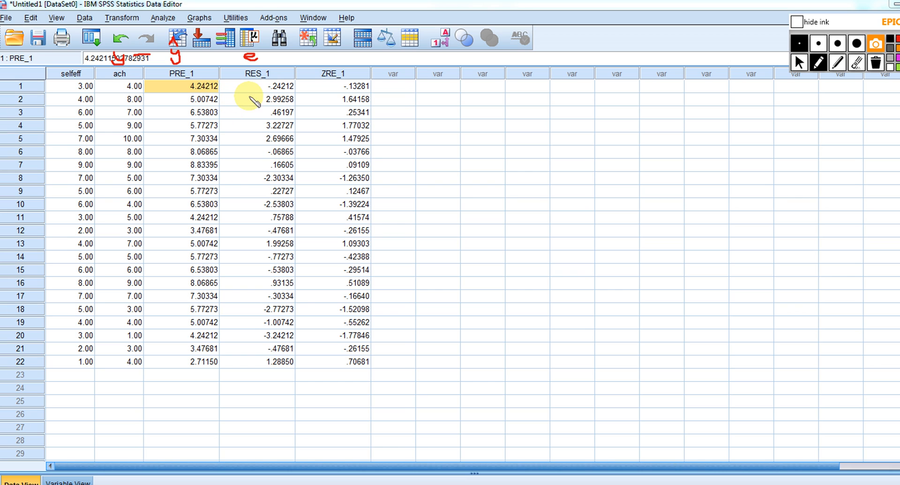
pyautogui.moveTo(265, 94); pyautogui.dragTo(293, 87)
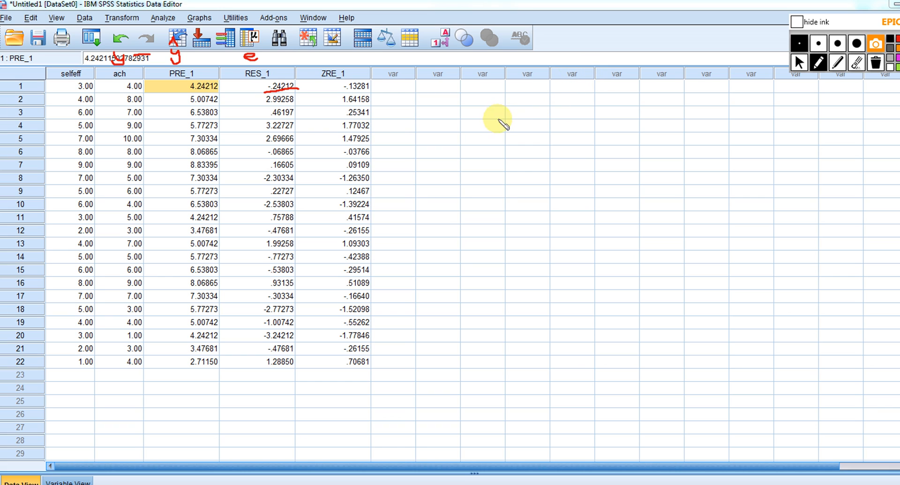
# Sketch x and y axes with a rising regression line, number x 1 to 3, and mark the gap to a point below the line as e
pyautogui.moveTo(533, 92)
pyautogui.mouseDown()
pyautogui.moveTo(530, 185)
pyautogui.moveTo(669, 180)
pyautogui.moveTo(678, 195)
pyautogui.moveTo(668, 195)
pyautogui.mouseUp()
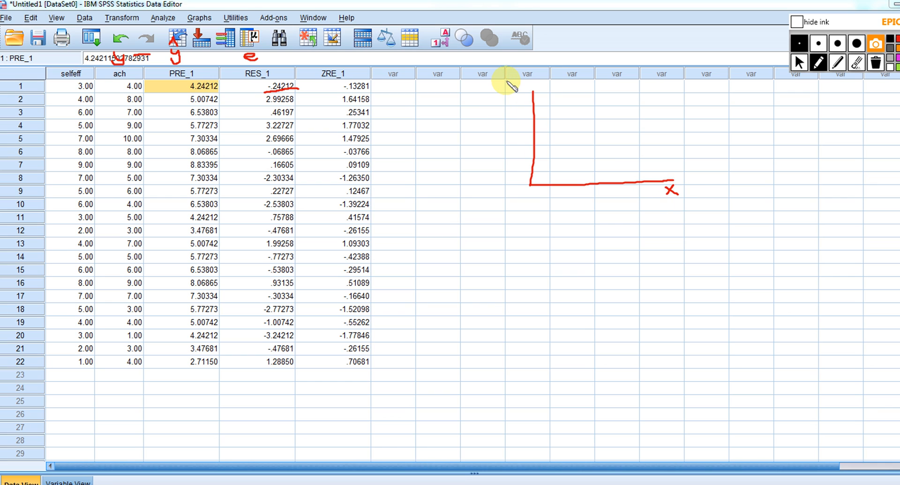
pyautogui.moveTo(507, 83)
pyautogui.mouseDown()
pyautogui.moveTo(515, 97)
pyautogui.moveTo(508, 100)
pyautogui.mouseUp()
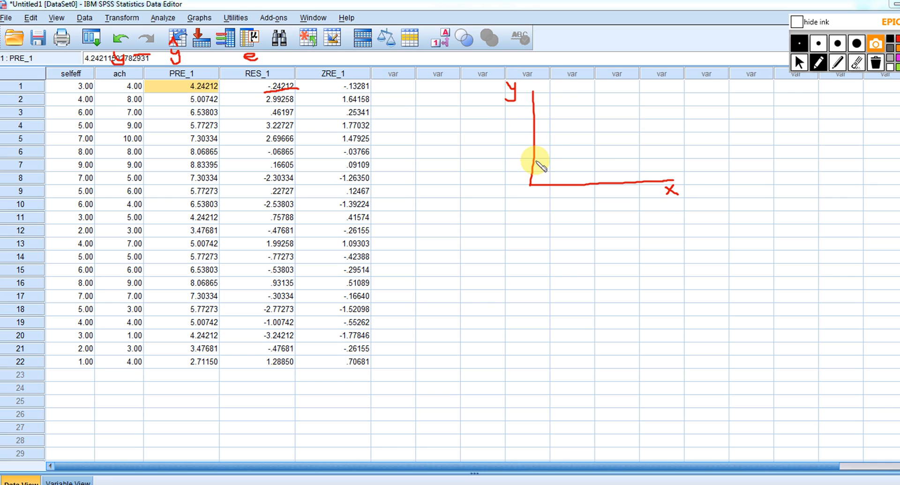
pyautogui.moveTo(535, 159)
pyautogui.mouseDown()
pyautogui.moveTo(601, 128)
pyautogui.moveTo(672, 111)
pyautogui.mouseUp()
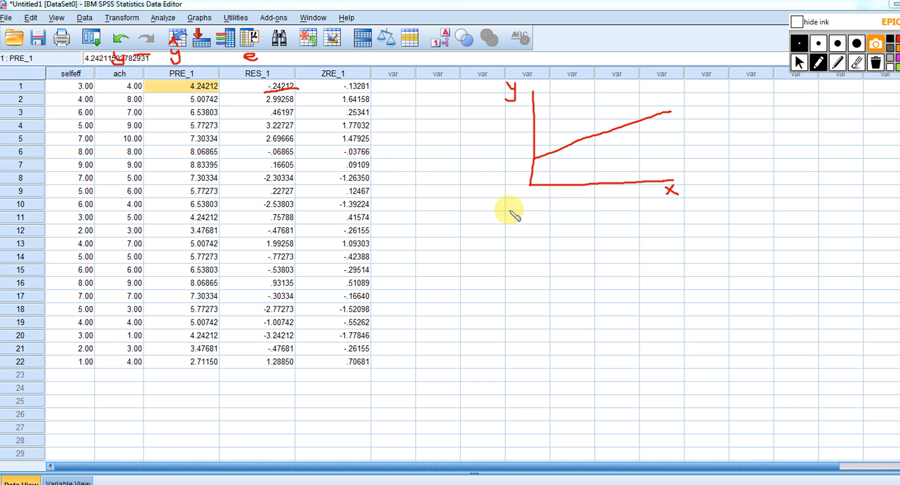
pyautogui.moveTo(545, 192)
pyautogui.mouseDown()
pyautogui.moveTo(546, 199)
pyautogui.moveTo(590, 193)
pyautogui.moveTo(584, 201)
pyautogui.mouseUp()
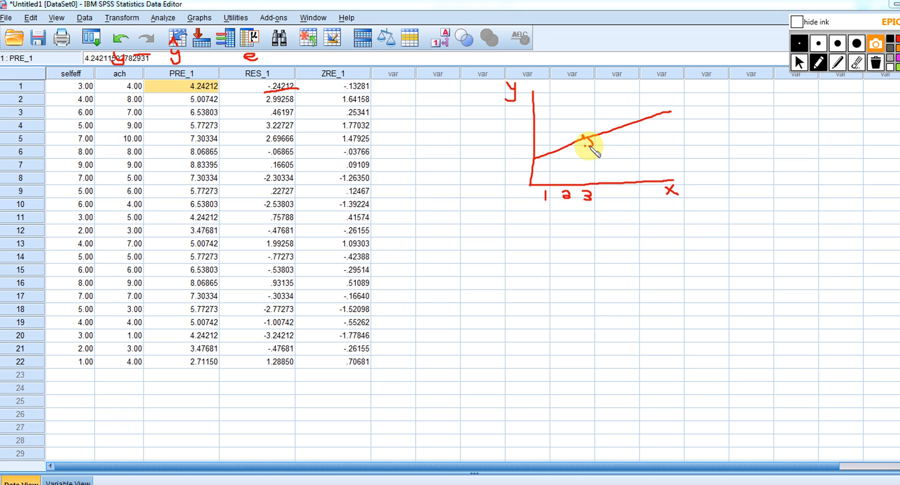
pyautogui.moveTo(608, 140)
pyautogui.mouseDown()
pyautogui.moveTo(600, 140)
pyautogui.moveTo(609, 147)
pyautogui.mouseUp()
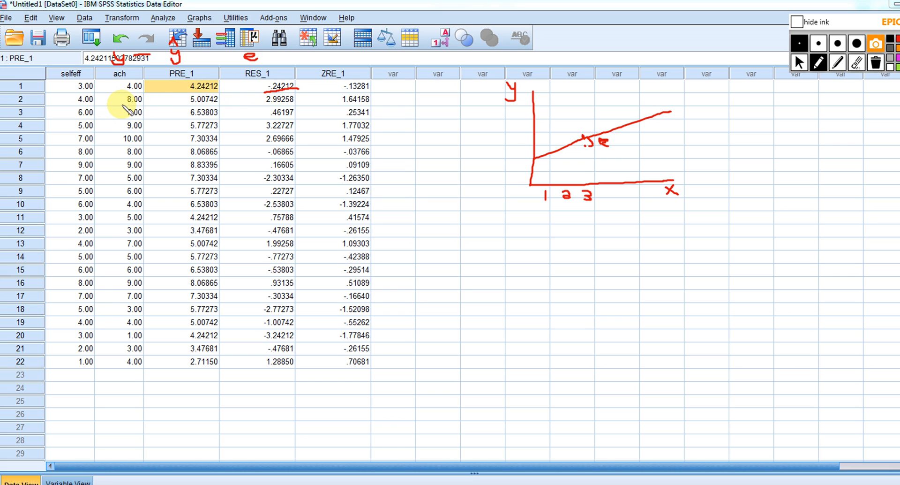
# Underline the second case's ach, PRE_1 and RES_1 values, and mark a positive residual above the sketched line near x value 4
pyautogui.moveTo(121, 106); pyautogui.dragTo(217, 104)
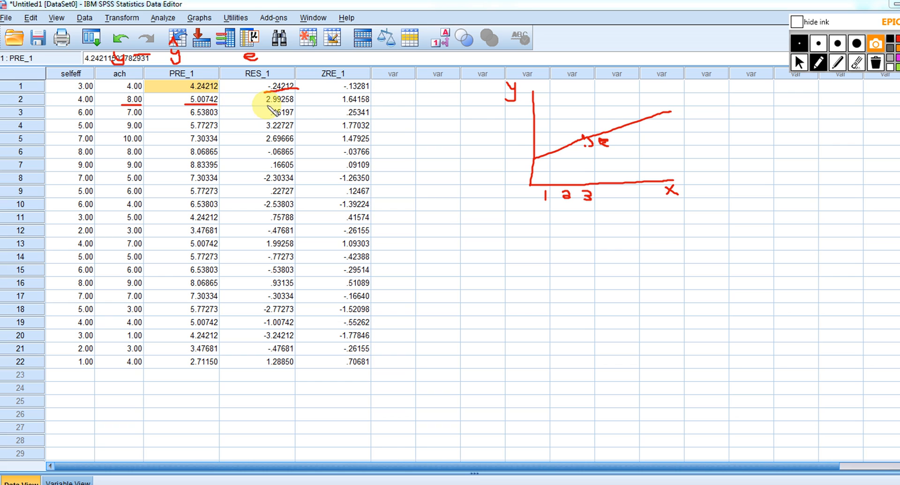
pyautogui.moveTo(266, 106); pyautogui.dragTo(303, 104)
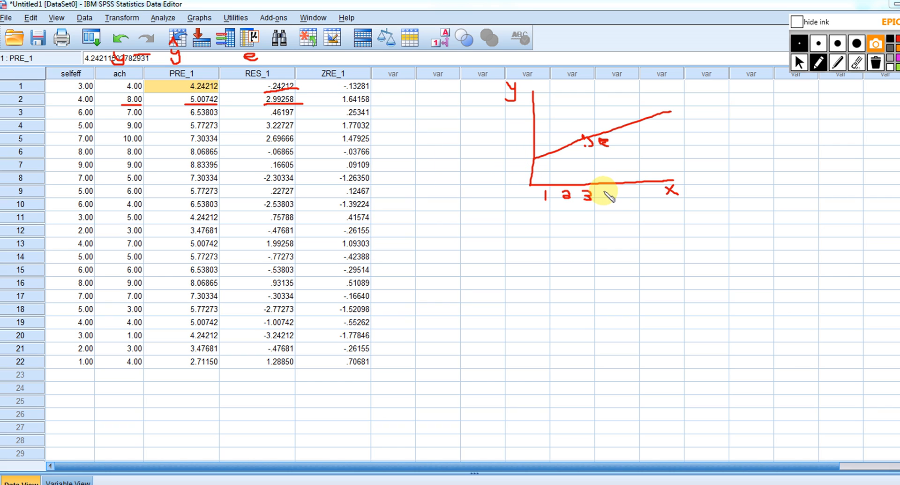
pyautogui.moveTo(604, 189); pyautogui.dragTo(610, 199)
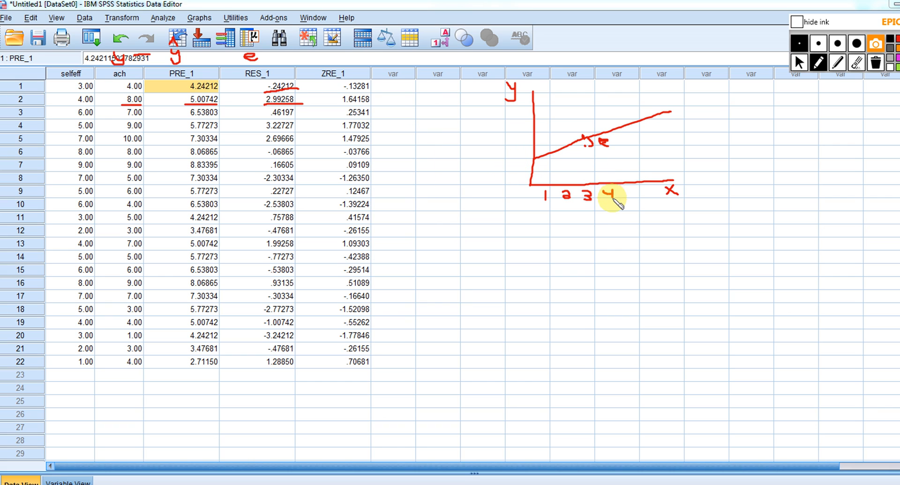
pyautogui.click(597, 130)
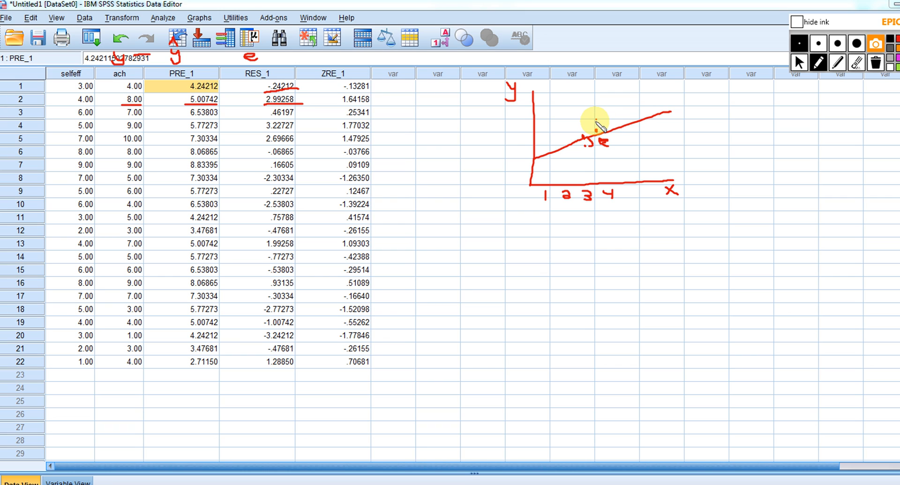
pyautogui.moveTo(601, 120); pyautogui.dragTo(599, 127)
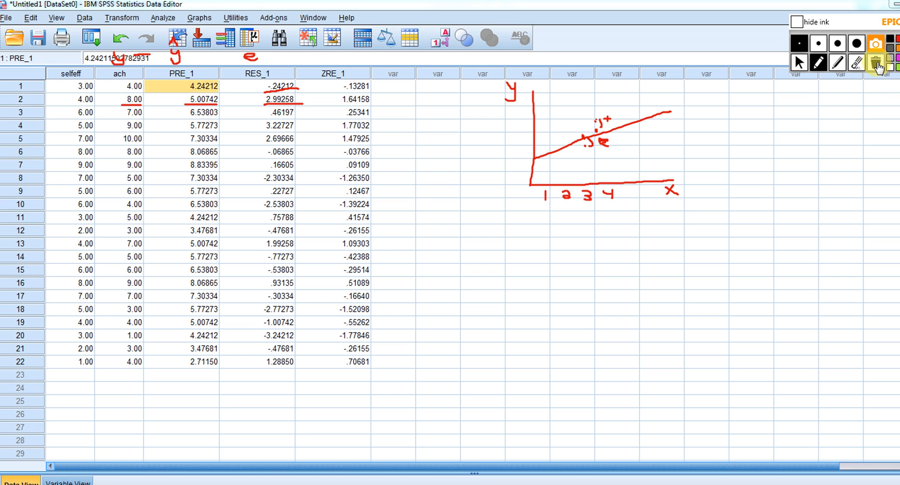
# Clear all ink annotations and start defining a simple scatterplot
pyautogui.click(876, 64)
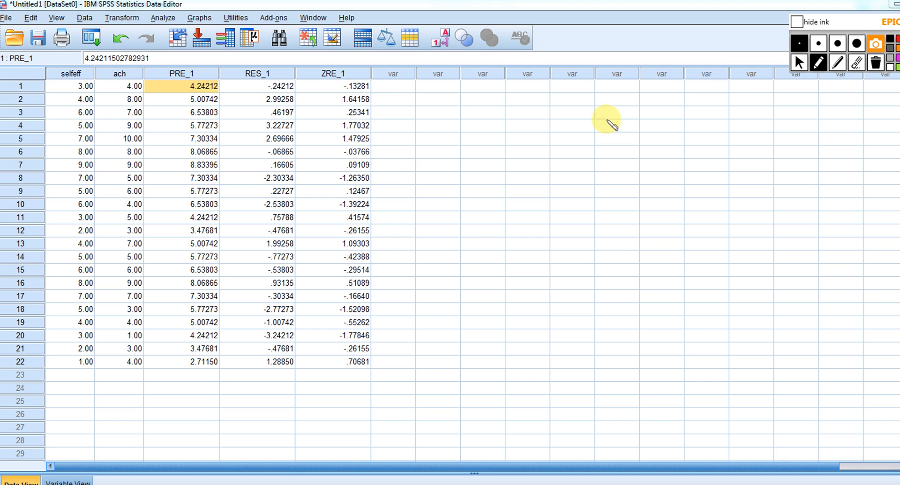
pyautogui.click(800, 62)
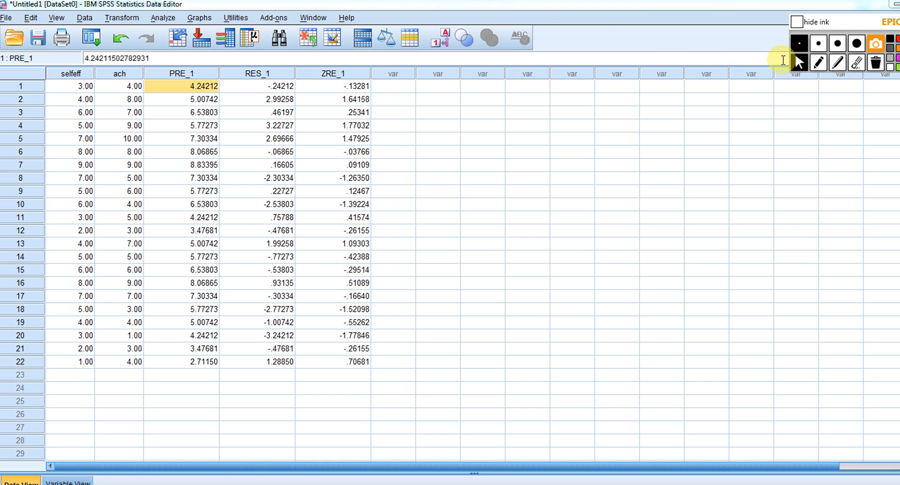
pyautogui.click(165, 21)
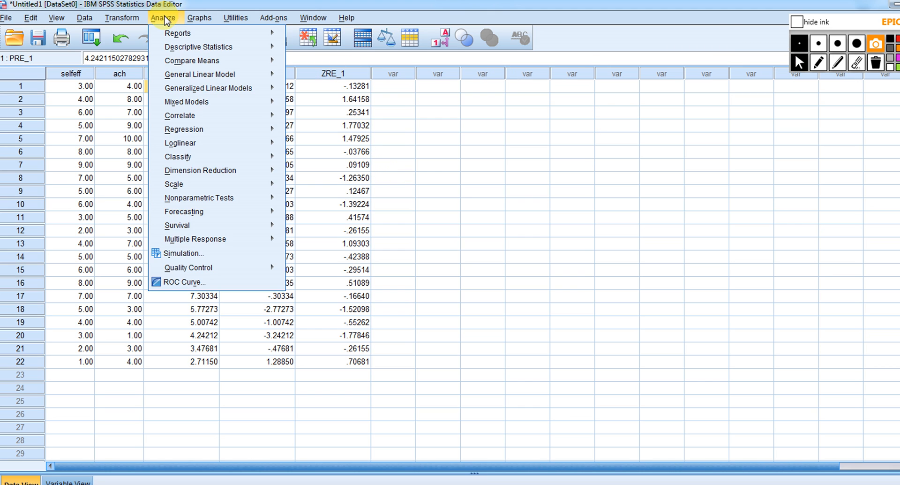
pyautogui.moveTo(208, 22)
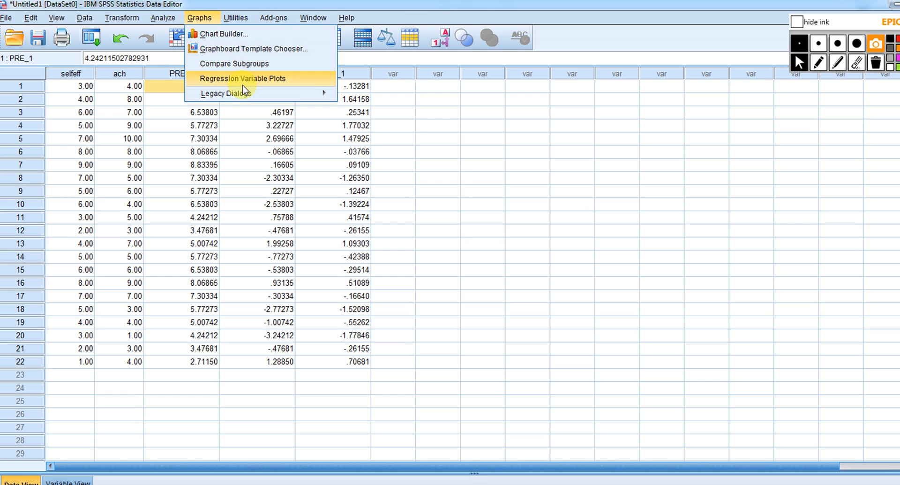
pyautogui.moveTo(276, 95)
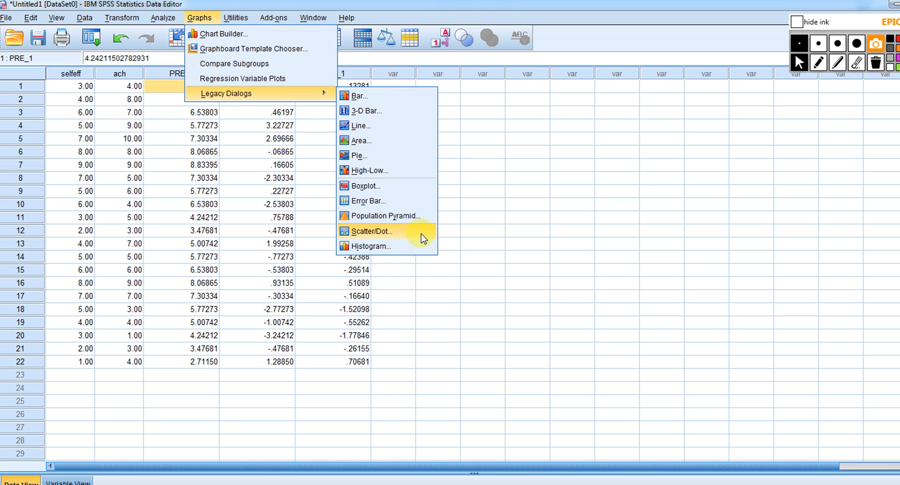
pyautogui.click(370, 232)
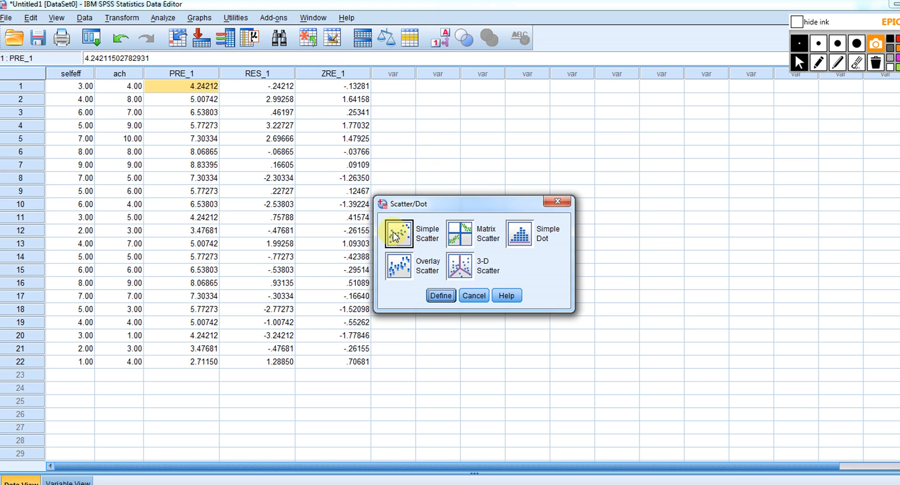
pyautogui.click(440, 296)
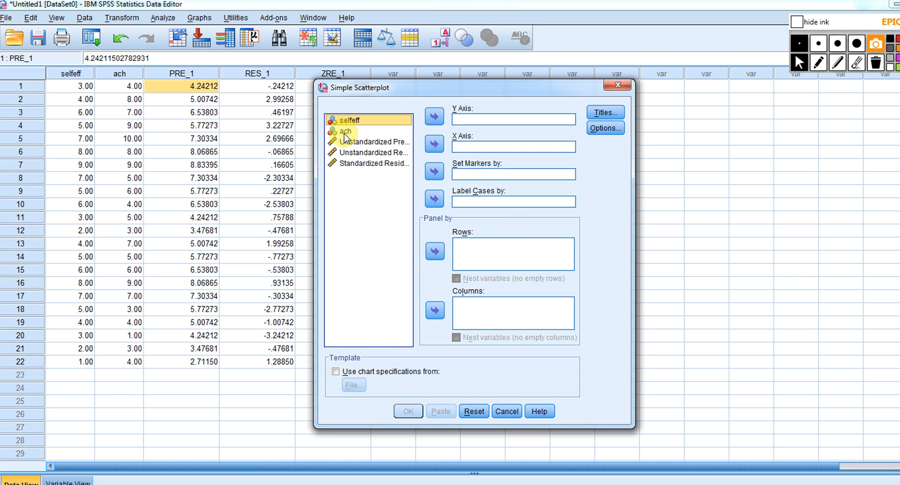
# Create the scatterplot with selfeff on the X axis and Unstandardized Residual on the Y axis, and bring the chart into view
pyautogui.click(434, 144)
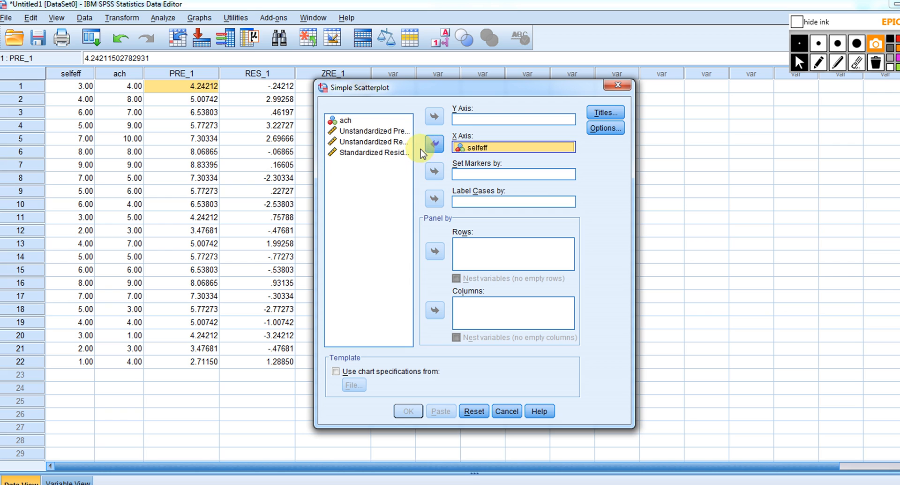
pyautogui.click(371, 141)
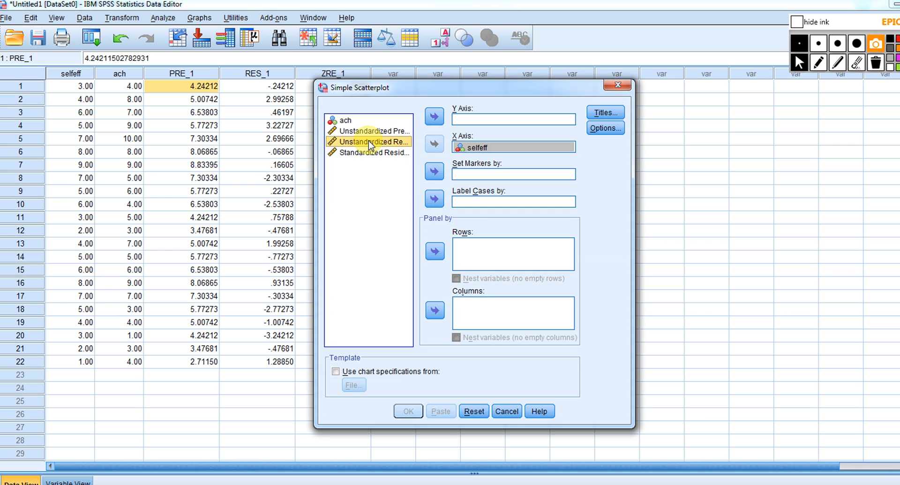
pyautogui.click(430, 117)
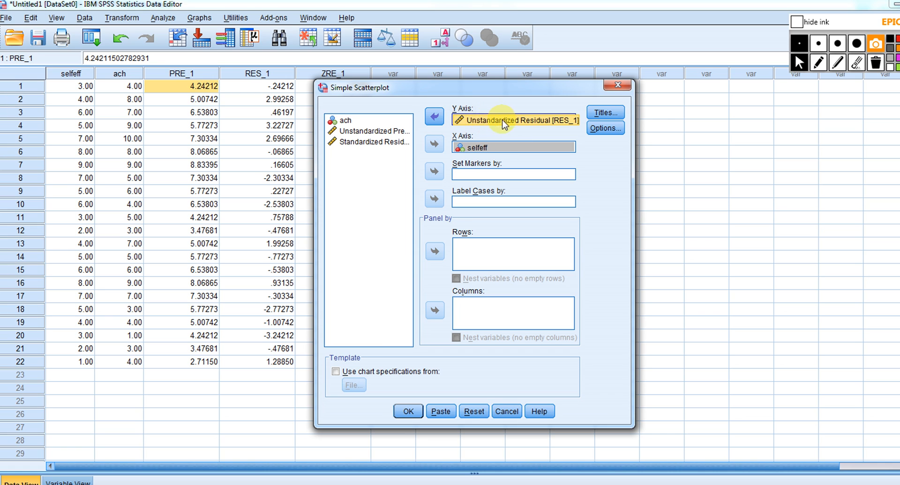
pyautogui.click(409, 411)
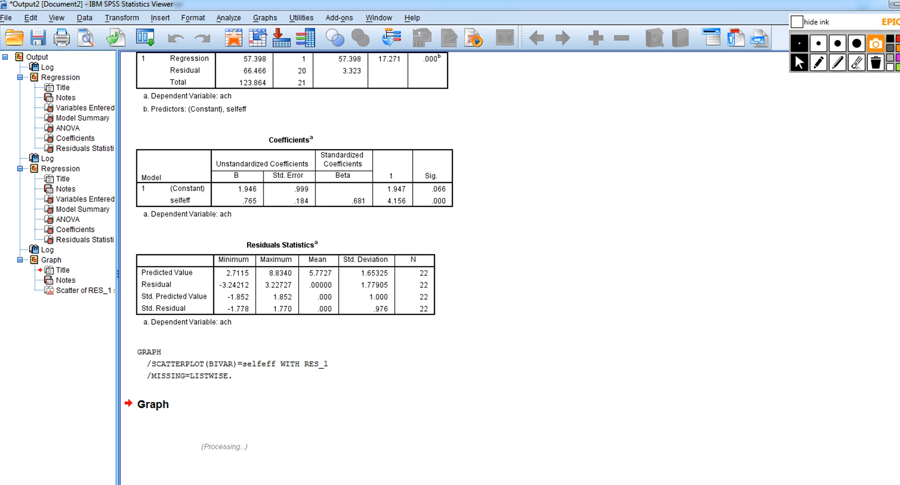
pyautogui.scroll(-5, 510, 269)
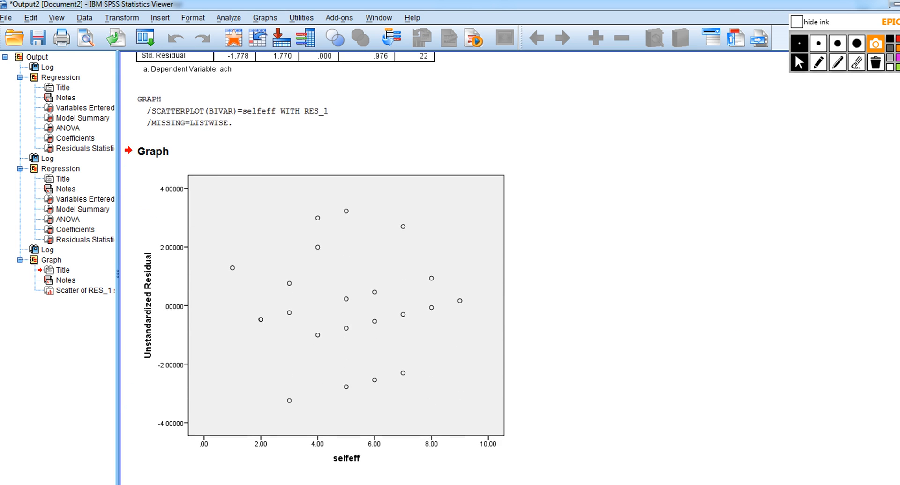
# Draw a horizontal ink line at residual zero across the scatterplot, and sketch labelled x and y axes with a rising regression line beside it
pyautogui.click(819, 62)
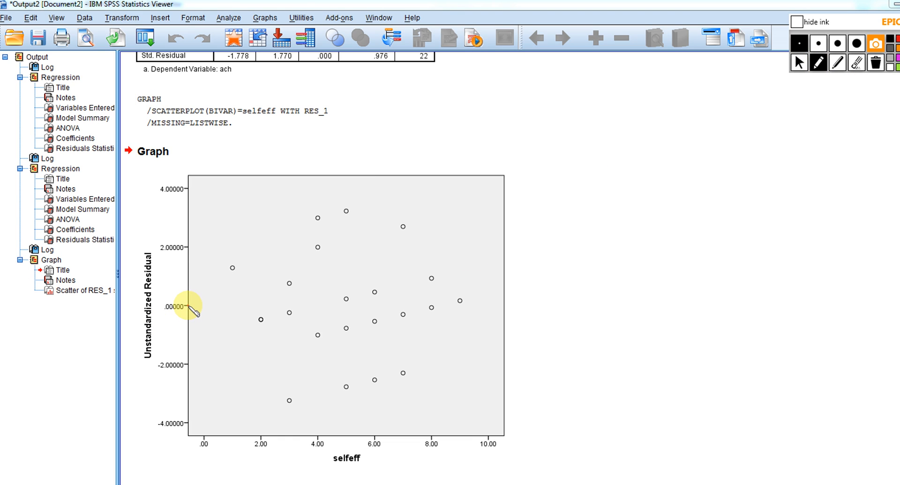
pyautogui.moveTo(188, 305); pyautogui.dragTo(501, 311)
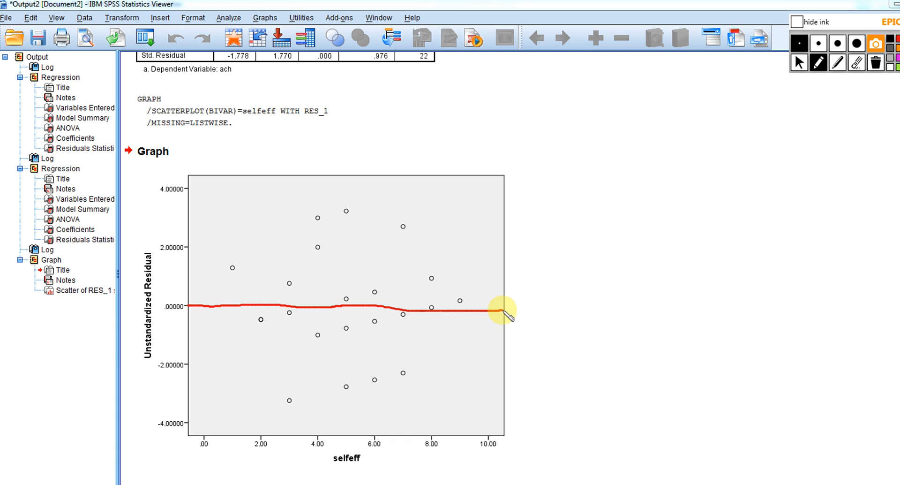
pyautogui.moveTo(656, 161)
pyautogui.mouseDown()
pyautogui.moveTo(656, 259)
pyautogui.moveTo(813, 257)
pyautogui.moveTo(822, 271)
pyautogui.mouseUp()
pyautogui.click(816, 267)
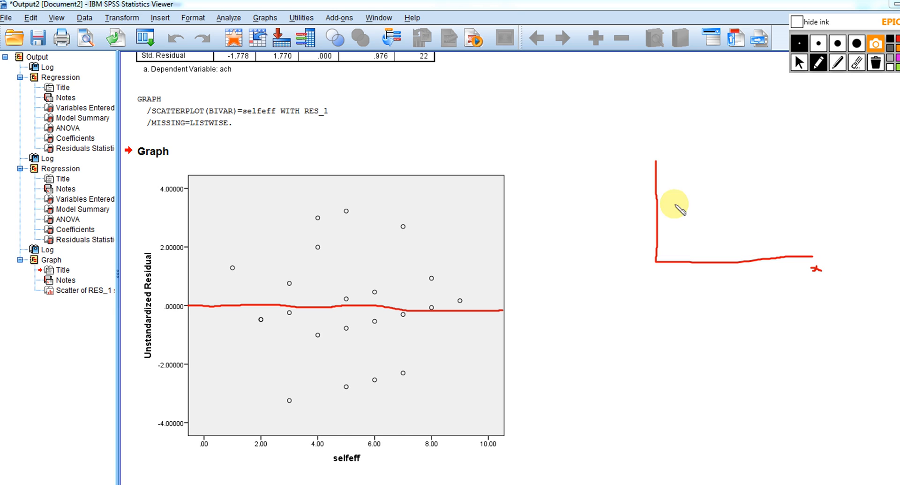
pyautogui.moveTo(629, 151); pyautogui.dragTo(632, 163)
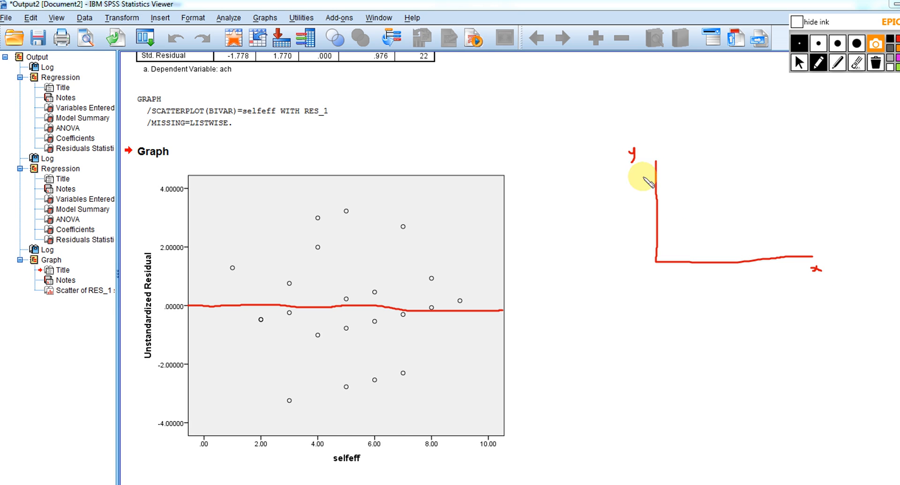
pyautogui.moveTo(658, 236); pyautogui.dragTo(808, 185)
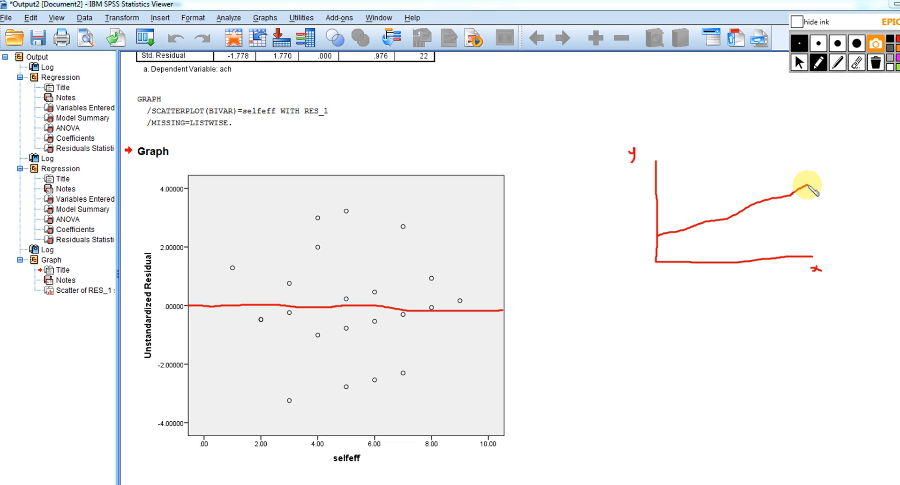
# Dot two vertical columns of points around the rising line, add a variance note above them, and number their x values 1 and 2
pyautogui.moveTo(673, 212); pyautogui.dragTo(673, 229)
pyautogui.click(673, 217)
pyautogui.moveTo(674, 232); pyautogui.dragTo(673, 244)
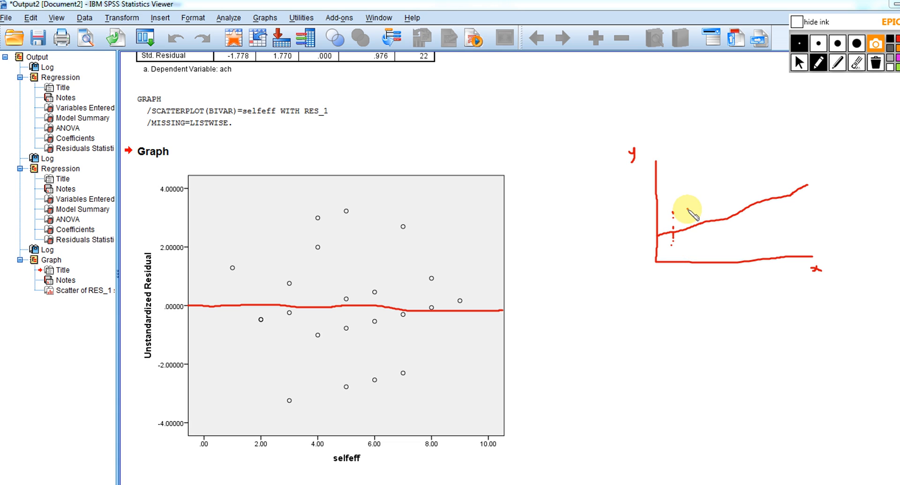
pyautogui.moveTo(688, 209); pyautogui.dragTo(689, 233)
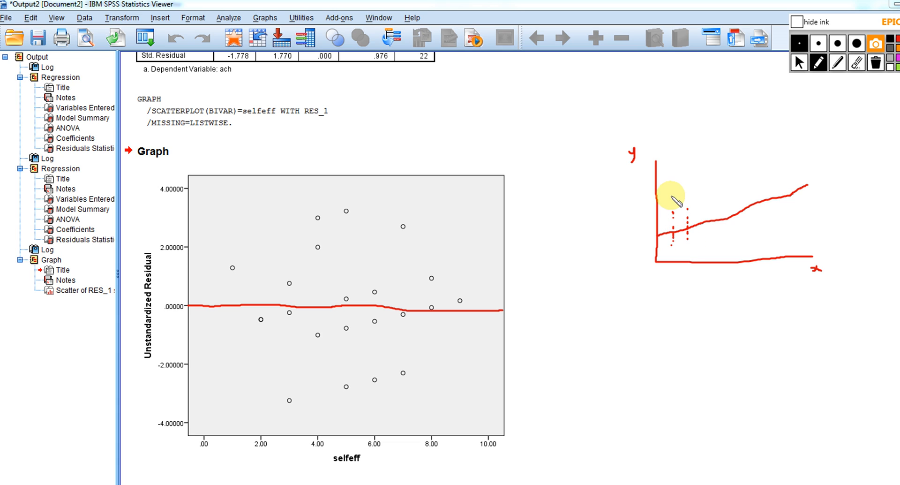
pyautogui.moveTo(668, 186); pyautogui.dragTo(671, 188)
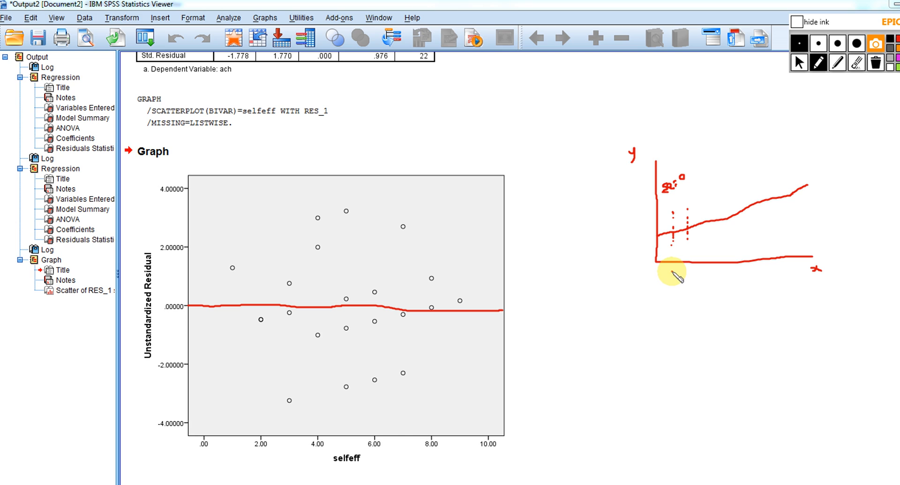
pyautogui.moveTo(673, 270); pyautogui.dragTo(695, 271)
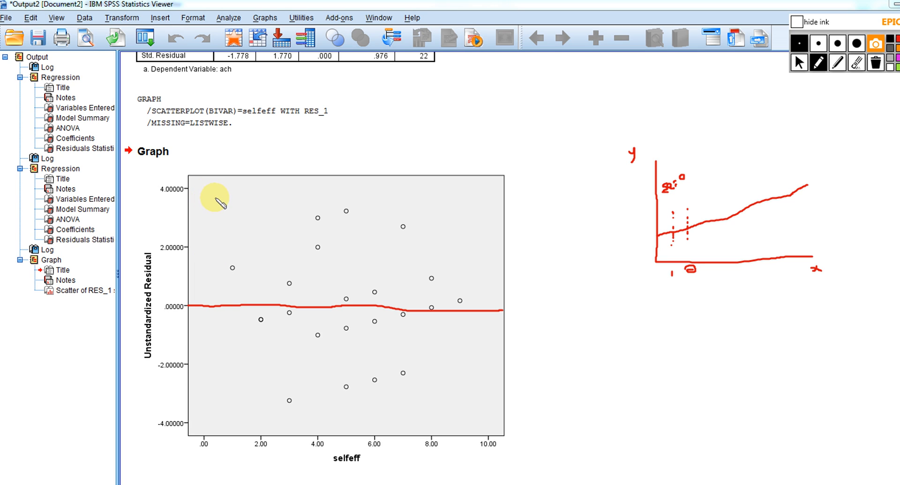
# Outline the residual points on the scatterplot with a rough rectangle, and sketch new axes with a horizontal line and x values 1 to 4
pyautogui.moveTo(216, 198)
pyautogui.mouseDown()
pyautogui.moveTo(240, 402)
pyautogui.moveTo(361, 416)
pyautogui.moveTo(466, 411)
pyautogui.moveTo(465, 214)
pyautogui.moveTo(357, 196)
pyautogui.moveTo(210, 207)
pyautogui.mouseUp()
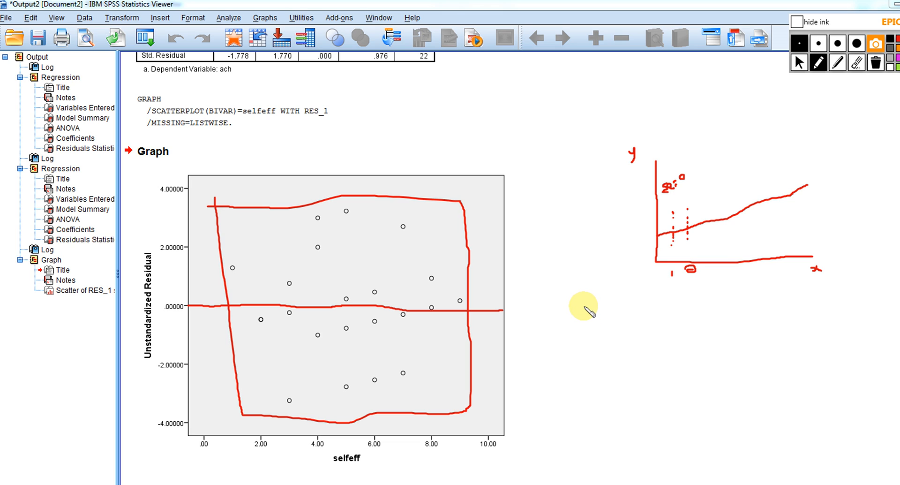
pyautogui.moveTo(584, 306)
pyautogui.mouseDown()
pyautogui.moveTo(581, 402)
pyautogui.moveTo(720, 409)
pyautogui.mouseUp()
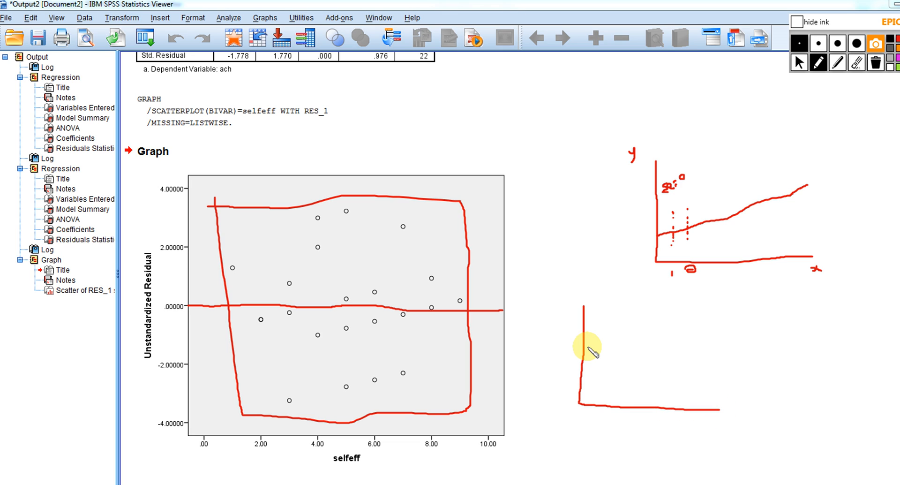
pyautogui.moveTo(583, 355); pyautogui.dragTo(709, 351)
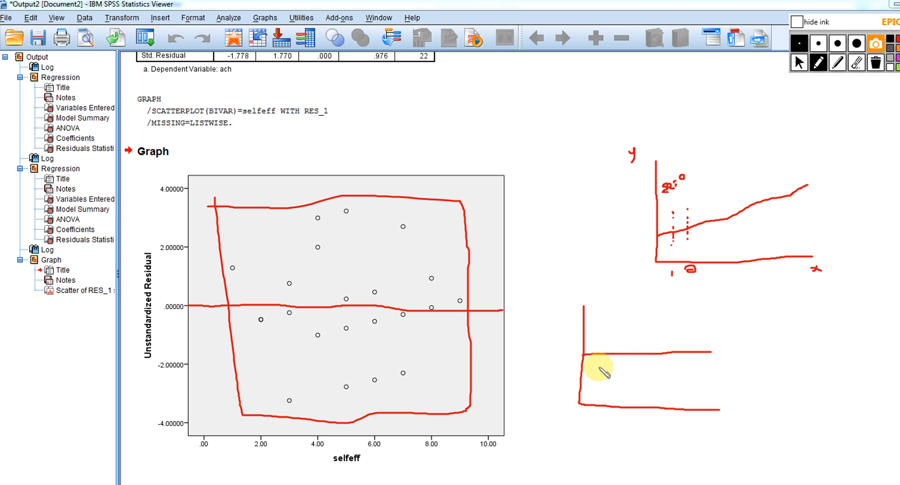
pyautogui.moveTo(598, 416)
pyautogui.mouseDown()
pyautogui.moveTo(614, 426)
pyautogui.moveTo(666, 419)
pyautogui.moveTo(663, 429)
pyautogui.mouseUp()
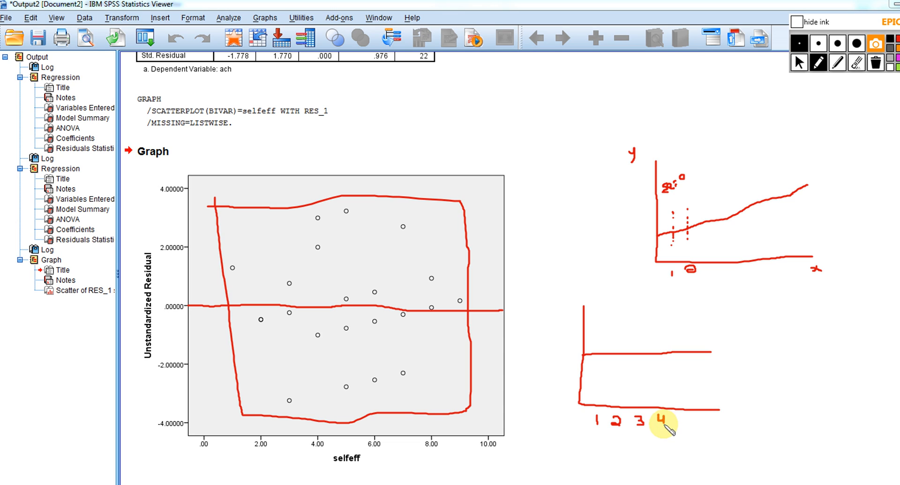
# Dot vertical columns of points around the horizontal line at x values 1 to 4, widening the spread as x increases
pyautogui.click(594, 364)
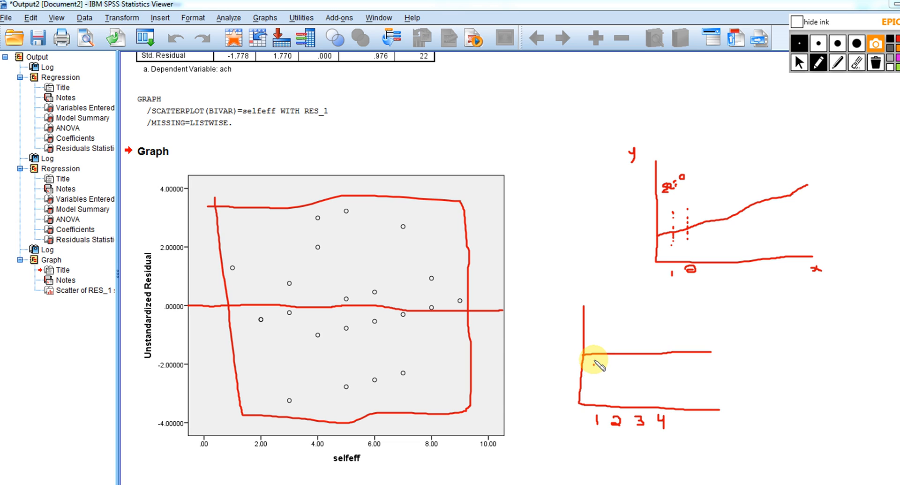
pyautogui.click(593, 359)
pyautogui.click(593, 351)
pyautogui.click(594, 346)
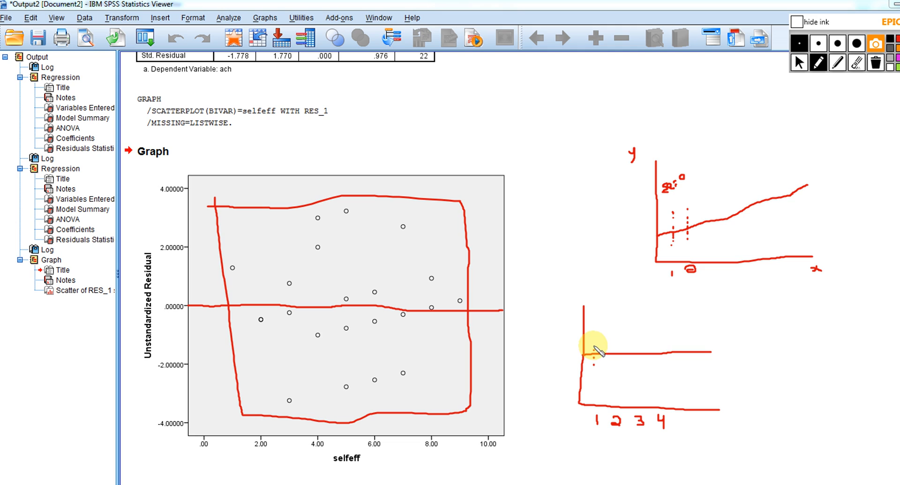
pyautogui.click(614, 372)
pyautogui.click(614, 367)
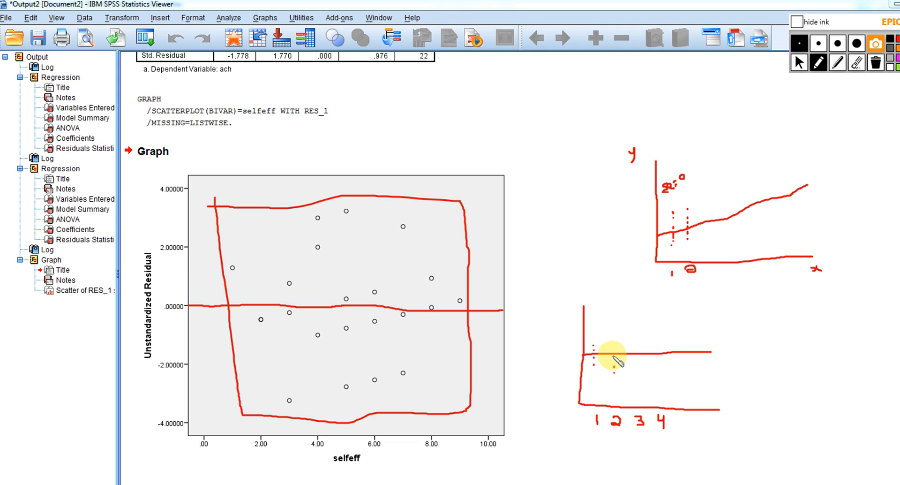
pyautogui.click(611, 346)
pyautogui.click(610, 339)
pyautogui.click(611, 334)
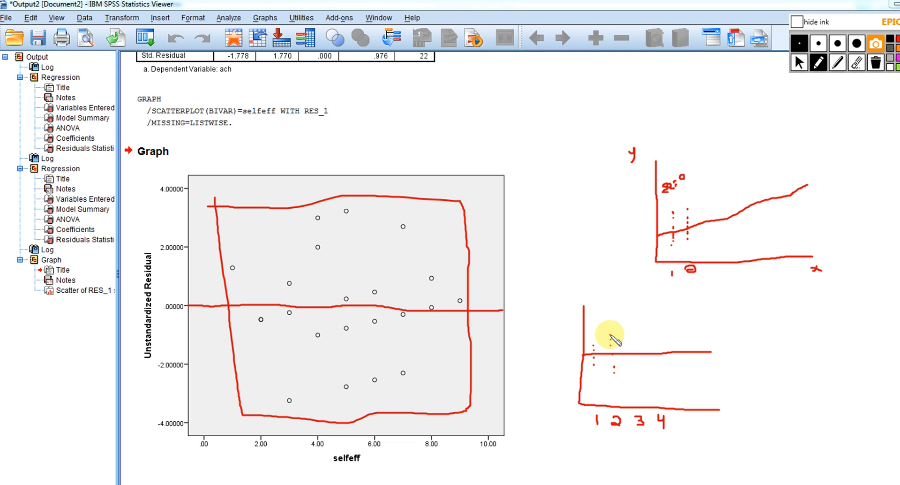
pyautogui.click(639, 388)
pyautogui.click(638, 378)
pyautogui.click(638, 369)
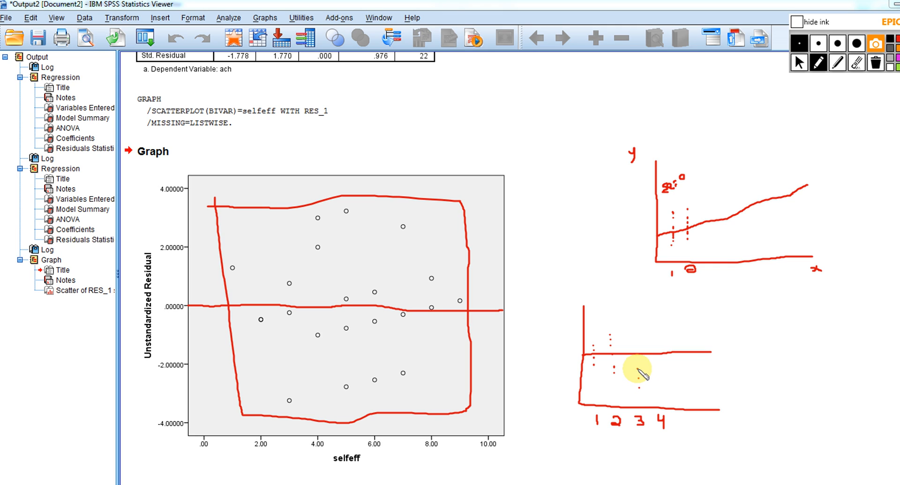
pyautogui.click(638, 355)
pyautogui.click(637, 343)
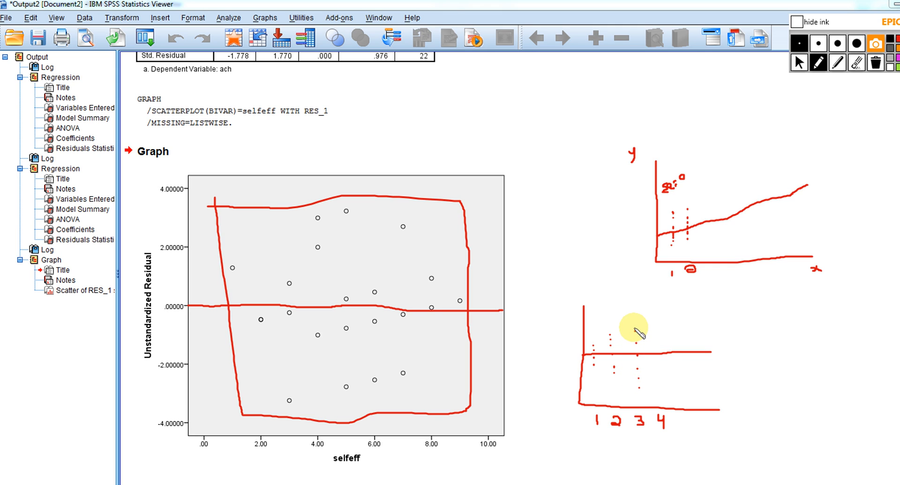
pyautogui.click(635, 331)
pyautogui.click(635, 328)
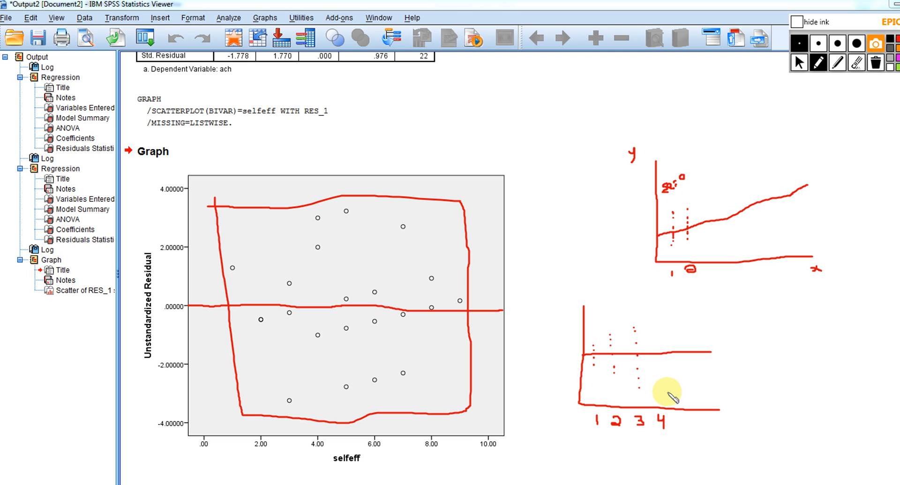
pyautogui.click(662, 392)
pyautogui.click(662, 386)
pyautogui.click(661, 374)
pyautogui.click(660, 371)
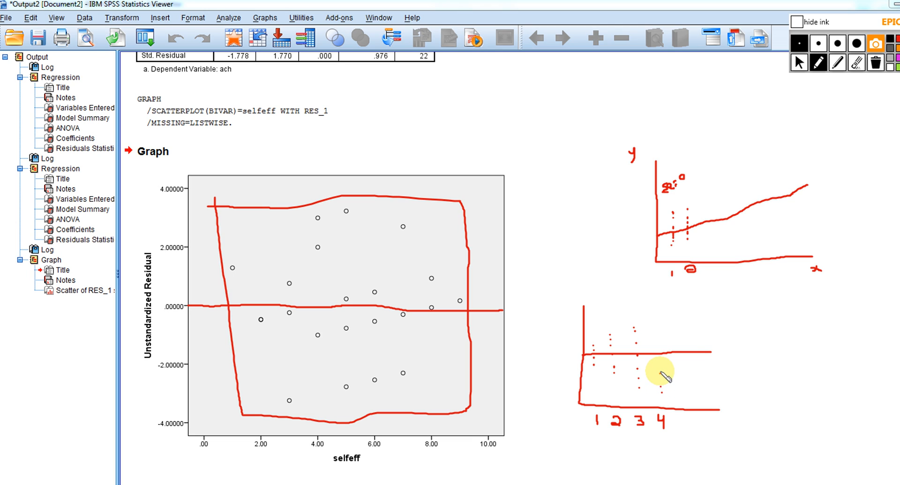
pyautogui.click(657, 349)
pyautogui.click(656, 328)
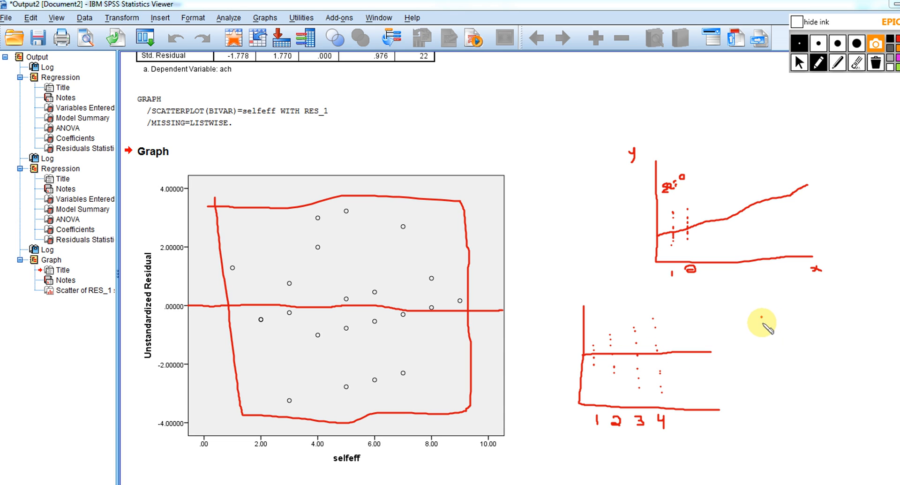
# Sketch another pair of axes beside the fan-shaped residual sketch, with a rising regression line and the labels x and y
pyautogui.moveTo(763, 317)
pyautogui.mouseDown()
pyautogui.moveTo(768, 404)
pyautogui.moveTo(893, 407)
pyautogui.mouseUp()
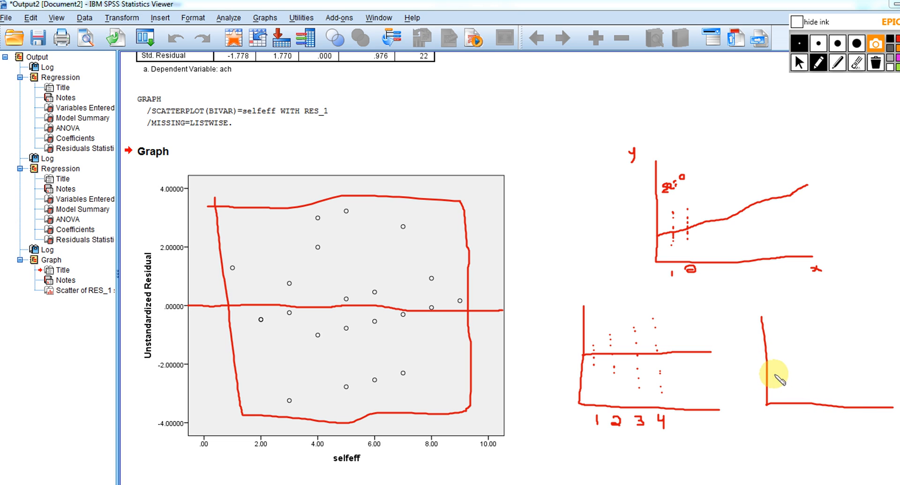
pyautogui.moveTo(768, 376); pyautogui.dragTo(855, 345)
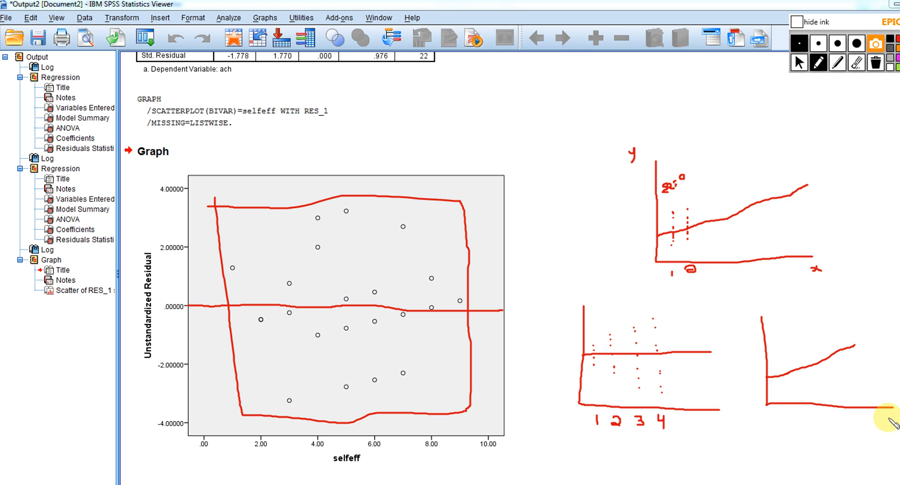
pyautogui.moveTo(881, 416); pyautogui.dragTo(890, 420)
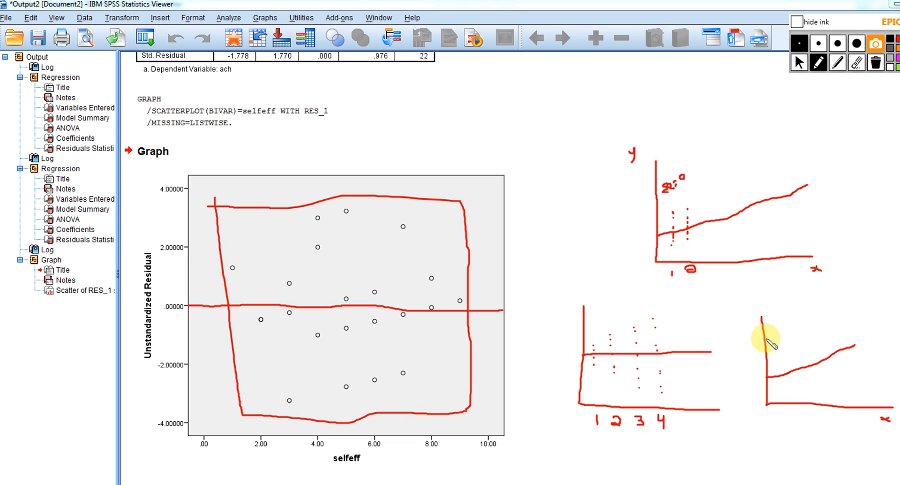
pyautogui.moveTo(743, 314)
pyautogui.mouseDown()
pyautogui.moveTo(752, 317)
pyautogui.moveTo(745, 322)
pyautogui.mouseUp()
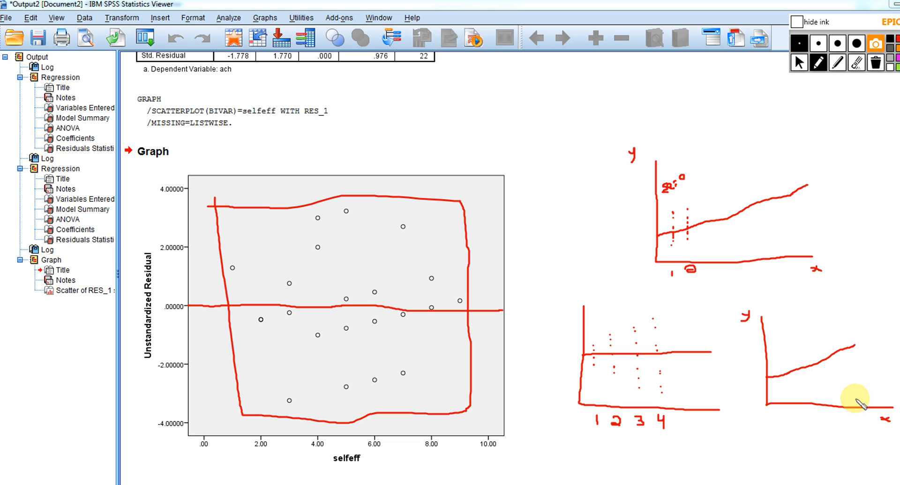
# Dot four vertical columns of points around the new rising regression line, with the spread growing wider along x
pyautogui.click(774, 372)
pyautogui.click(788, 386)
pyautogui.click(787, 384)
pyautogui.click(787, 381)
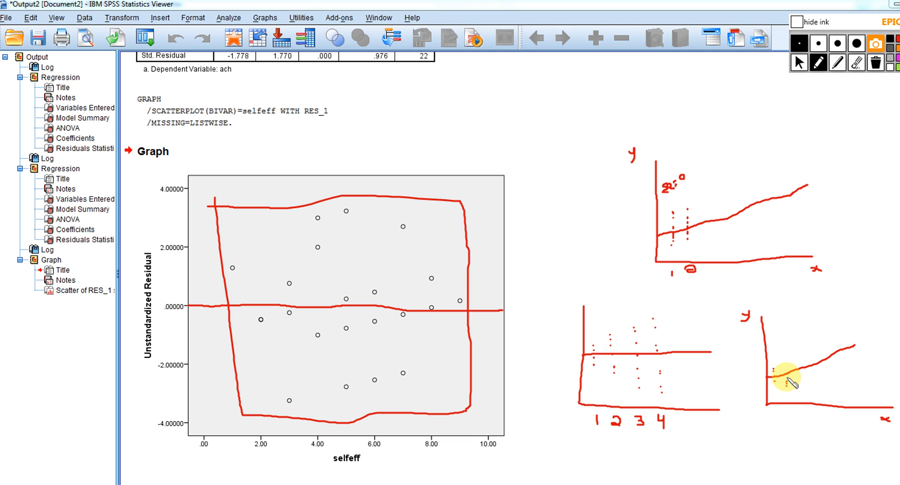
pyautogui.click(787, 371)
pyautogui.click(786, 365)
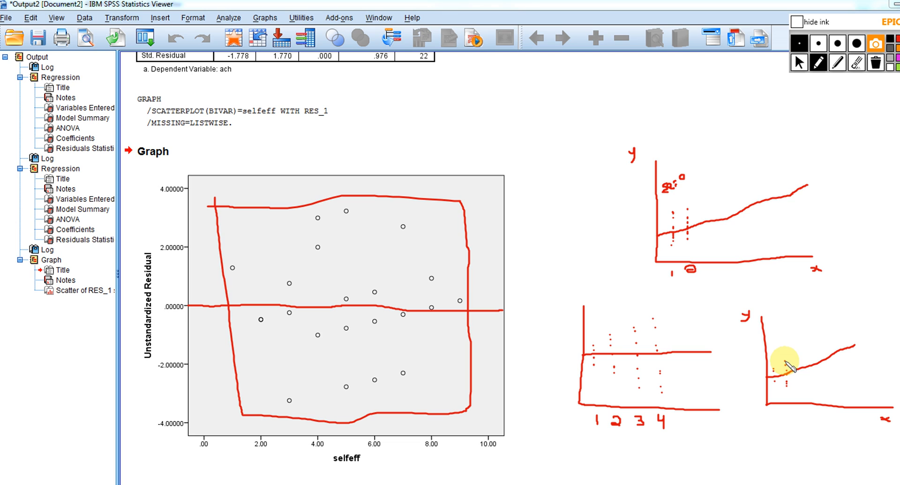
pyautogui.click(802, 386)
pyautogui.click(801, 379)
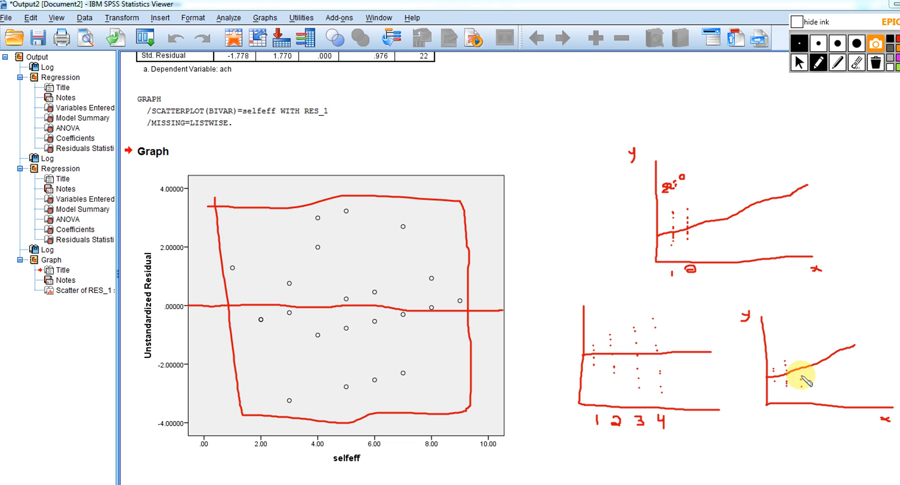
pyautogui.click(800, 366)
pyautogui.click(798, 361)
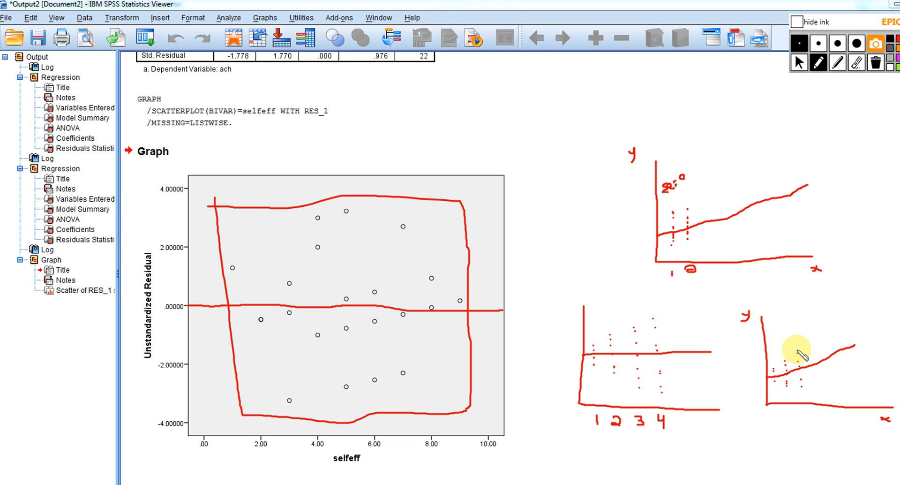
pyautogui.click(820, 392)
pyautogui.click(820, 383)
pyautogui.click(817, 371)
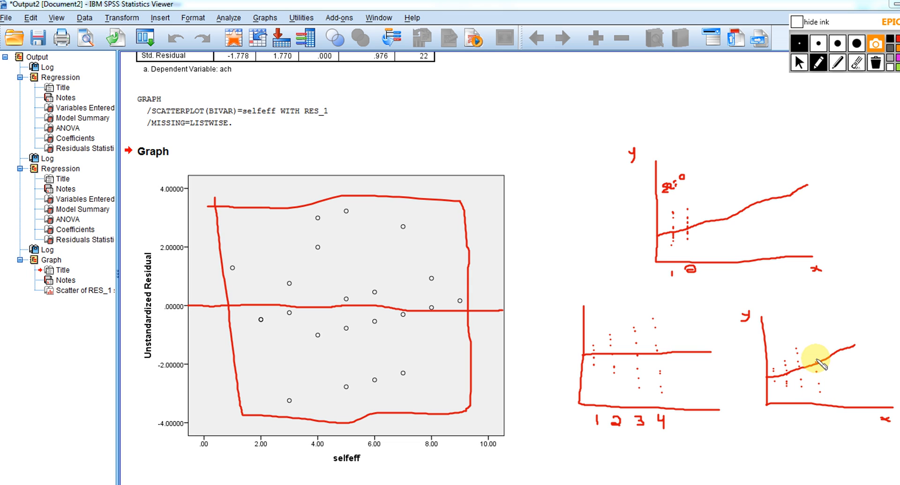
pyautogui.click(815, 355)
pyautogui.click(815, 348)
pyautogui.click(813, 338)
pyautogui.click(811, 330)
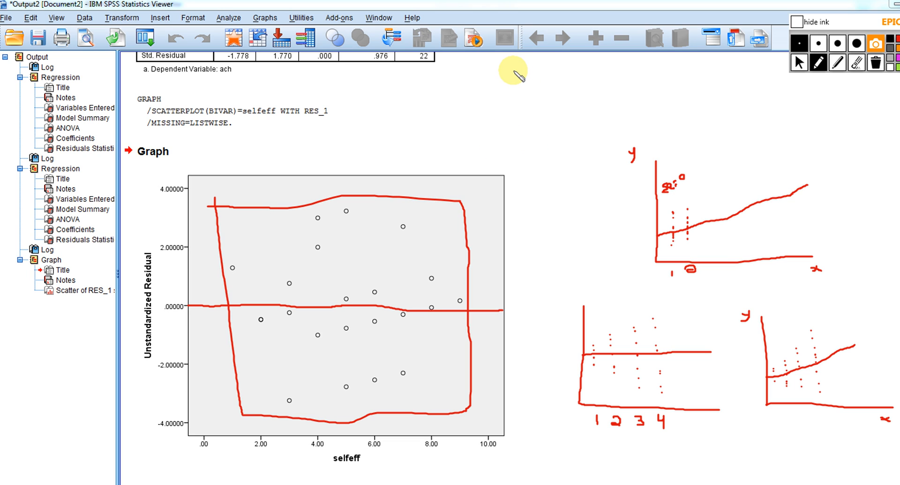
# Sketch new axes with a horizontal line above the other sketches, and dot a first column of points around that line
pyautogui.moveTo(513, 71)
pyautogui.mouseDown()
pyautogui.moveTo(516, 139)
pyautogui.moveTo(623, 150)
pyautogui.mouseUp()
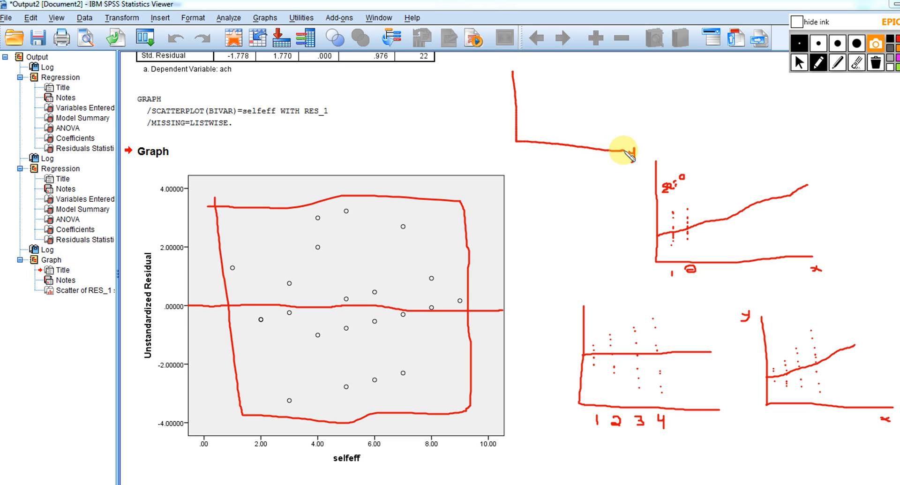
pyautogui.moveTo(517, 105); pyautogui.dragTo(609, 104)
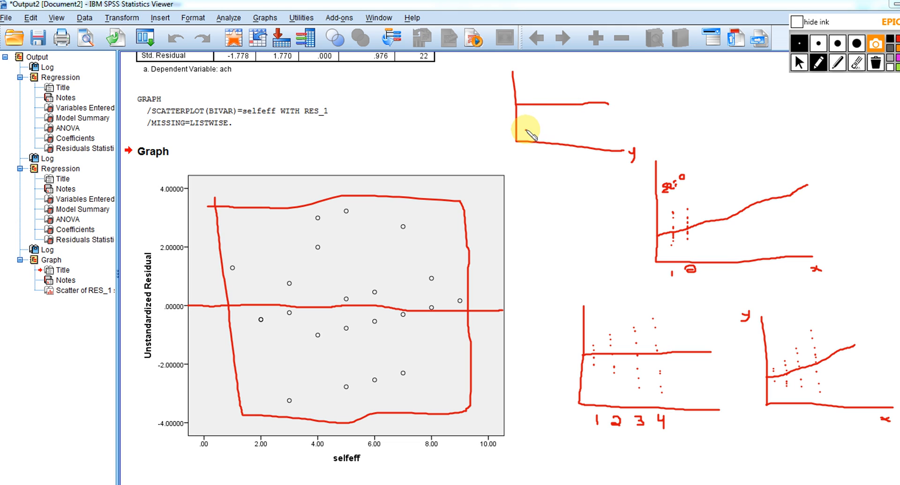
pyautogui.click(526, 130)
pyautogui.click(525, 120)
pyautogui.click(522, 109)
pyautogui.click(522, 96)
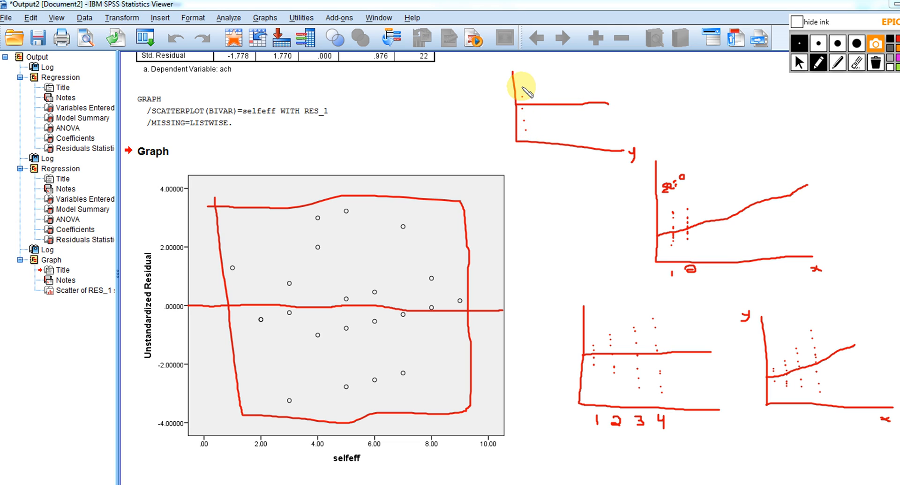
pyautogui.click(522, 86)
pyautogui.click(521, 75)
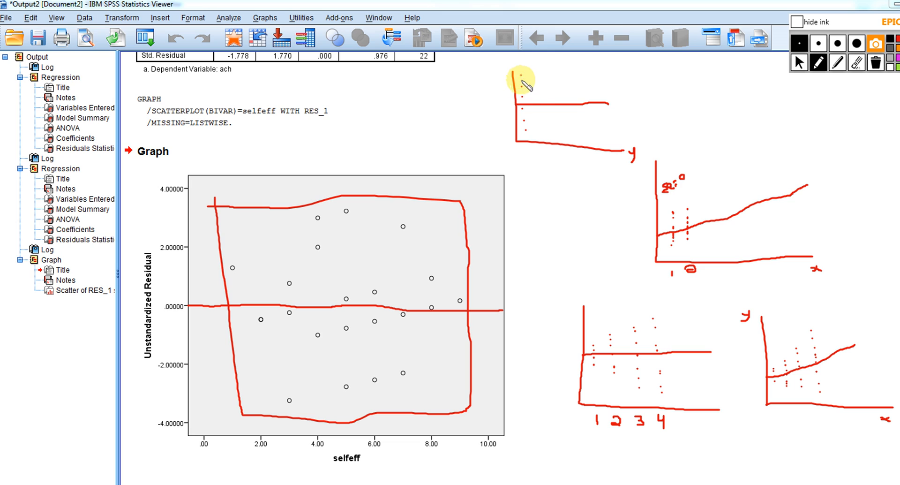
# Dot four more vertical columns of points around the horizontal line, keeping a similar spread above and below it along x
pyautogui.click(543, 131)
pyautogui.click(541, 112)
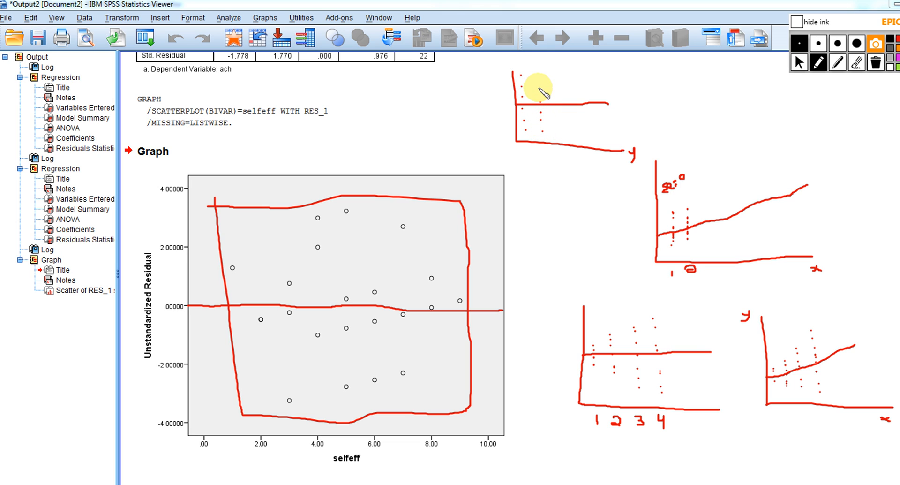
pyautogui.click(539, 87)
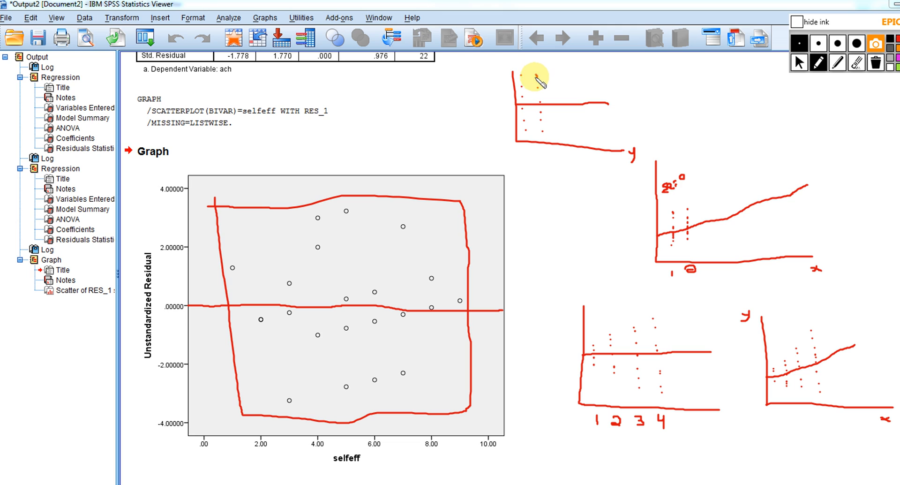
pyautogui.moveTo(537, 75); pyautogui.dragTo(538, 78)
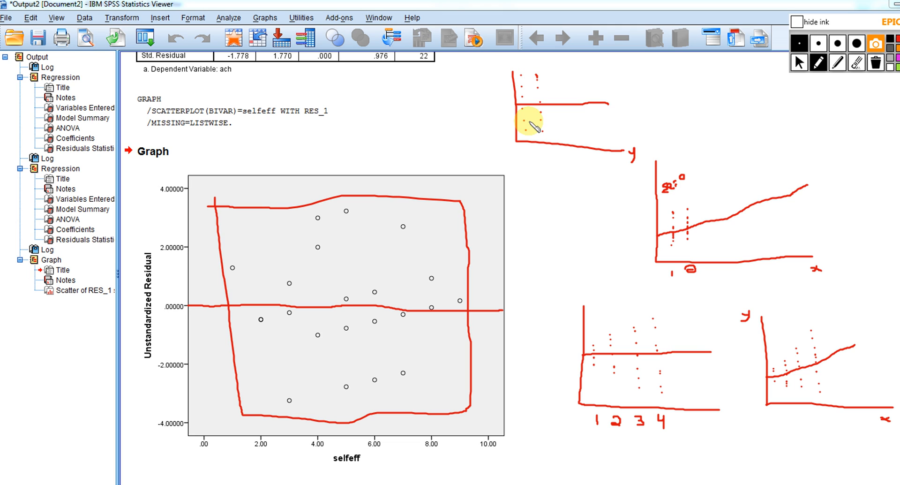
pyautogui.click(561, 130)
pyautogui.click(560, 118)
pyautogui.click(553, 91)
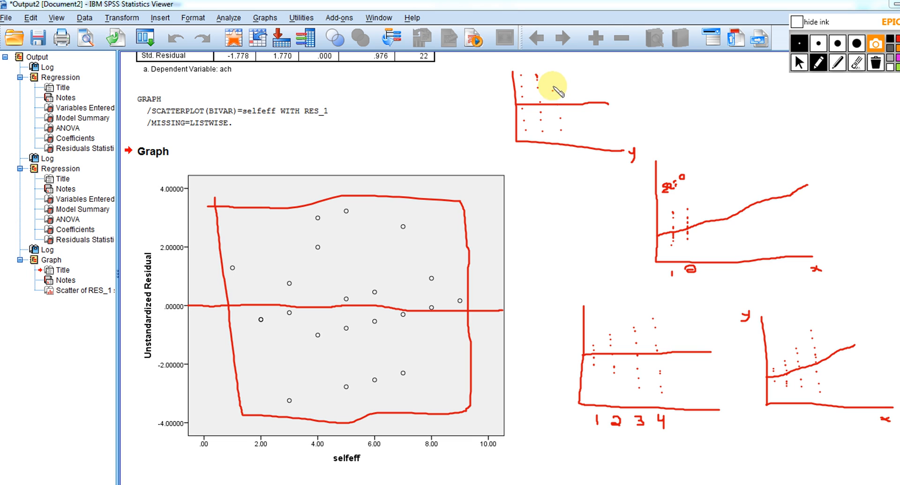
pyautogui.click(553, 78)
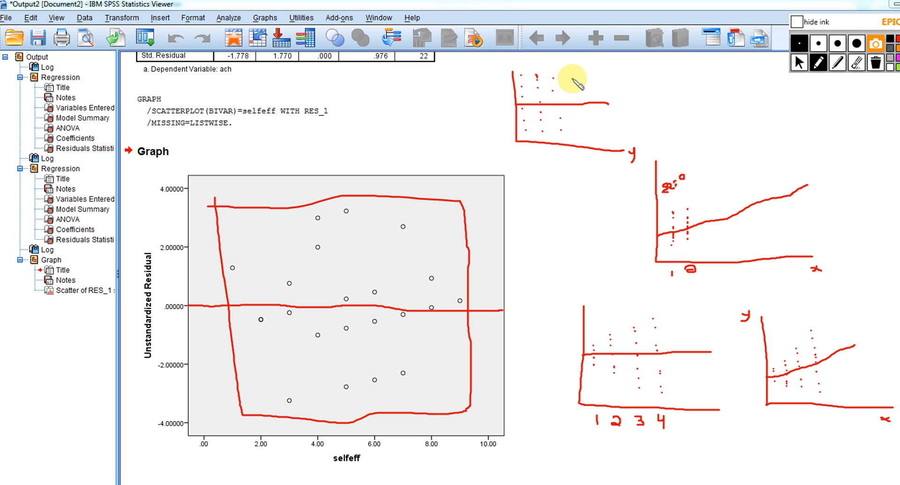
pyautogui.click(576, 113)
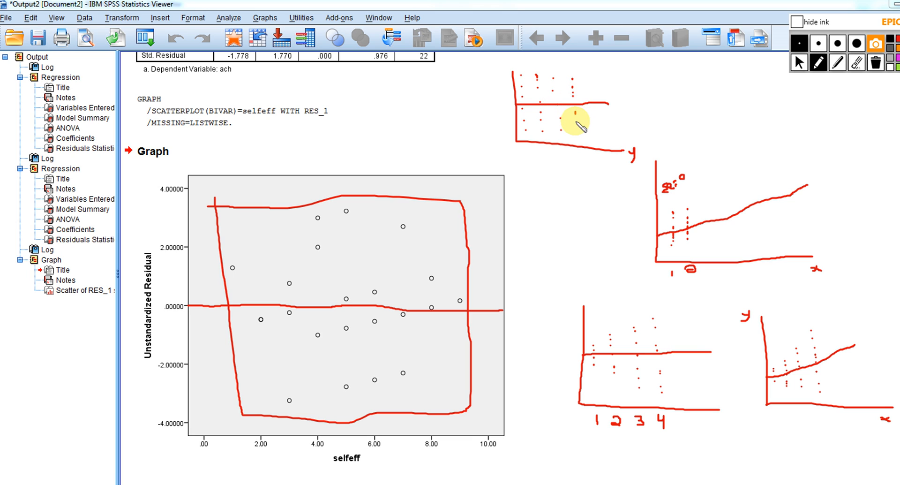
pyautogui.click(588, 127)
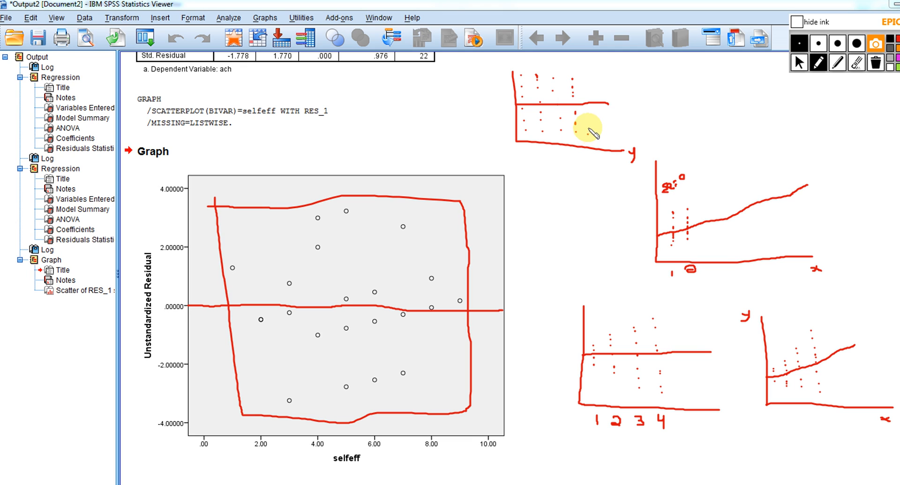
pyautogui.click(586, 95)
pyautogui.click(586, 86)
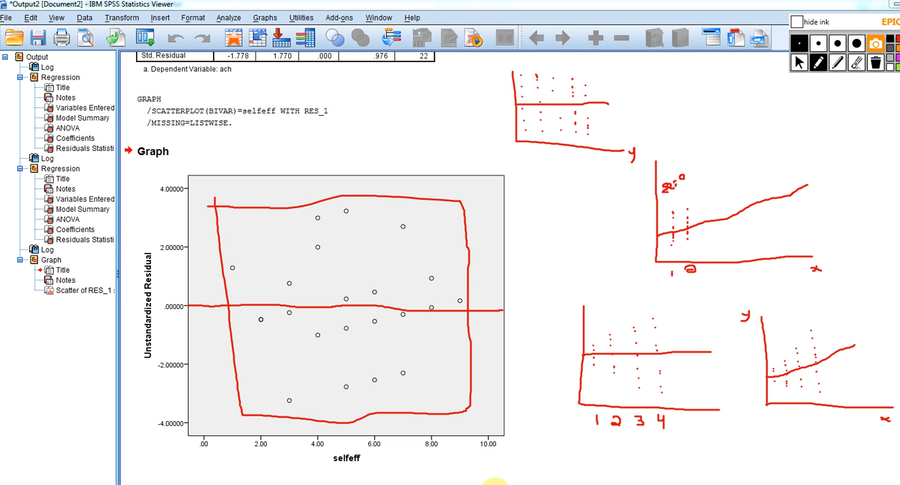
# Erase all ink and sketch fresh axes labelled x and y beside the scatterplot, with a rising regression line
pyautogui.click(800, 68)
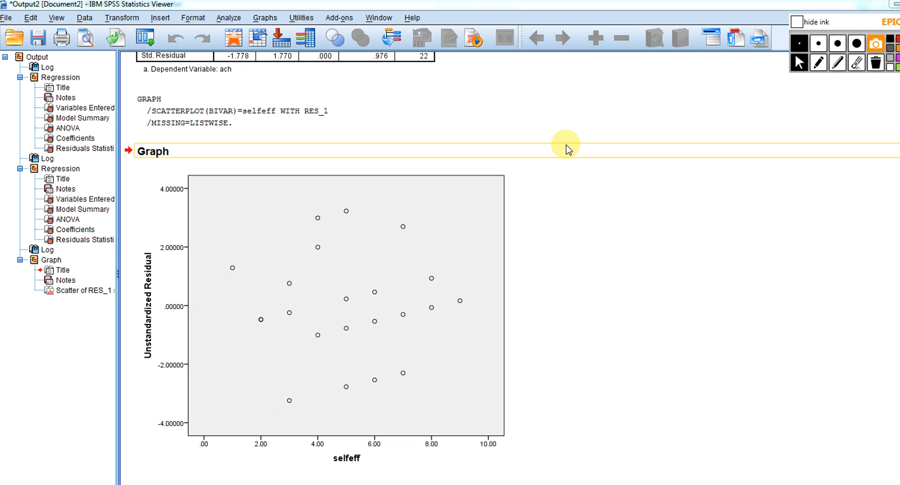
pyautogui.click(819, 65)
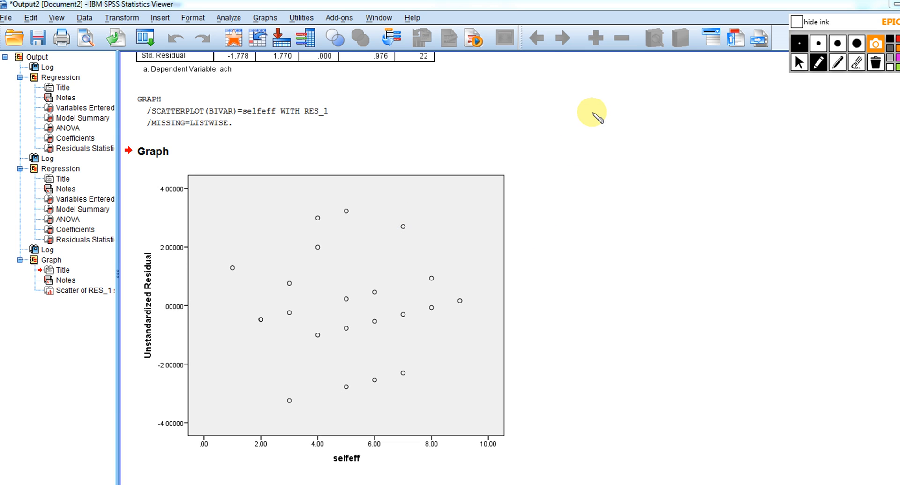
pyautogui.moveTo(592, 112)
pyautogui.mouseDown()
pyautogui.moveTo(590, 229)
pyautogui.moveTo(769, 220)
pyautogui.moveTo(767, 237)
pyautogui.moveTo(778, 238)
pyautogui.mouseUp()
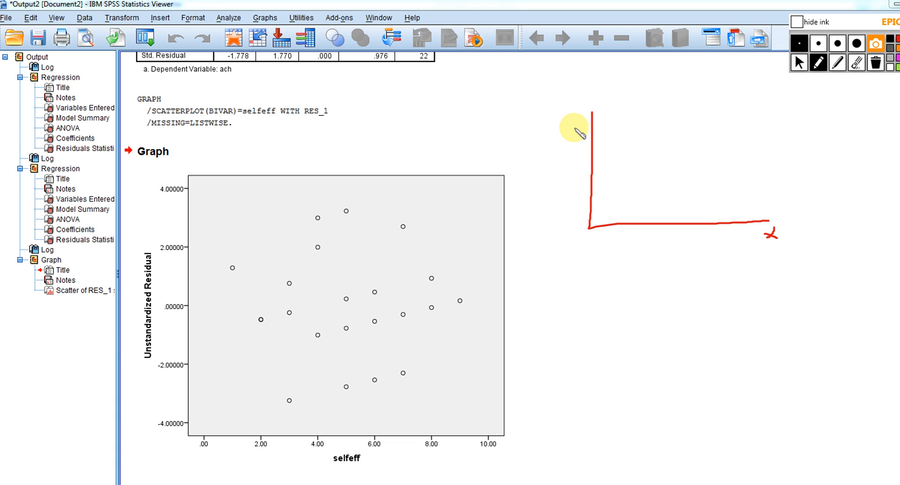
pyautogui.moveTo(571, 109); pyautogui.dragTo(568, 121)
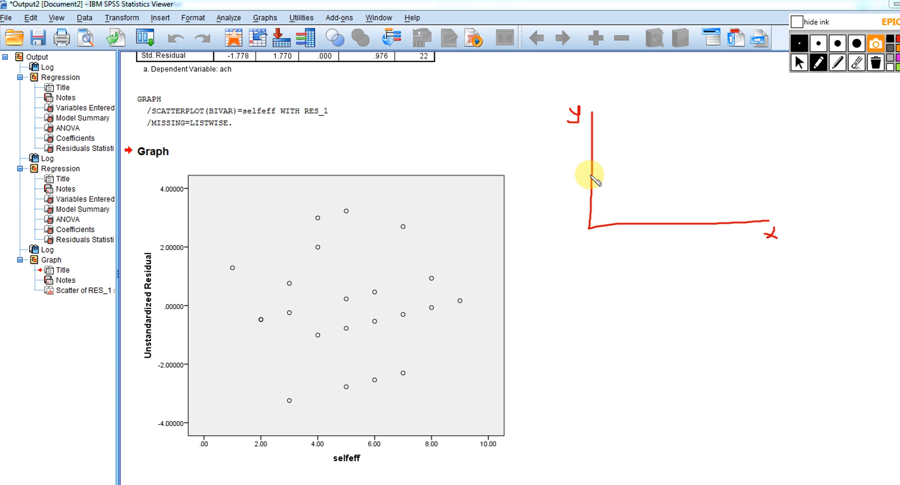
pyautogui.moveTo(591, 194); pyautogui.dragTo(765, 131)
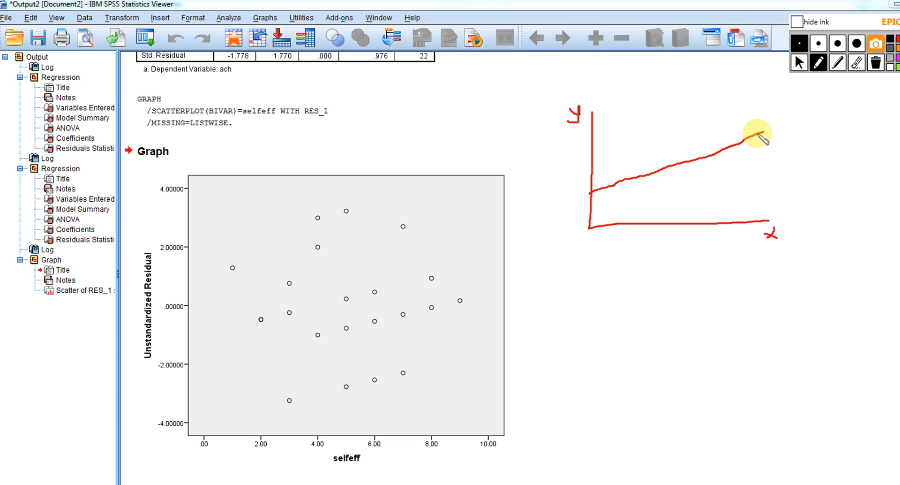
# Dot five vertical columns of points around the rising regression line, with a similar spread at each x value
pyautogui.click(603, 198)
pyautogui.click(602, 176)
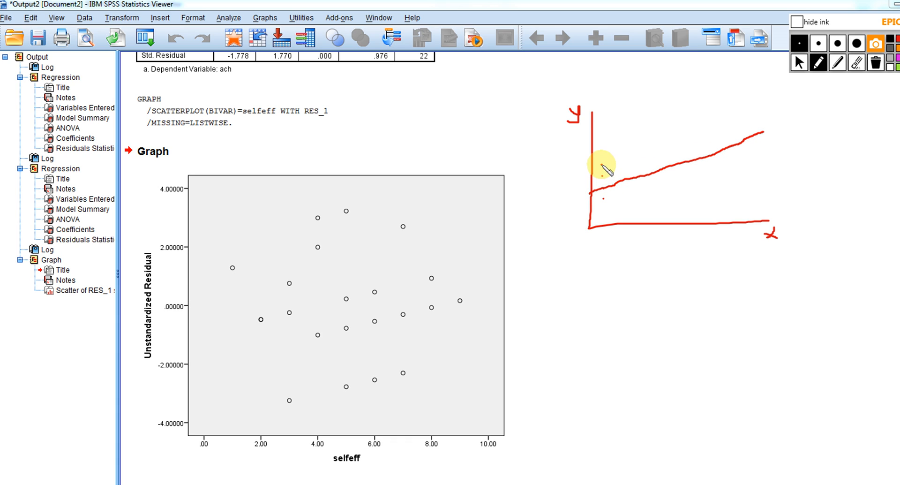
pyautogui.click(602, 165)
pyautogui.click(625, 197)
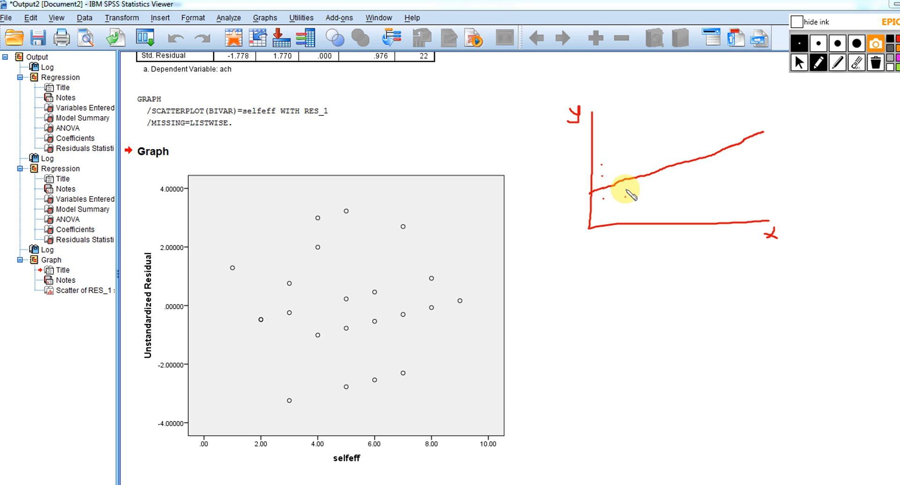
pyautogui.click(625, 188)
pyautogui.click(626, 174)
pyautogui.click(625, 160)
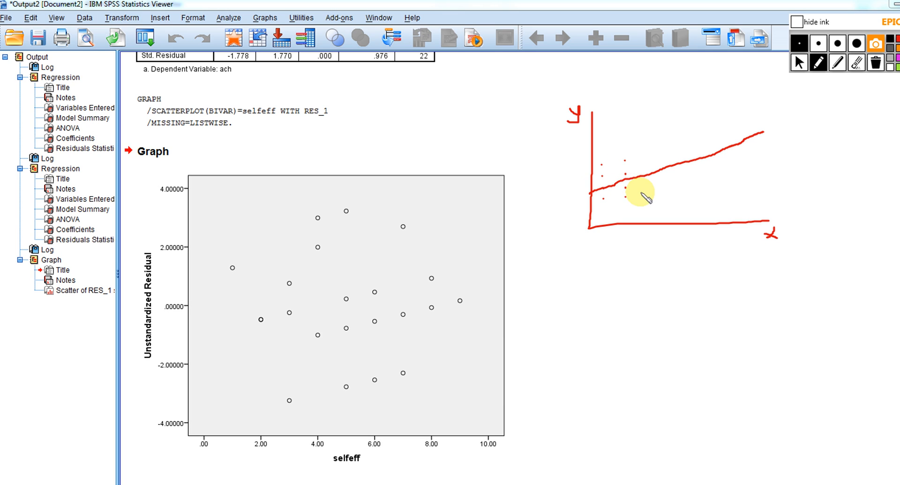
pyautogui.click(654, 189)
pyautogui.click(651, 178)
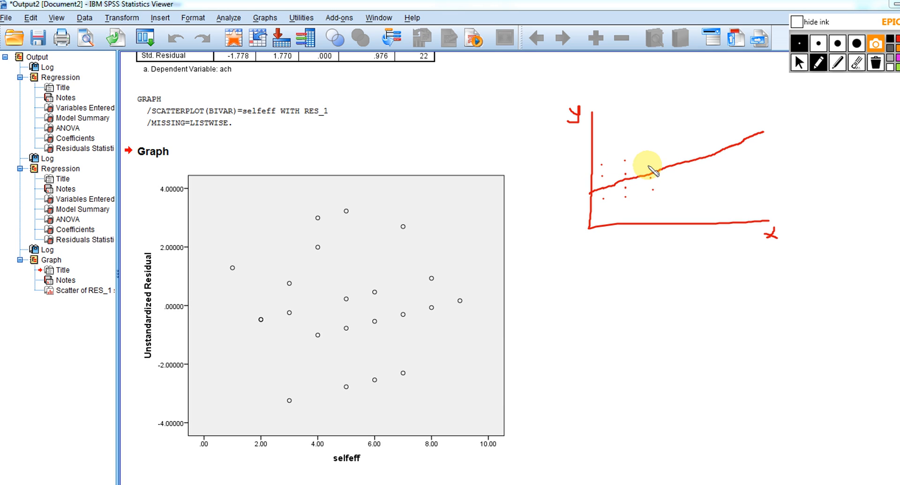
pyautogui.click(647, 165)
pyautogui.click(647, 155)
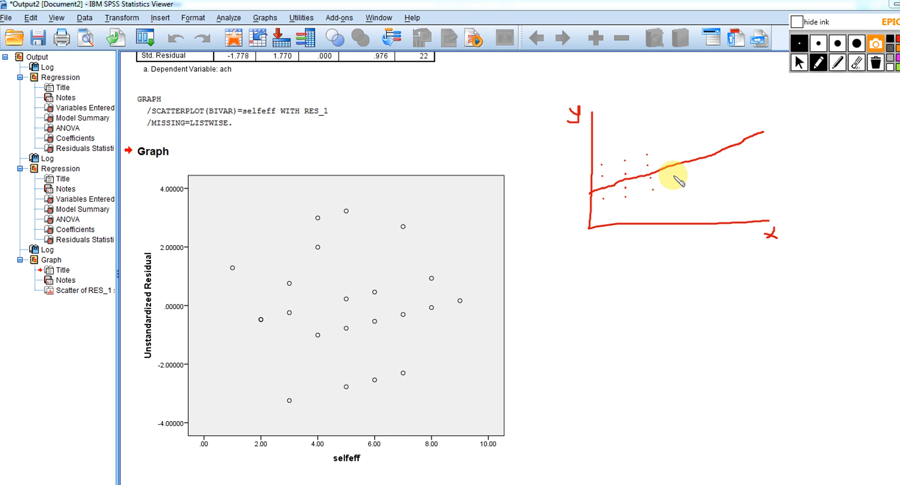
pyautogui.click(673, 177)
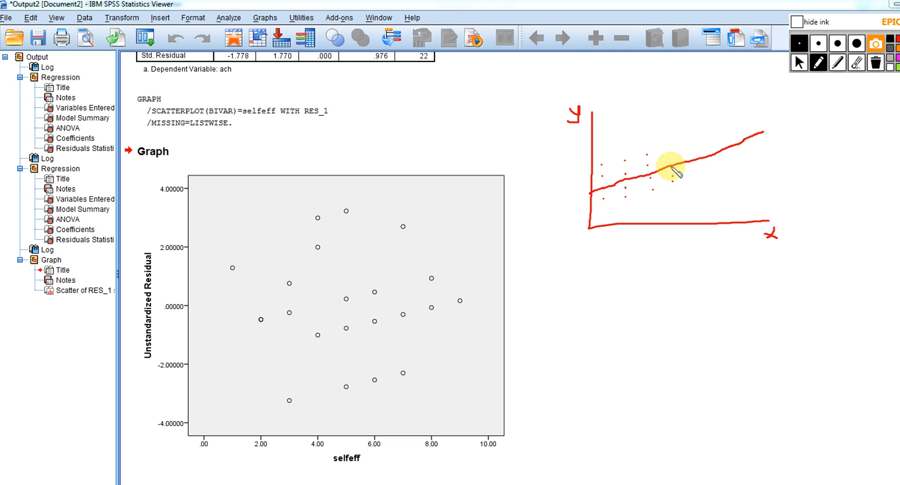
pyautogui.click(669, 158)
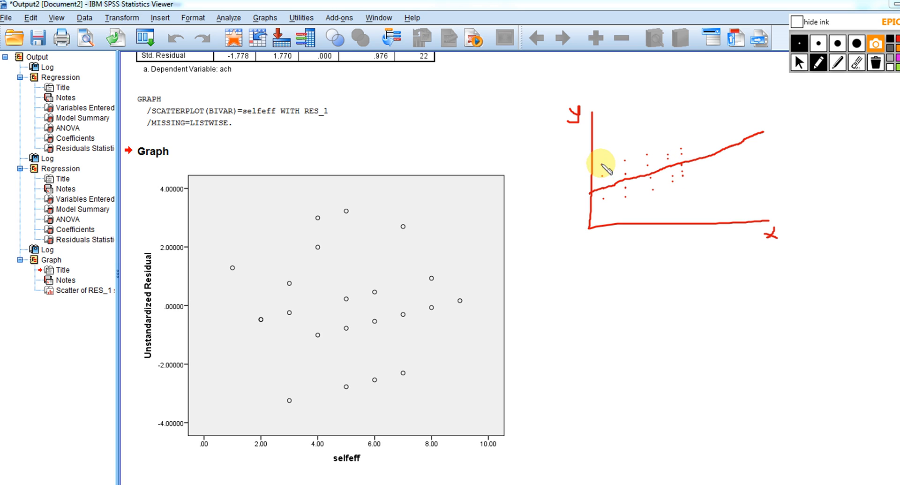
# Draw a sideways bell curve over each of the five columns of points, centred on the regression line
pyautogui.moveTo(615, 179); pyautogui.dragTo(607, 203)
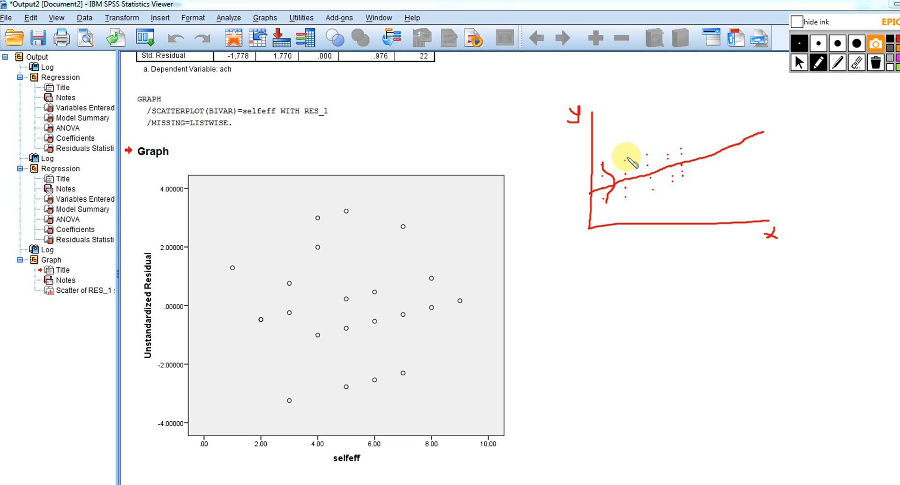
pyautogui.moveTo(626, 160)
pyautogui.mouseDown()
pyautogui.moveTo(635, 168)
pyautogui.moveTo(631, 194)
pyautogui.mouseUp()
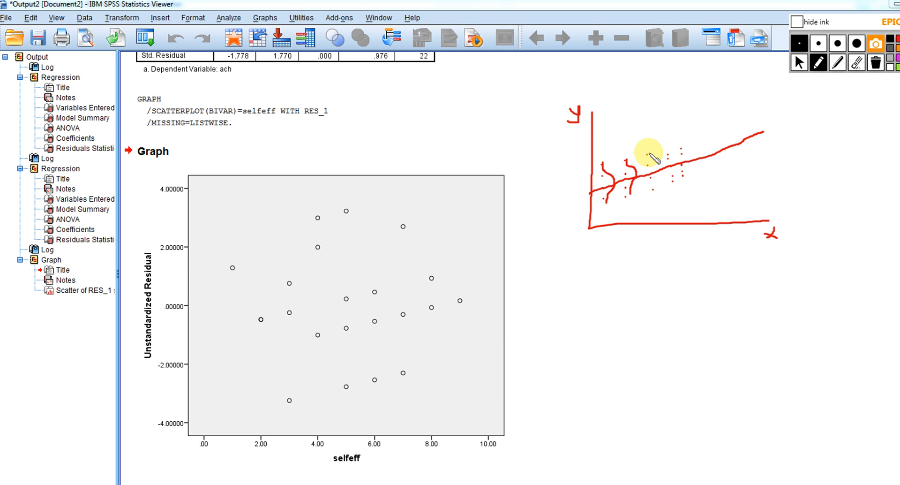
pyautogui.moveTo(648, 153); pyautogui.dragTo(652, 189)
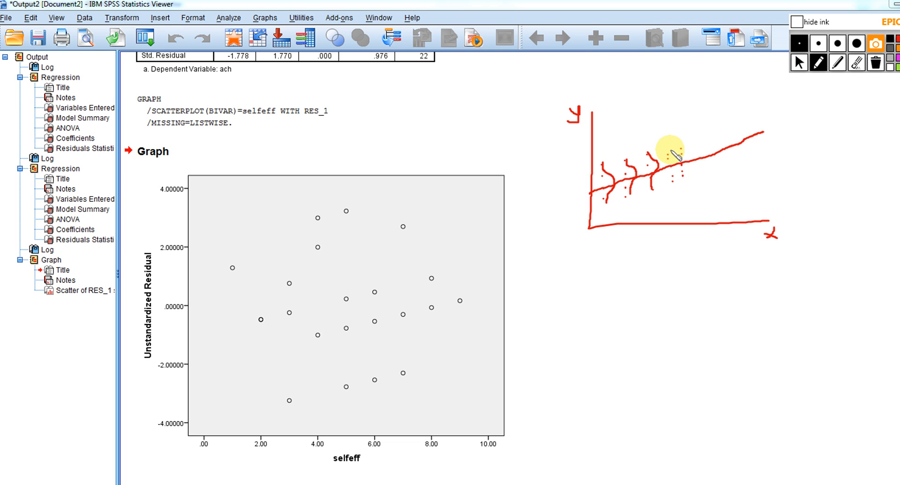
pyautogui.moveTo(673, 158); pyautogui.dragTo(672, 179)
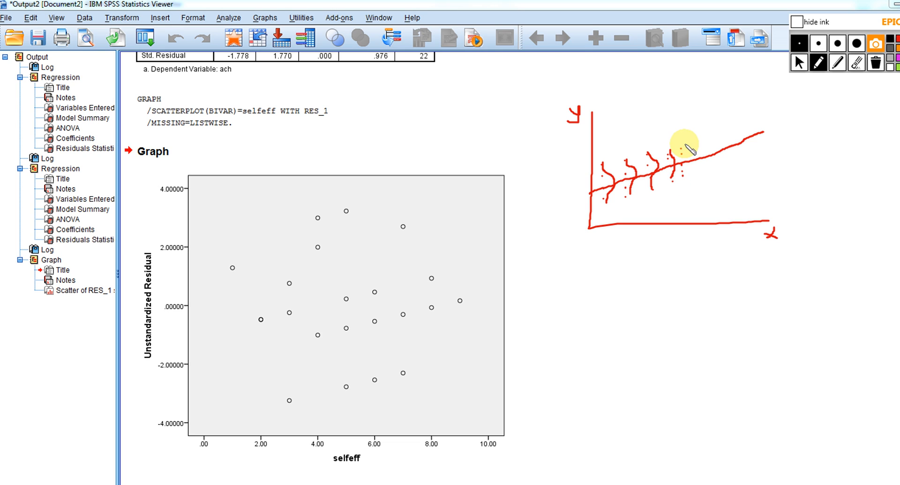
pyautogui.moveTo(683, 147)
pyautogui.mouseDown()
pyautogui.moveTo(693, 156)
pyautogui.moveTo(688, 178)
pyautogui.mouseUp()
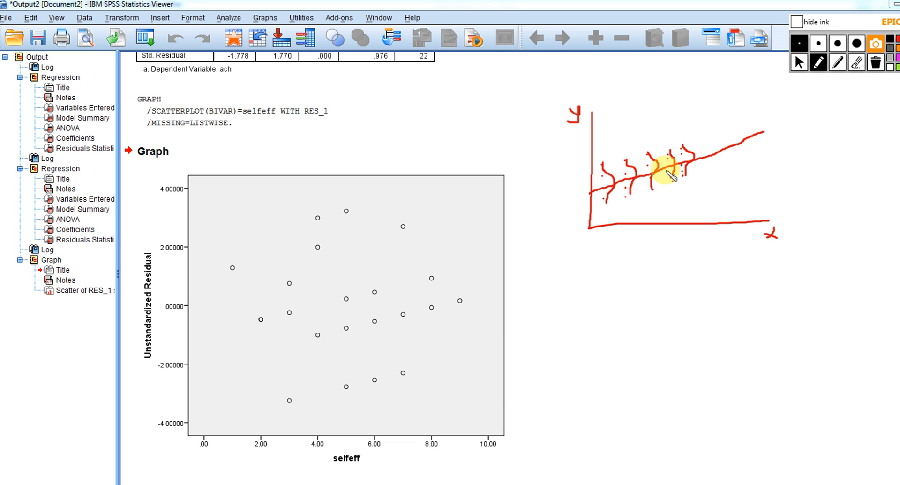
# Leave drawing mode and erase all ink beside the residual scatterplot
pyautogui.click(799, 66)
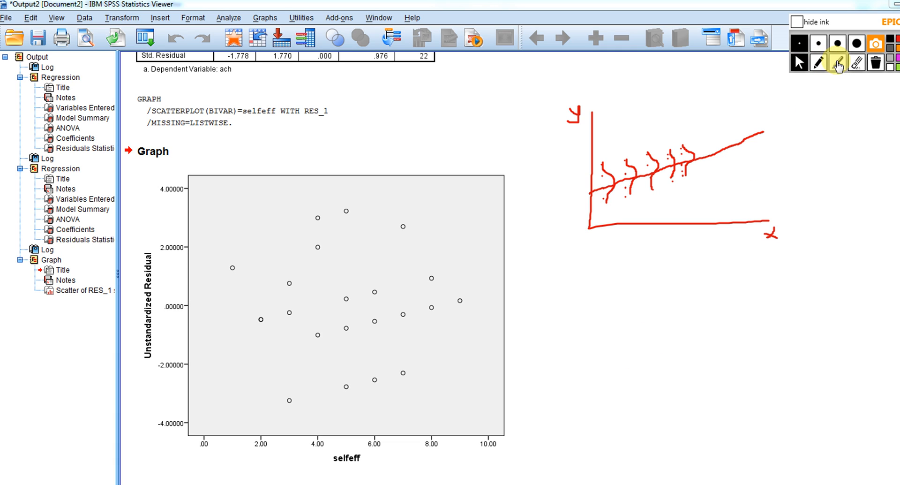
pyautogui.click(876, 65)
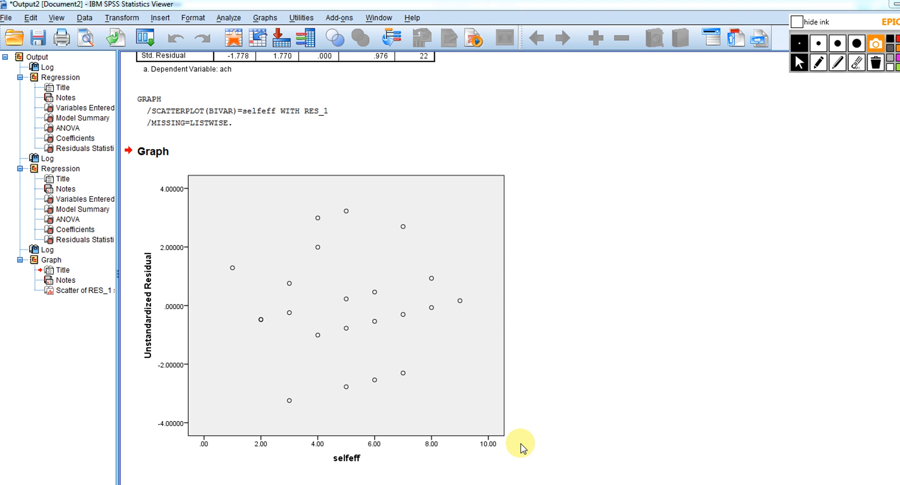
# Switch to the Untitled1 data set and set up an Explore analysis with Unstandardized Residual as the dependent variable
pyautogui.moveTo(628, 482)
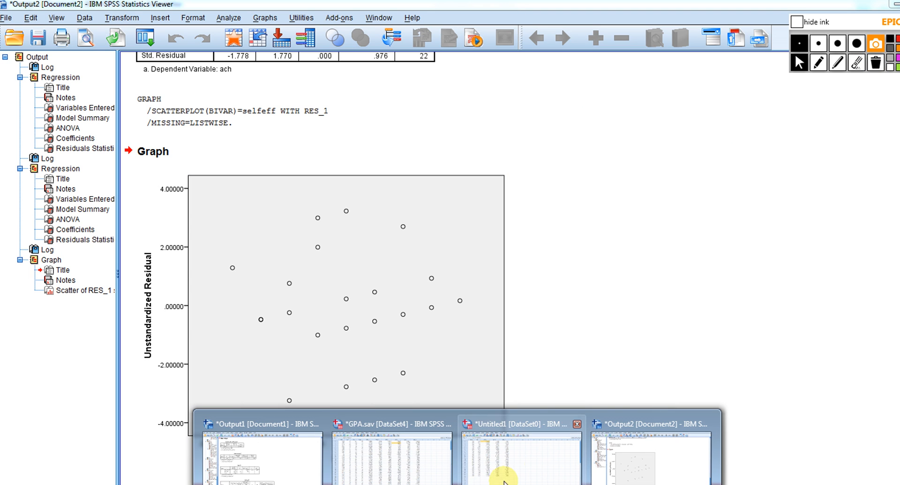
pyautogui.click(542, 465)
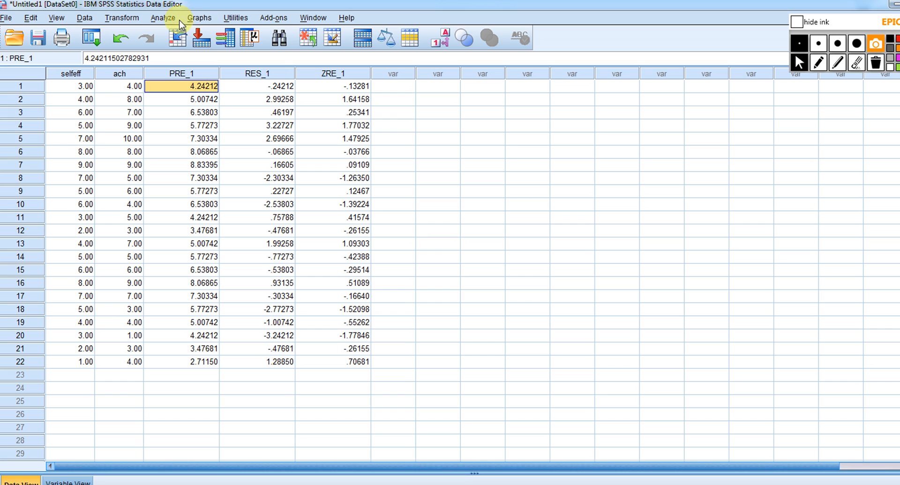
pyautogui.click(168, 20)
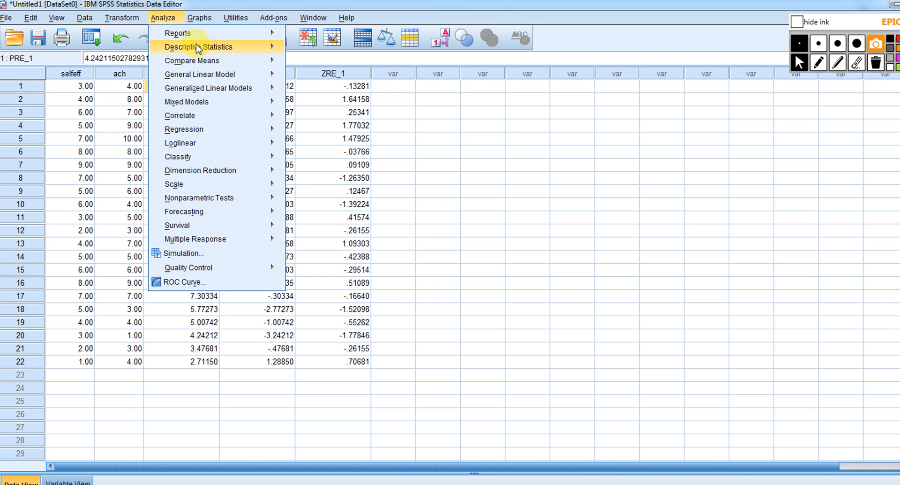
pyautogui.moveTo(266, 47)
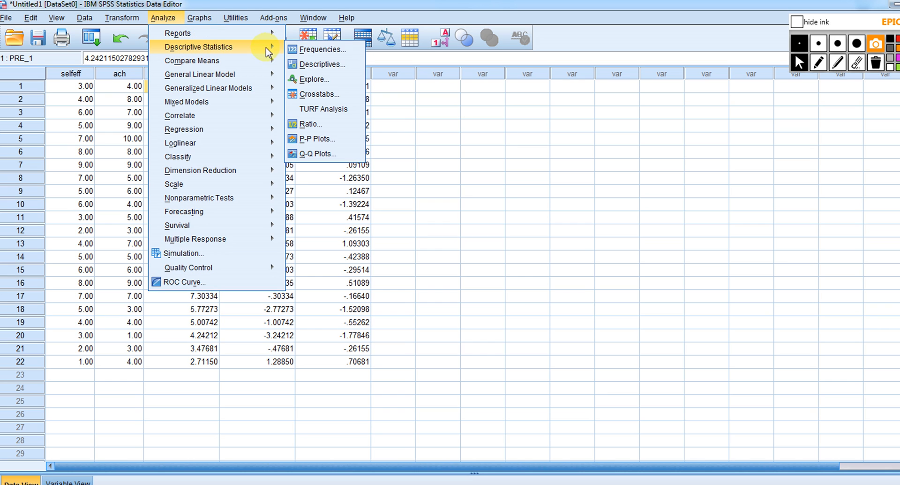
pyautogui.click(336, 82)
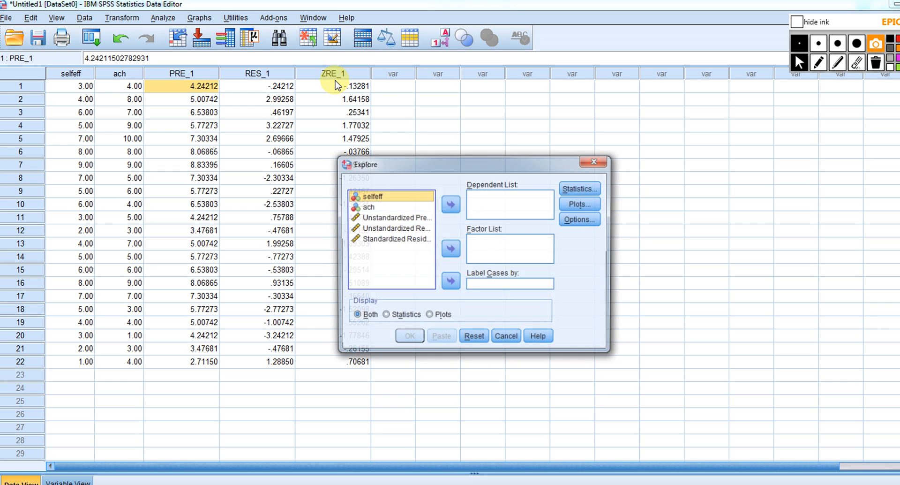
pyautogui.click(411, 228)
pyautogui.click(450, 204)
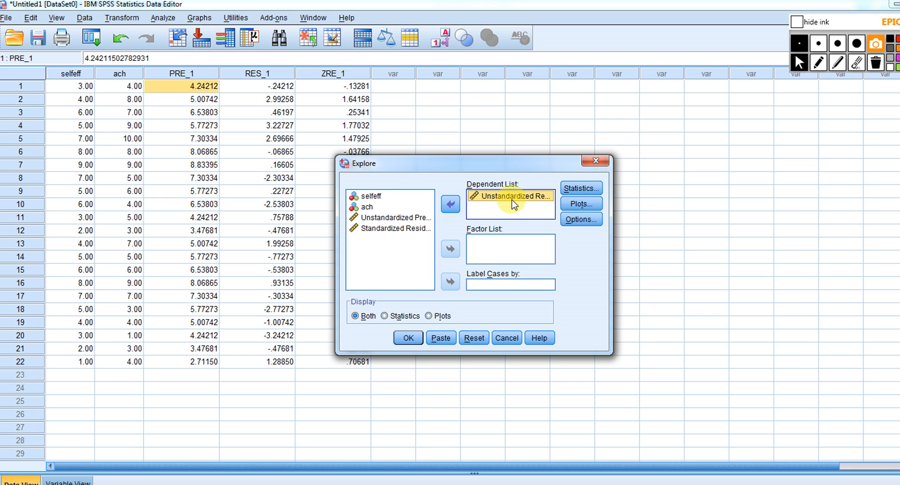
# Include outliers alongside the descriptives in the Explore statistics
pyautogui.click(583, 189)
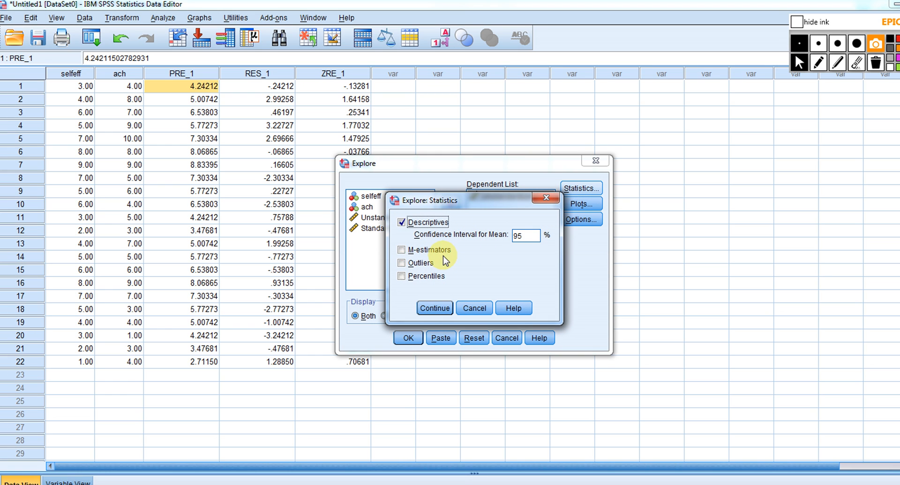
pyautogui.click(402, 263)
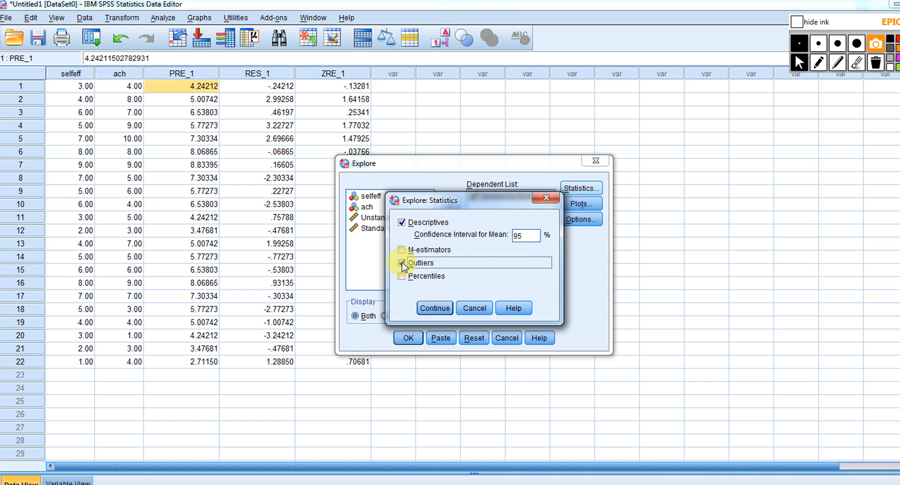
pyautogui.click(434, 307)
# Add a histogram and normality plots with tests to the Explore plots, and run the analysis
pyautogui.click(584, 205)
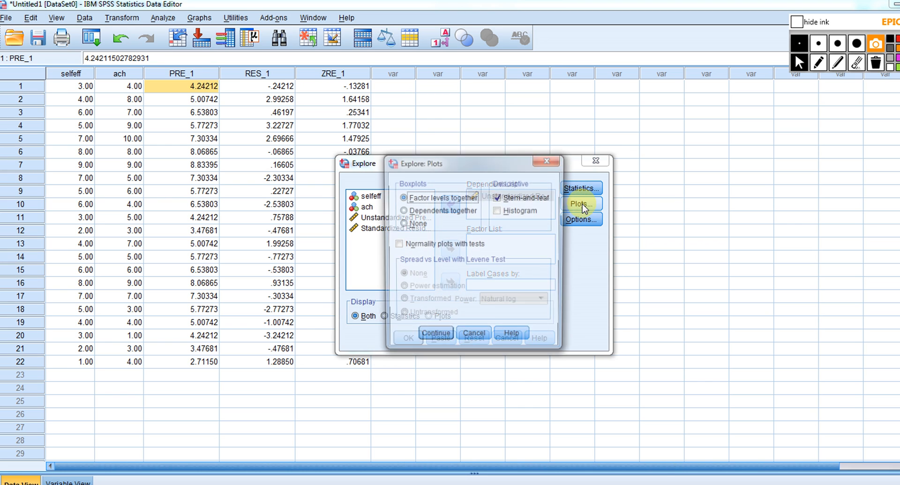
pyautogui.click(498, 212)
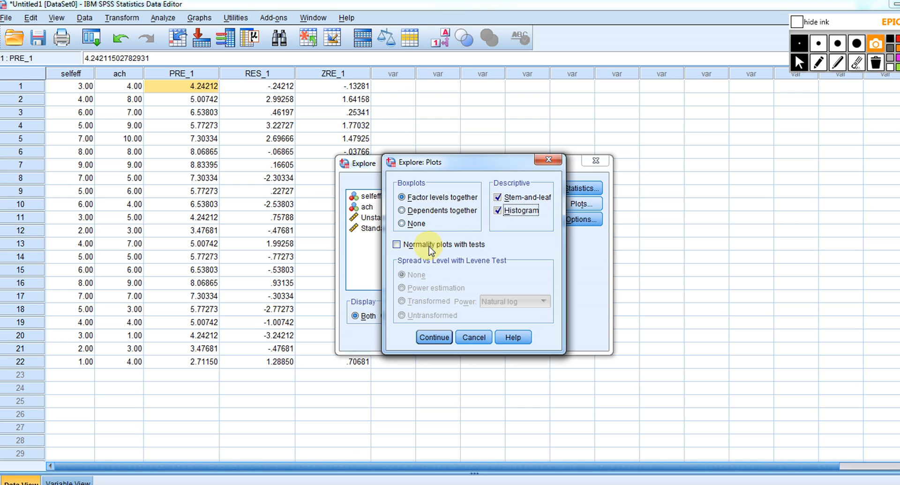
pyautogui.click(413, 250)
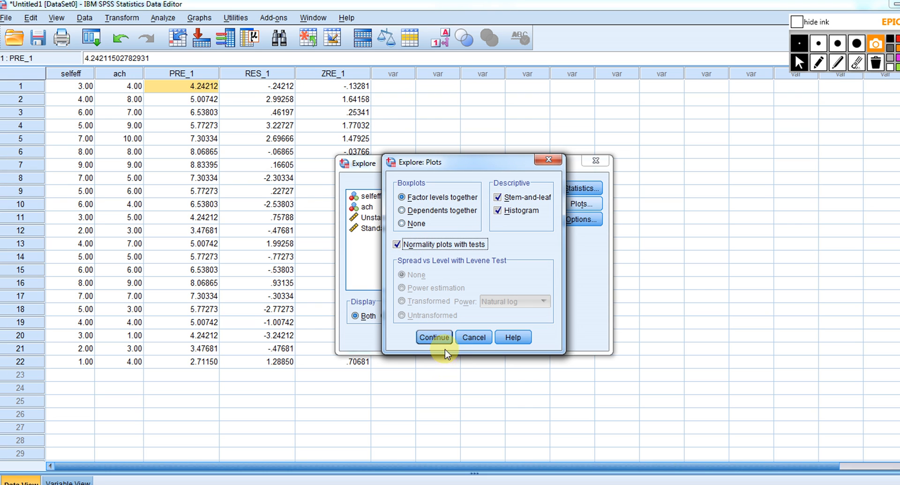
pyautogui.click(436, 337)
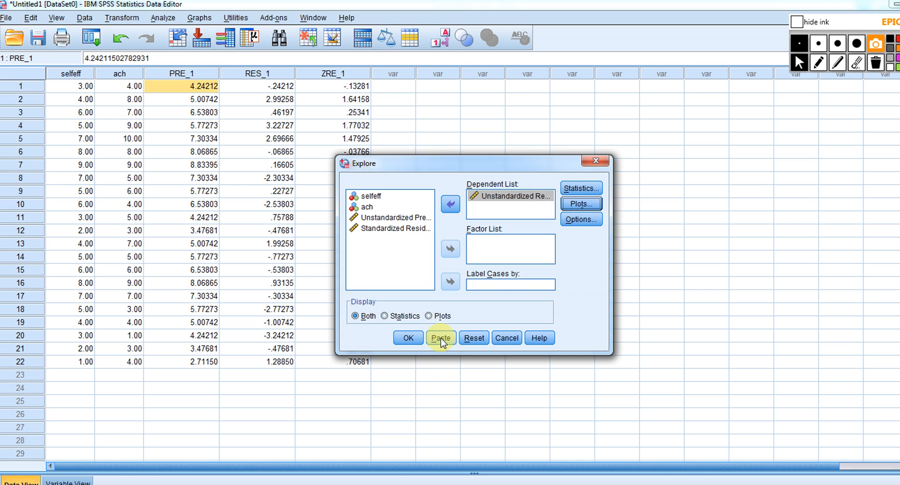
pyautogui.click(409, 337)
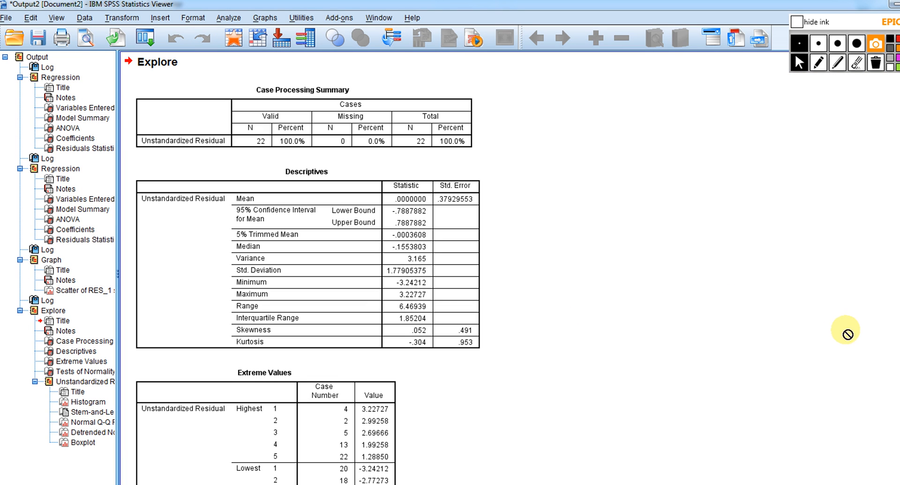
# Bracket the Skewness and Kurtosis rows of the Descriptives table in red ink and circle their statistic values
pyautogui.scroll(-2, 510, 267)
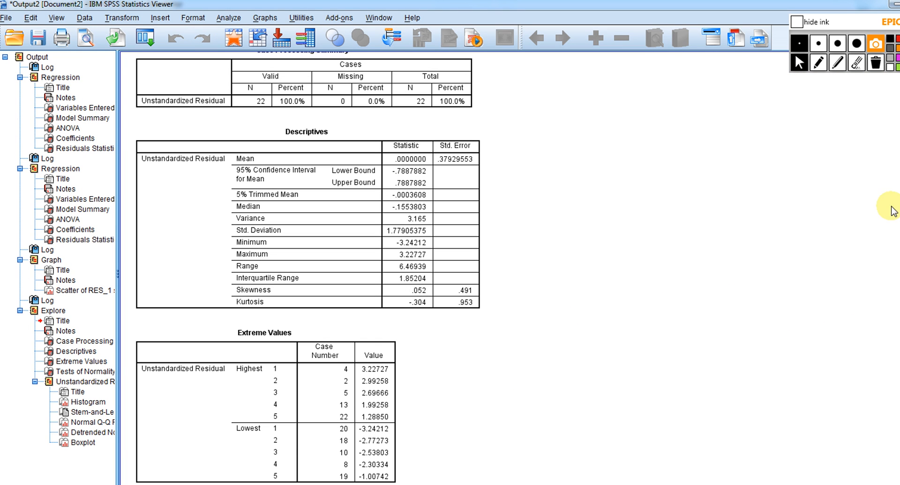
pyautogui.click(819, 62)
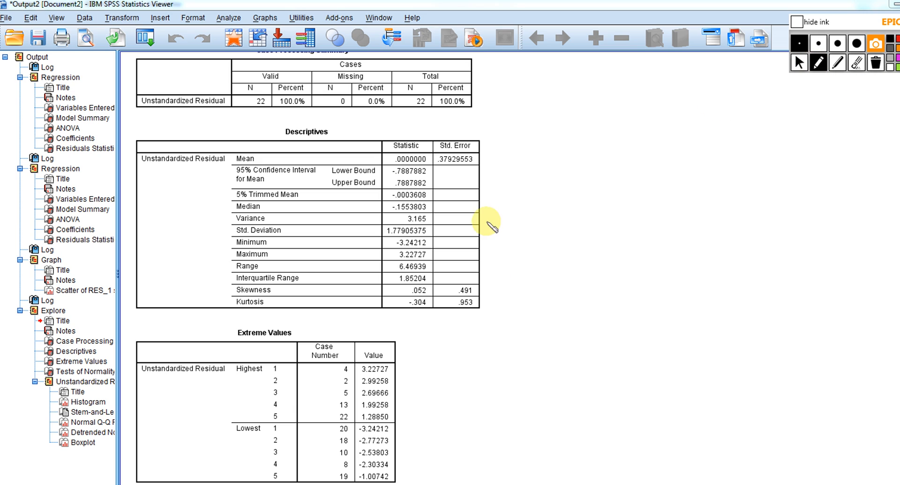
pyautogui.moveTo(231, 287); pyautogui.dragTo(235, 303)
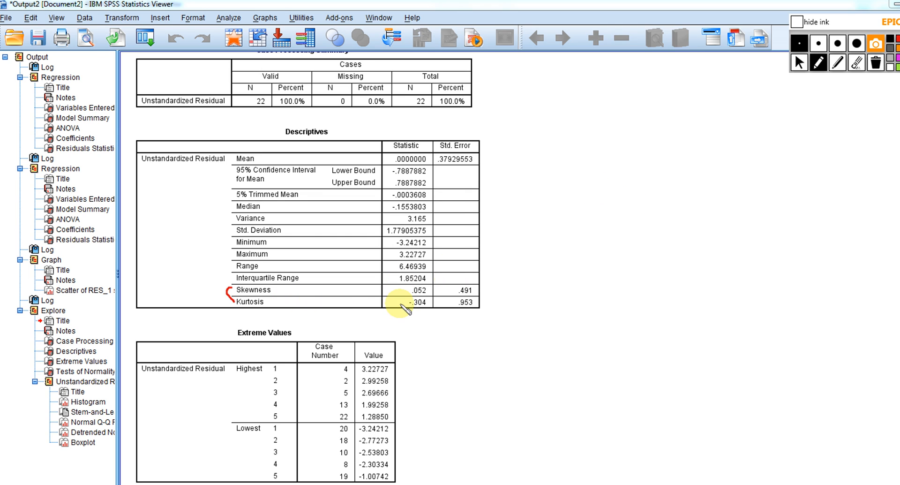
pyautogui.moveTo(422, 288)
pyautogui.mouseDown()
pyautogui.moveTo(402, 295)
pyautogui.moveTo(408, 314)
pyautogui.moveTo(434, 304)
pyautogui.moveTo(435, 289)
pyautogui.mouseUp()
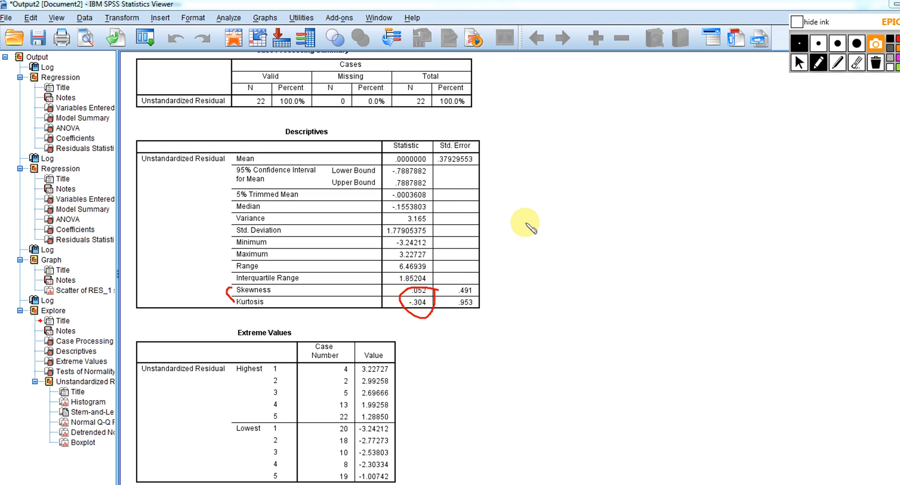
# Sketch a number line beside the Descriptives table with 0 at its centre, − and + on either side, and the label "sk"
pyautogui.moveTo(551, 219); pyautogui.dragTo(701, 200)
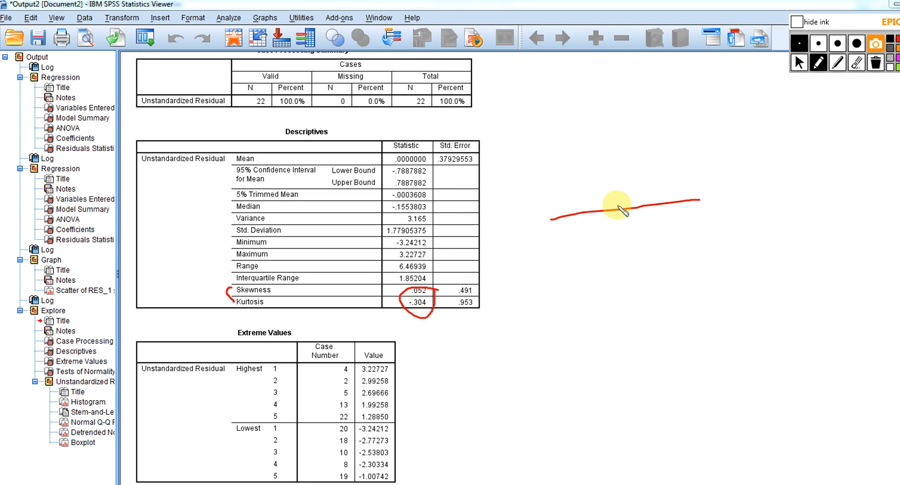
pyautogui.moveTo(619, 200); pyautogui.dragTo(628, 219)
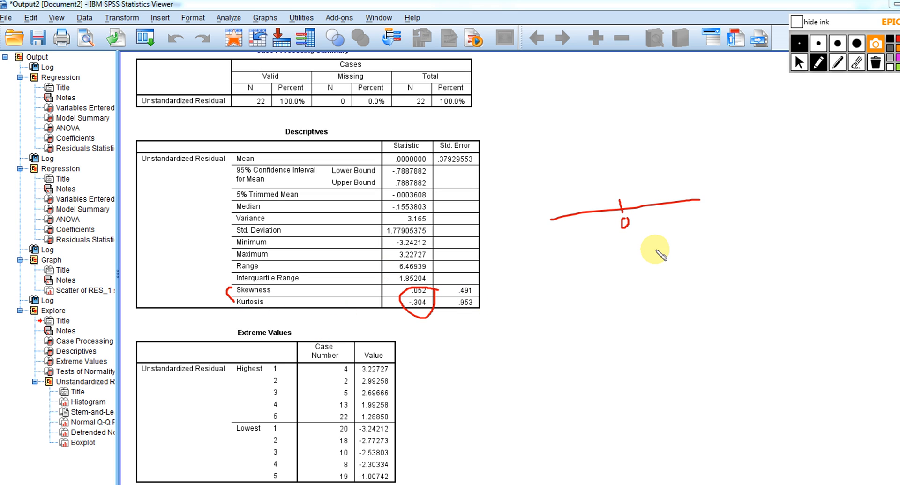
pyautogui.moveTo(737, 191); pyautogui.dragTo(742, 200)
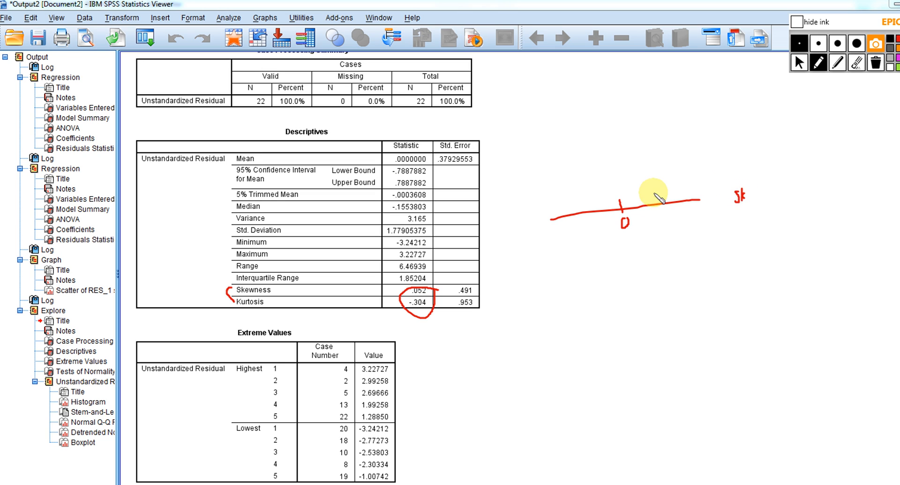
pyautogui.moveTo(656, 183); pyautogui.dragTo(662, 187)
pyautogui.moveTo(553, 199); pyautogui.dragTo(562, 200)
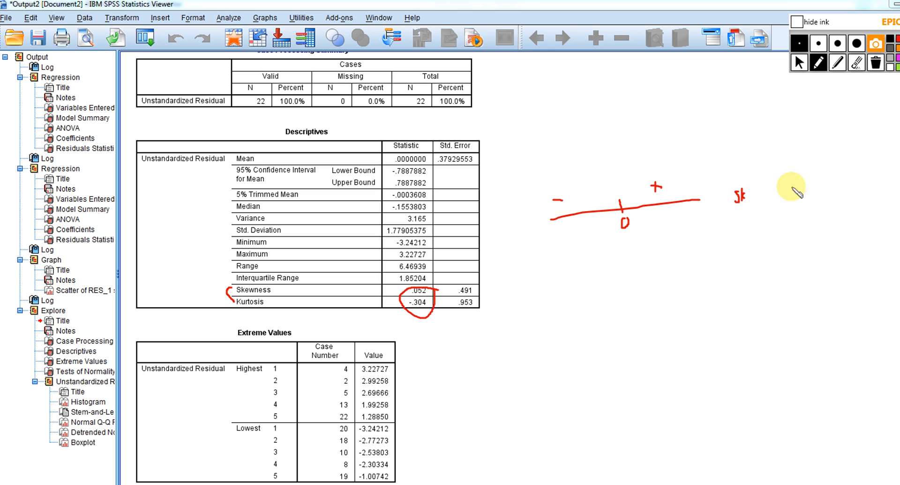
# Draw a right-tailed curve marked + and a left-tailed curve marked − near the "sk" label
pyautogui.moveTo(755, 156)
pyautogui.mouseDown()
pyautogui.moveTo(771, 125)
pyautogui.moveTo(820, 150)
pyautogui.mouseUp()
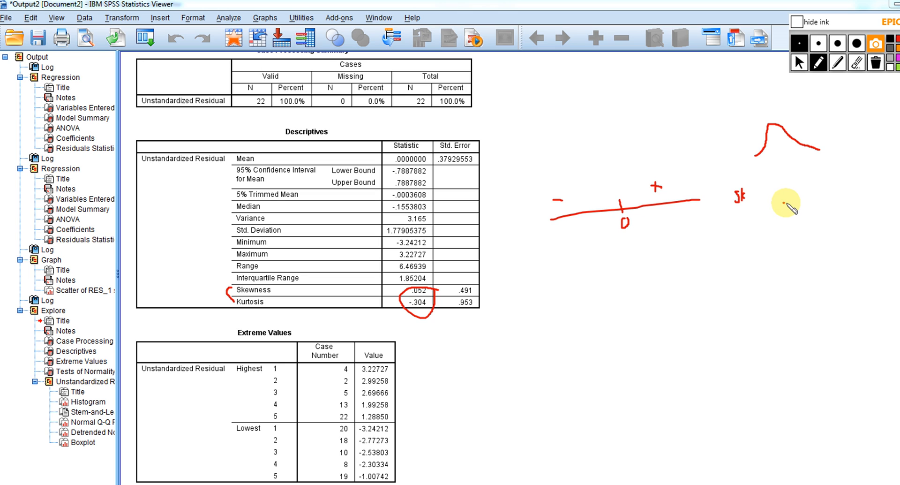
pyautogui.moveTo(785, 204)
pyautogui.mouseDown()
pyautogui.moveTo(806, 200)
pyautogui.moveTo(825, 168)
pyautogui.moveTo(846, 198)
pyautogui.mouseUp()
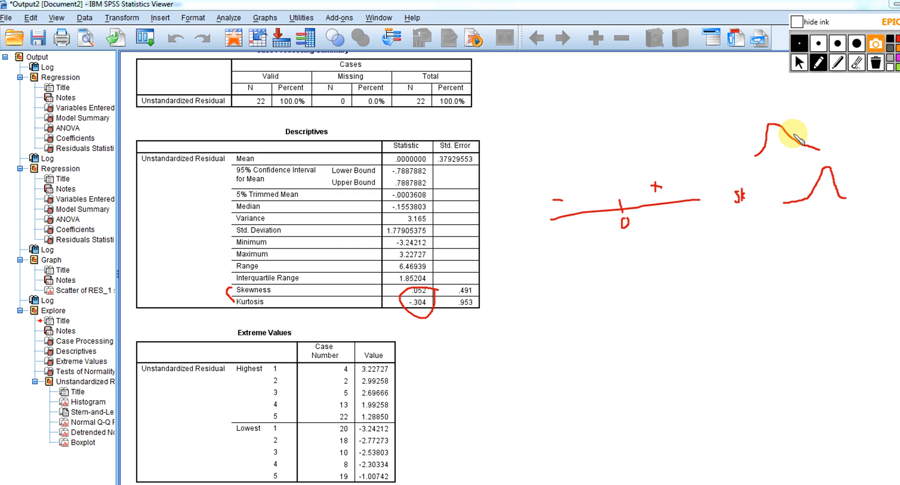
pyautogui.moveTo(796, 125); pyautogui.dragTo(804, 124)
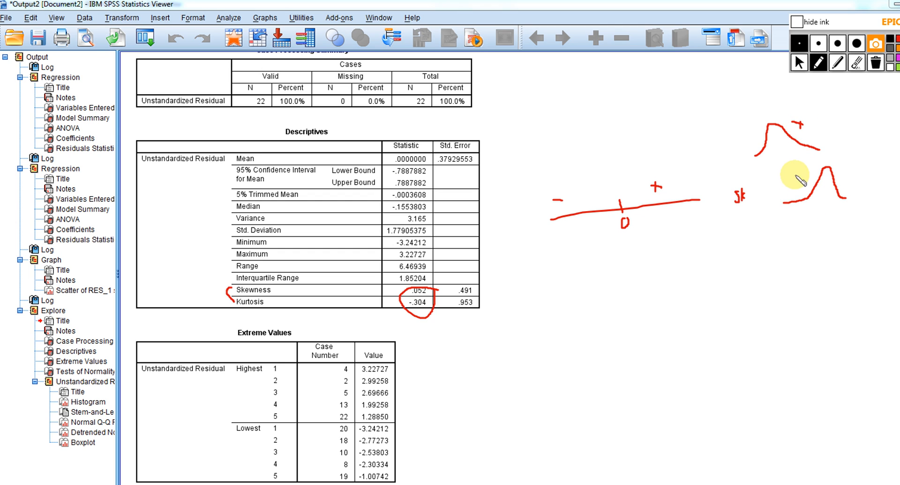
pyautogui.moveTo(790, 184); pyautogui.dragTo(802, 183)
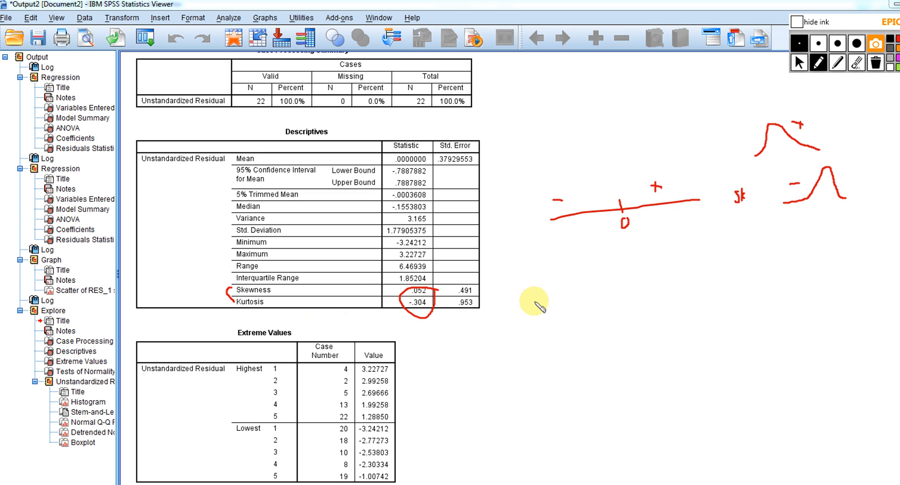
# Sketch a second number line below the first, centred on 0, with "+ lept." on the positive side and "plat. −" on the negative side
pyautogui.moveTo(551, 293); pyautogui.dragTo(704, 290)
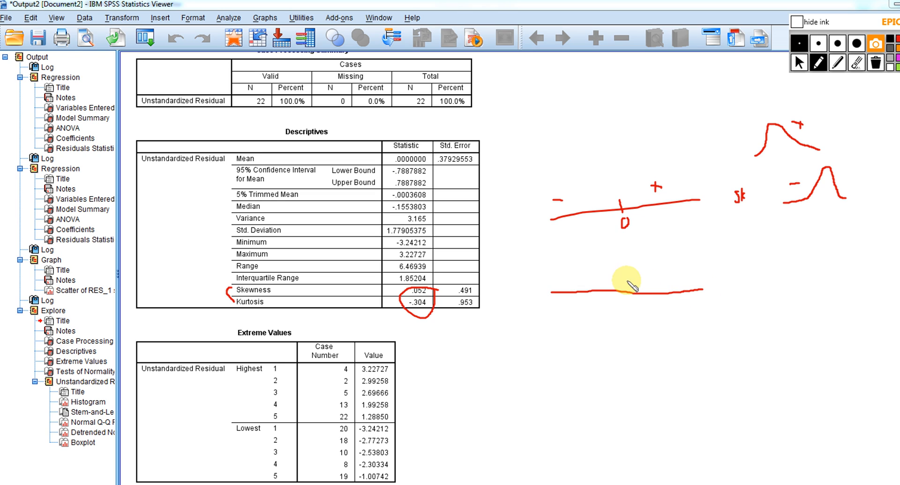
pyautogui.moveTo(627, 280)
pyautogui.mouseDown()
pyautogui.moveTo(625, 313)
pyautogui.moveTo(630, 307)
pyautogui.mouseUp()
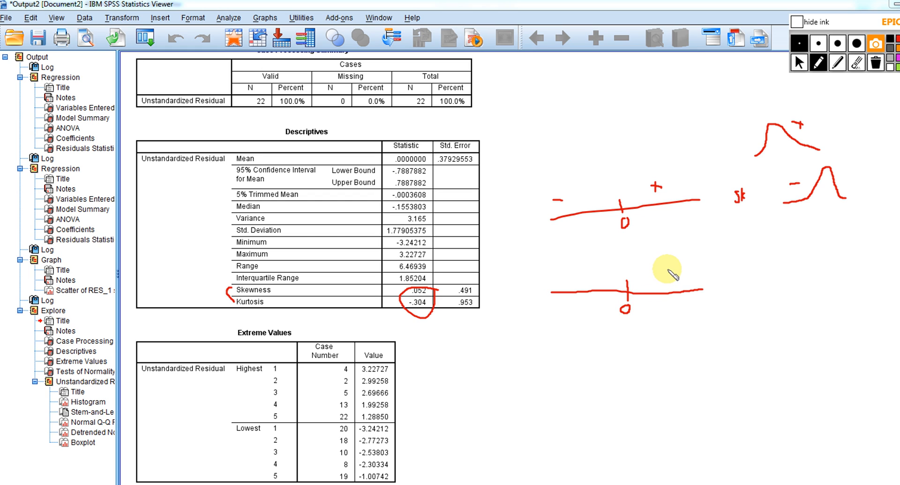
pyautogui.moveTo(669, 265)
pyautogui.mouseDown()
pyautogui.moveTo(669, 274)
pyautogui.moveTo(684, 263)
pyautogui.moveTo(699, 271)
pyautogui.moveTo(699, 262)
pyautogui.moveTo(719, 264)
pyautogui.mouseUp()
pyautogui.click(719, 271)
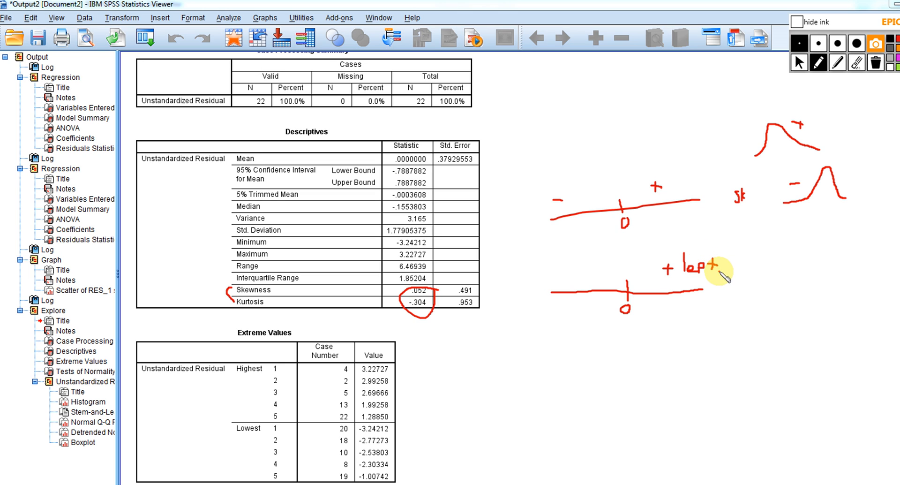
pyautogui.moveTo(547, 264)
pyautogui.mouseDown()
pyautogui.moveTo(576, 259)
pyautogui.moveTo(603, 273)
pyautogui.mouseUp()
pyautogui.click(579, 265)
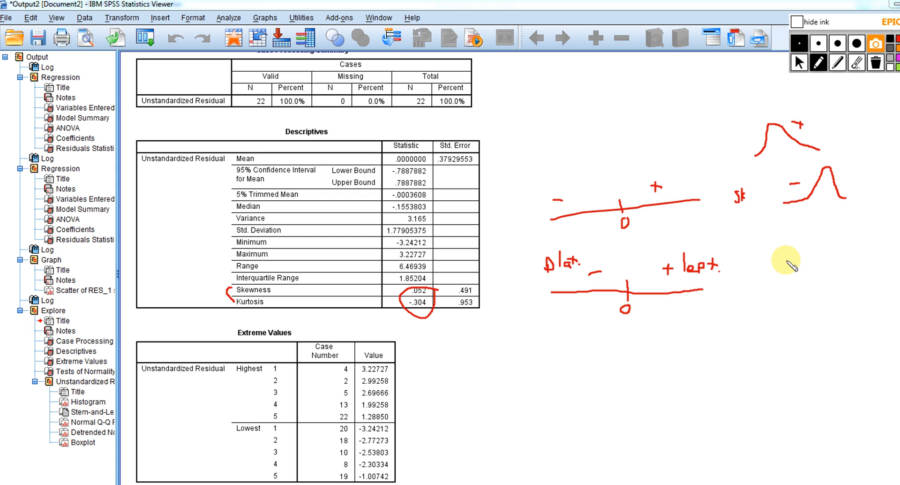
# Write the cutoff ">+1 or <-1" beside the kurtosis number line and underline it
pyautogui.moveTo(786, 260)
pyautogui.mouseDown()
pyautogui.moveTo(786, 270)
pyautogui.moveTo(791, 264)
pyautogui.mouseUp()
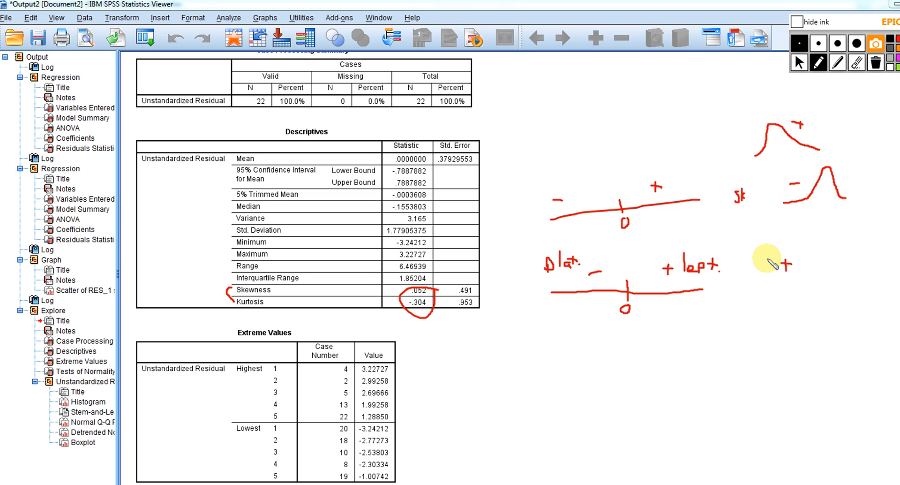
pyautogui.moveTo(768, 260)
pyautogui.mouseDown()
pyautogui.moveTo(799, 271)
pyautogui.moveTo(856, 258)
pyautogui.moveTo(859, 269)
pyautogui.mouseUp()
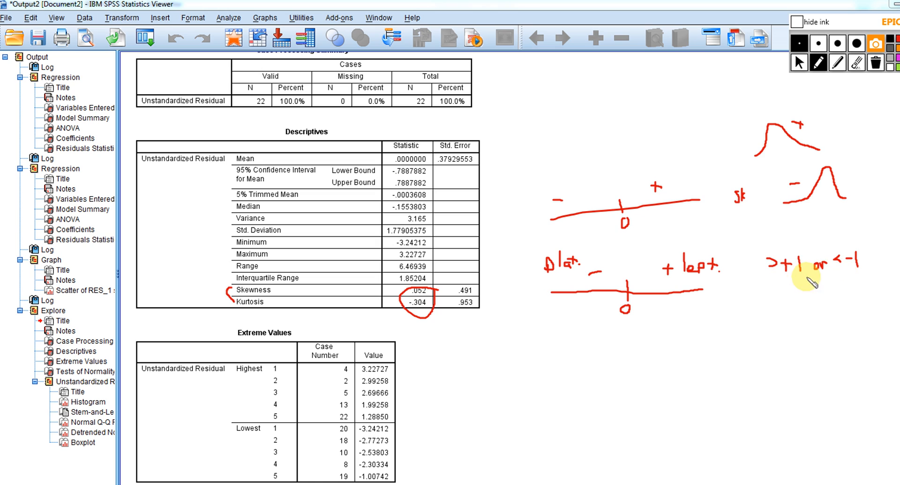
pyautogui.moveTo(775, 277); pyautogui.dragTo(877, 288)
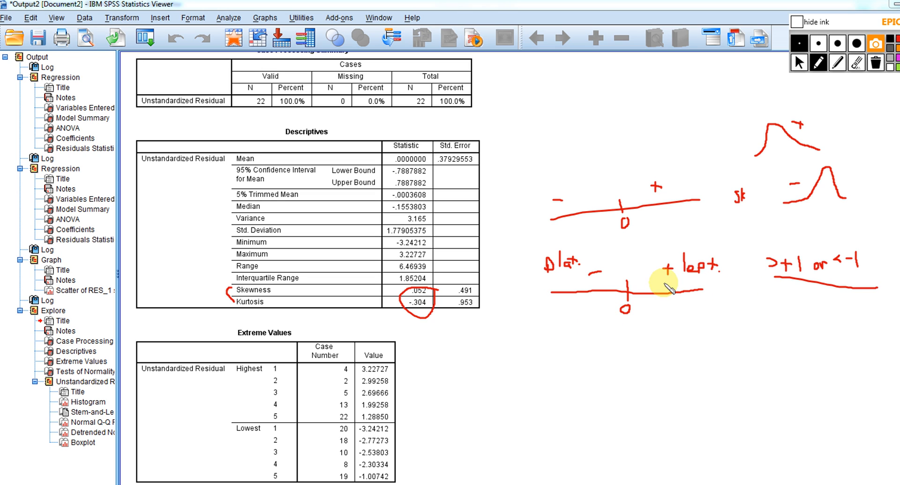
# Erase all ink, leave drawing mode and bring the Tests of Normality table into view
pyautogui.click(875, 63)
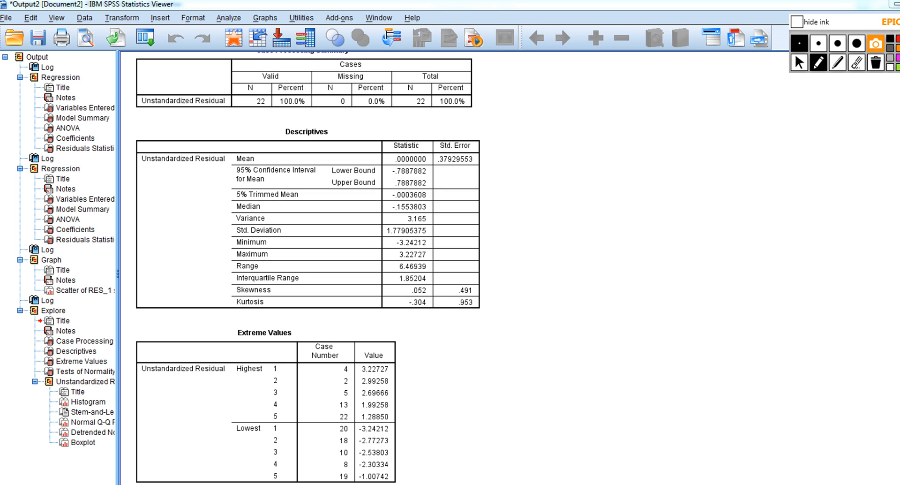
pyautogui.click(800, 63)
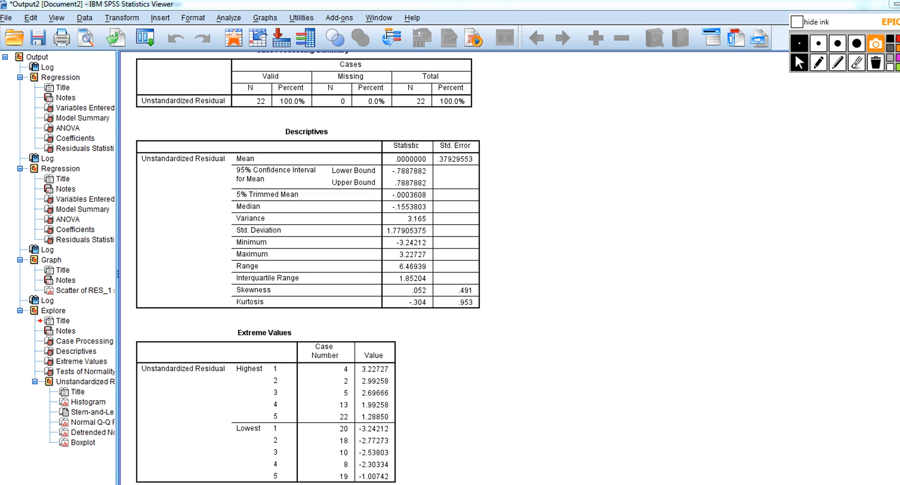
pyautogui.scroll(-5, 308, 267)
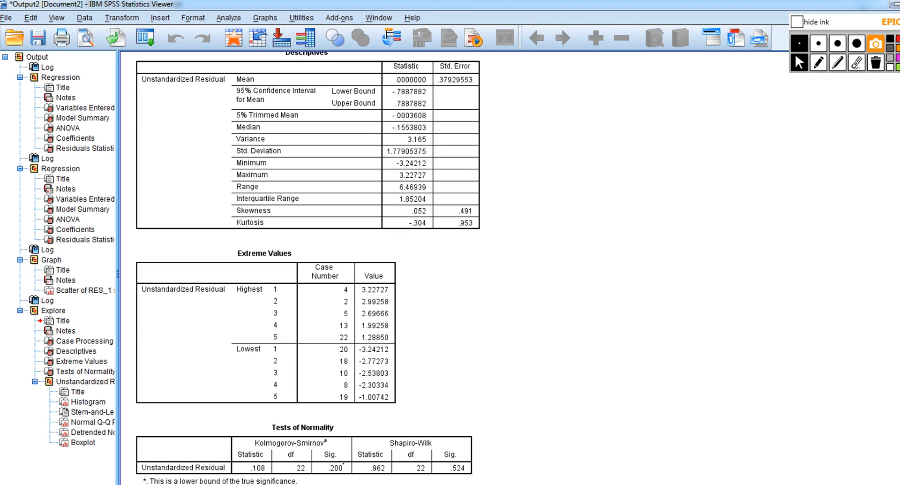
# Underline the Shapiro-Wilk and Kolmogorov-Smirnov headings in the Tests of Normality table and circle both Sig. values in red ink
pyautogui.scroll(-7, 304, 268)
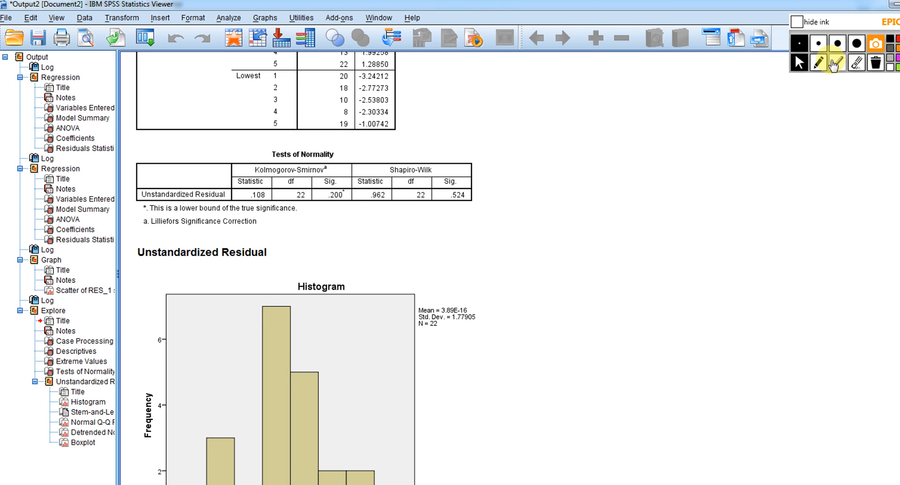
pyautogui.click(819, 62)
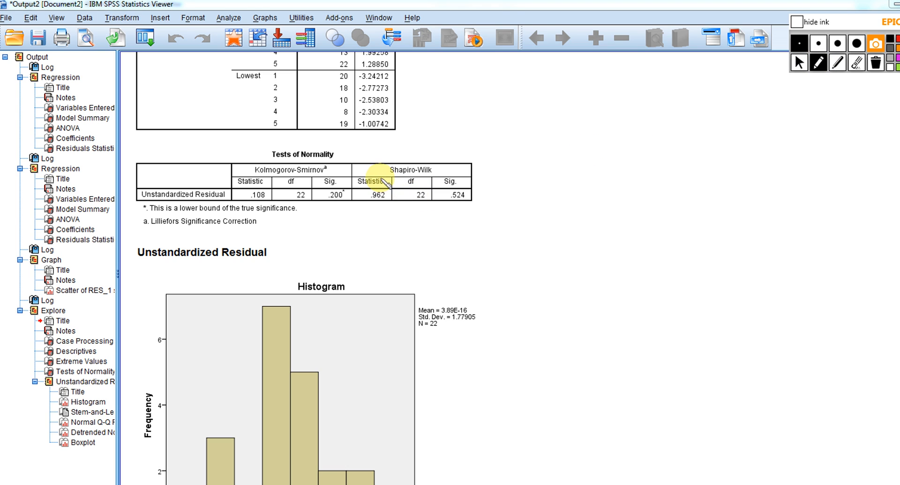
pyautogui.moveTo(386, 173); pyautogui.dragTo(435, 175)
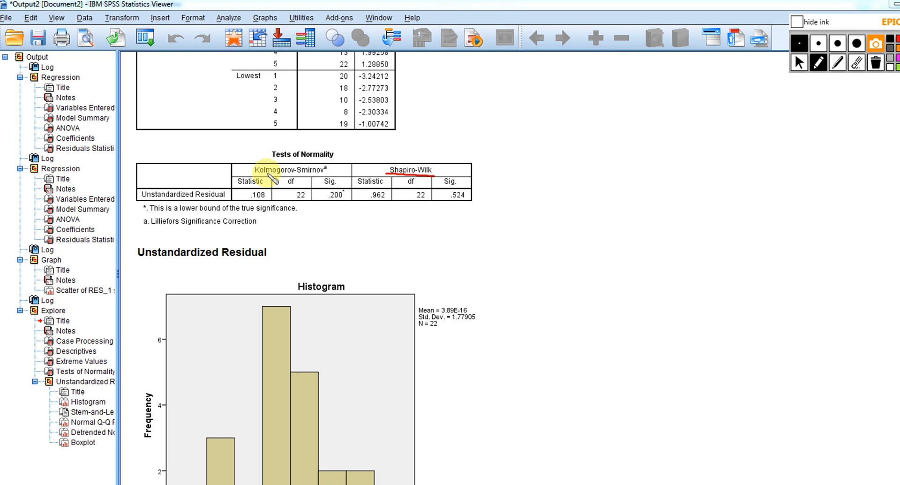
pyautogui.moveTo(266, 174); pyautogui.dragTo(323, 175)
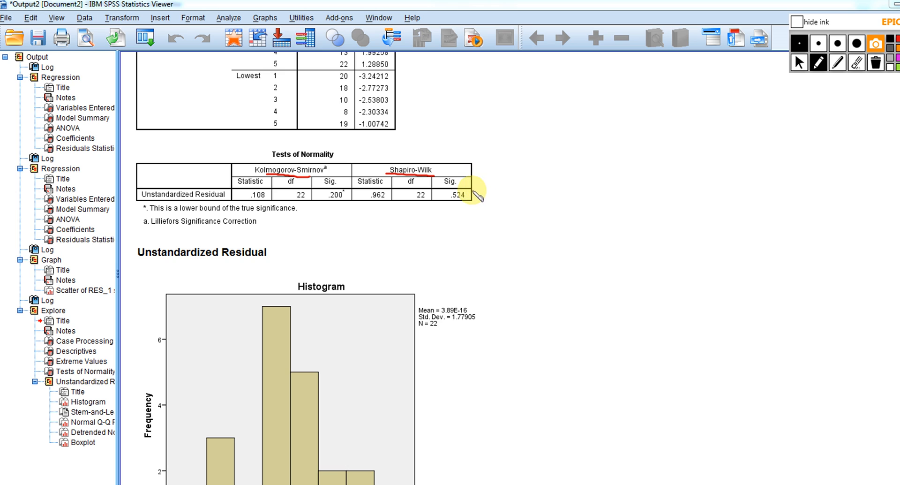
pyautogui.moveTo(469, 192)
pyautogui.mouseDown()
pyautogui.moveTo(448, 188)
pyautogui.moveTo(444, 201)
pyautogui.moveTo(478, 197)
pyautogui.mouseUp()
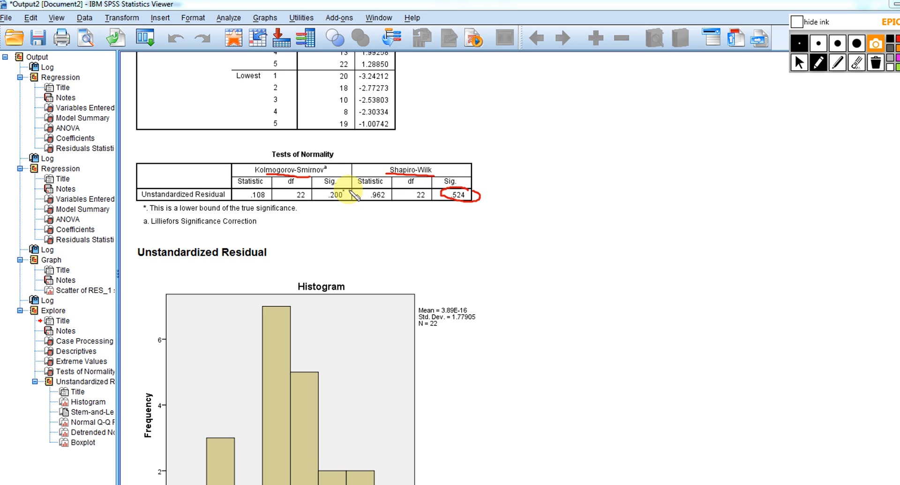
pyautogui.moveTo(345, 185)
pyautogui.mouseDown()
pyautogui.moveTo(332, 181)
pyautogui.moveTo(321, 199)
pyautogui.moveTo(339, 204)
pyautogui.moveTo(350, 192)
pyautogui.mouseUp()
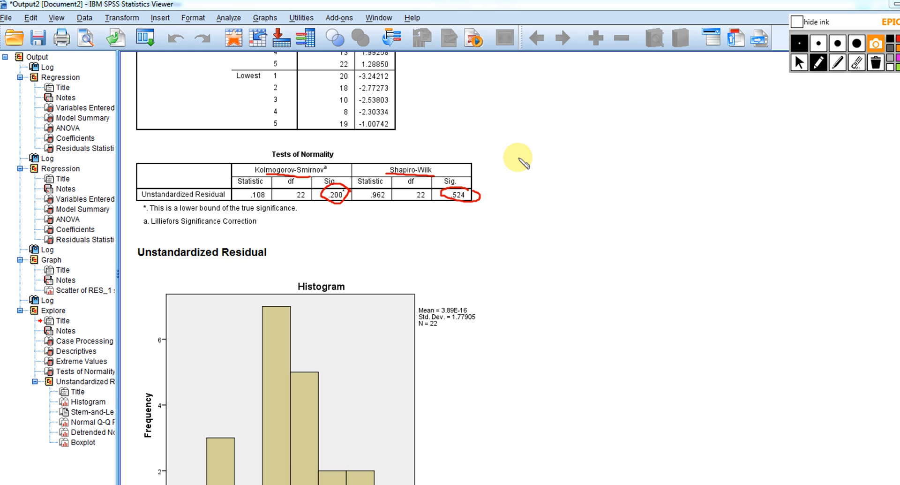
# Write "p≤.05" beside the Tests of Normality table and underline the Sig. values of both tests
pyautogui.moveTo(513, 158)
pyautogui.mouseDown()
pyautogui.moveTo(513, 167)
pyautogui.moveTo(519, 159)
pyautogui.moveTo(534, 165)
pyautogui.moveTo(562, 150)
pyautogui.mouseUp()
pyautogui.click(541, 162)
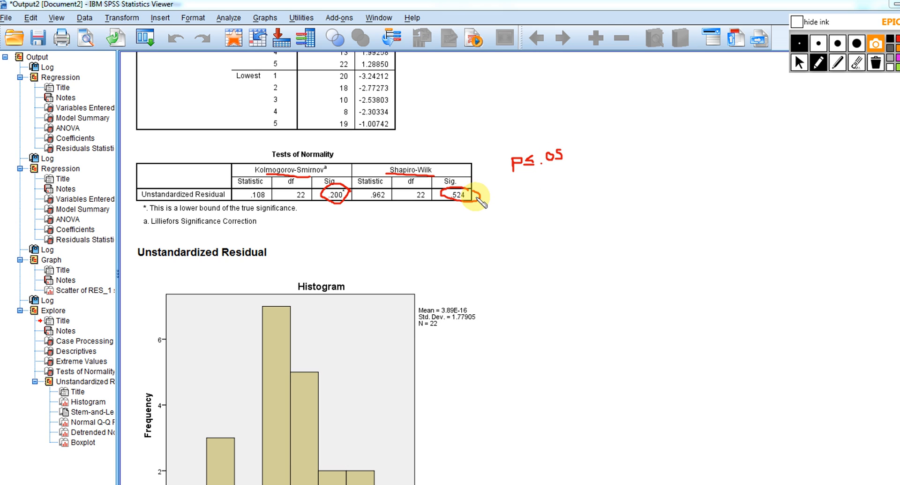
pyautogui.moveTo(476, 197); pyautogui.dragTo(481, 196)
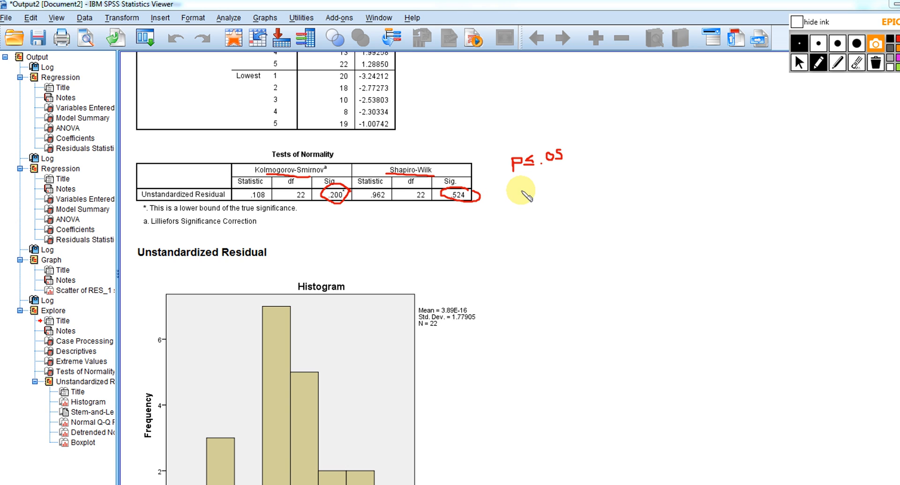
pyautogui.moveTo(472, 192); pyautogui.dragTo(480, 196)
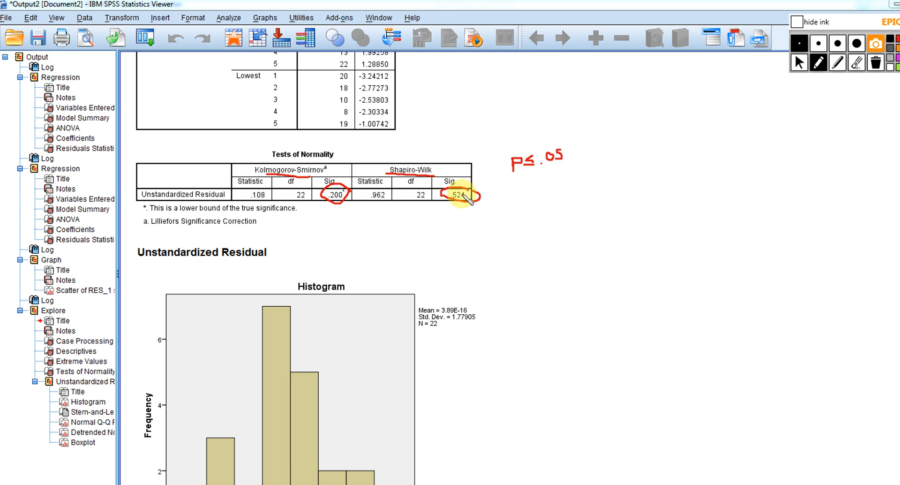
pyautogui.moveTo(452, 207); pyautogui.dragTo(471, 208)
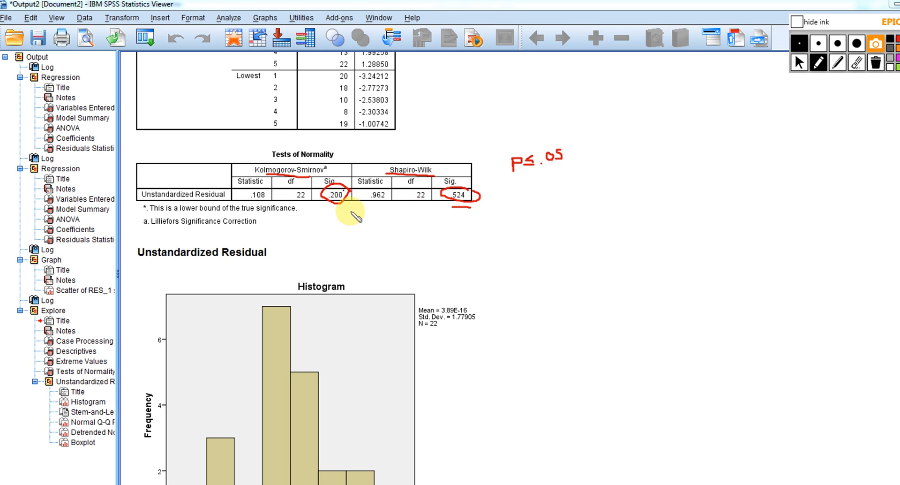
pyautogui.moveTo(322, 209); pyautogui.dragTo(342, 209)
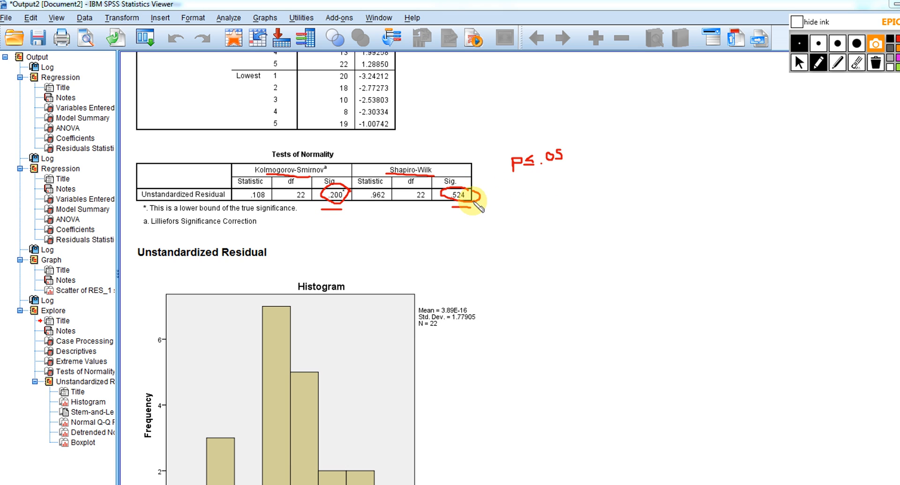
# Draw a line out from the circled Shapiro-Wilk Sig. value and write "p>.05, fit norm. dist." at its end
pyautogui.moveTo(474, 199)
pyautogui.mouseDown()
pyautogui.moveTo(516, 217)
pyautogui.moveTo(553, 211)
pyautogui.moveTo(566, 226)
pyautogui.moveTo(589, 208)
pyautogui.moveTo(586, 225)
pyautogui.moveTo(587, 216)
pyautogui.moveTo(600, 223)
pyautogui.moveTo(601, 211)
pyautogui.moveTo(608, 223)
pyautogui.moveTo(610, 215)
pyautogui.moveTo(655, 222)
pyautogui.moveTo(693, 221)
pyautogui.moveTo(696, 212)
pyautogui.mouseUp()
pyautogui.click(541, 217)
pyautogui.click(660, 219)
pyautogui.click(678, 204)
pyautogui.click(695, 215)
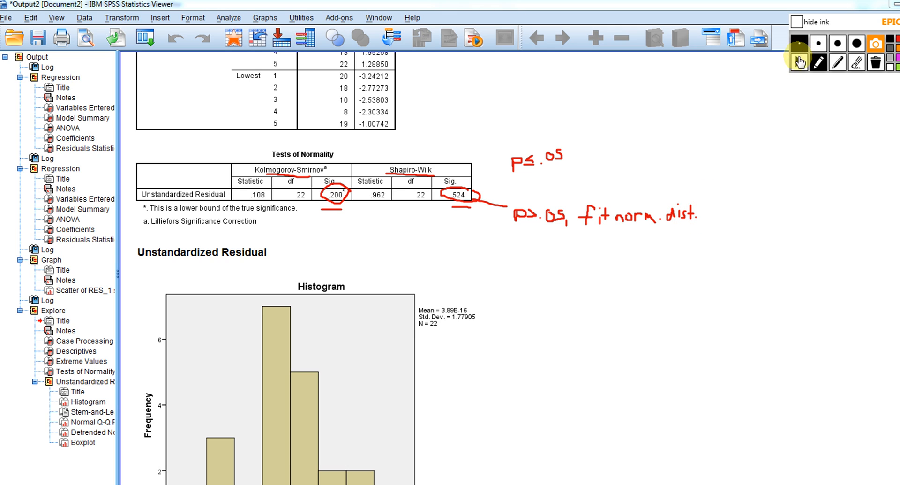
# Leave drawing mode, erase all ink and bring the histogram of the unstandardized residuals into view
pyautogui.click(800, 63)
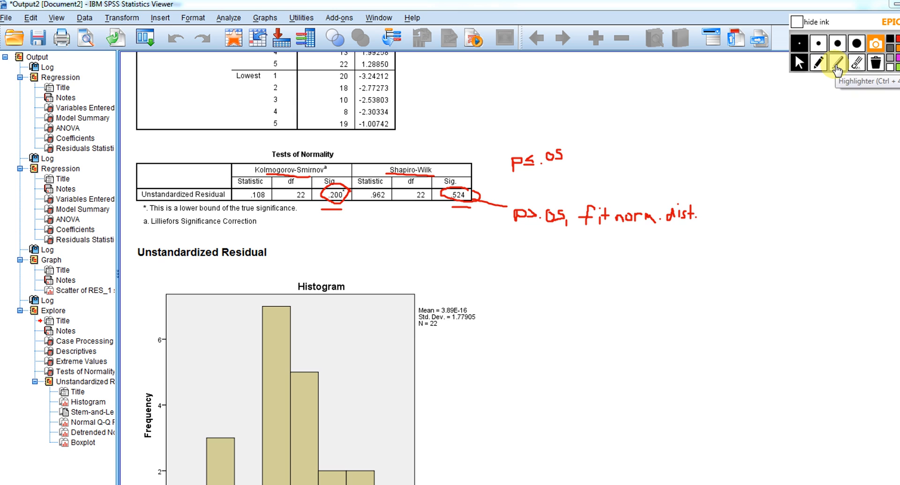
pyautogui.click(873, 64)
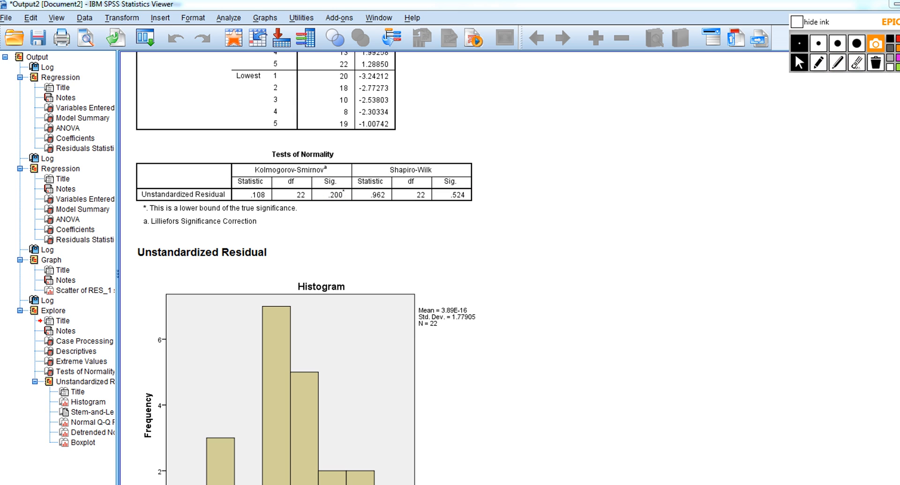
pyautogui.scroll(-5, 305, 263)
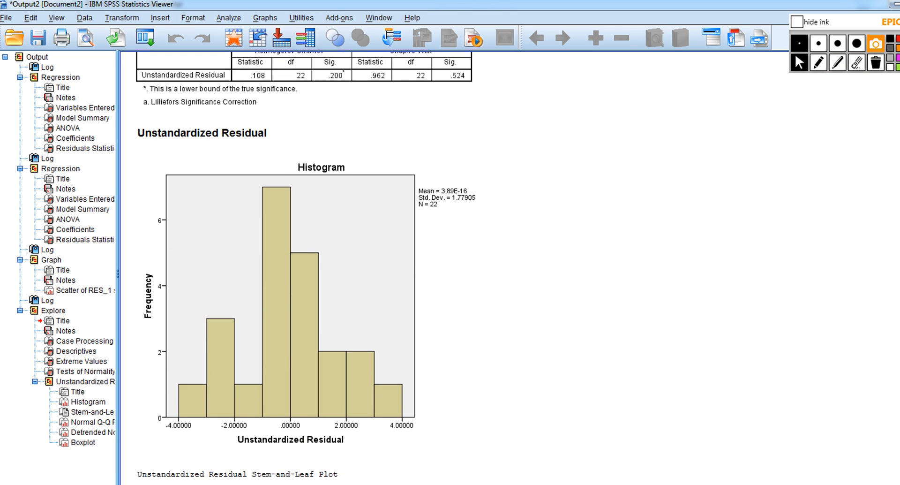
pyautogui.scroll(-2, 667, 368)
pyautogui.click(233, 229)
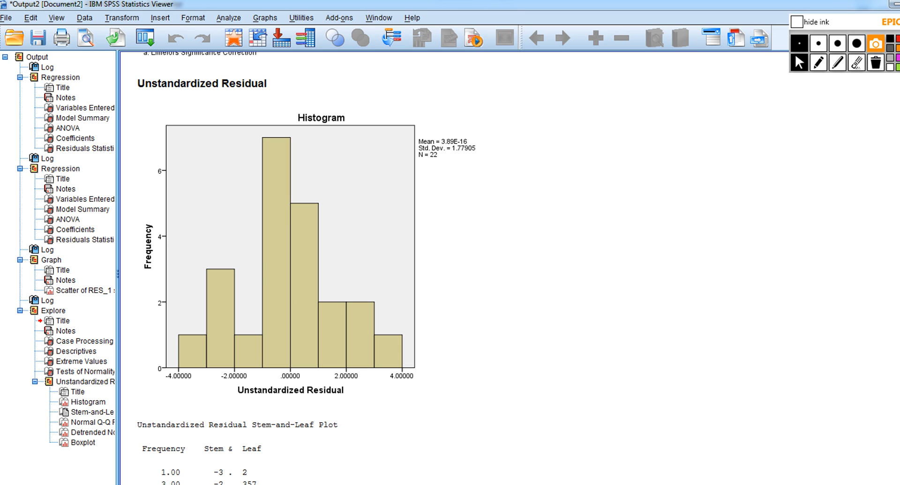
# Underline the Observed Value axis label of the Normal Q-Q Plot of Unstandardized Residual in ink
pyautogui.scroll(-10, 305, 267)
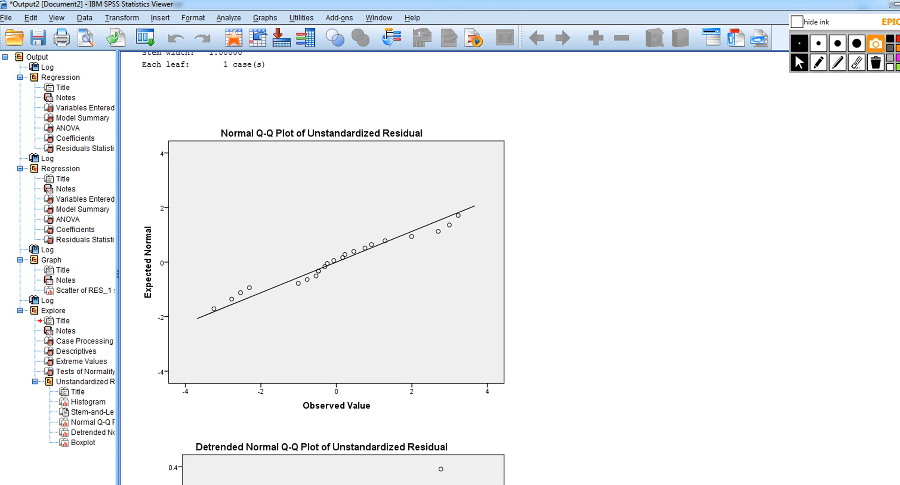
pyautogui.scroll(-1, 305, 267)
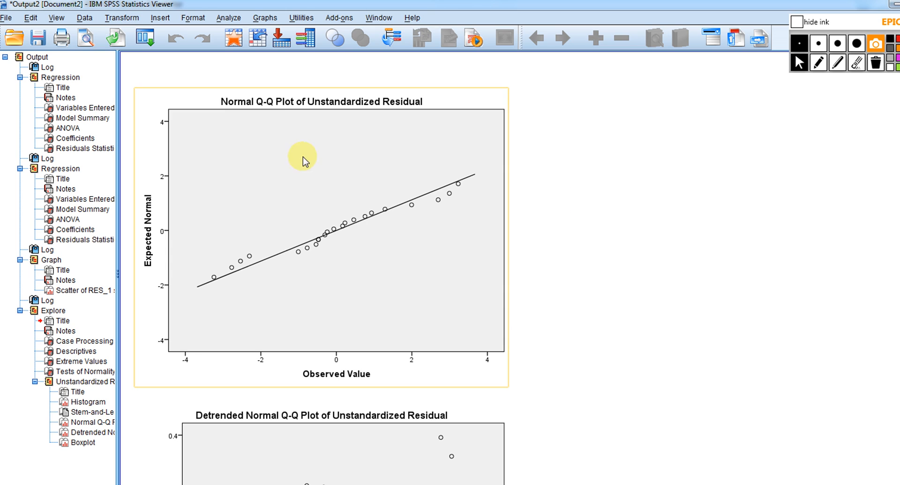
pyautogui.click(818, 63)
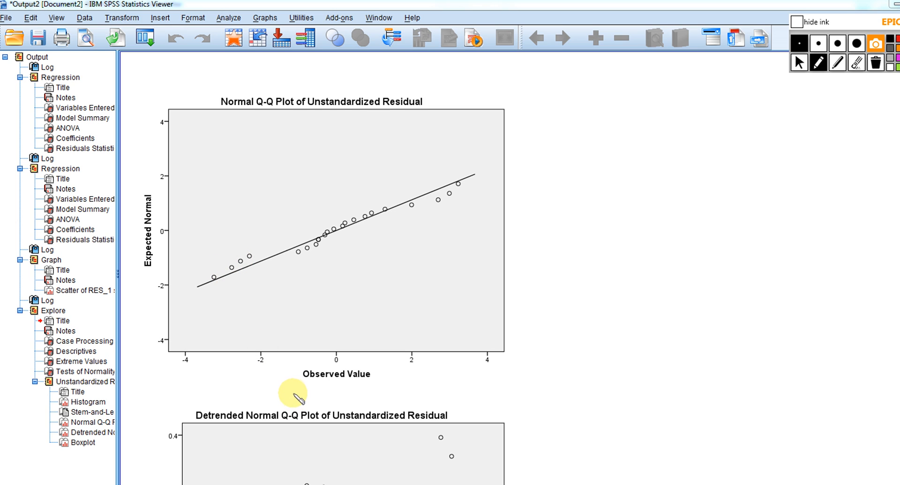
pyautogui.moveTo(299, 385); pyautogui.dragTo(395, 385)
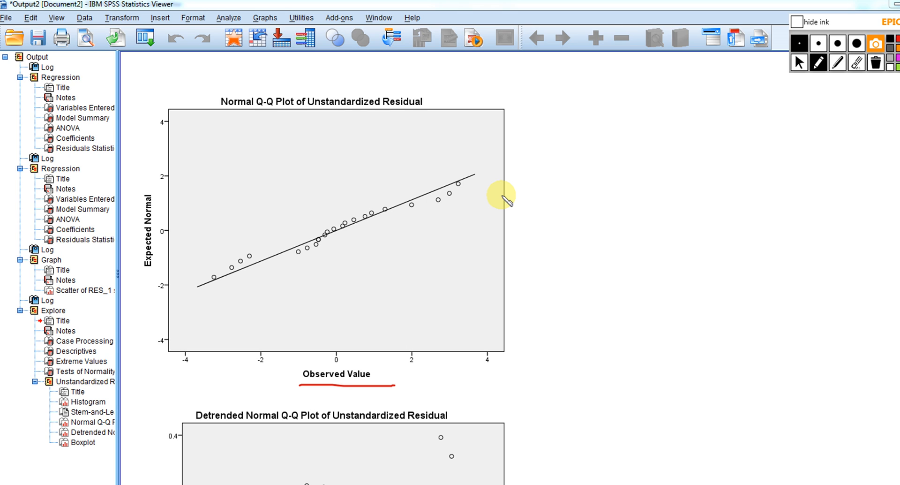
# Sketch a small pair of axes beside the Q-Q plot with a rising straight line and dots scattered around it
pyautogui.moveTo(586, 151)
pyautogui.mouseDown()
pyautogui.moveTo(589, 220)
pyautogui.moveTo(684, 218)
pyautogui.mouseUp()
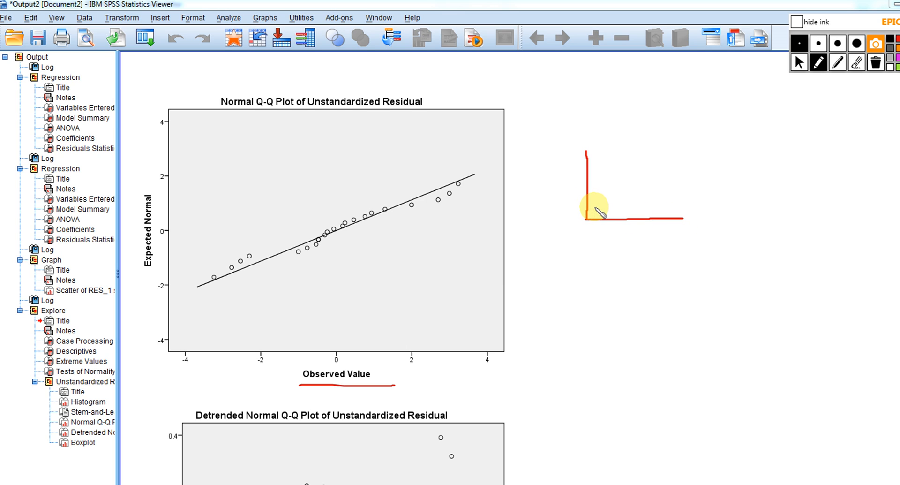
pyautogui.moveTo(597, 207); pyautogui.dragTo(668, 180)
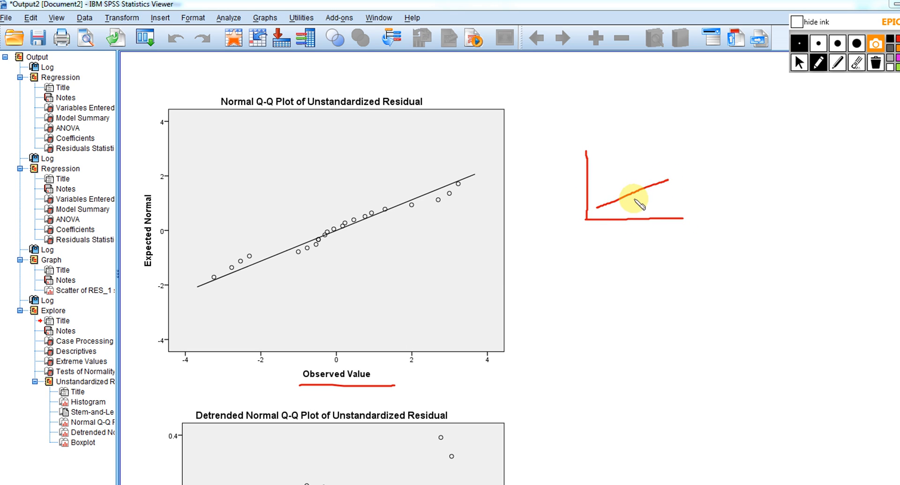
pyautogui.click(612, 210)
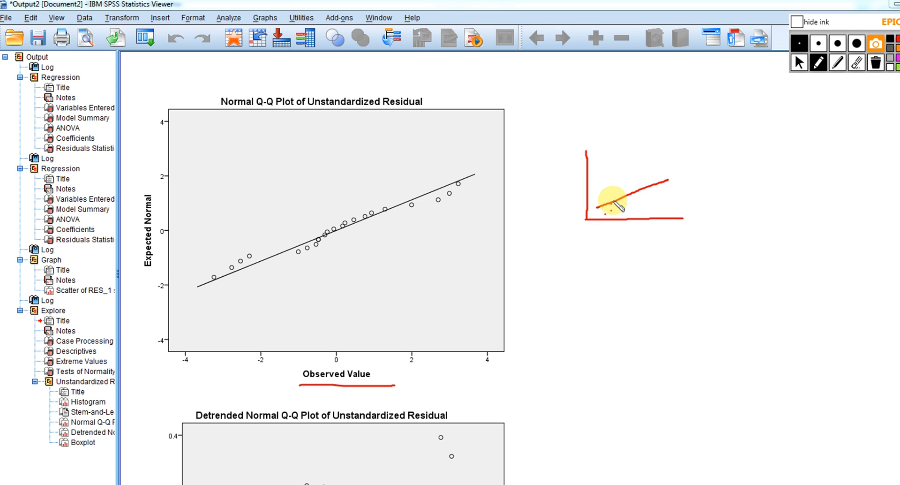
pyautogui.click(621, 191)
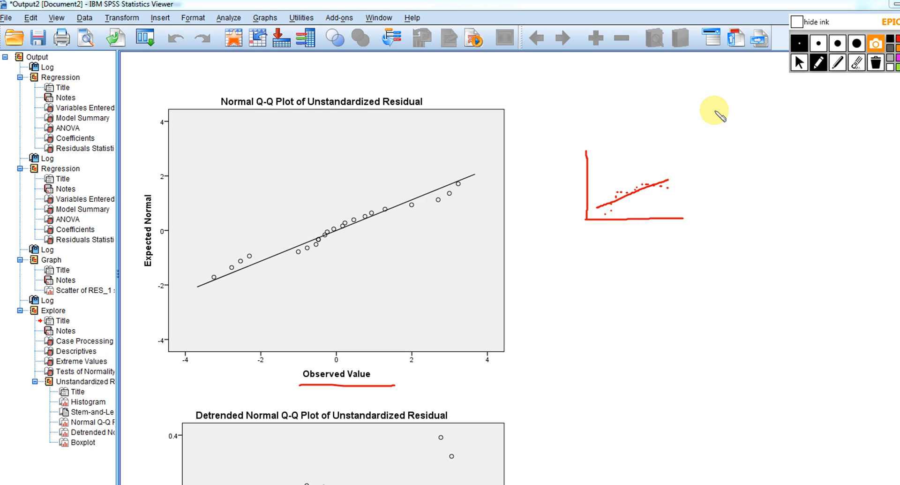
# Erase all ink, leave drawing mode and bring the residual boxplot into view
pyautogui.click(876, 63)
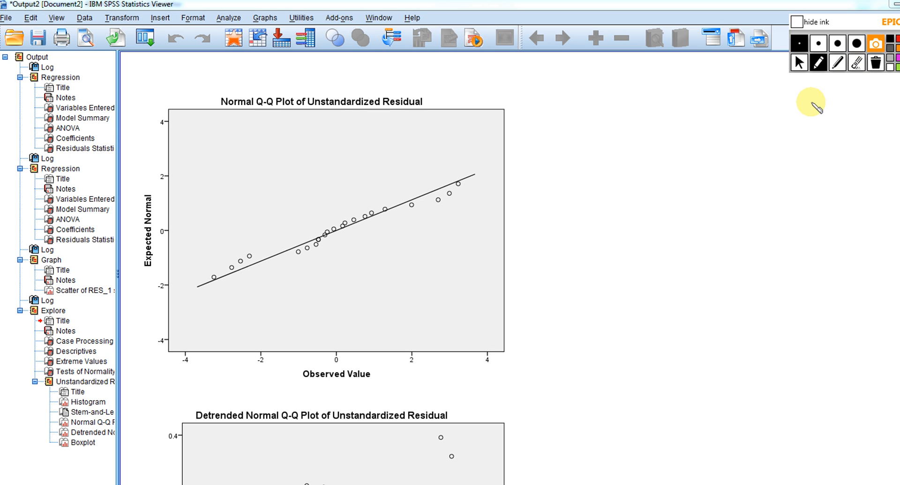
pyautogui.click(799, 62)
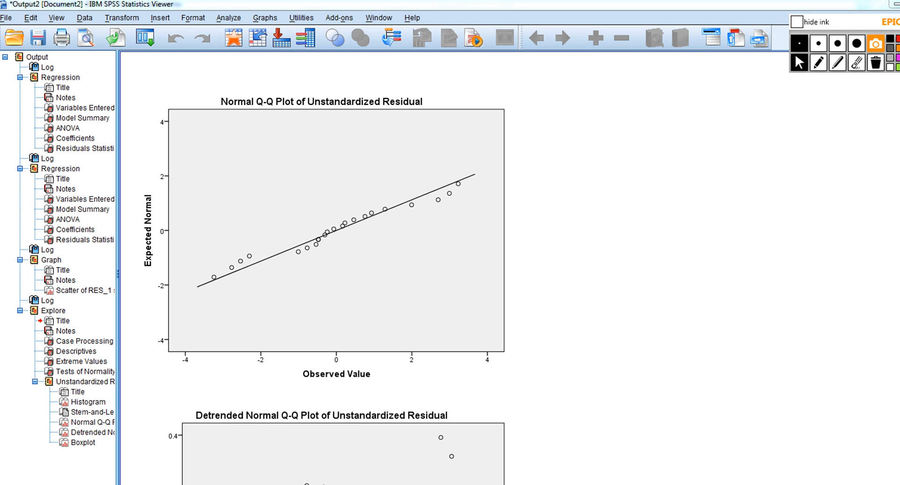
pyautogui.scroll(-15, 336, 268)
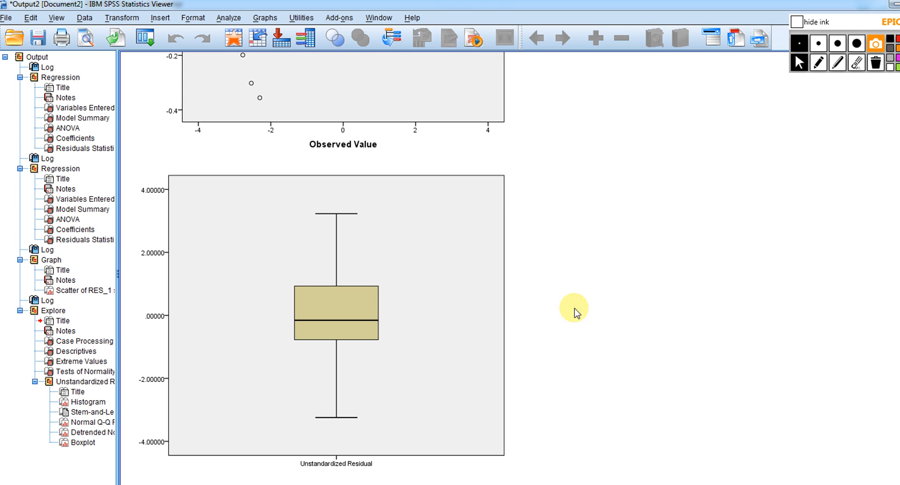
# Bracket the boxplot's box with the labels 75 and 25, and write 25% beside the upper and lower whiskers
pyautogui.click(819, 62)
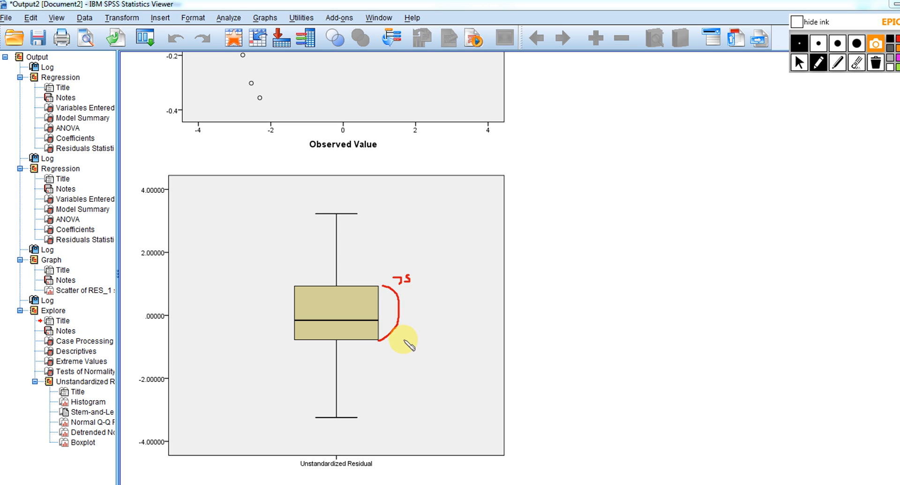
pyautogui.moveTo(397, 339); pyautogui.dragTo(405, 347)
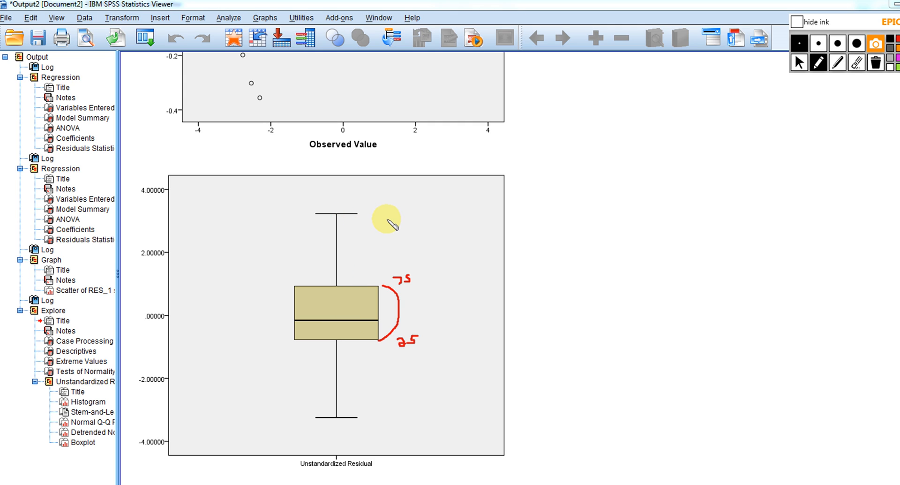
pyautogui.moveTo(386, 217)
pyautogui.mouseDown()
pyautogui.moveTo(394, 227)
pyautogui.moveTo(426, 217)
pyautogui.moveTo(416, 208)
pyautogui.mouseUp()
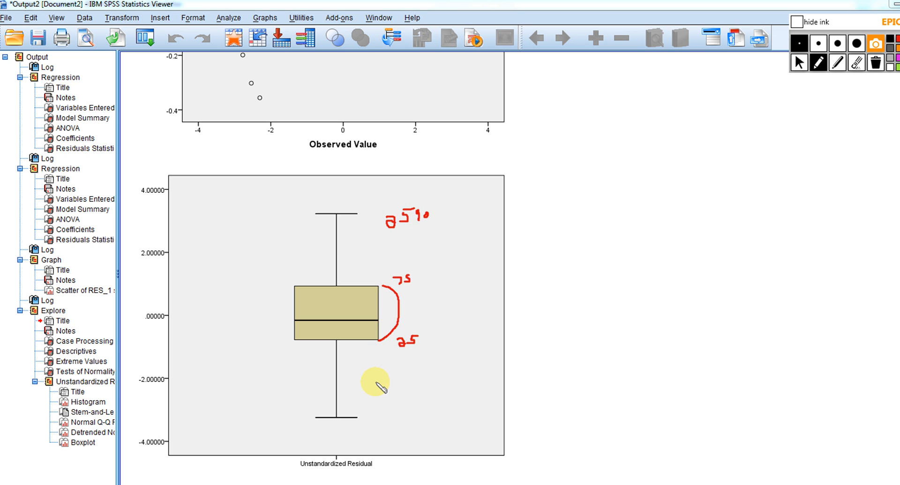
pyautogui.moveTo(384, 390)
pyautogui.mouseDown()
pyautogui.moveTo(413, 386)
pyautogui.moveTo(408, 397)
pyautogui.moveTo(417, 397)
pyautogui.mouseUp()
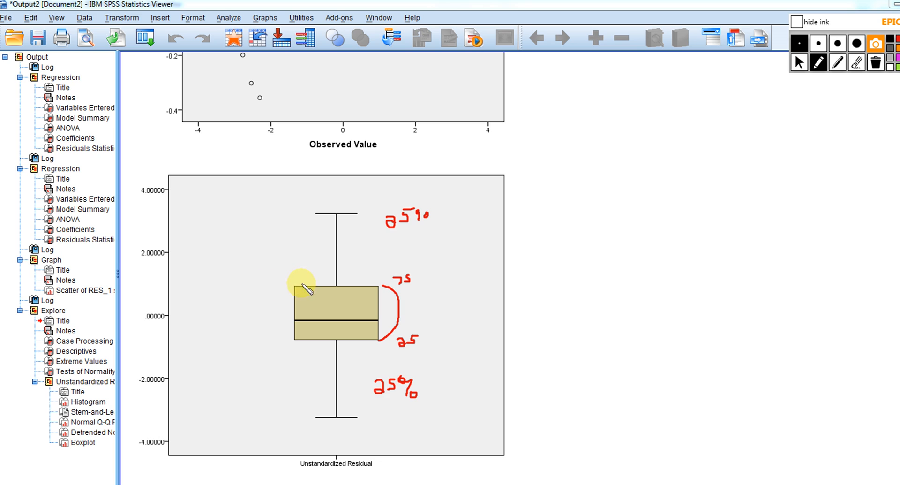
# Draw horizontal lines outward from the box's upper edge, median and lower edge, with short vertical marks between them
pyautogui.moveTo(293, 287); pyautogui.dragTo(171, 289)
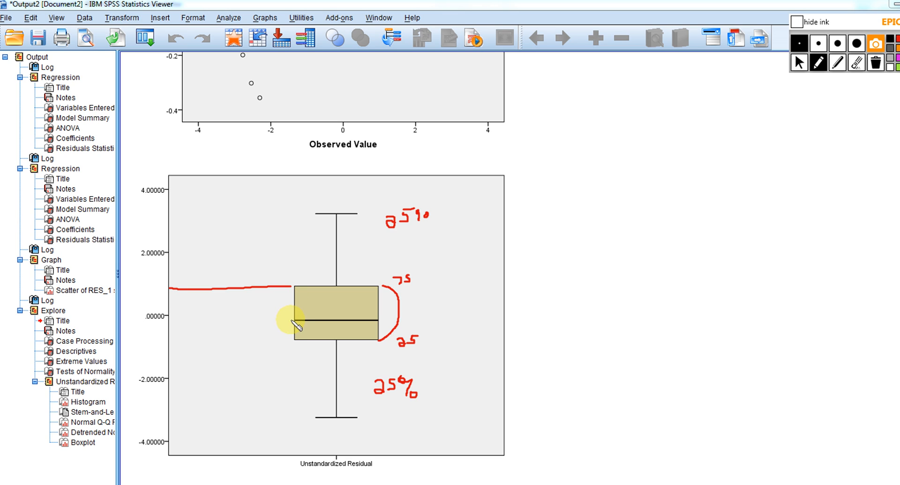
pyautogui.moveTo(291, 320); pyautogui.dragTo(180, 313)
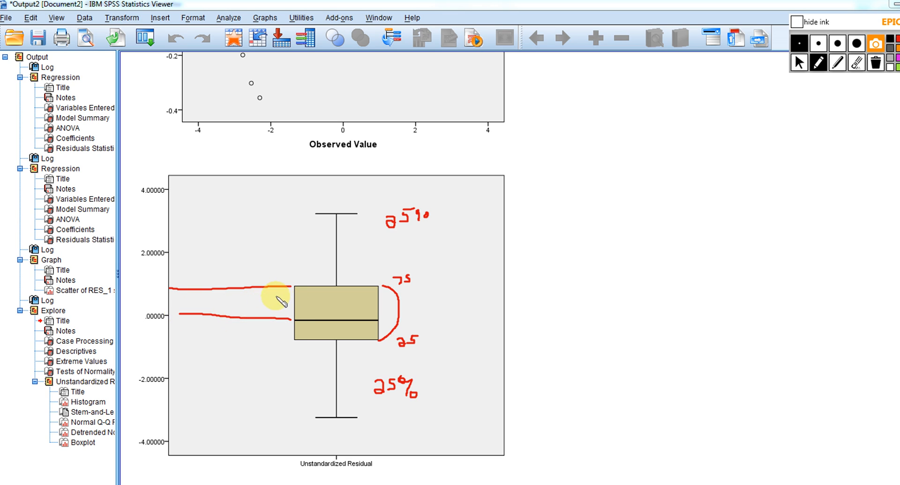
pyautogui.moveTo(280, 295); pyautogui.dragTo(280, 308)
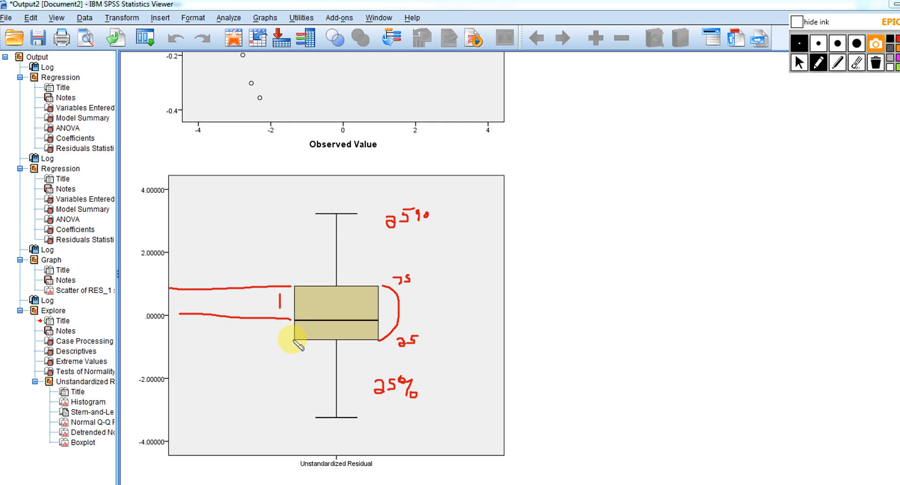
pyautogui.moveTo(293, 338); pyautogui.dragTo(208, 338)
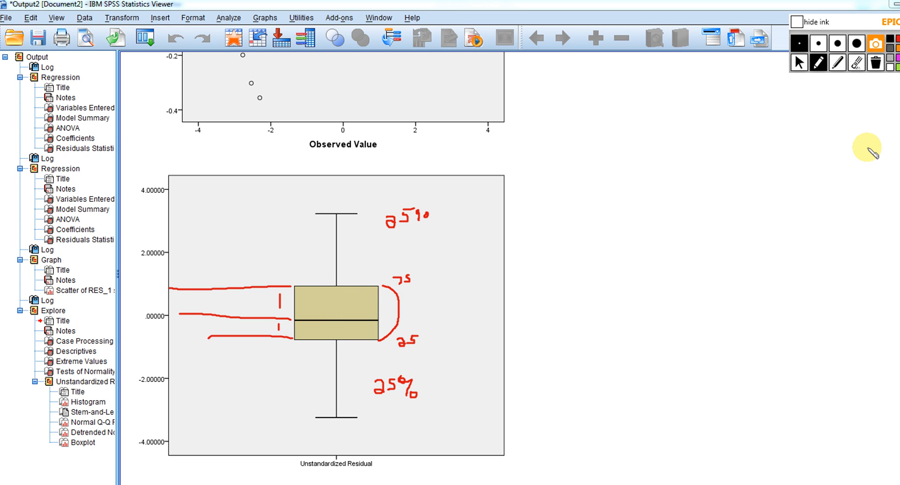
# Clear the ink and mark two outlier dots labelled 110 and 99, each with an arrow, below the boxplot's lower whisker
pyautogui.click(876, 63)
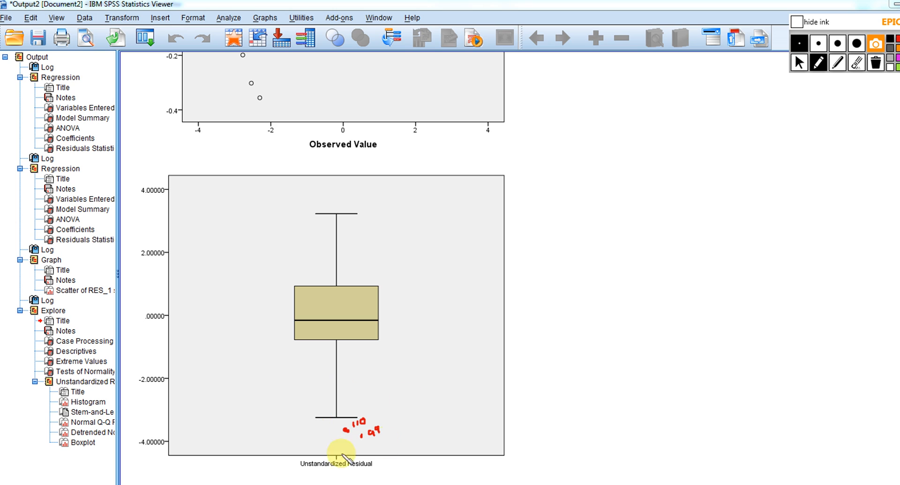
pyautogui.moveTo(379, 427)
pyautogui.mouseDown()
pyautogui.moveTo(376, 413)
pyautogui.moveTo(387, 426)
pyautogui.mouseUp()
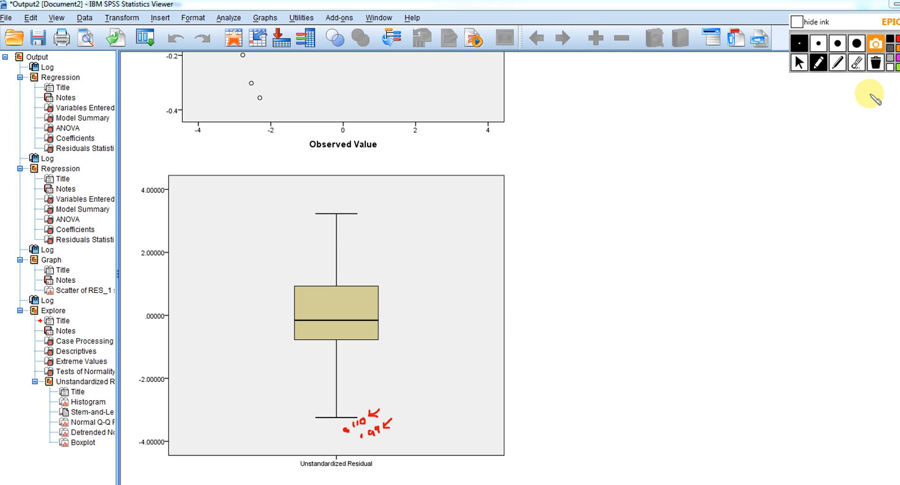
# Erase the outlier marks, leave drawing mode and bring the scatterplot of unstandardized residuals against selfeff into view
pyautogui.click(876, 62)
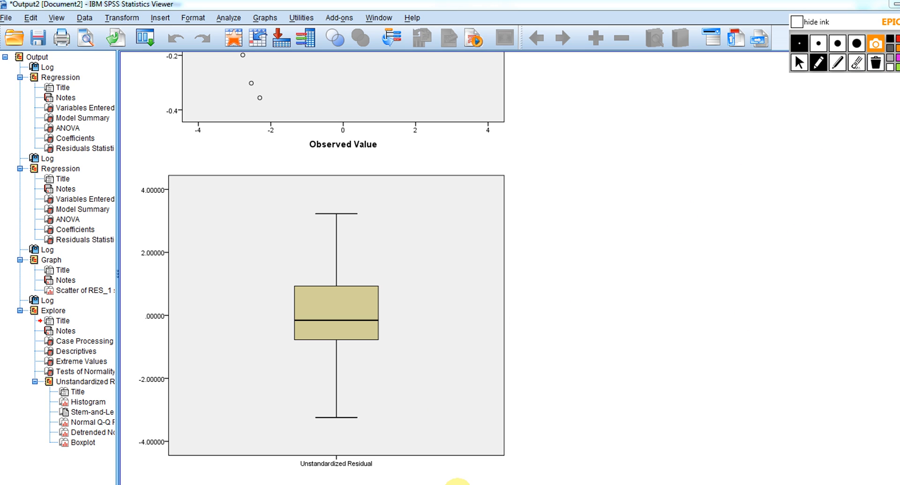
pyautogui.click(800, 62)
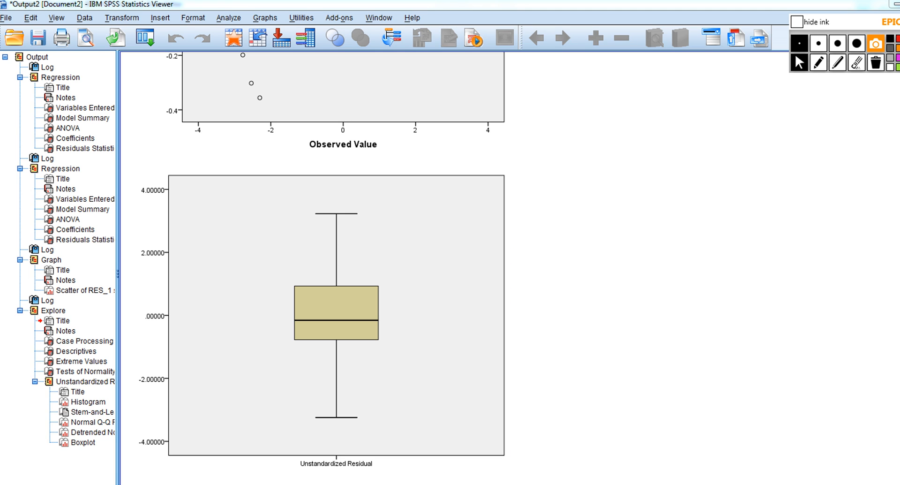
pyautogui.moveTo(492, 454)
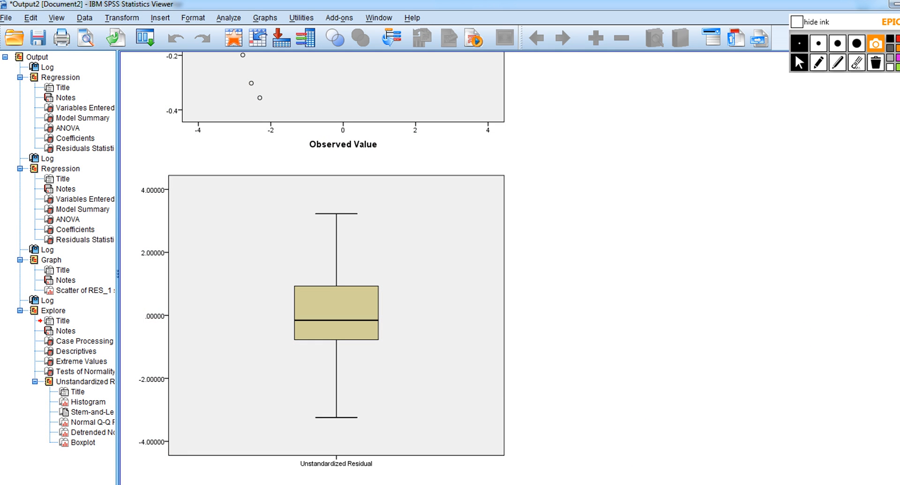
pyautogui.scroll(5, 336, 267)
pyautogui.scroll(20, 336, 267)
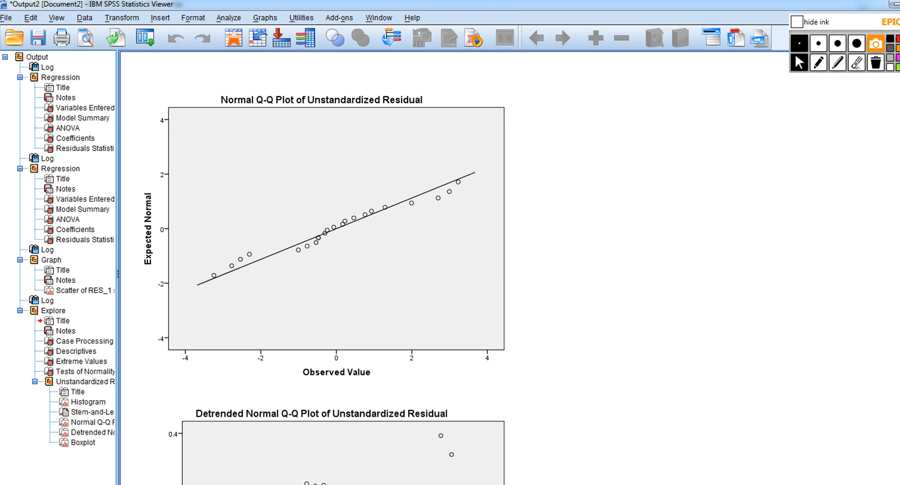
pyautogui.scroll(12, 336, 267)
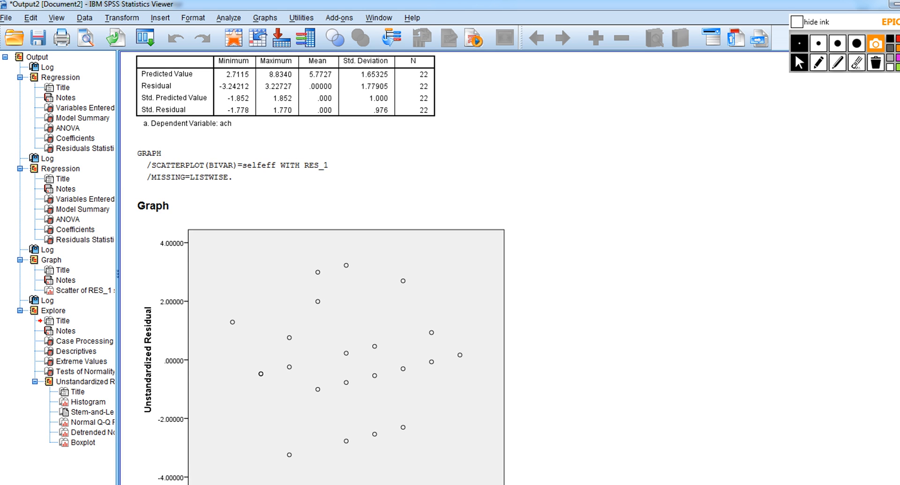
pyautogui.scroll(-2, 336, 267)
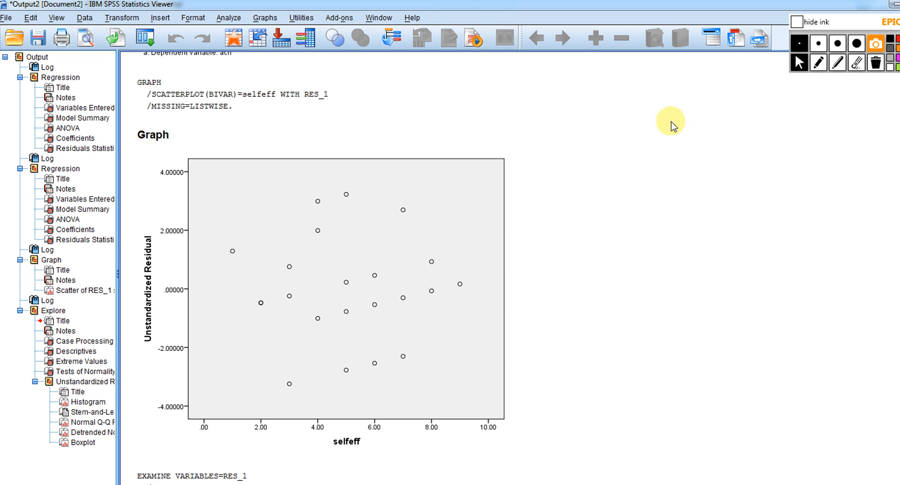
# Sketch a pair of axes beside the residual scatterplot with a nearly horizontal line across their middle
pyautogui.click(819, 62)
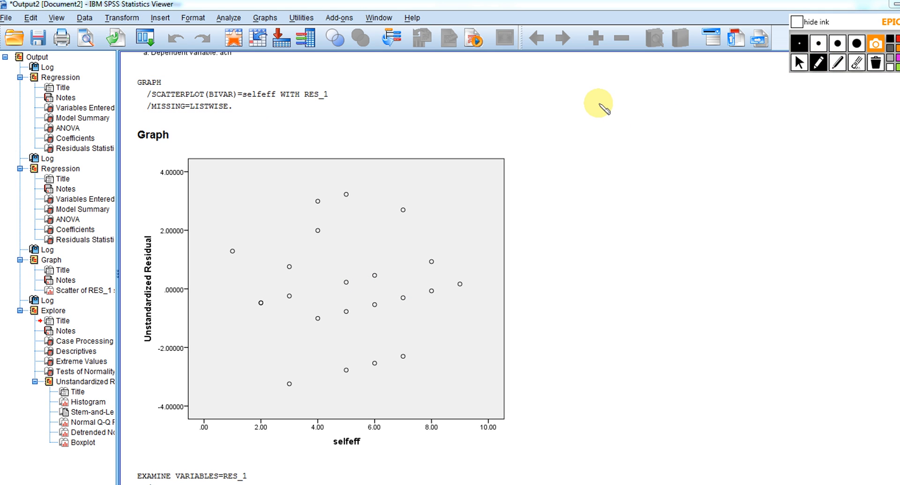
pyautogui.moveTo(598, 103)
pyautogui.mouseDown()
pyautogui.moveTo(600, 222)
pyautogui.moveTo(836, 231)
pyautogui.mouseUp()
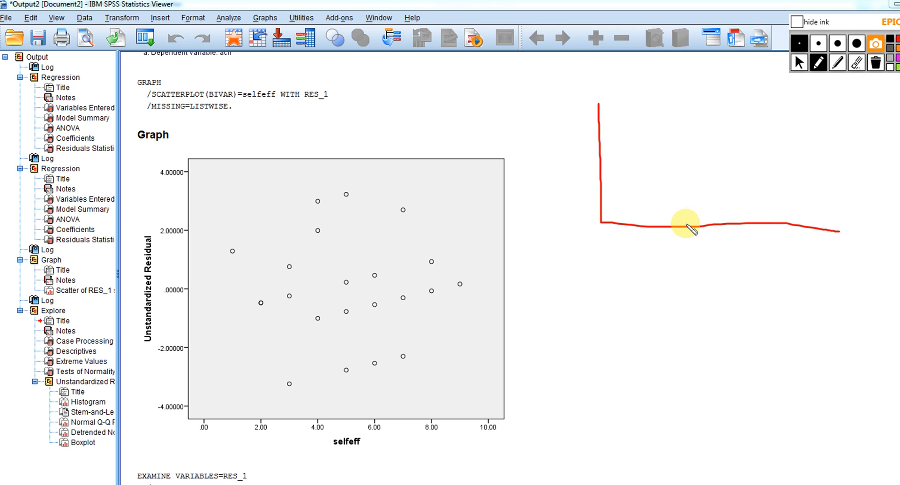
pyautogui.moveTo(602, 172); pyautogui.dragTo(787, 156)
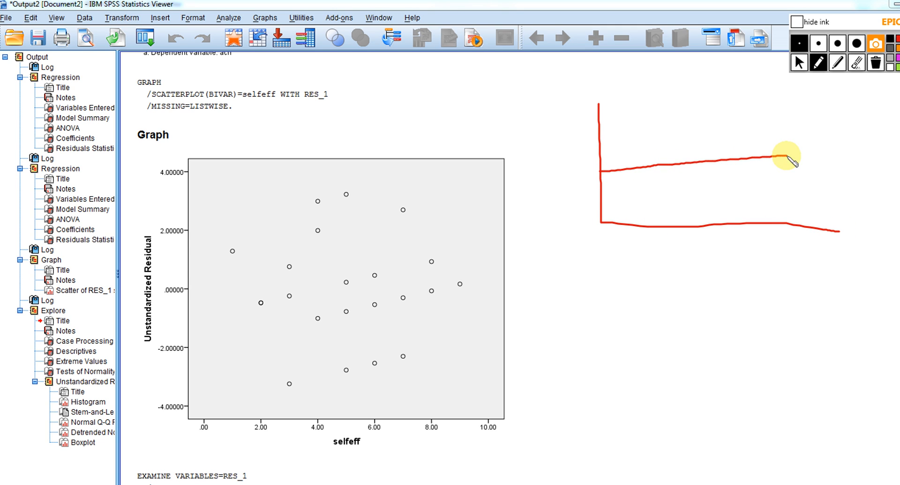
# Add four evenly spaced vertical columns of dots spread above and below the sketched middle line
pyautogui.click(621, 200)
pyautogui.click(618, 186)
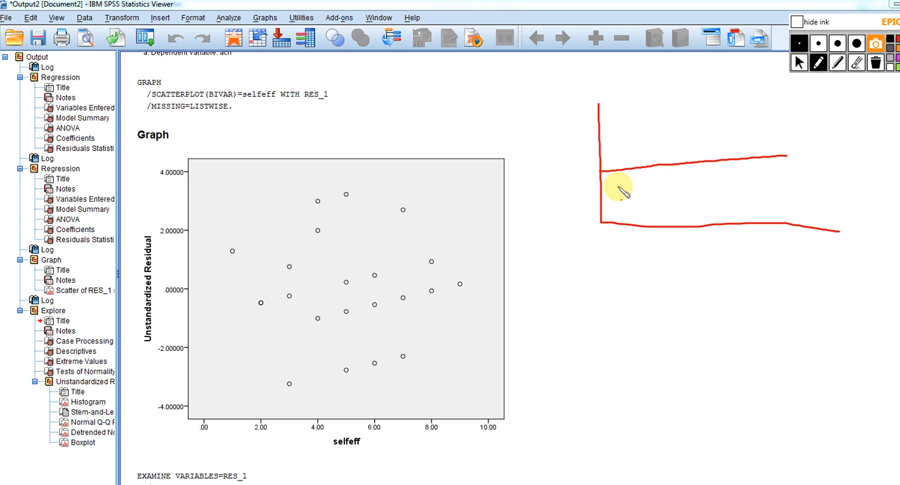
pyautogui.click(616, 172)
pyautogui.click(615, 149)
pyautogui.click(613, 126)
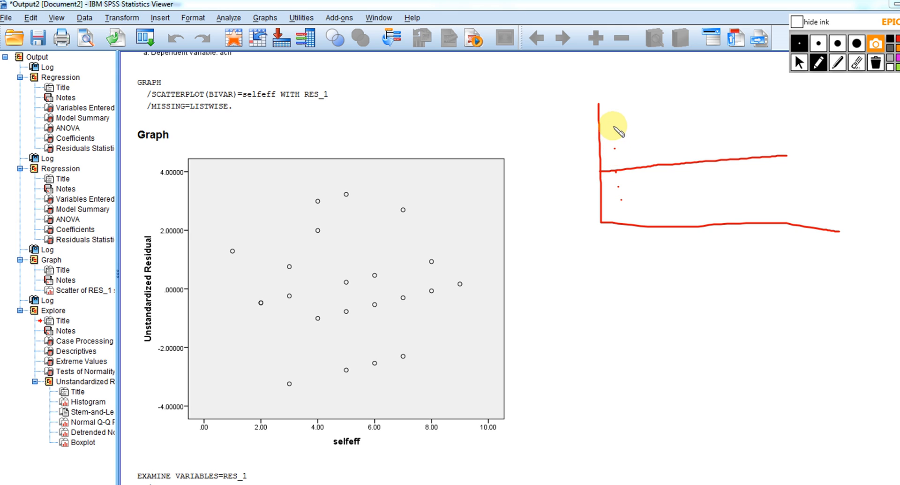
pyautogui.click(658, 201)
pyautogui.click(654, 181)
pyautogui.click(647, 159)
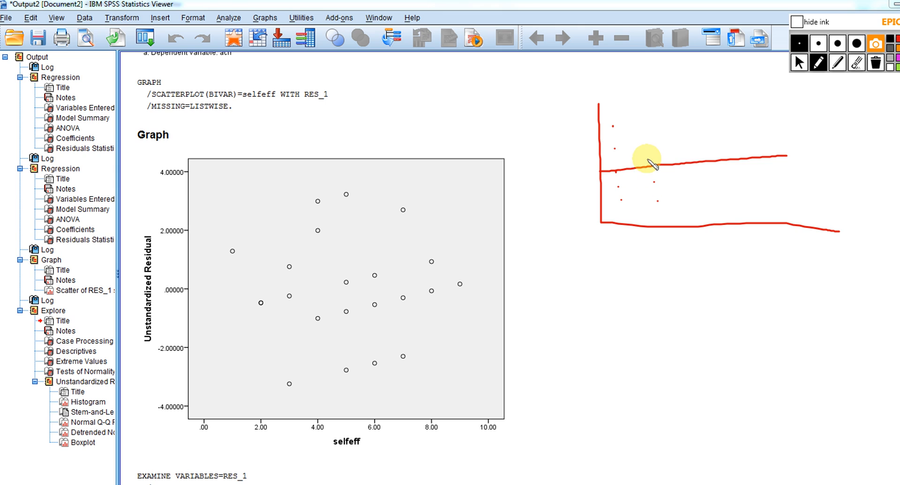
pyautogui.click(643, 138)
pyautogui.click(642, 124)
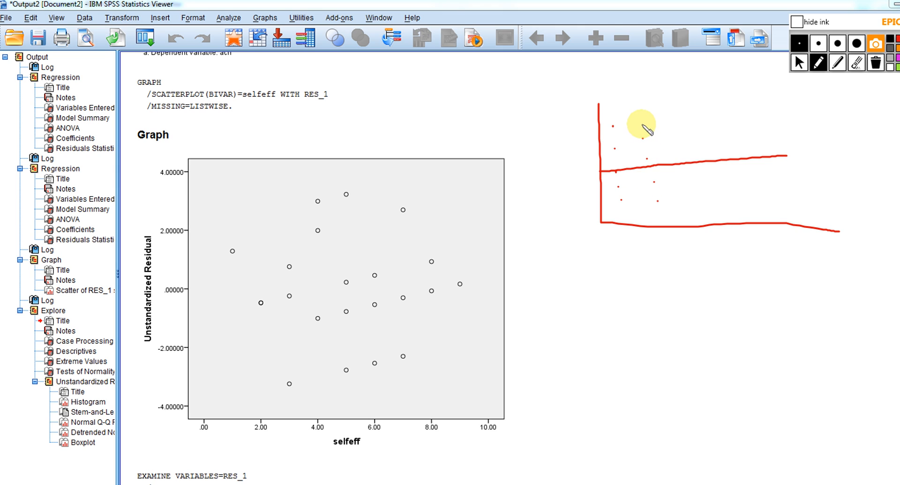
pyautogui.click(694, 199)
pyautogui.click(692, 188)
pyautogui.click(691, 175)
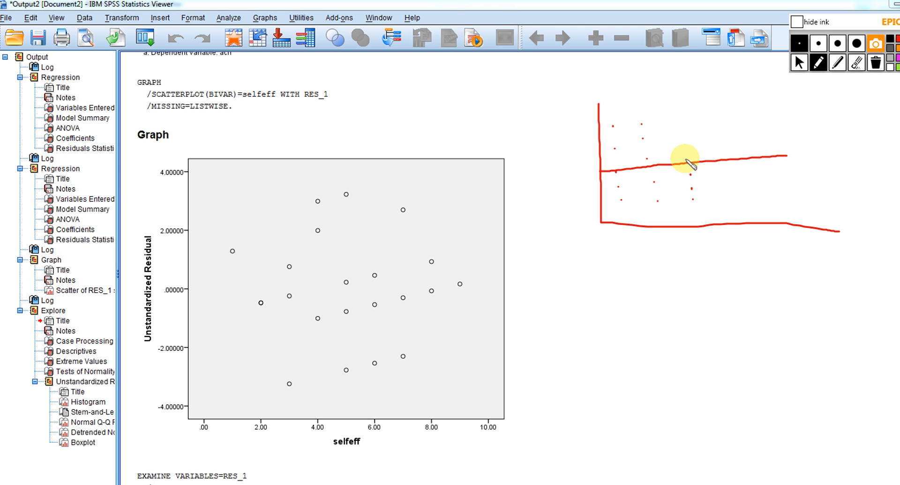
pyautogui.click(686, 155)
pyautogui.click(683, 138)
pyautogui.click(681, 128)
pyautogui.click(680, 121)
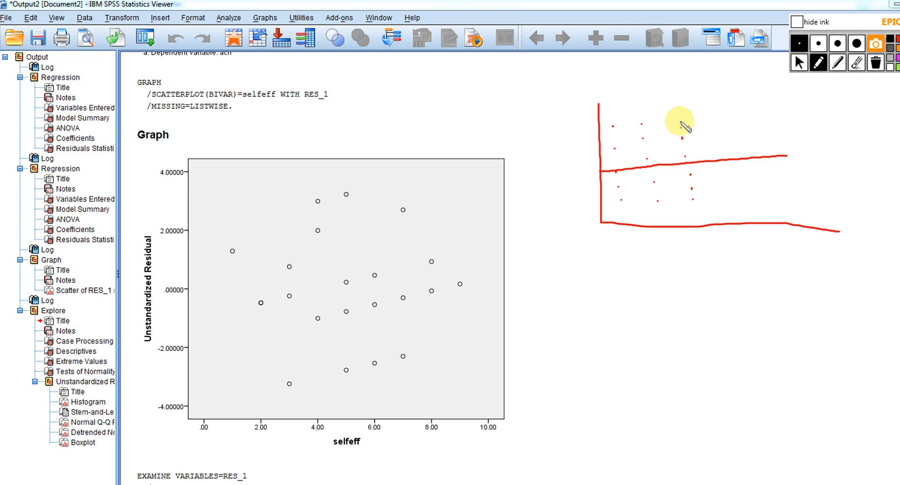
pyautogui.click(735, 198)
pyautogui.click(733, 186)
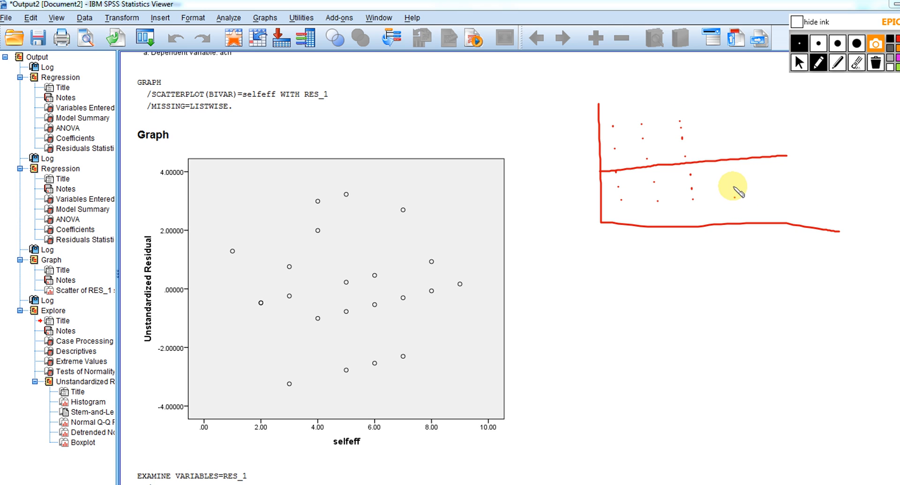
pyautogui.click(729, 172)
pyautogui.click(729, 165)
pyautogui.click(727, 154)
pyautogui.click(725, 141)
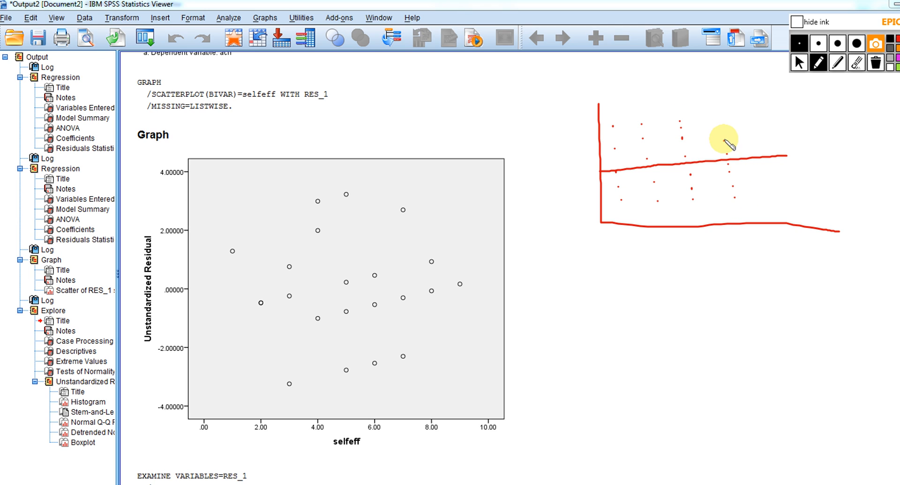
pyautogui.click(721, 130)
pyautogui.click(719, 120)
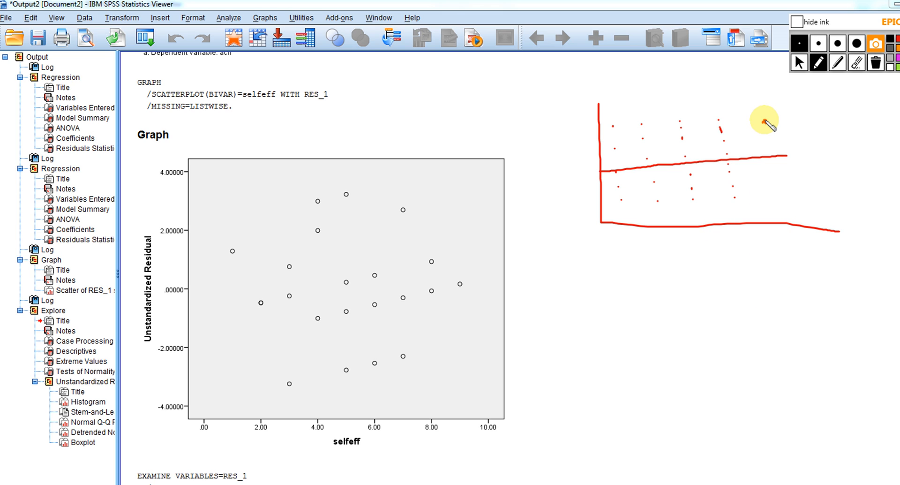
# Add a fifth column of dots with one stray dot above it, and circle the stray dot
pyautogui.click(761, 94)
pyautogui.moveTo(767, 134); pyautogui.dragTo(767, 160)
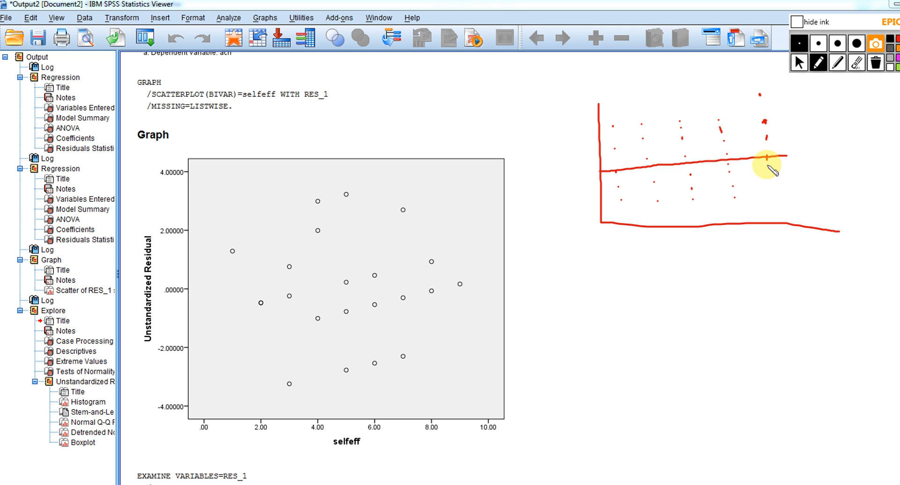
pyautogui.click(768, 168)
pyautogui.click(769, 178)
pyautogui.click(770, 195)
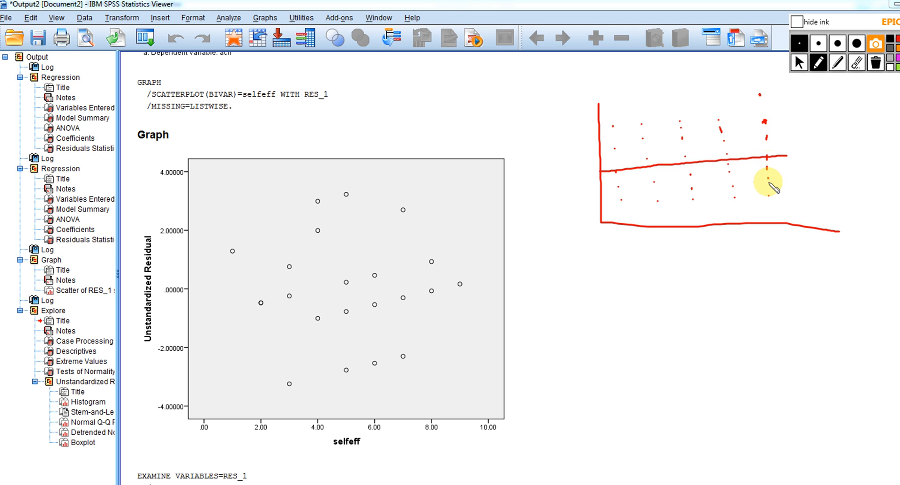
pyautogui.moveTo(768, 86)
pyautogui.mouseDown()
pyautogui.moveTo(750, 104)
pyautogui.moveTo(773, 90)
pyautogui.moveTo(759, 83)
pyautogui.mouseUp()
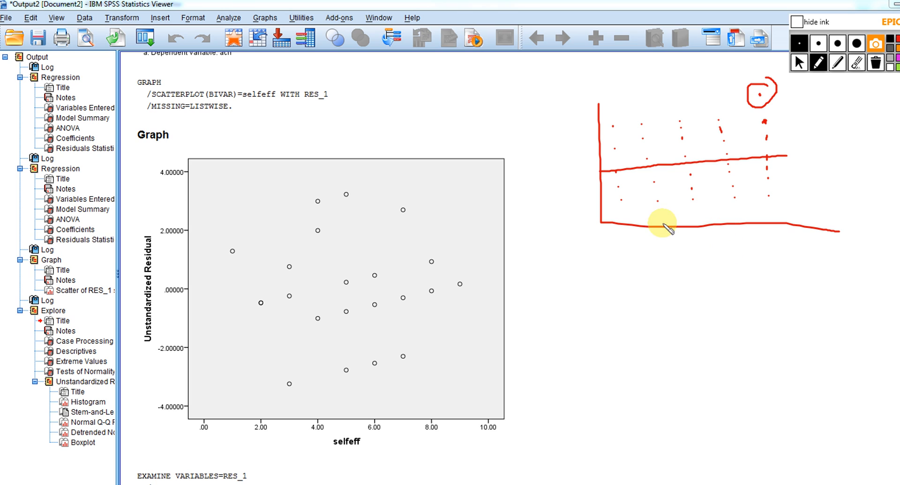
# Sketch a second pair of axes below the first, with two short columns of dots and lines from the vertical axis toward them
pyautogui.moveTo(608, 259)
pyautogui.mouseDown()
pyautogui.moveTo(607, 372)
pyautogui.moveTo(826, 372)
pyautogui.mouseUp()
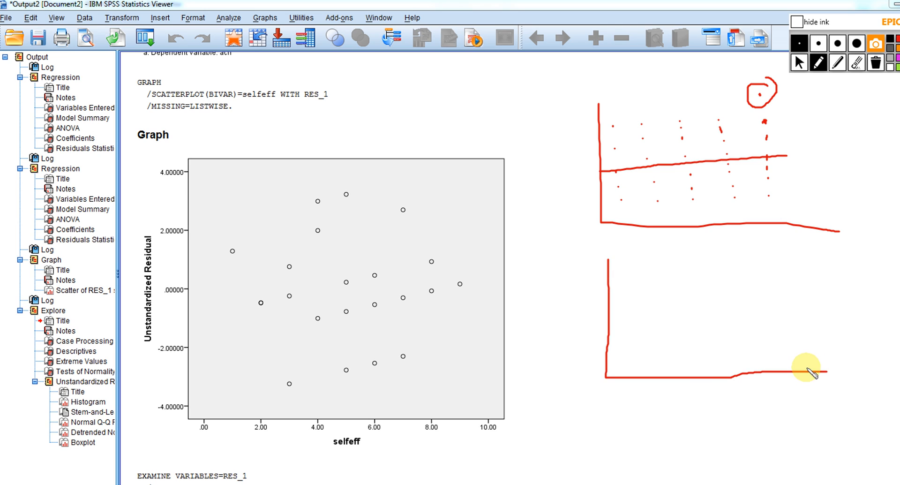
pyautogui.click(629, 337)
pyautogui.click(626, 325)
pyautogui.click(624, 318)
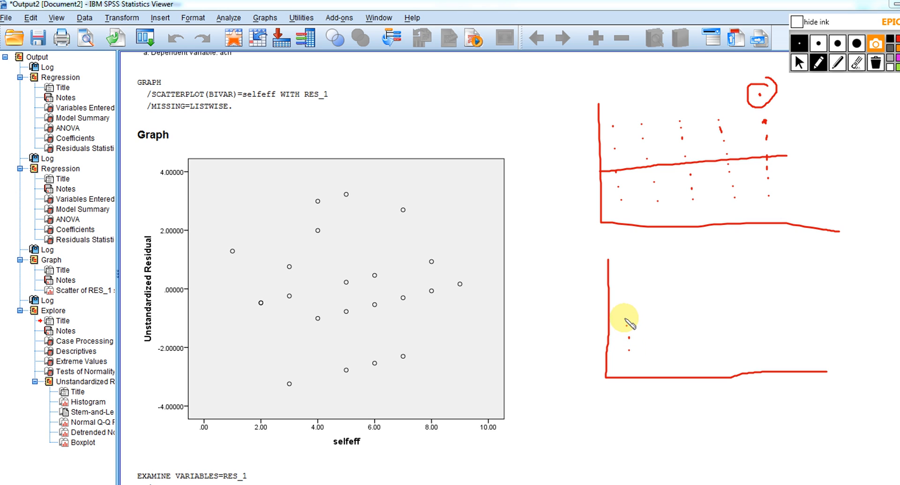
pyautogui.click(659, 345)
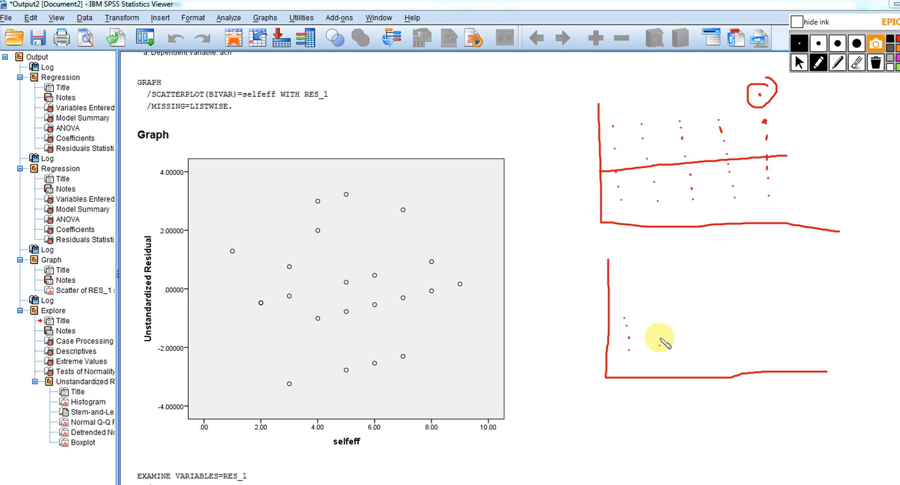
pyautogui.click(659, 337)
pyautogui.click(657, 328)
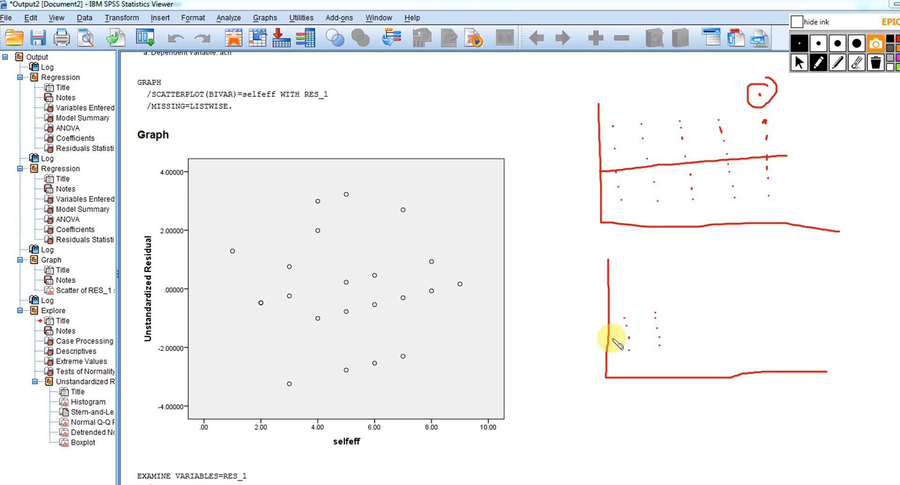
pyautogui.moveTo(608, 341)
pyautogui.mouseDown()
pyautogui.moveTo(654, 313)
pyautogui.moveTo(665, 325)
pyautogui.mouseUp()
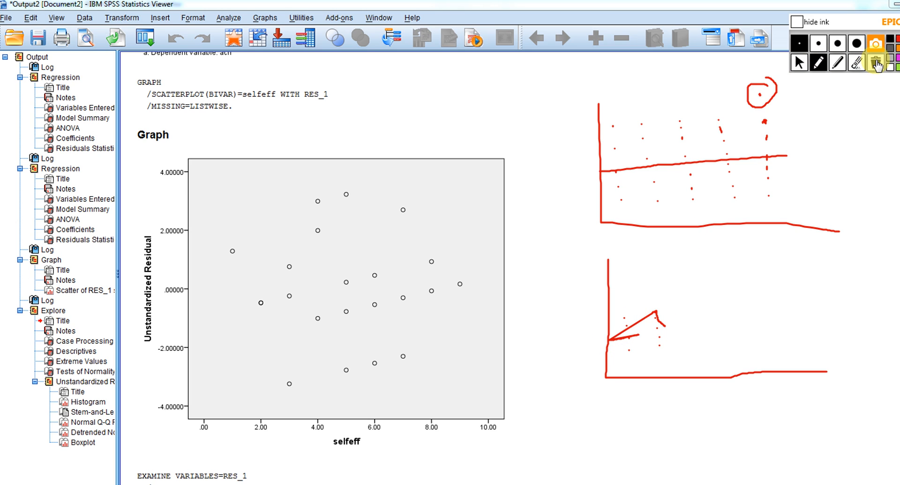
# Clear all the ink and sketch new axes beside the scatterplot with two short columns of dots near the vertical axis
pyautogui.click(875, 63)
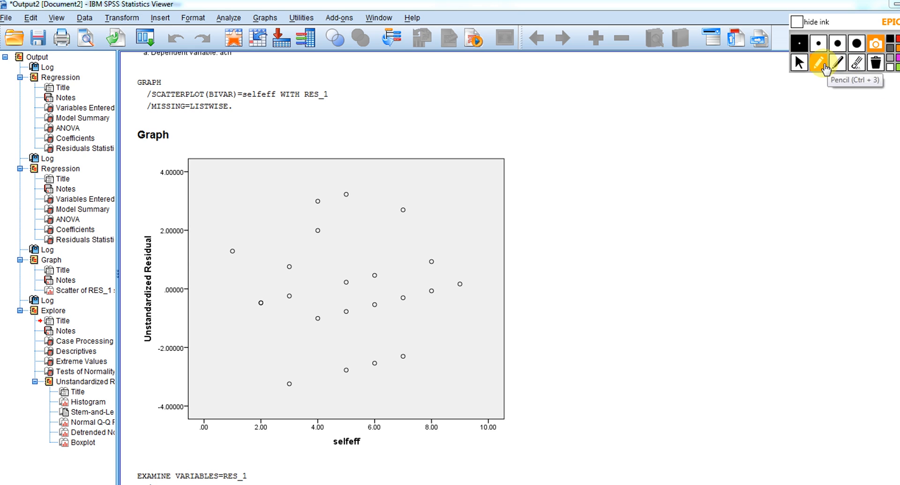
pyautogui.moveTo(597, 153)
pyautogui.mouseDown()
pyautogui.moveTo(603, 252)
pyautogui.moveTo(766, 244)
pyautogui.mouseUp()
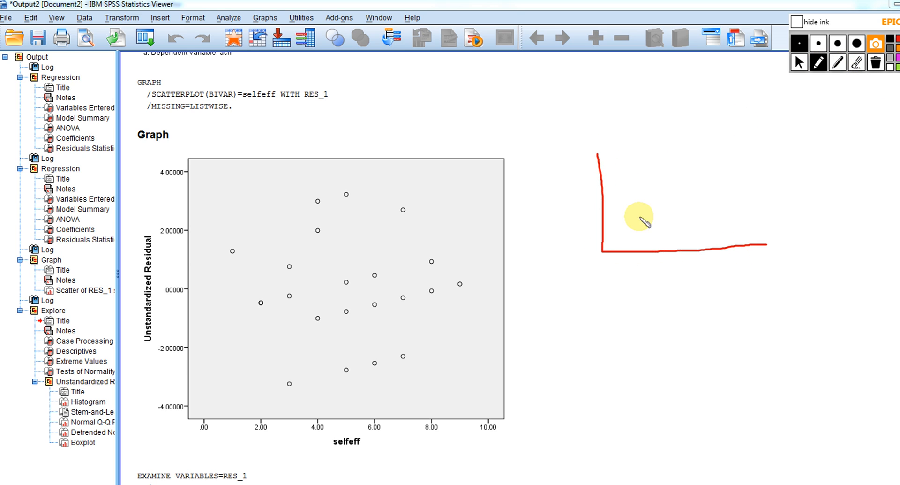
pyautogui.click(621, 200)
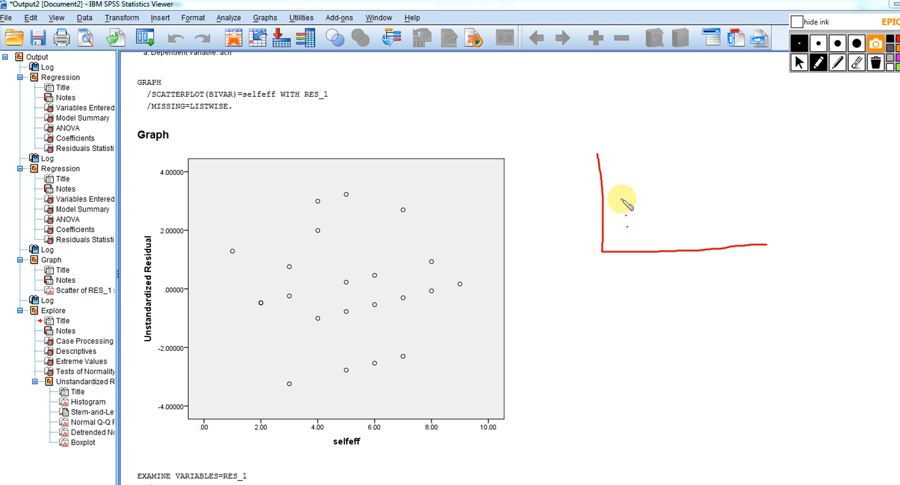
pyautogui.click(635, 203)
pyautogui.click(641, 216)
pyautogui.click(645, 224)
# Extend the dots across the sketched axes in short columns that form a gently rising band
pyautogui.click(656, 218)
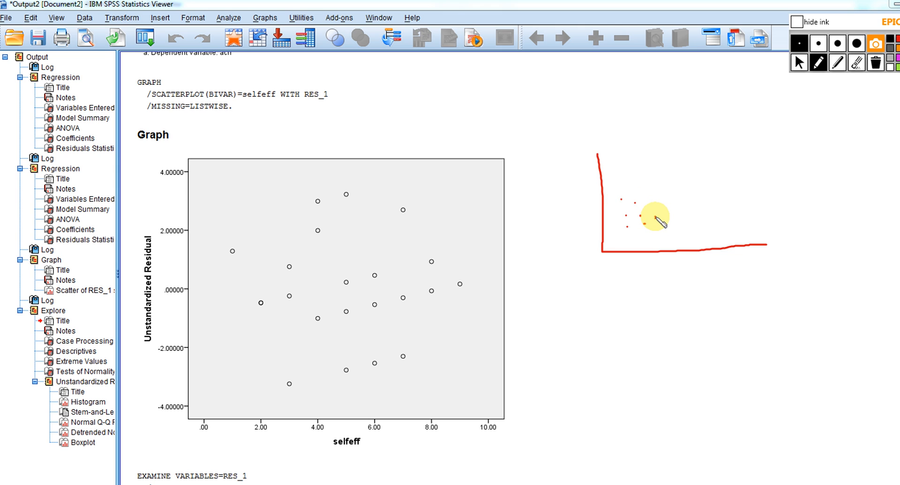
pyautogui.click(655, 206)
pyautogui.click(652, 197)
pyautogui.click(652, 190)
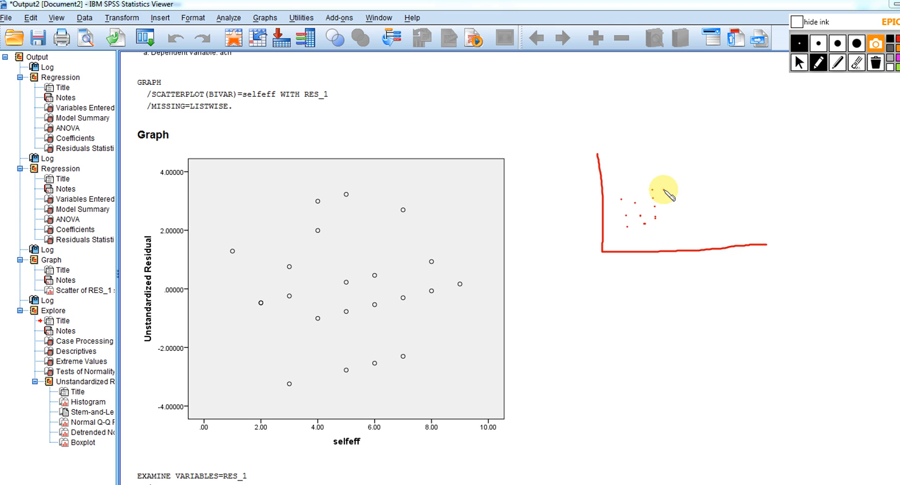
pyautogui.click(663, 189)
pyautogui.click(667, 198)
pyautogui.click(667, 203)
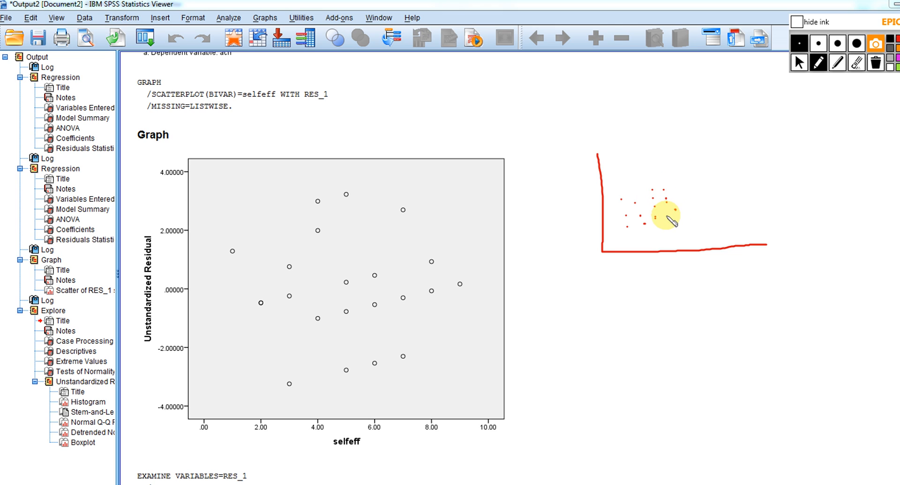
pyautogui.click(667, 215)
pyautogui.click(687, 212)
pyautogui.click(686, 199)
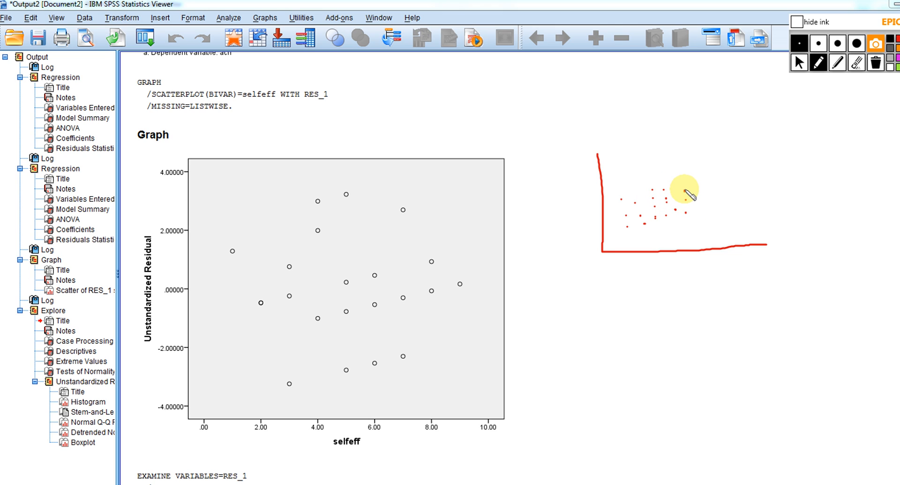
pyautogui.click(685, 189)
pyautogui.click(684, 182)
pyautogui.click(694, 178)
pyautogui.click(702, 189)
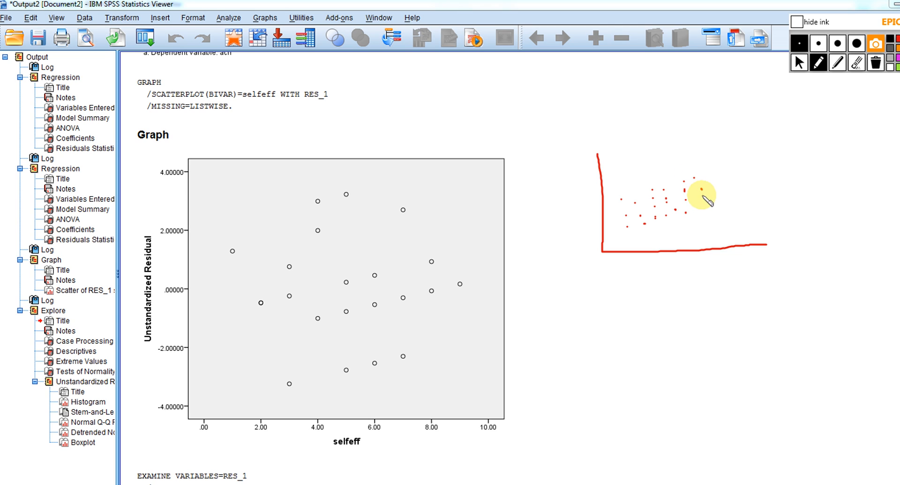
pyautogui.click(703, 194)
pyautogui.click(702, 200)
pyautogui.click(703, 205)
pyautogui.click(716, 205)
pyautogui.click(715, 195)
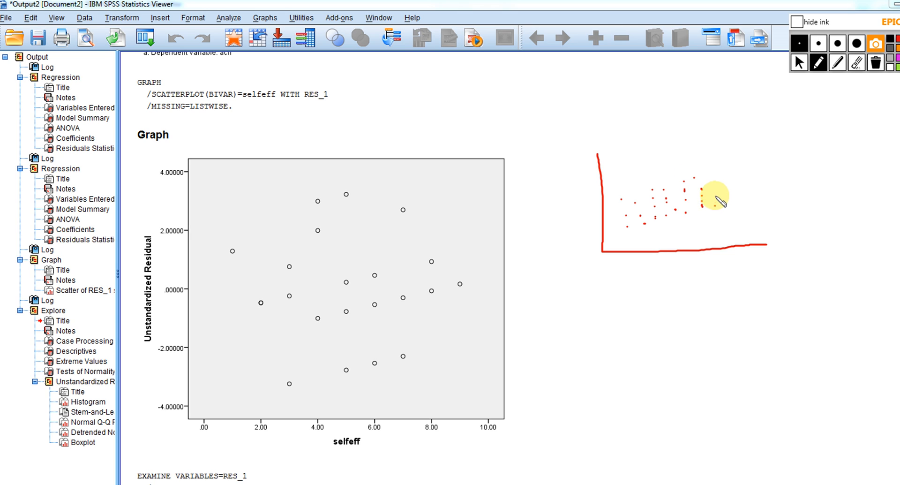
pyautogui.click(712, 175)
pyautogui.click(713, 182)
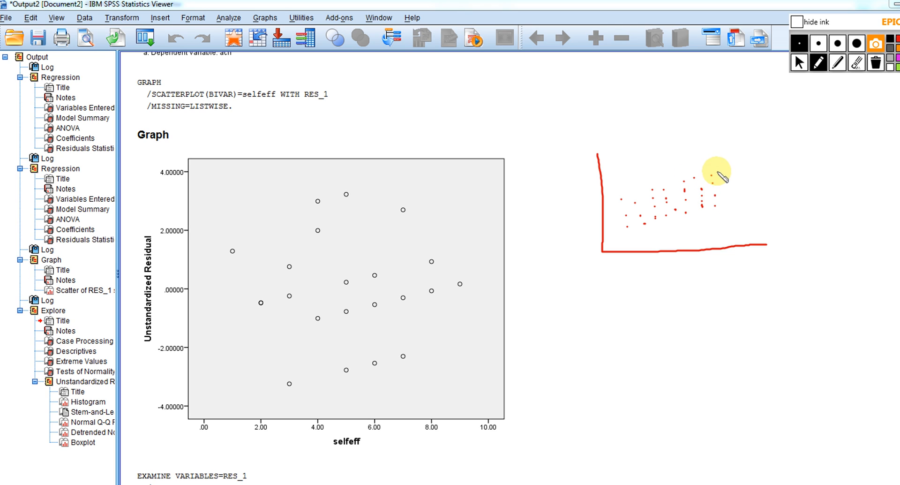
pyautogui.click(726, 170)
pyautogui.click(730, 177)
pyautogui.click(731, 182)
pyautogui.click(731, 193)
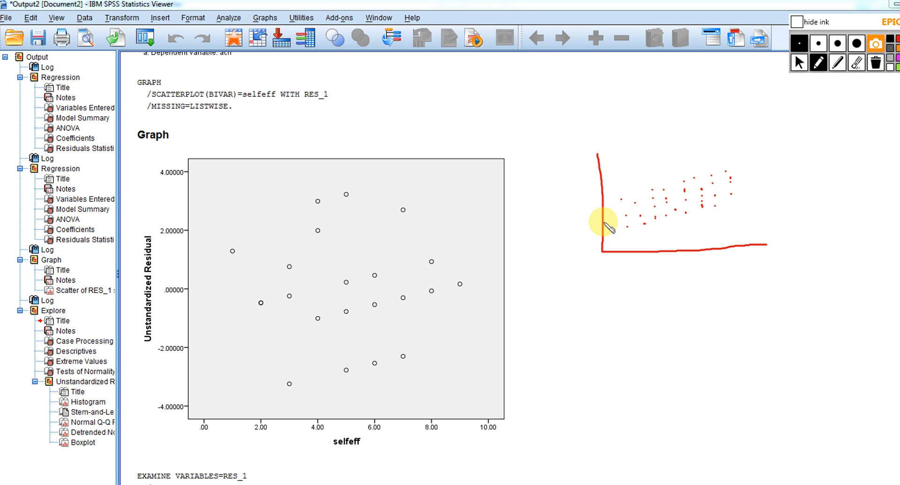
# Draw a rising line through the dots, with a bold outlier dot below its far end and a downward arrow
pyautogui.moveTo(605, 222); pyautogui.dragTo(746, 180)
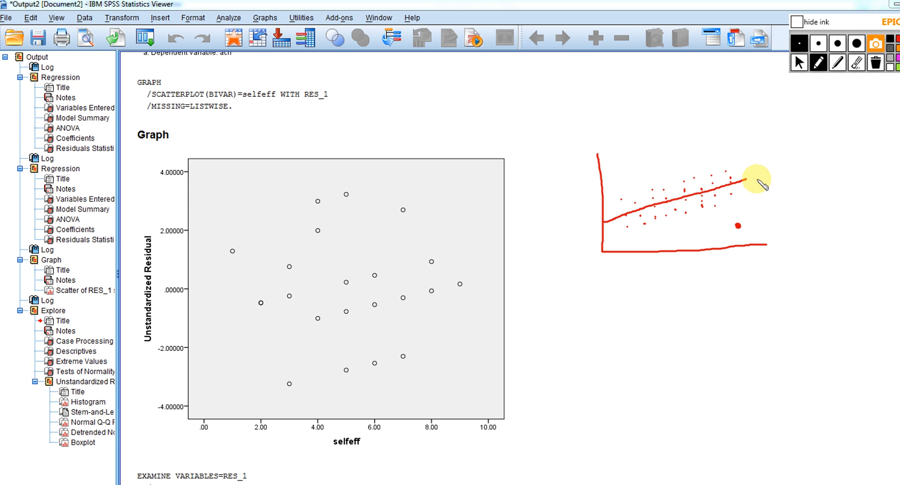
pyautogui.moveTo(756, 178); pyautogui.dragTo(770, 192)
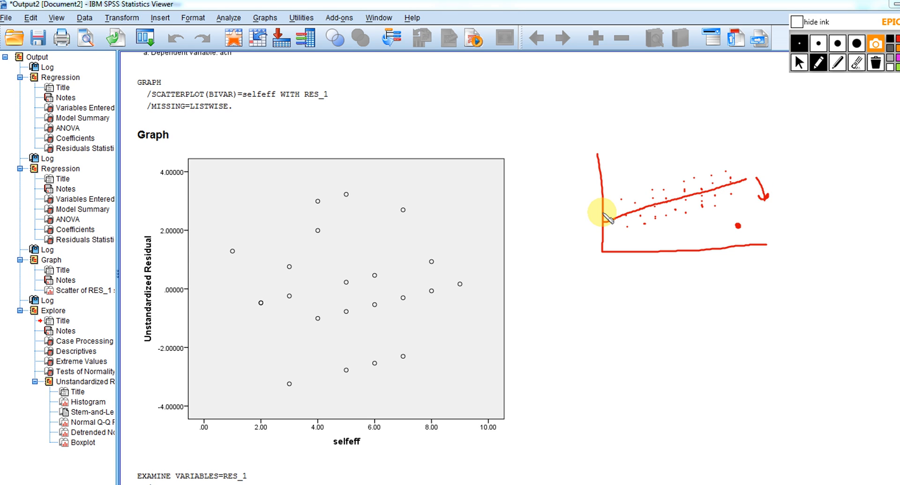
# Draw a flatter line through the same dots, label it b=0, and circle the outlier
pyautogui.moveTo(605, 214); pyautogui.dragTo(786, 201)
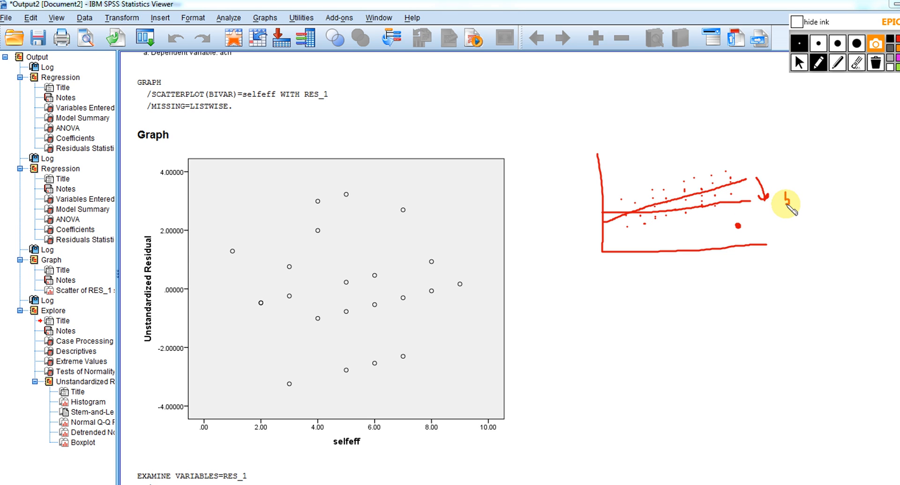
pyautogui.moveTo(792, 199)
pyautogui.mouseDown()
pyautogui.moveTo(815, 198)
pyautogui.moveTo(808, 189)
pyautogui.mouseUp()
pyautogui.moveTo(744, 223)
pyautogui.mouseDown()
pyautogui.moveTo(739, 217)
pyautogui.moveTo(731, 235)
pyautogui.moveTo(743, 221)
pyautogui.mouseUp()
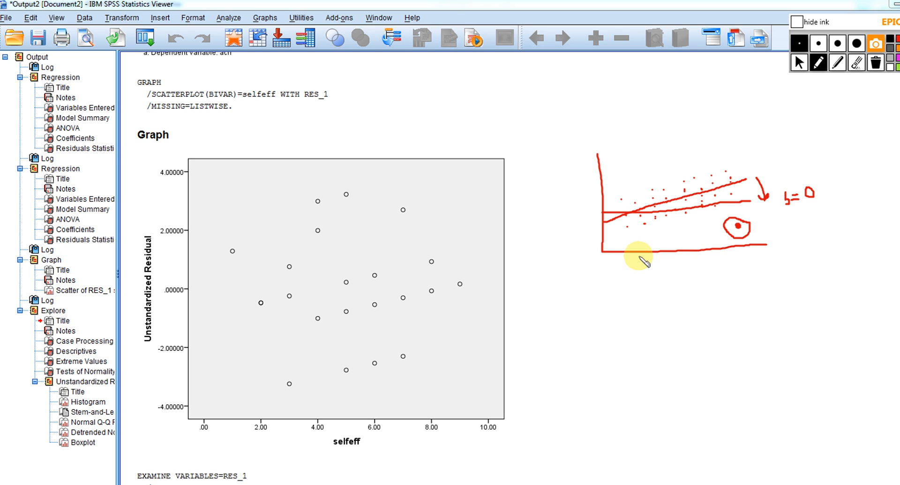
# Sketch a bell curve beneath the horizontal axis and another one outside the vertical axis of the upper sketch
pyautogui.moveTo(613, 260)
pyautogui.mouseDown()
pyautogui.moveTo(693, 286)
pyautogui.moveTo(751, 251)
pyautogui.mouseUp()
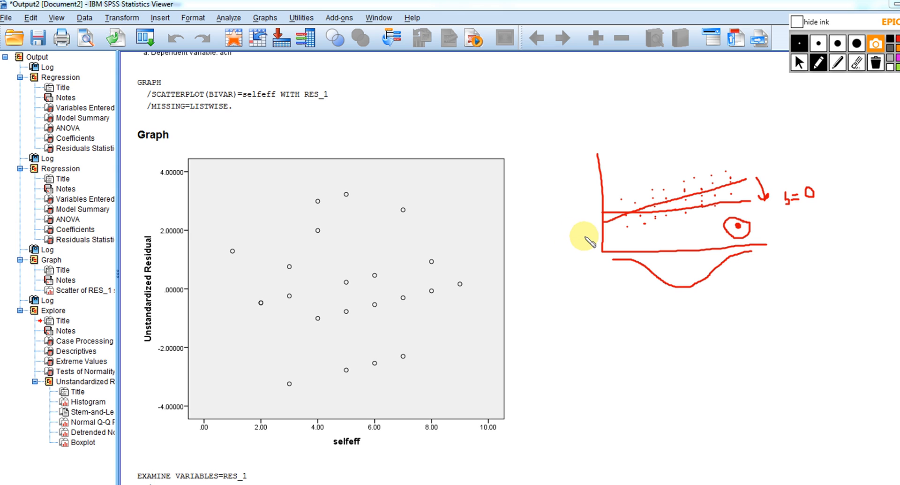
pyautogui.moveTo(595, 238)
pyautogui.mouseDown()
pyautogui.moveTo(570, 196)
pyautogui.moveTo(596, 160)
pyautogui.mouseUp()
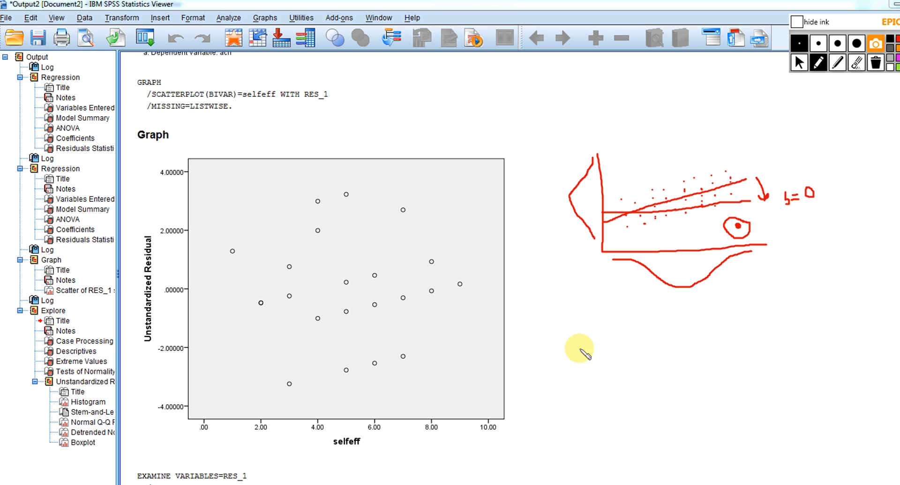
# Sketch a second pair of axes below the first, with two columns of four dots near the vertical axis
pyautogui.moveTo(604, 328)
pyautogui.mouseDown()
pyautogui.moveTo(599, 408)
pyautogui.moveTo(749, 418)
pyautogui.mouseUp()
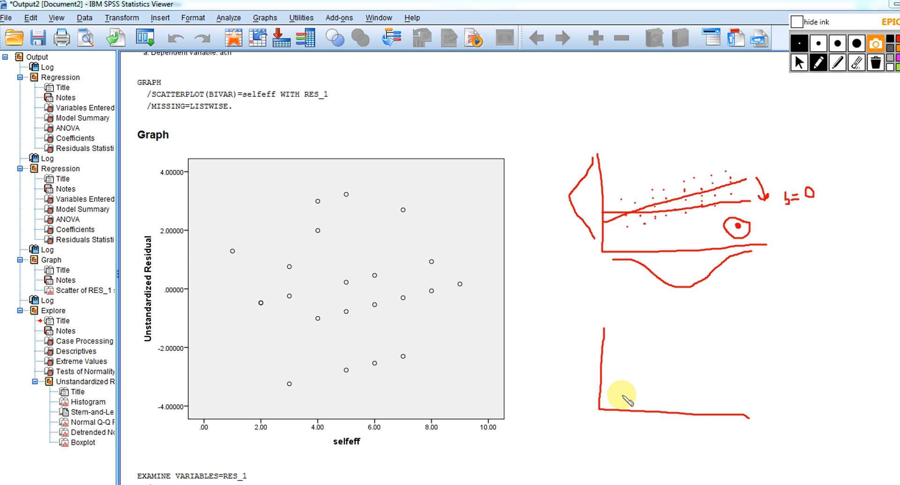
pyautogui.click(622, 395)
pyautogui.click(622, 384)
pyautogui.click(621, 368)
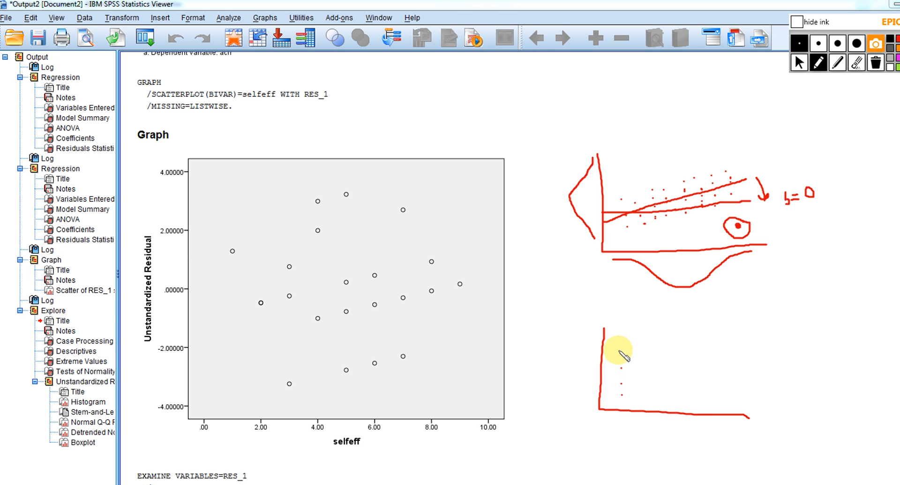
pyautogui.click(619, 349)
pyautogui.click(634, 349)
pyautogui.click(636, 365)
pyautogui.click(636, 380)
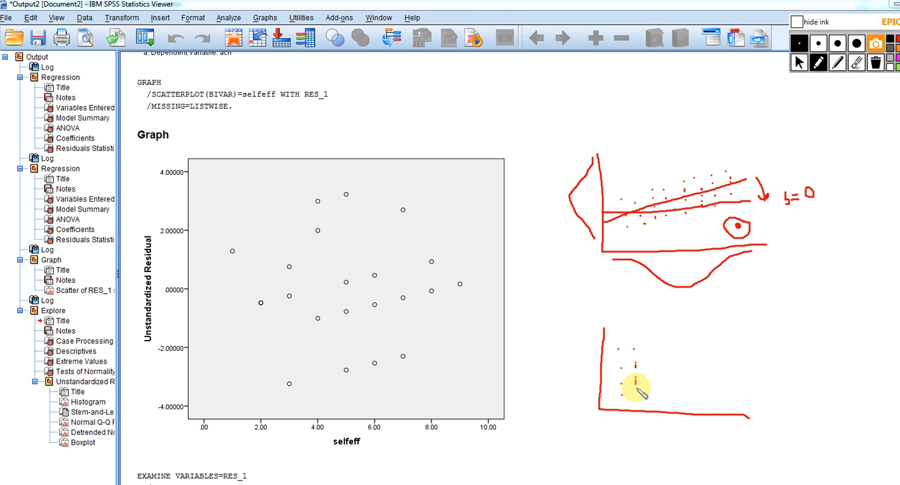
pyautogui.click(639, 396)
# Add three more evenly spaced columns of five dots each to the lower sketch, spread over the same height
pyautogui.click(657, 392)
pyautogui.click(657, 380)
pyautogui.click(657, 368)
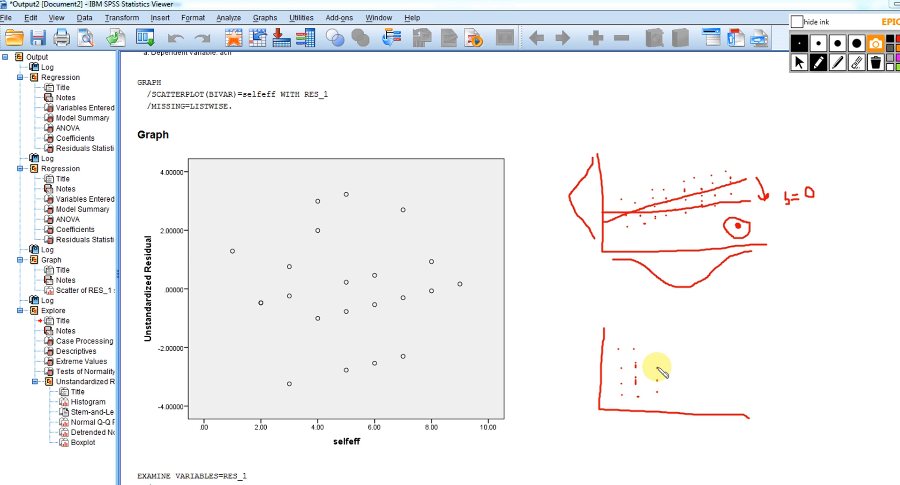
pyautogui.click(657, 358)
pyautogui.click(657, 340)
pyautogui.click(676, 351)
pyautogui.click(676, 362)
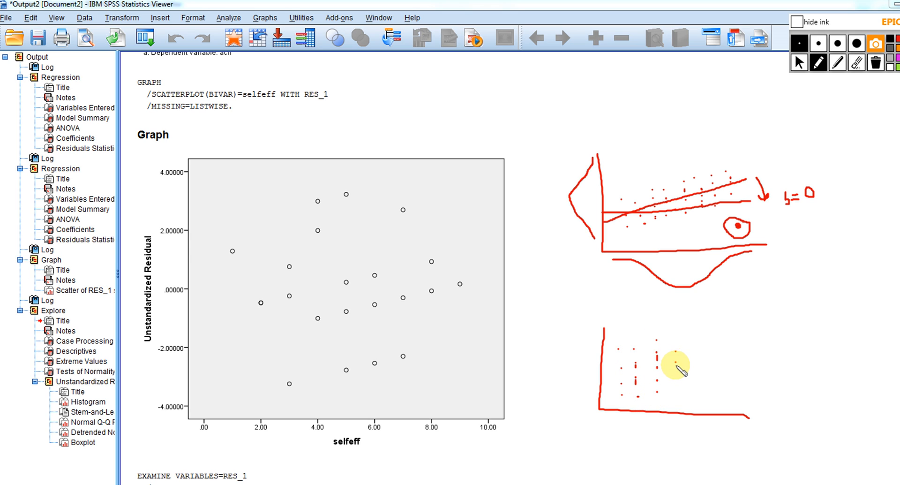
pyautogui.click(676, 369)
pyautogui.click(676, 382)
pyautogui.click(675, 399)
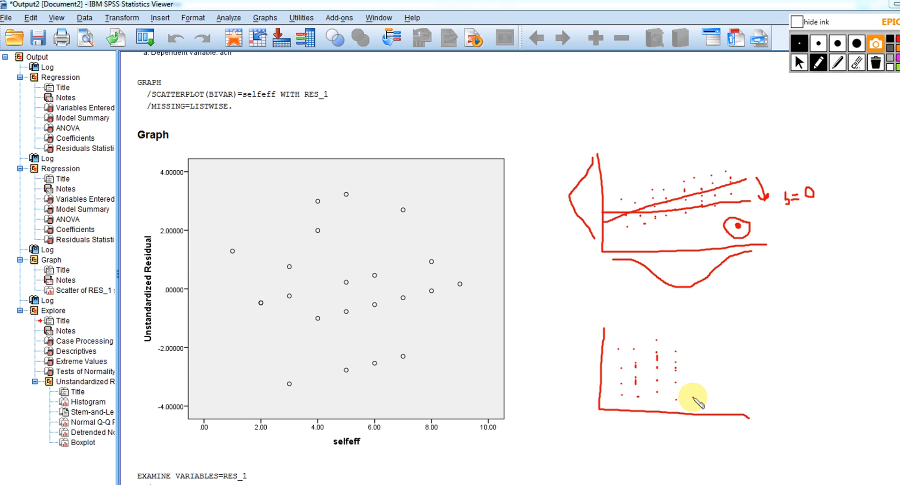
pyautogui.click(693, 397)
pyautogui.click(694, 388)
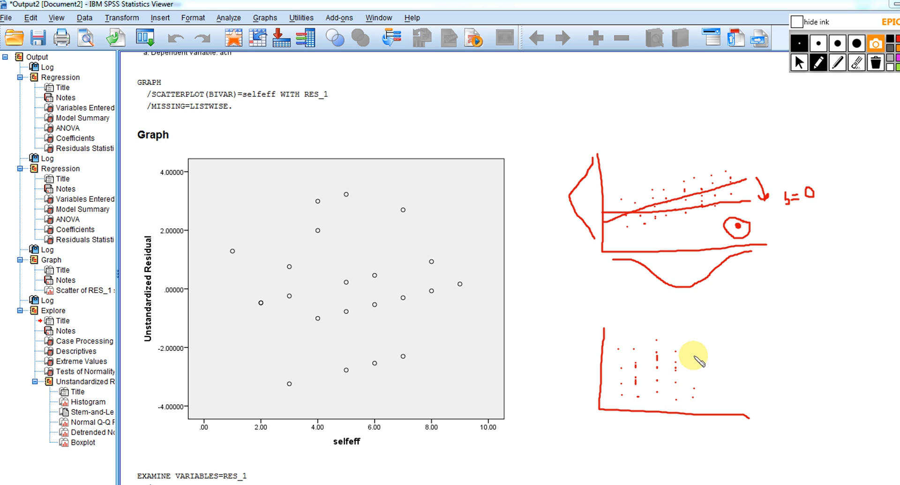
pyautogui.click(695, 365)
pyautogui.click(696, 375)
pyautogui.click(692, 349)
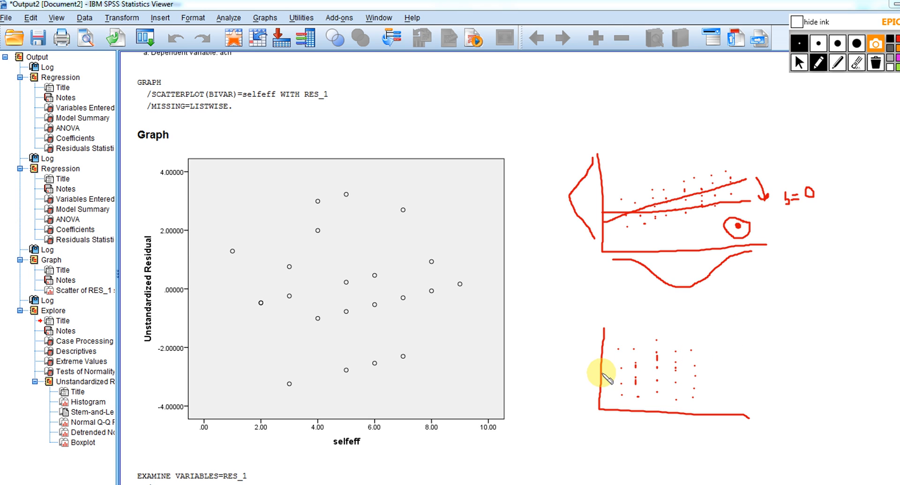
# Draw a nearly horizontal line labelled b=0 through the lower dots, and add a circled outlier above them
pyautogui.moveTo(603, 373)
pyautogui.mouseDown()
pyautogui.moveTo(756, 370)
pyautogui.moveTo(799, 379)
pyautogui.mouseUp()
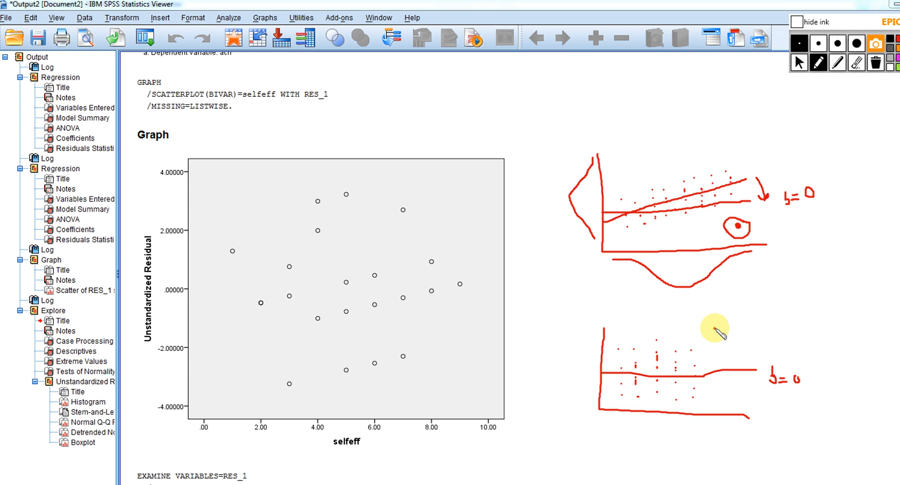
pyautogui.moveTo(719, 323)
pyautogui.mouseDown()
pyautogui.moveTo(720, 337)
pyautogui.moveTo(720, 320)
pyautogui.mouseUp()
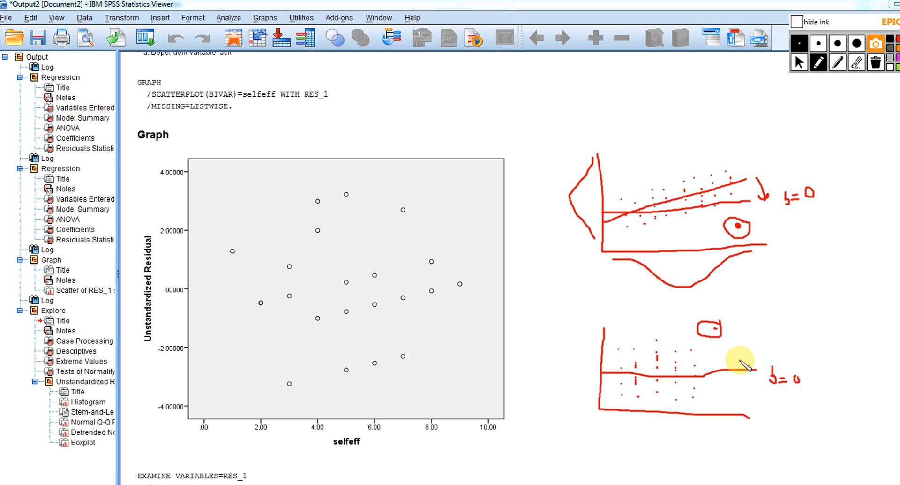
# Draw an upward arrow above the flat line and two rising lines toward the outlier, labelled b>0
pyautogui.moveTo(741, 362)
pyautogui.mouseDown()
pyautogui.moveTo(739, 349)
pyautogui.moveTo(745, 356)
pyautogui.mouseUp()
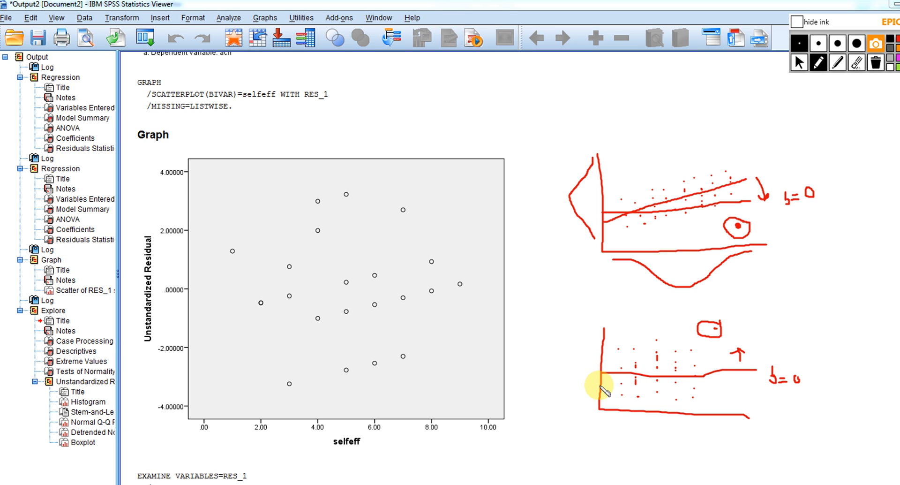
pyautogui.moveTo(603, 386)
pyautogui.mouseDown()
pyautogui.moveTo(661, 375)
pyautogui.moveTo(768, 329)
pyautogui.mouseUp()
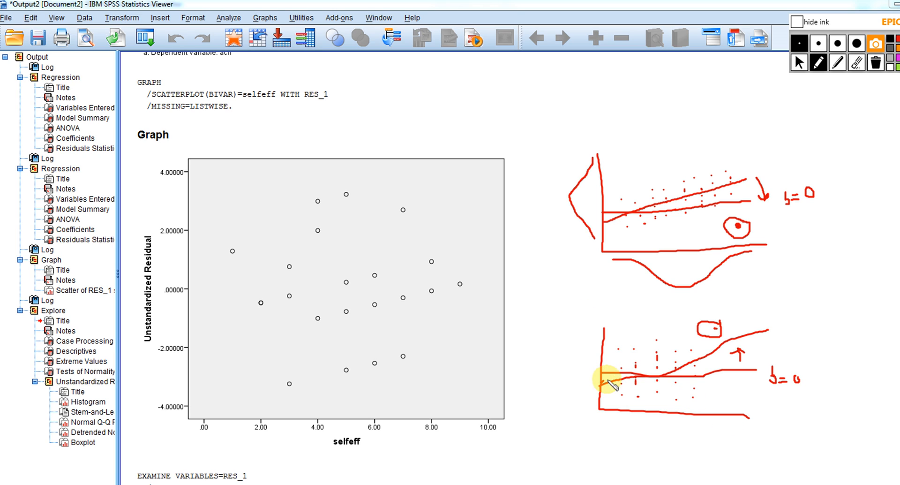
pyautogui.moveTo(602, 383)
pyautogui.mouseDown()
pyautogui.moveTo(707, 358)
pyautogui.moveTo(744, 336)
pyautogui.moveTo(809, 327)
pyautogui.mouseUp()
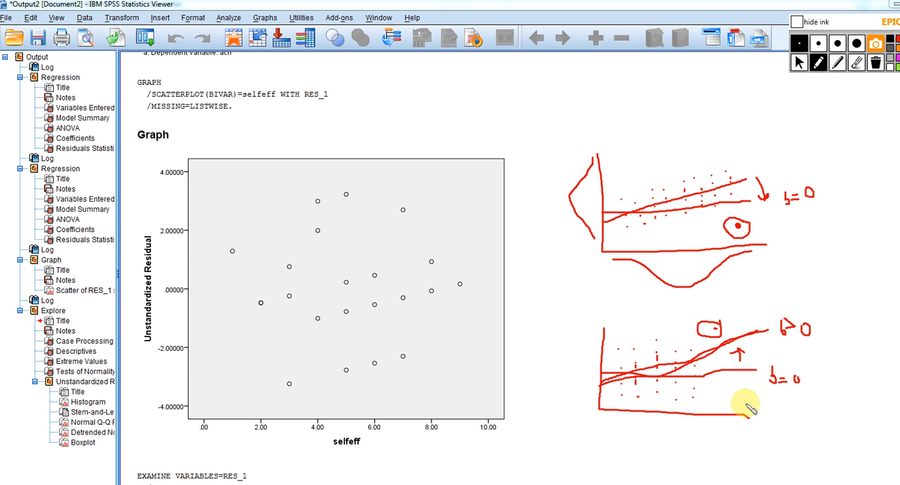
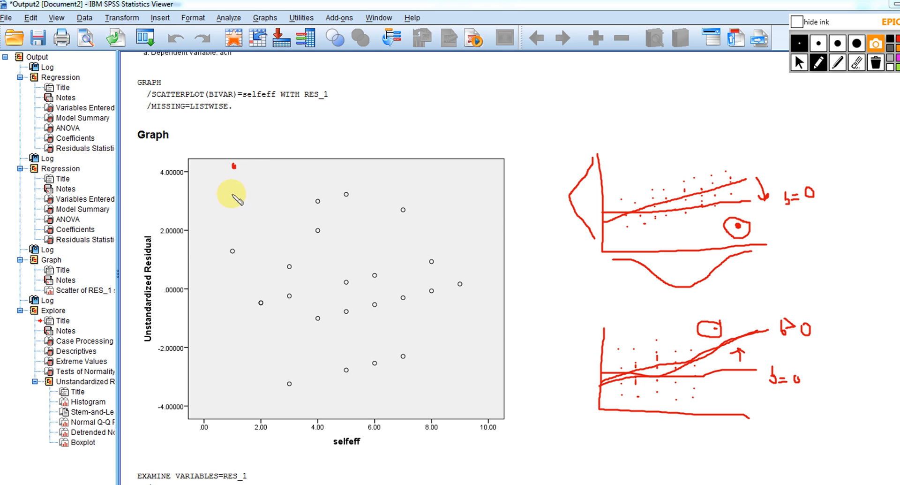
# Outline the main cloud of points in the residual scatterplot and draw an arrow to the red dot marked above it
pyautogui.moveTo(224, 186); pyautogui.dragTo(234, 344)
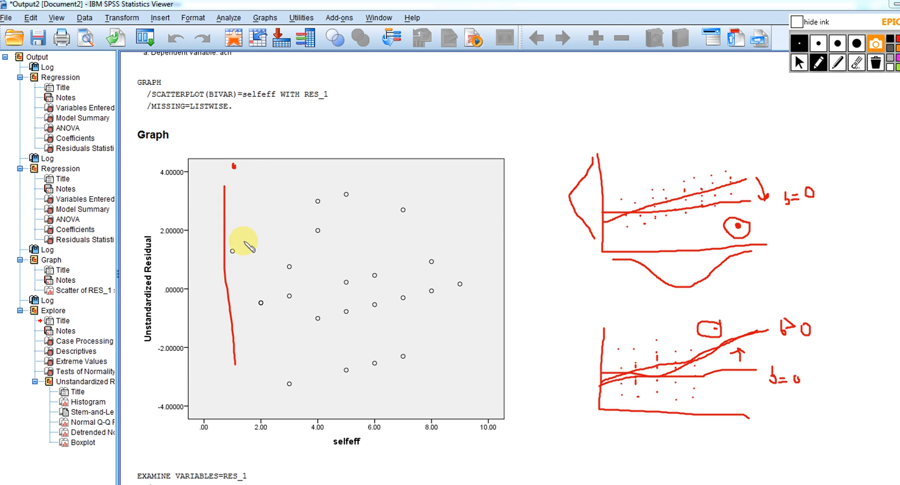
pyautogui.moveTo(223, 187); pyautogui.dragTo(351, 196)
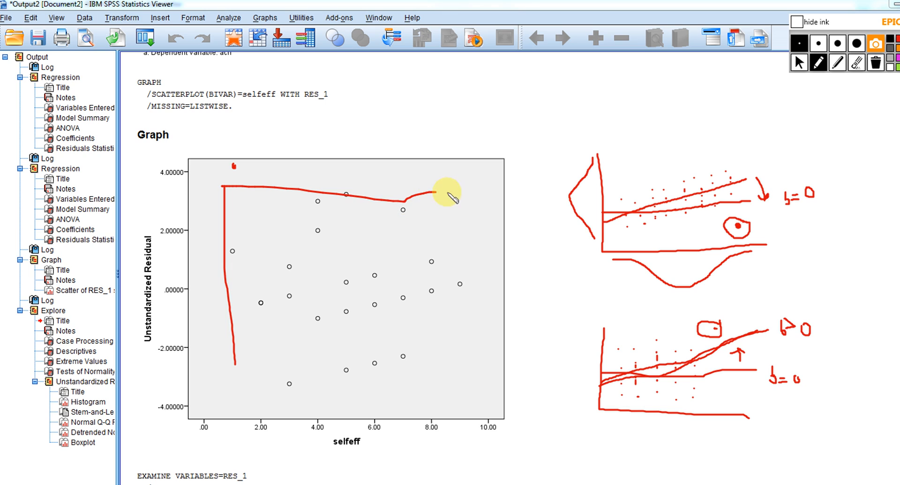
pyautogui.moveTo(448, 193)
pyautogui.mouseDown()
pyautogui.moveTo(485, 345)
pyautogui.moveTo(408, 371)
pyautogui.moveTo(228, 375)
pyautogui.mouseUp()
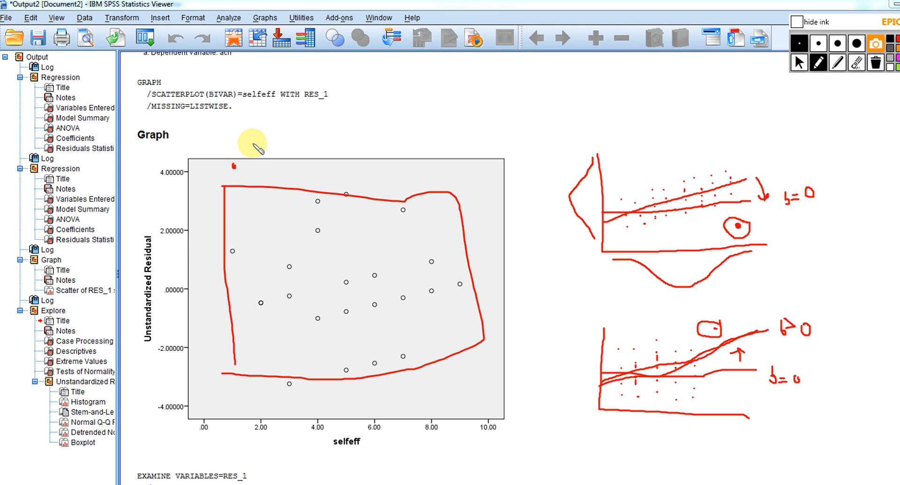
pyautogui.moveTo(253, 143); pyautogui.dragTo(242, 157)
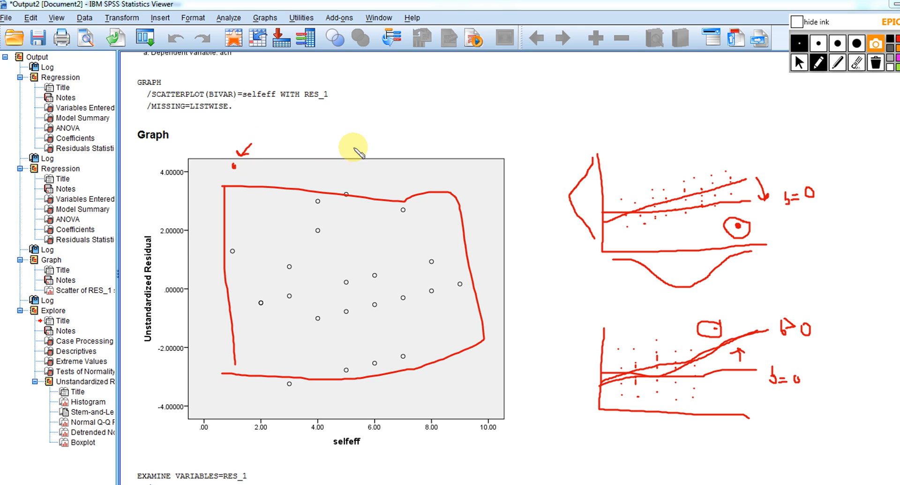
# Erase all drawn ink from the output and return to the normal cursor
pyautogui.click(875, 66)
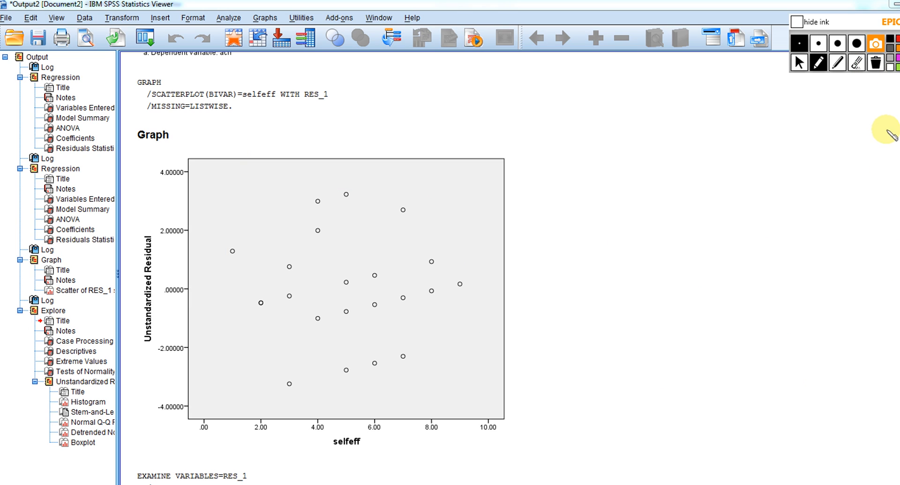
pyautogui.click(800, 62)
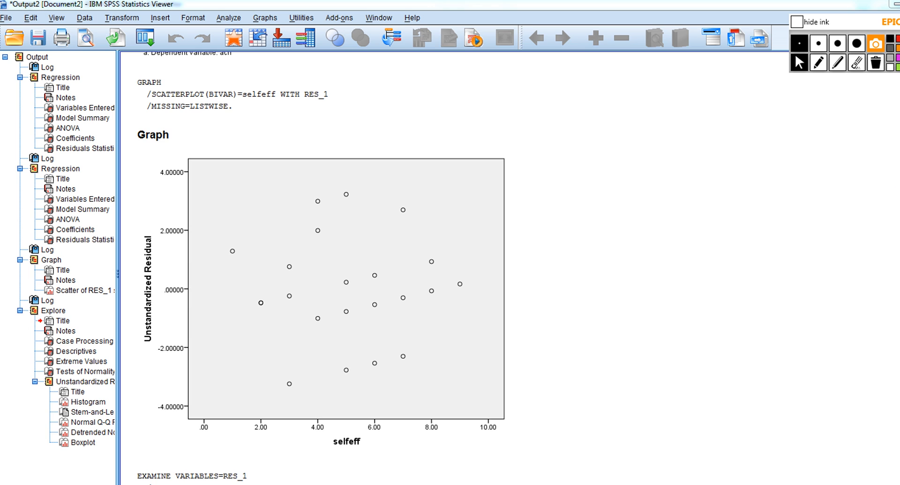
# Review the regression output tables and the residuals' Descriptives, Extreme Values and Tests of Normality tables
pyautogui.scroll(15, 318, 263)
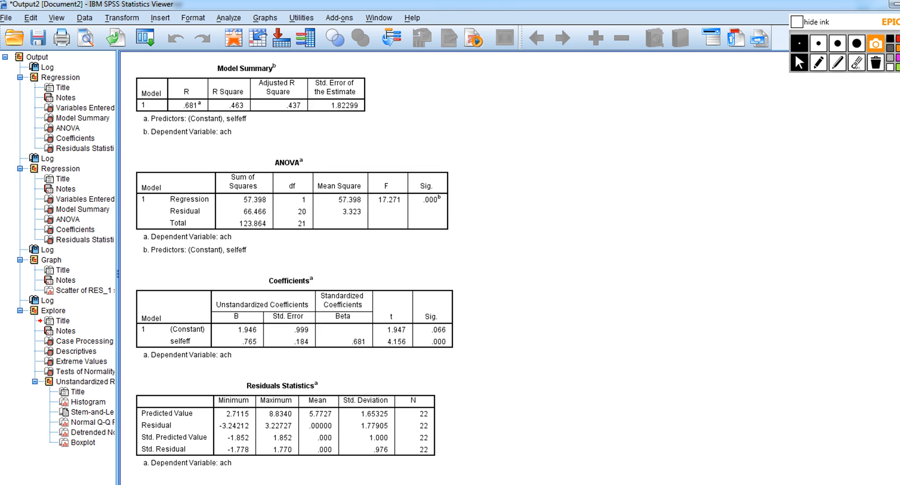
pyautogui.scroll(15, 319, 263)
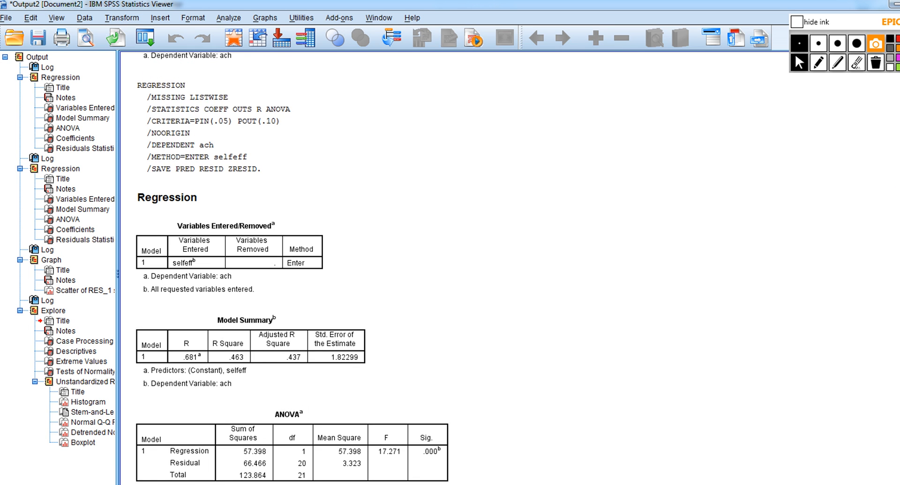
pyautogui.scroll(2, 319, 263)
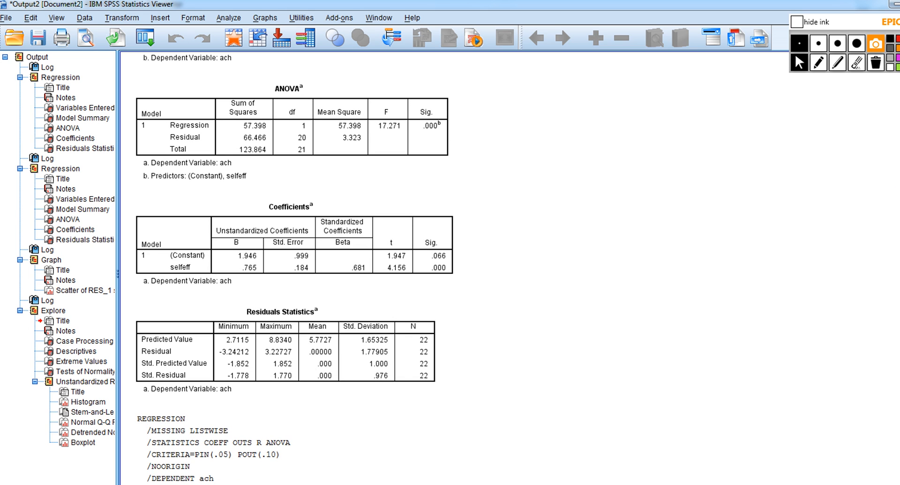
pyautogui.scroll(-20, 319, 263)
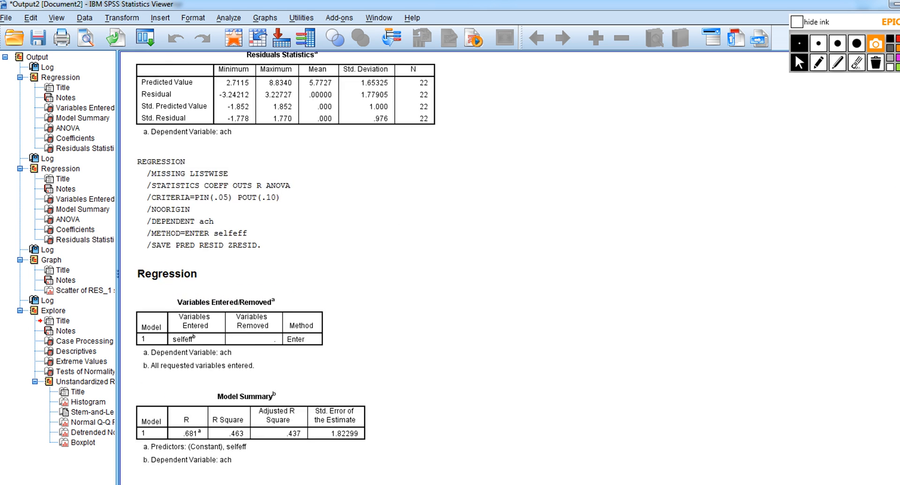
pyautogui.scroll(-10, 308, 268)
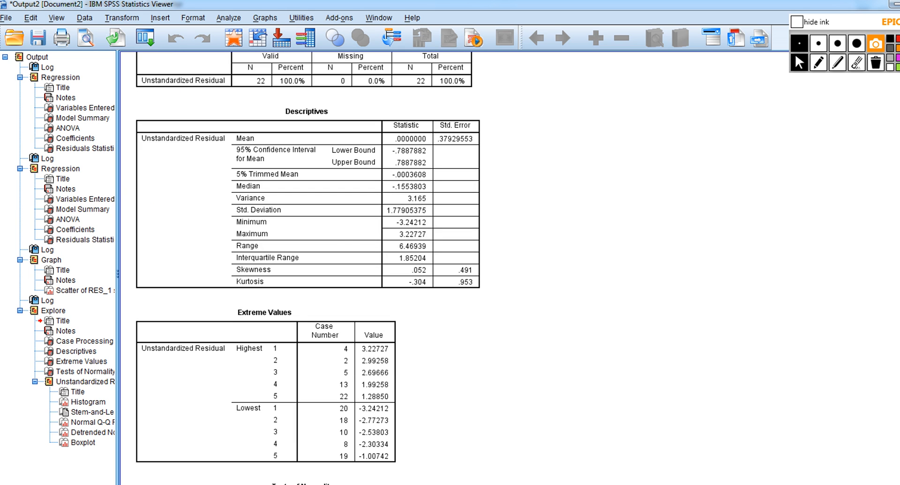
pyautogui.click(237, 235)
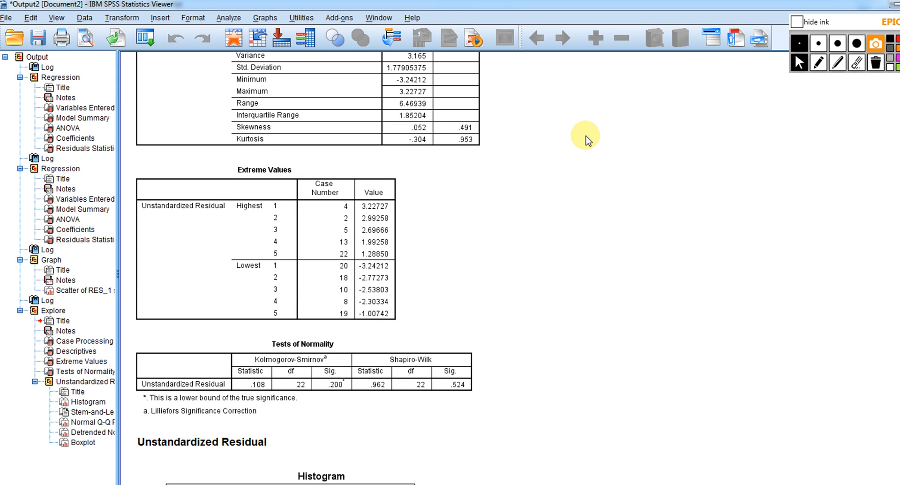
pyautogui.click(819, 66)
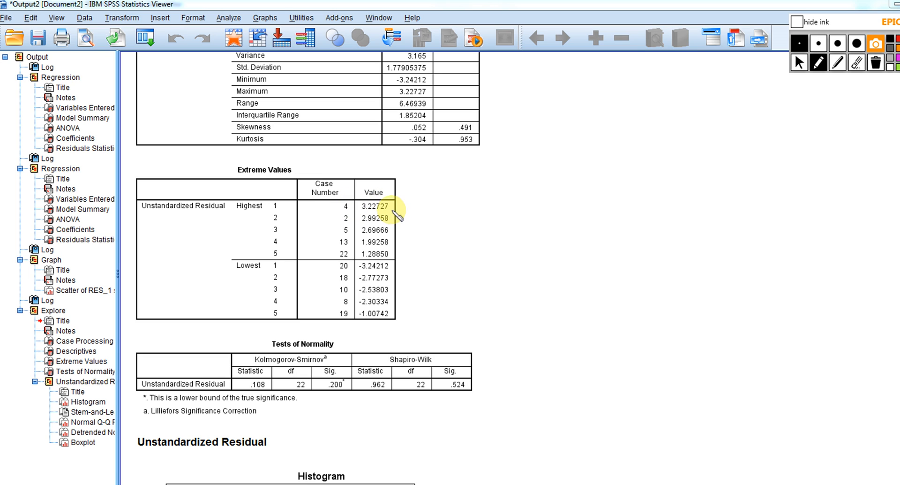
pyautogui.click(798, 63)
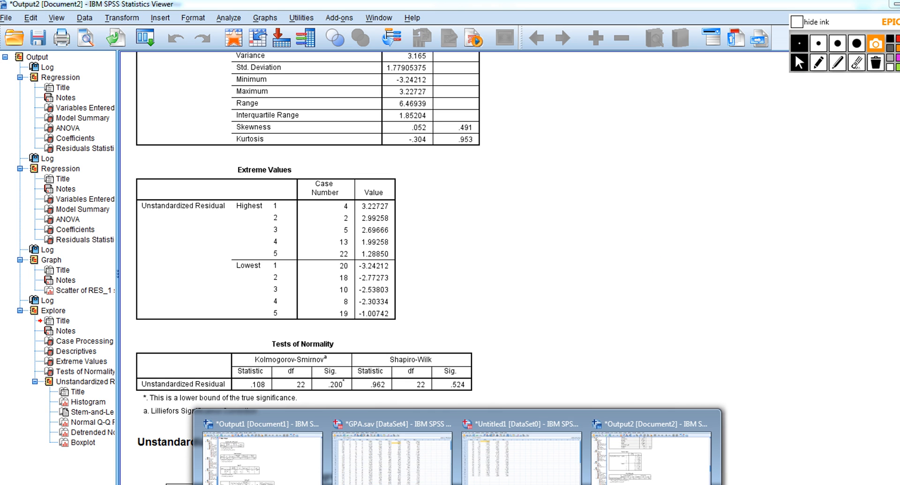
# Switch to the Untitled1 data set, select the ZRE_1 column and annotate it in ink with the label z-scores
pyautogui.click(489, 461)
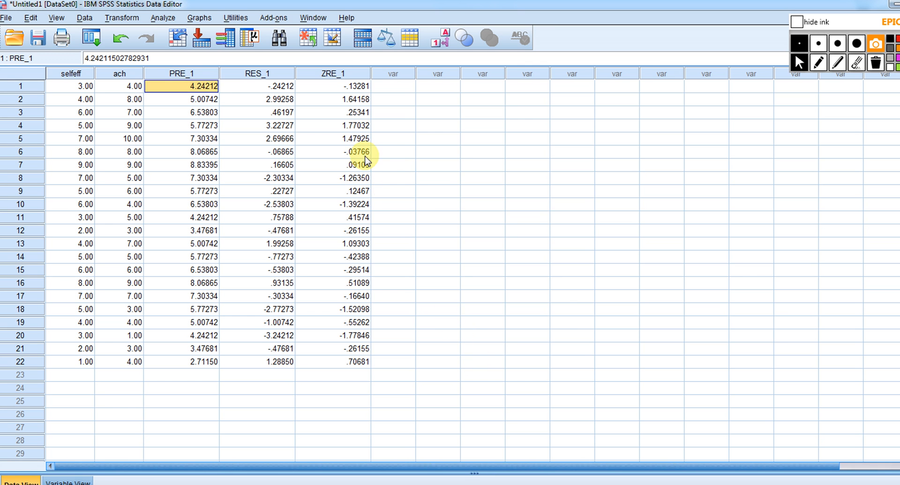
pyautogui.click(338, 73)
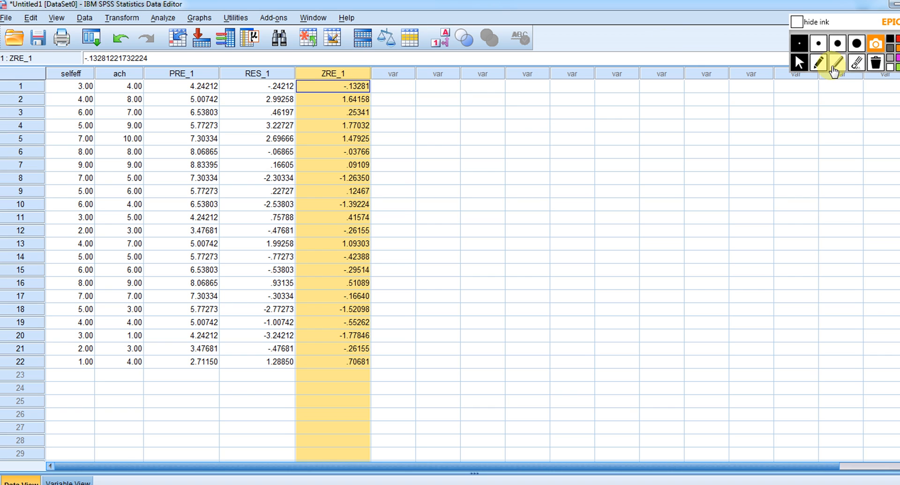
pyautogui.click(819, 62)
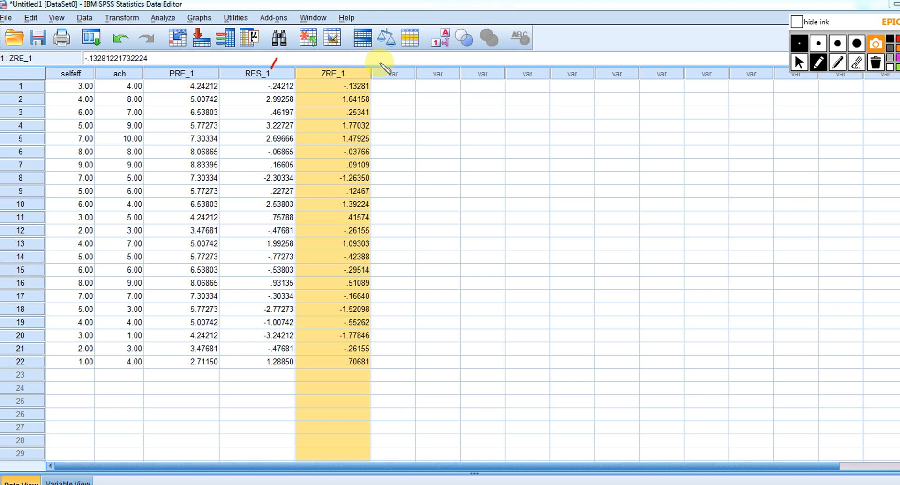
pyautogui.moveTo(361, 72); pyautogui.dragTo(508, 55)
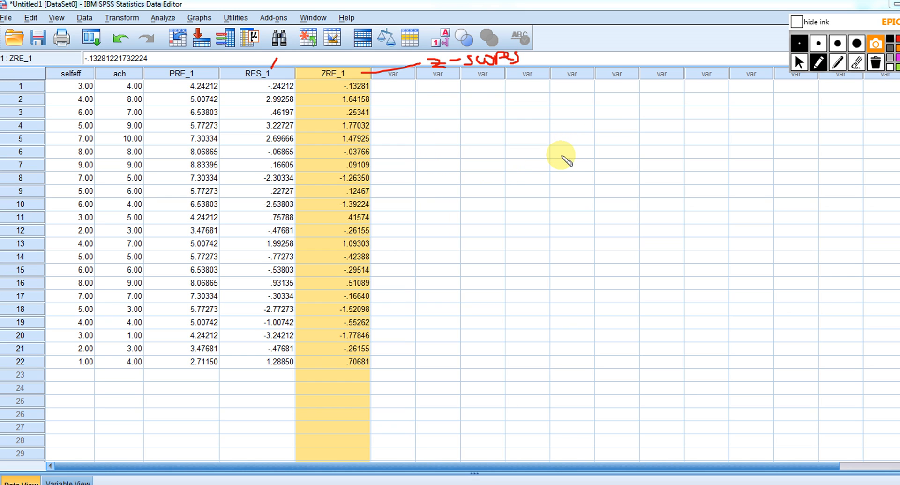
# Draw a nearly horizontal line across the empty cells and write the outlier cutoffs -2 < and > 2 around a dot beside ZRE_1
pyautogui.moveTo(563, 154); pyautogui.dragTo(789, 140)
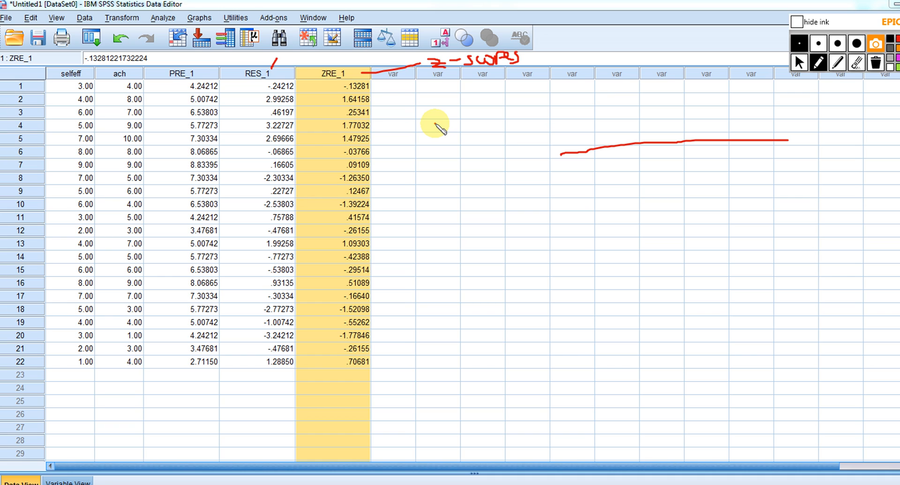
pyautogui.moveTo(434, 125); pyautogui.dragTo(445, 133)
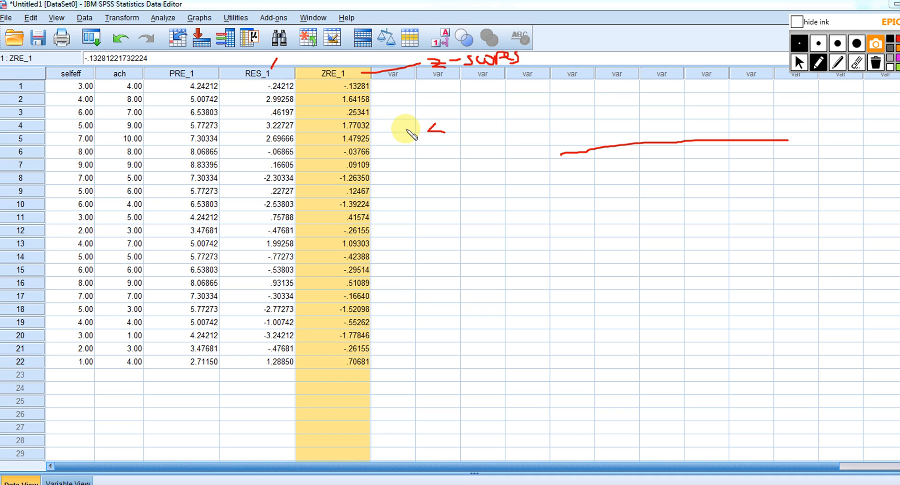
pyautogui.moveTo(407, 126); pyautogui.dragTo(420, 139)
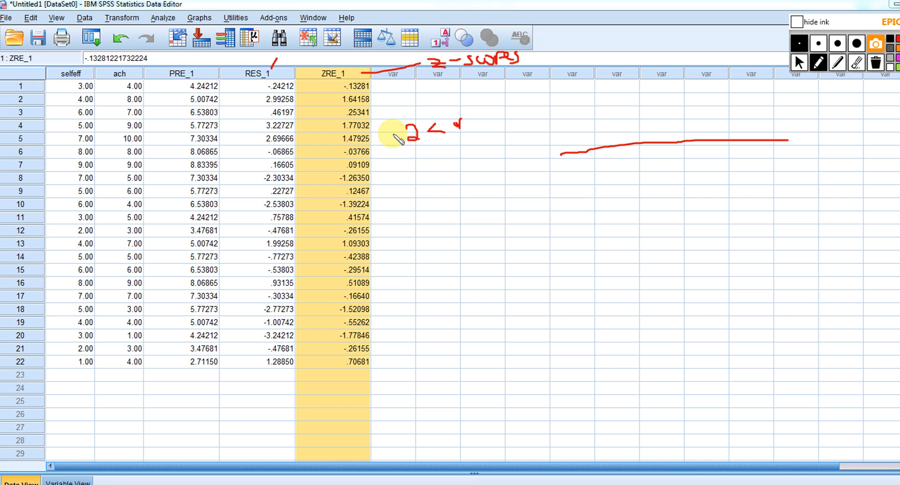
pyautogui.moveTo(393, 134); pyautogui.dragTo(402, 136)
pyautogui.moveTo(470, 114)
pyautogui.mouseDown()
pyautogui.moveTo(482, 117)
pyautogui.moveTo(477, 124)
pyautogui.moveTo(507, 126)
pyautogui.mouseUp()
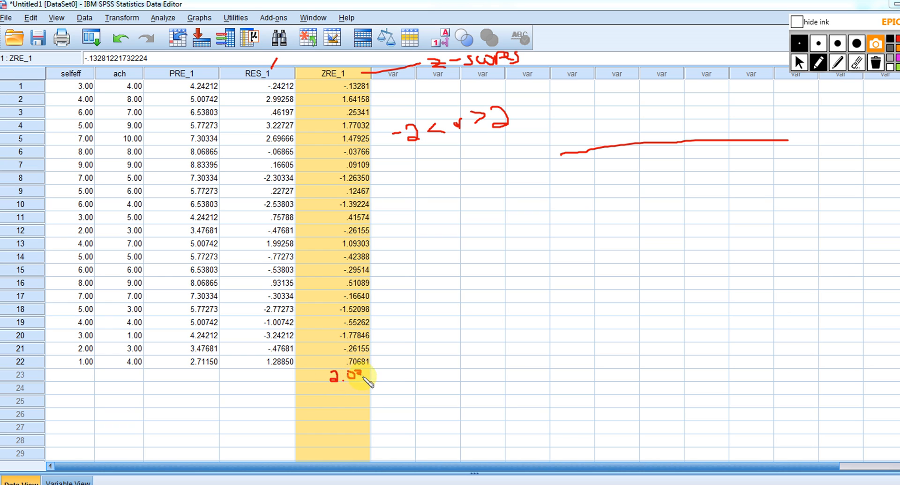
# Point an arrow at the example value 2.03 written below the ZRE_1 column, and erase all the ink
pyautogui.moveTo(363, 377); pyautogui.dragTo(376, 378)
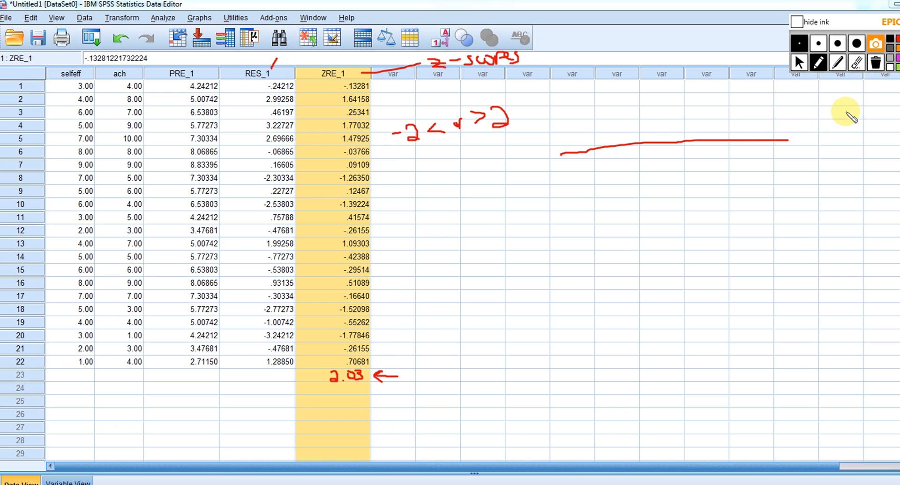
pyautogui.click(876, 66)
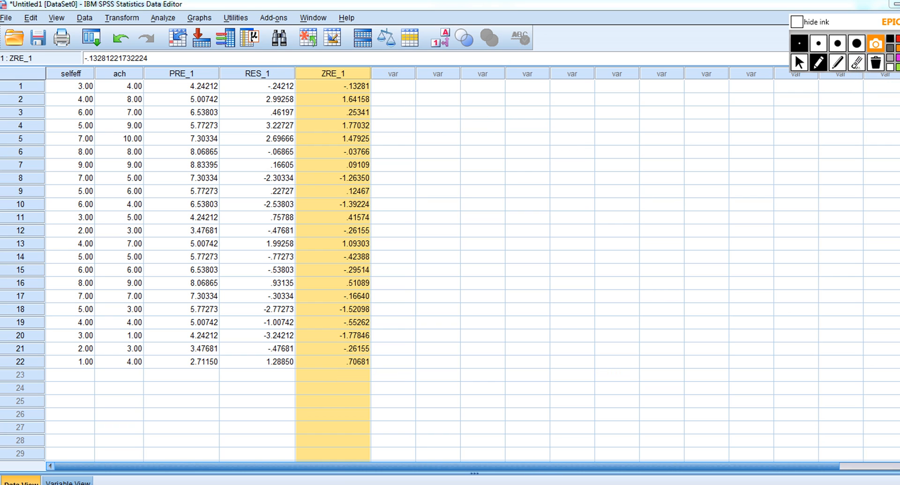
pyautogui.click(799, 62)
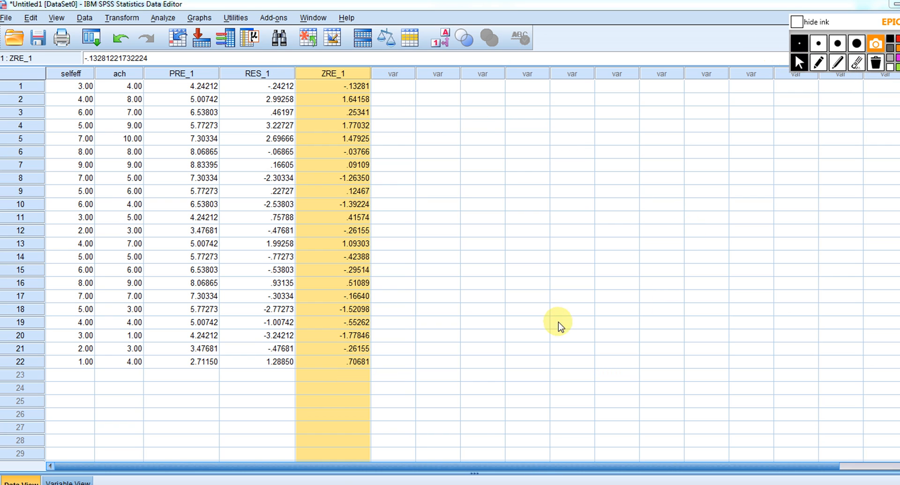
# Switch back to the Output2 viewer window
pyautogui.rightClick(459, 484)
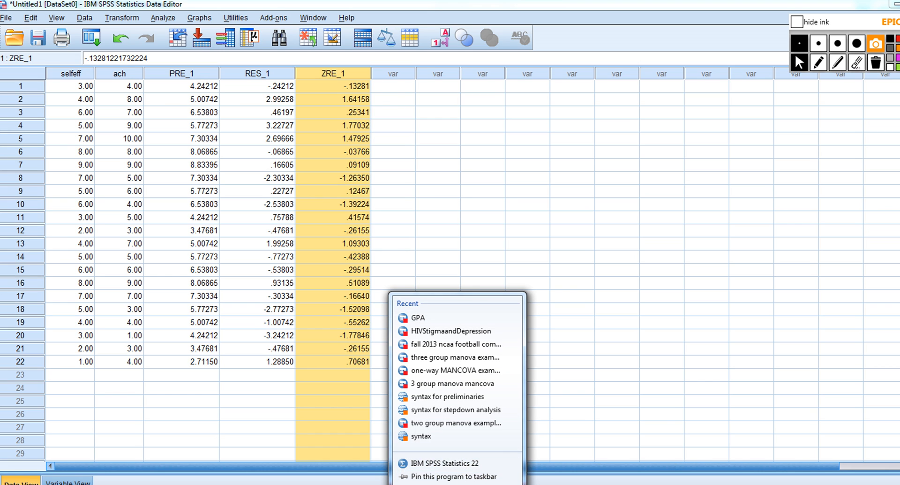
pyautogui.click(666, 407)
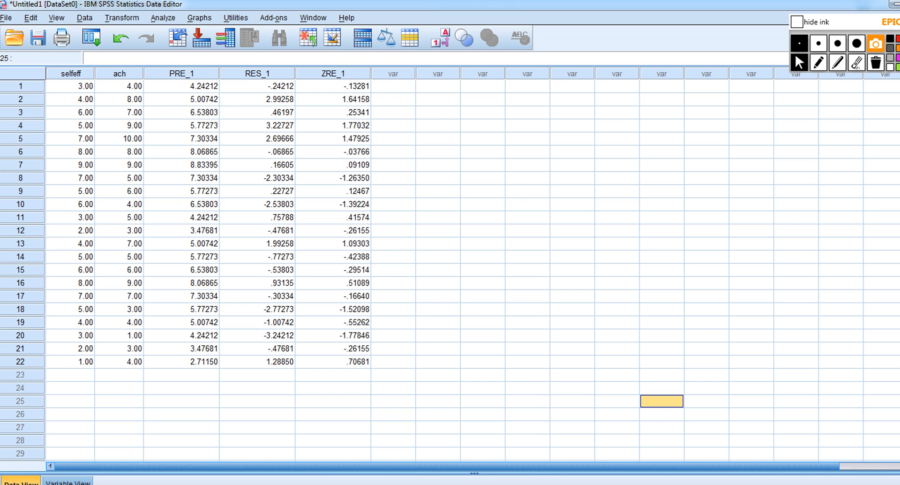
pyautogui.moveTo(458, 483)
pyautogui.click(638, 462)
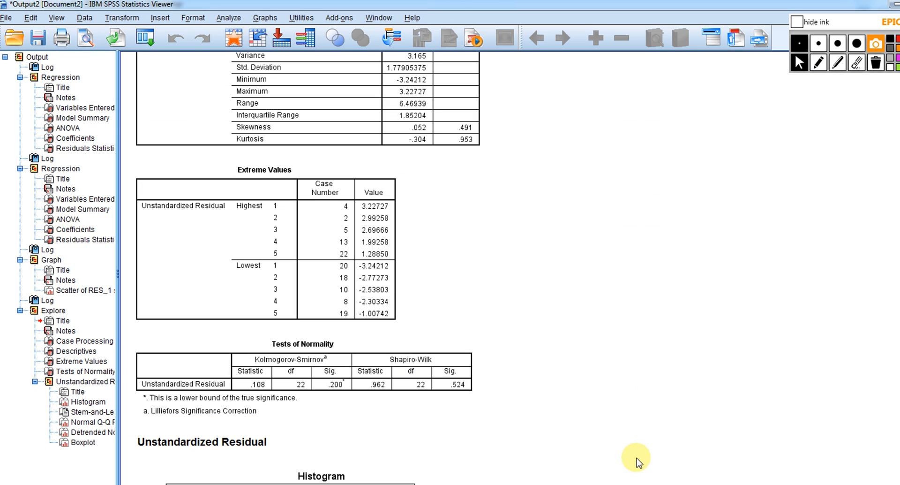
# Examine the residuals' Extreme Values and Tests of Normality tables along with the Q-Q plots and boxplot
pyautogui.scroll(1, 309, 267)
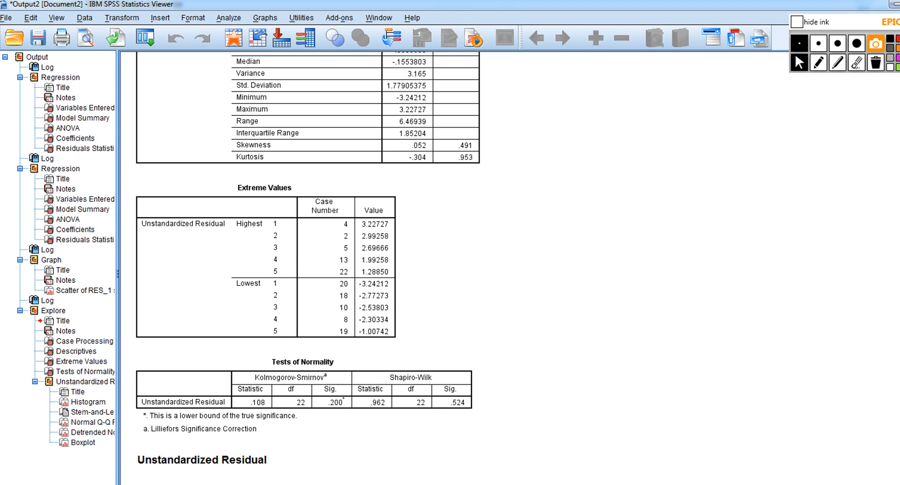
pyautogui.scroll(-20, 308, 268)
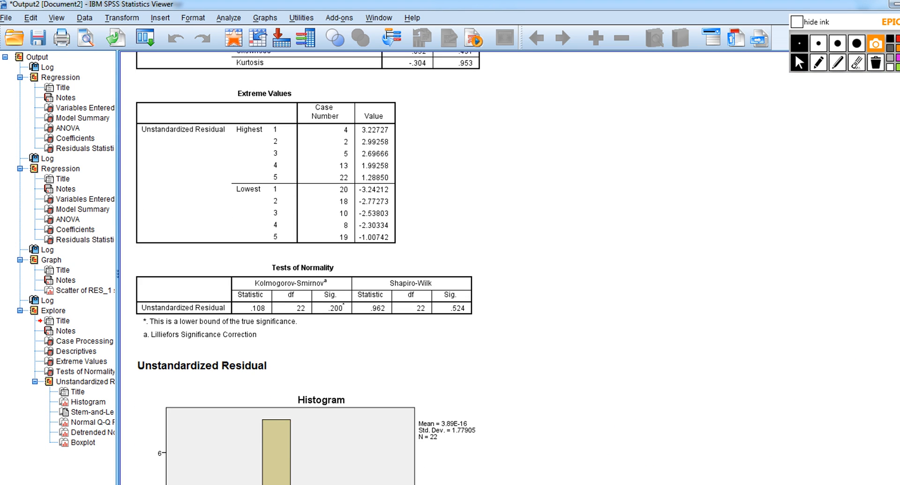
pyautogui.scroll(-20, 309, 268)
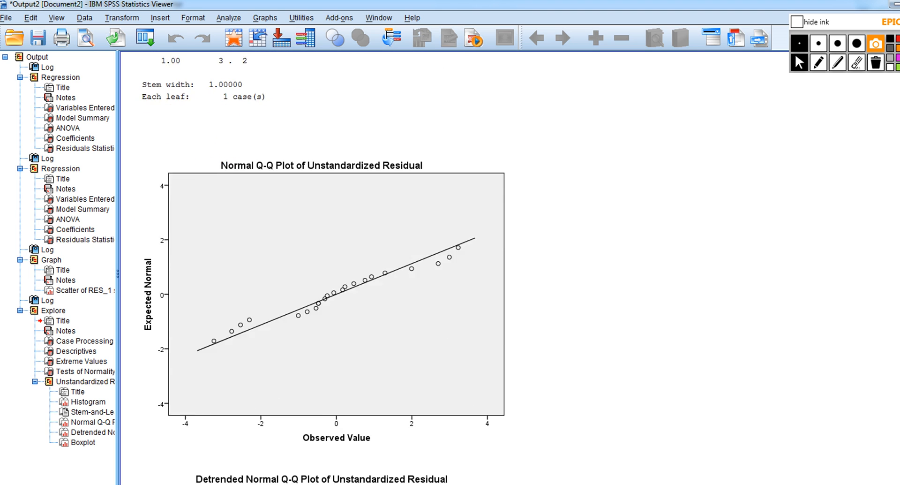
pyautogui.scroll(-6, 308, 267)
pyautogui.scroll(20, 308, 267)
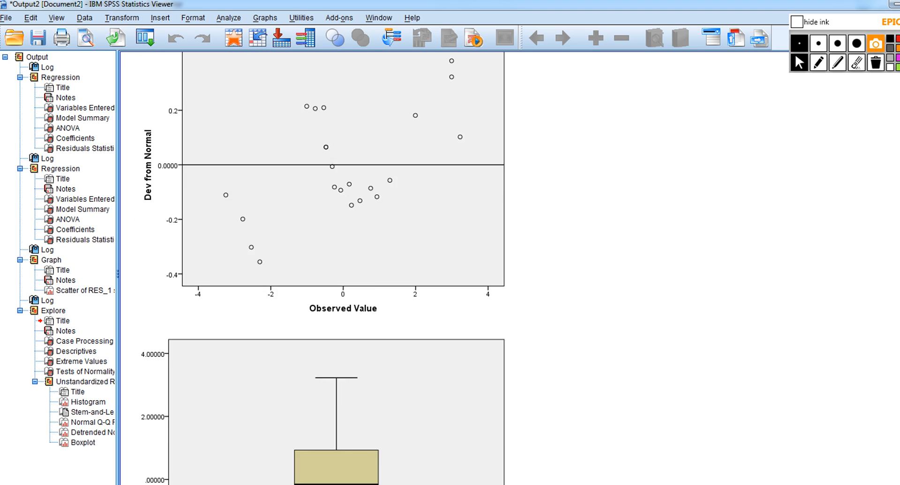
pyautogui.scroll(15, 506, 197)
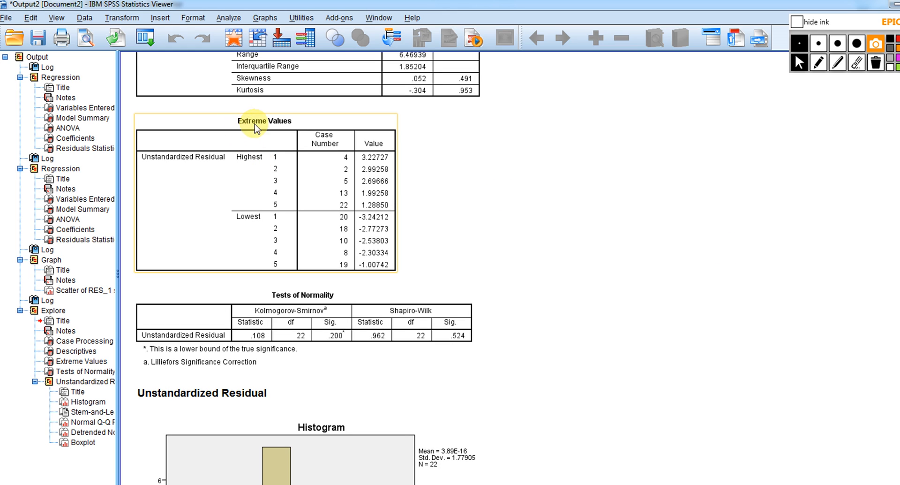
pyautogui.click(819, 61)
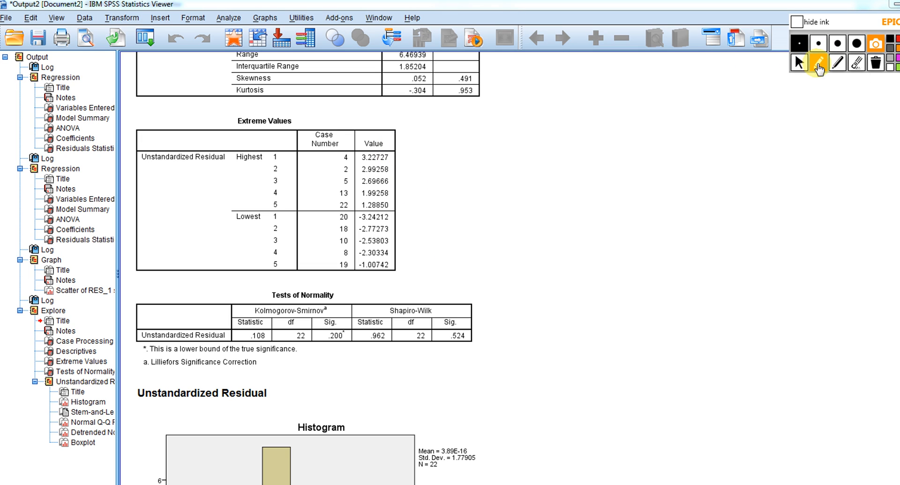
pyautogui.click(800, 63)
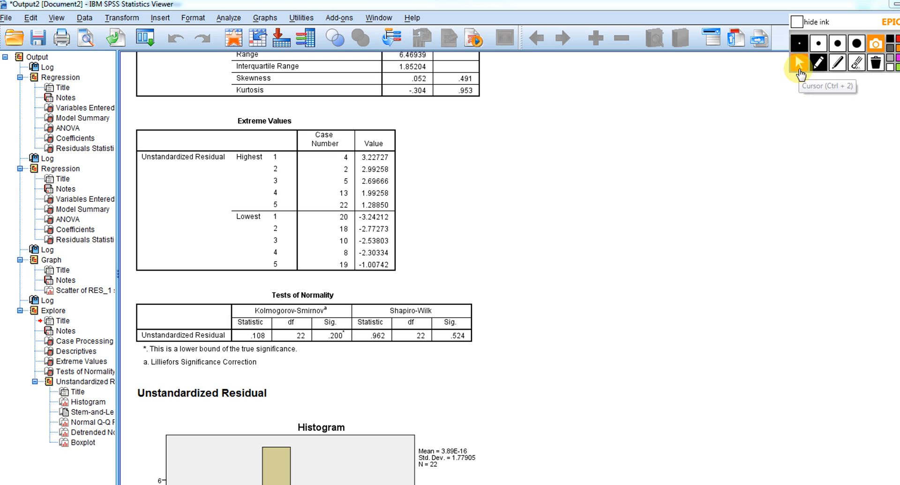
# Switch to the Untitled1 data, mark case 4 with its RES_1 and ZRE_1 values in red ink, and erase the marks
pyautogui.click(490, 484)
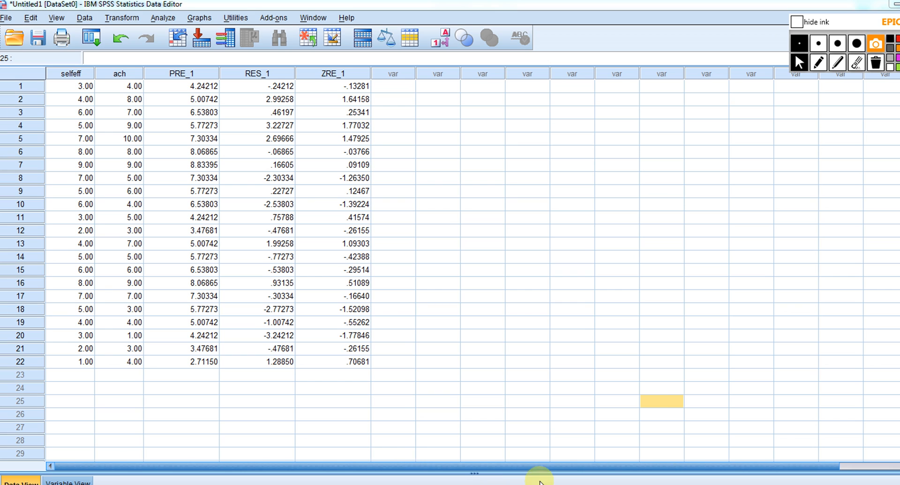
pyautogui.click(819, 62)
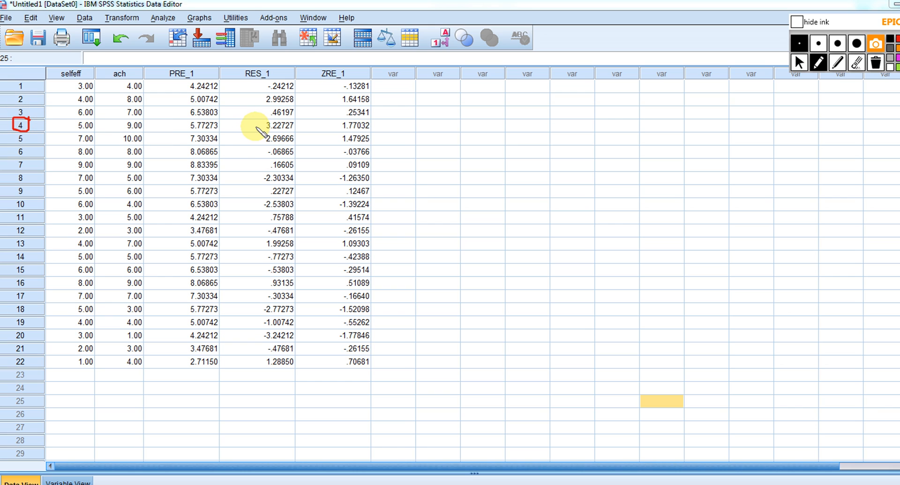
pyautogui.moveTo(242, 126)
pyautogui.mouseDown()
pyautogui.moveTo(259, 131)
pyautogui.moveTo(251, 129)
pyautogui.mouseUp()
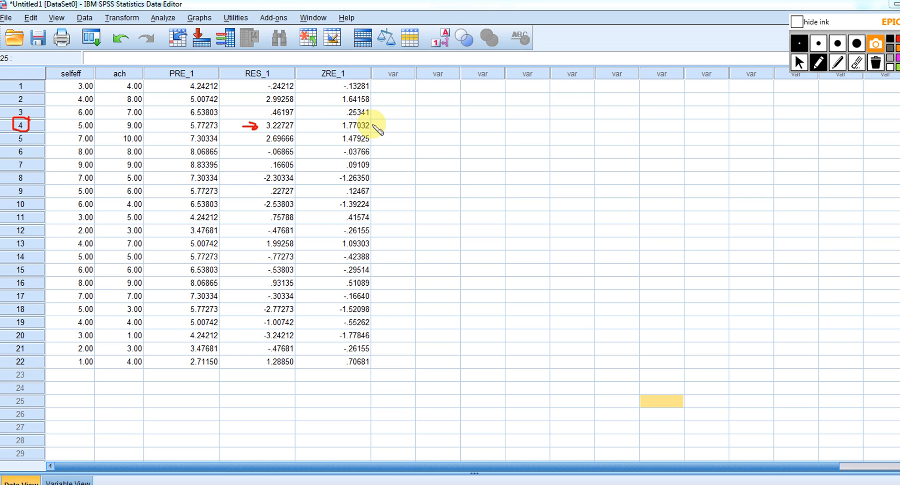
pyautogui.moveTo(376, 124)
pyautogui.mouseDown()
pyautogui.moveTo(349, 112)
pyautogui.moveTo(329, 123)
pyautogui.moveTo(356, 136)
pyautogui.moveTo(388, 123)
pyautogui.mouseUp()
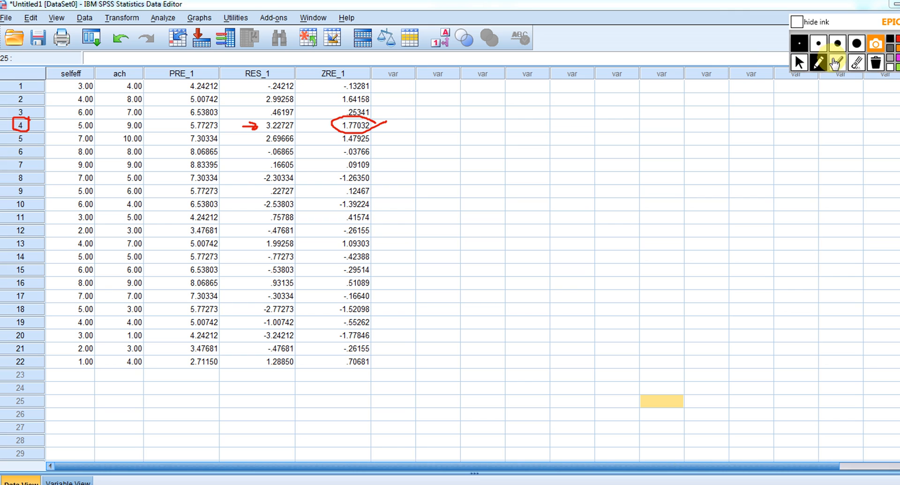
pyautogui.click(878, 67)
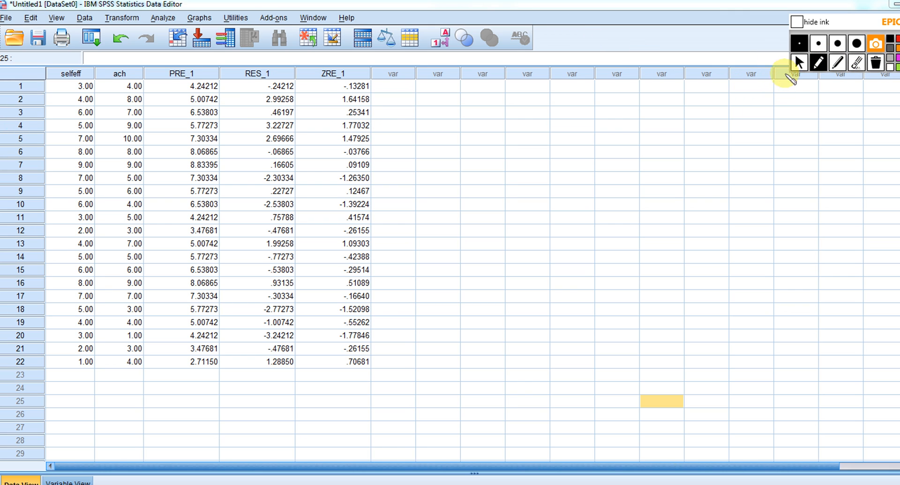
pyautogui.click(799, 65)
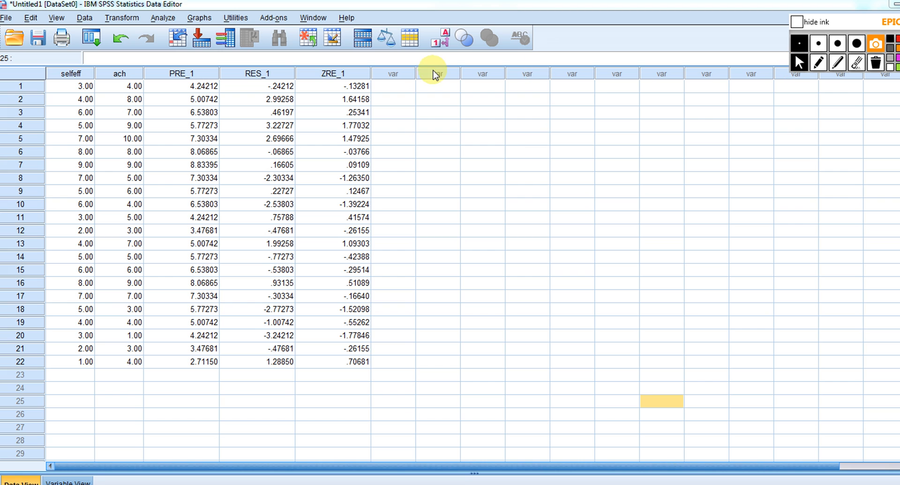
# Rerun the linear regression of ach on selfeff, additionally saving the studentized residuals
pyautogui.click(171, 20)
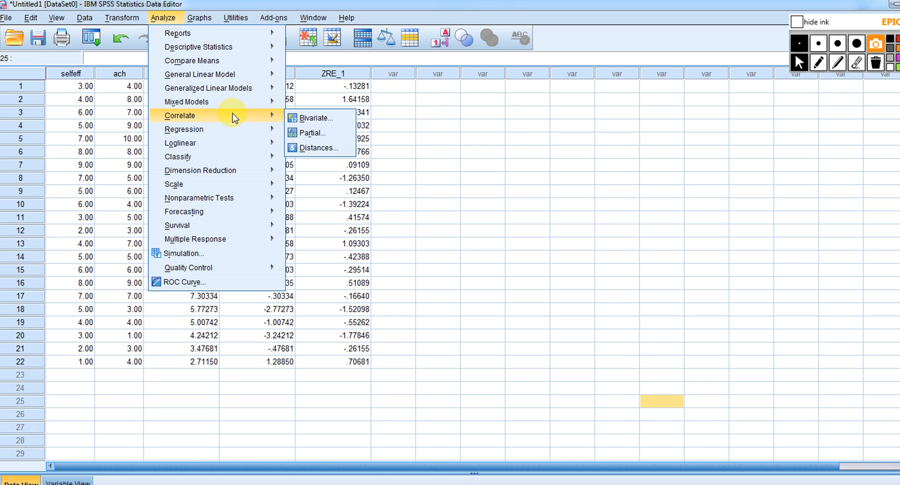
pyautogui.moveTo(250, 134)
pyautogui.click(319, 147)
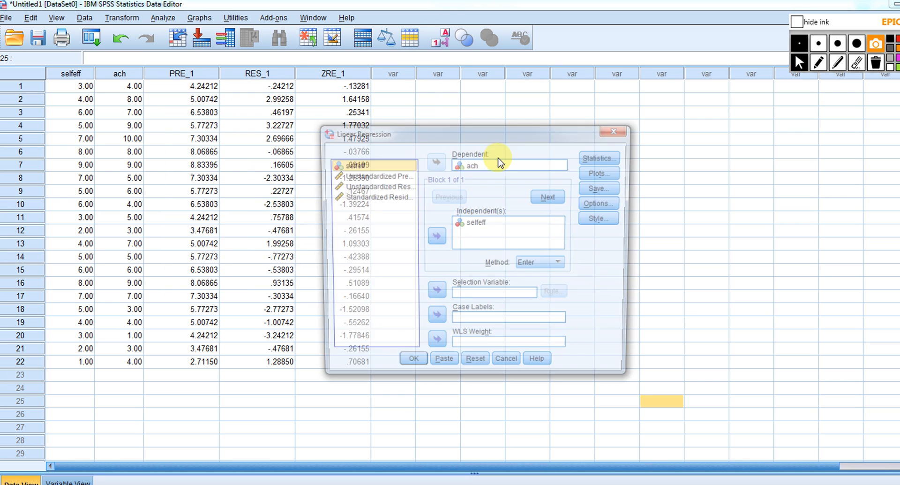
pyautogui.click(611, 189)
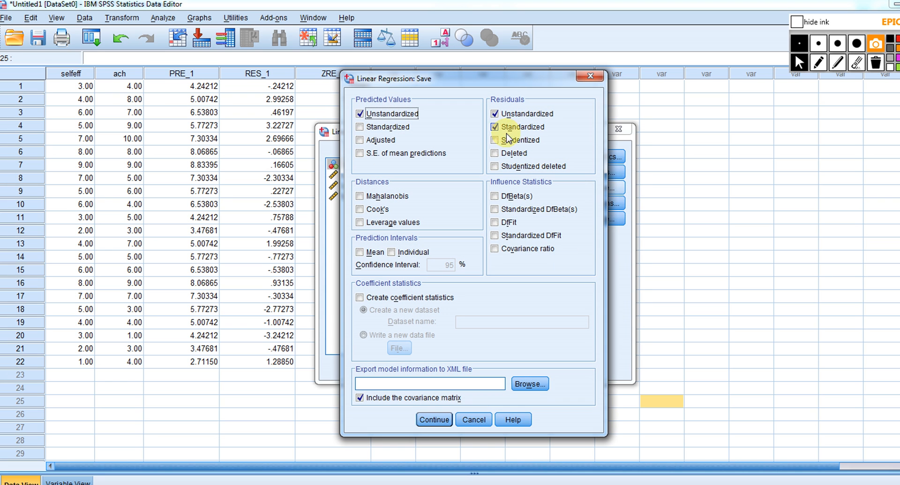
pyautogui.click(432, 424)
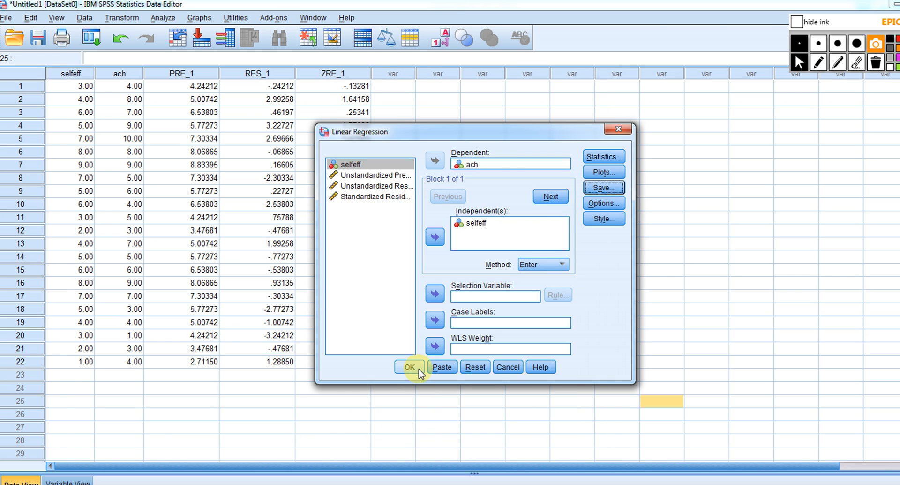
pyautogui.click(420, 373)
# Return to the Untitled1 data and compare the saved predicted value and residual columns from PRE_1 through SRE_1
pyautogui.moveTo(436, 467)
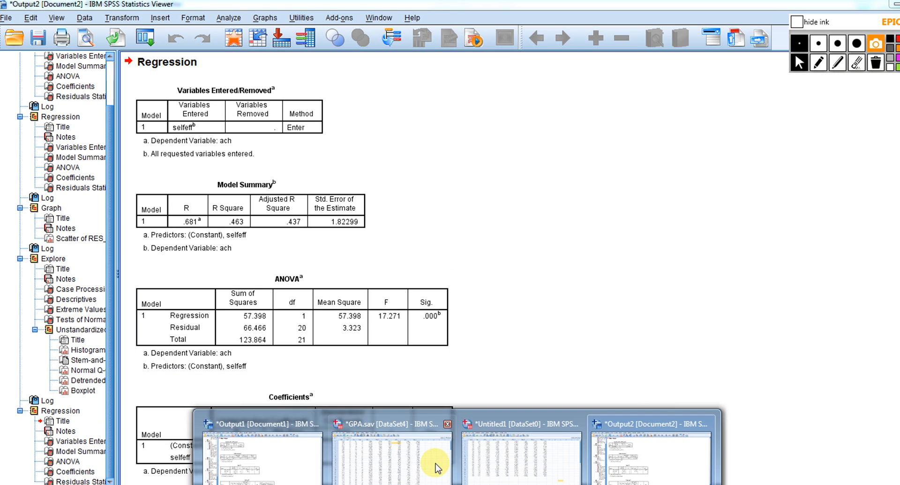
pyautogui.click(487, 461)
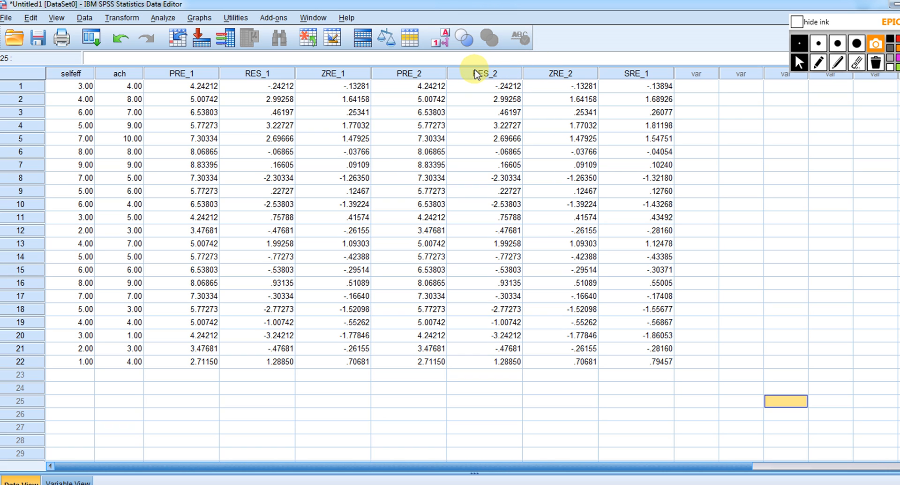
pyautogui.click(268, 75)
pyautogui.click(333, 74)
pyautogui.click(399, 73)
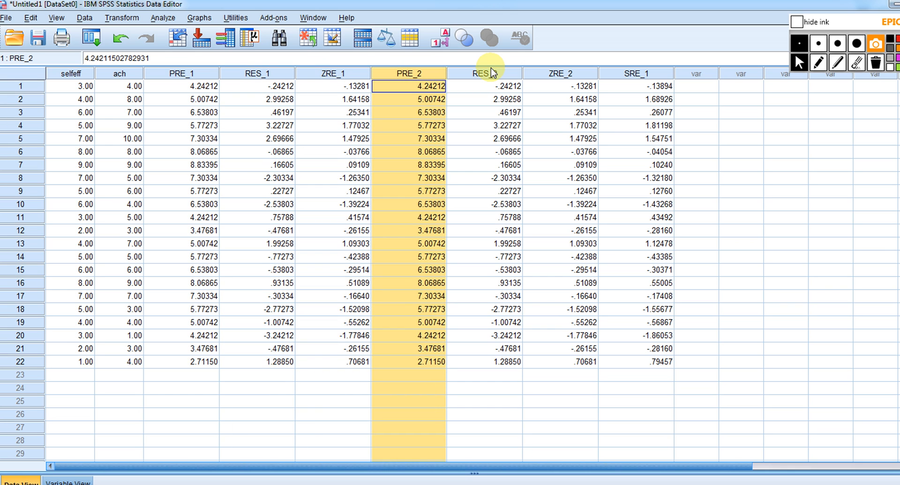
pyautogui.click(265, 74)
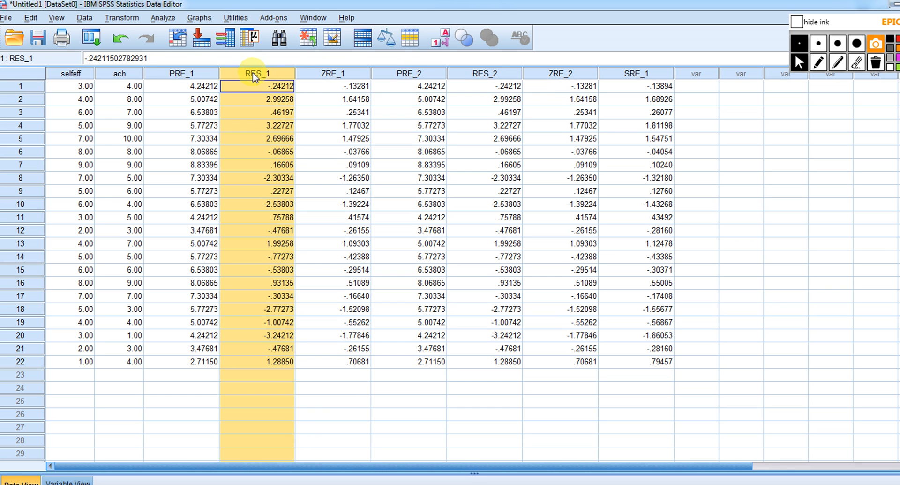
pyautogui.click(210, 74)
pyautogui.click(248, 75)
pyautogui.click(323, 74)
pyautogui.click(277, 74)
pyautogui.click(329, 74)
pyautogui.click(412, 74)
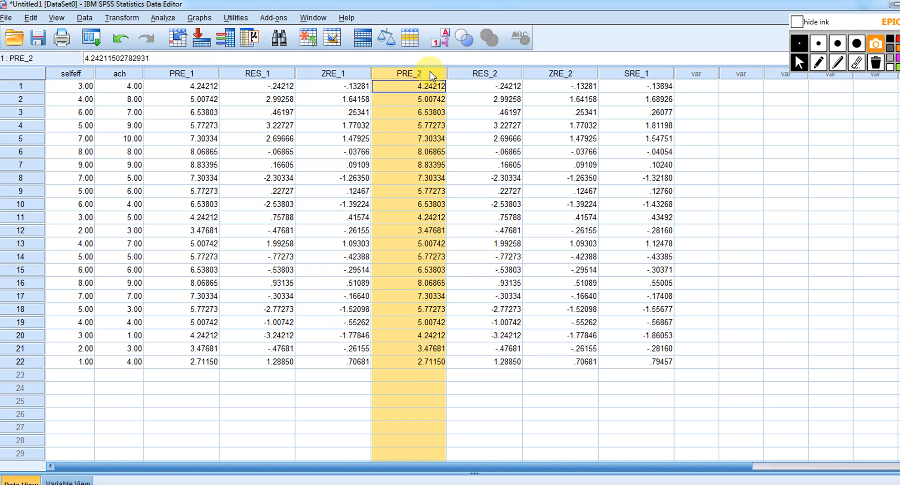
pyautogui.rightClick(540, 76)
pyautogui.click(507, 75)
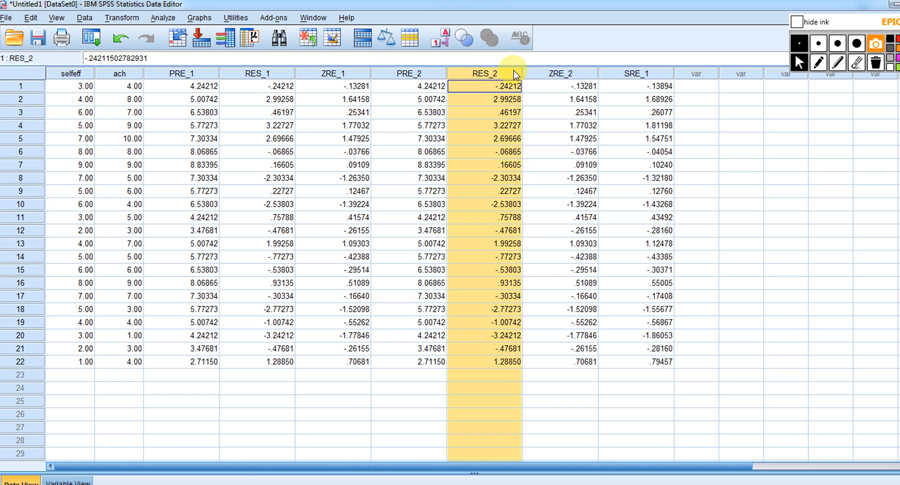
pyautogui.click(535, 74)
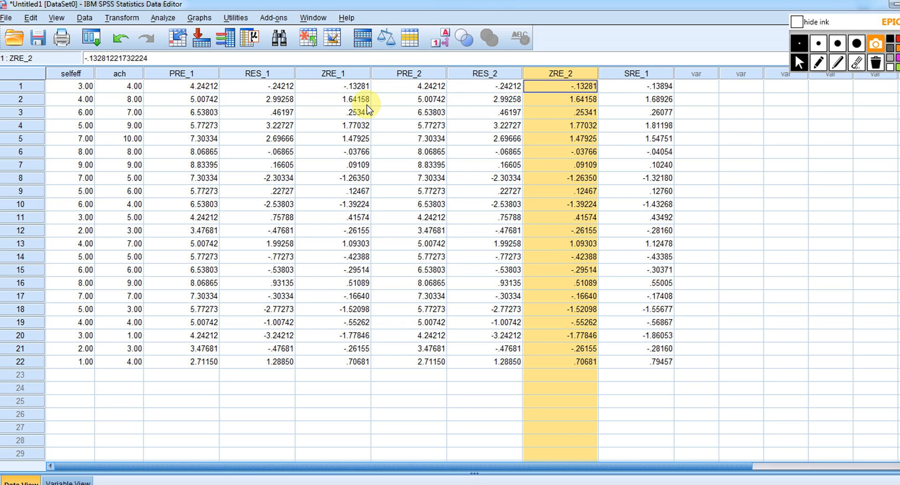
pyautogui.click(637, 73)
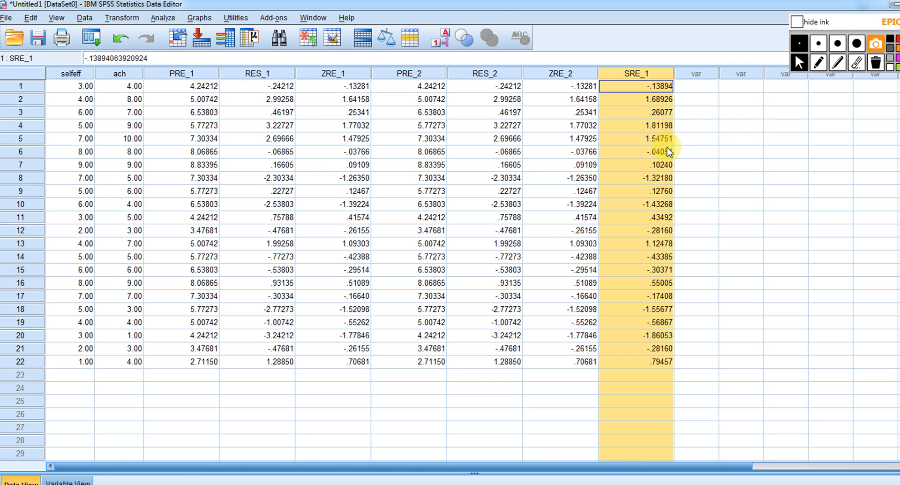
pyautogui.click(751, 191)
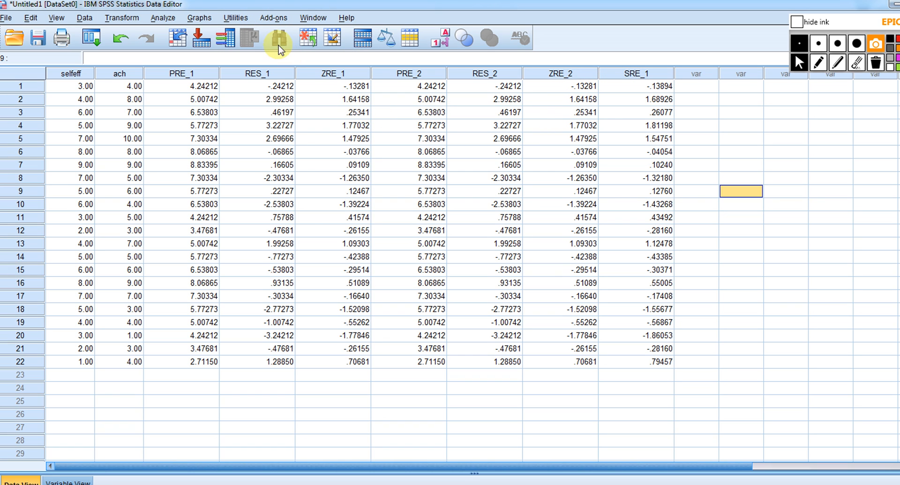
# Create a simple scatterplot with the standardized residual ZRE_2 on the Y axis and selfeff on the X axis
pyautogui.click(200, 17)
pyautogui.moveTo(282, 93)
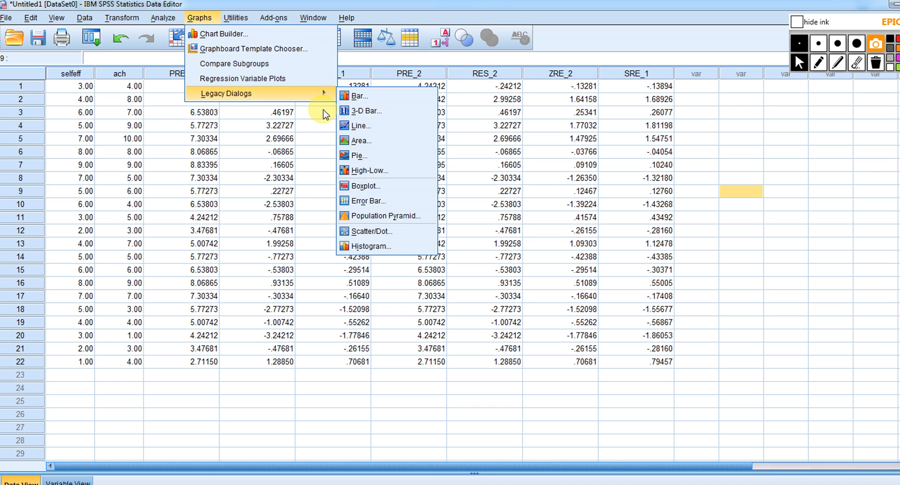
pyautogui.click(387, 233)
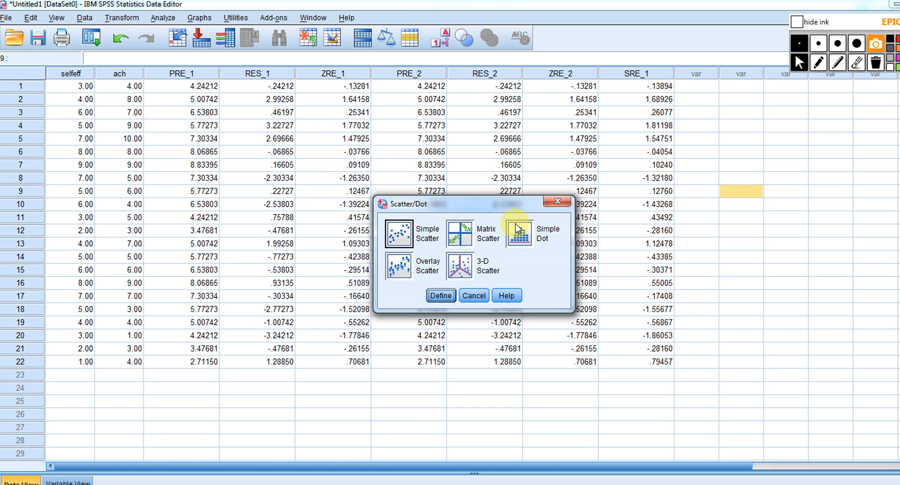
pyautogui.click(441, 296)
pyautogui.click(511, 120)
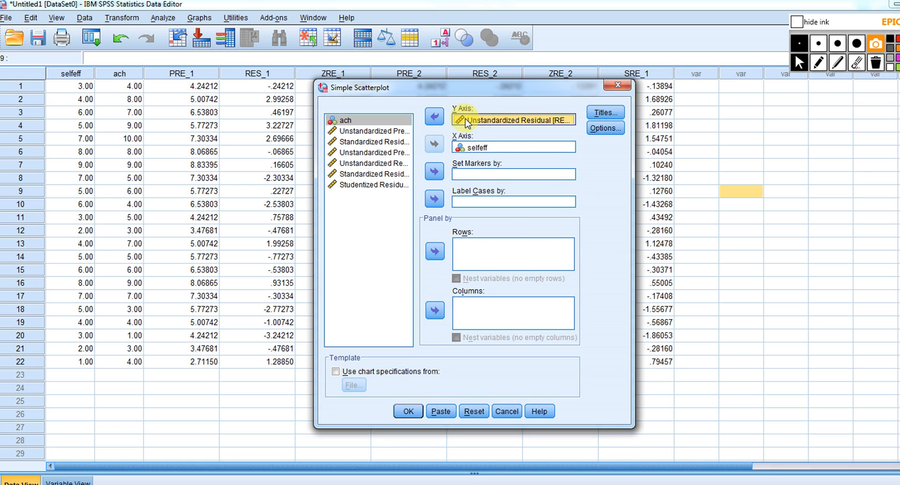
pyautogui.click(434, 116)
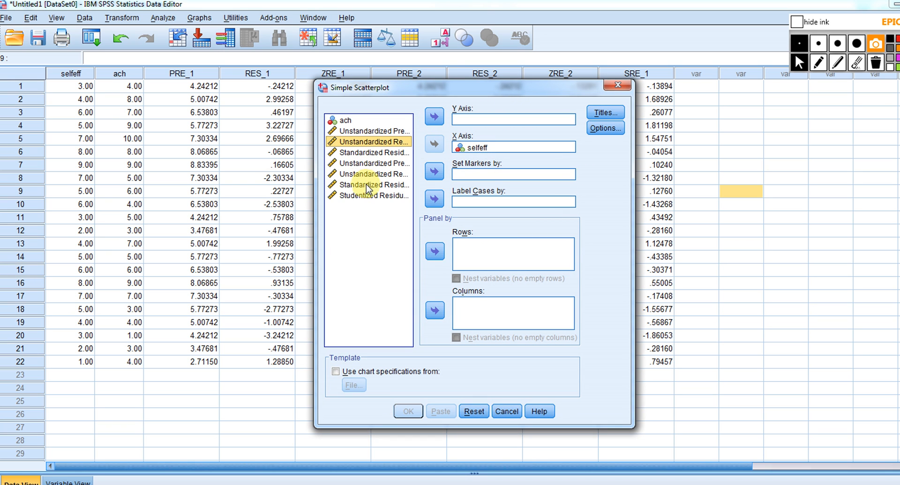
pyautogui.click(378, 186)
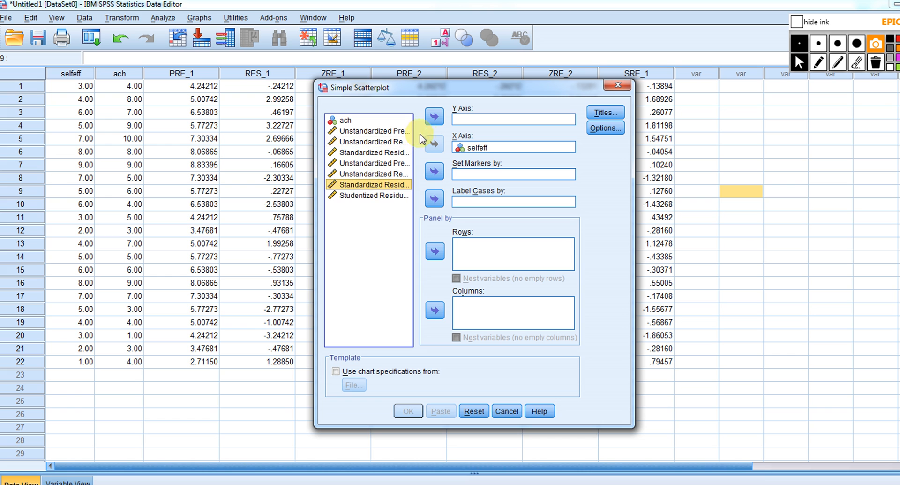
pyautogui.click(434, 116)
pyautogui.click(409, 411)
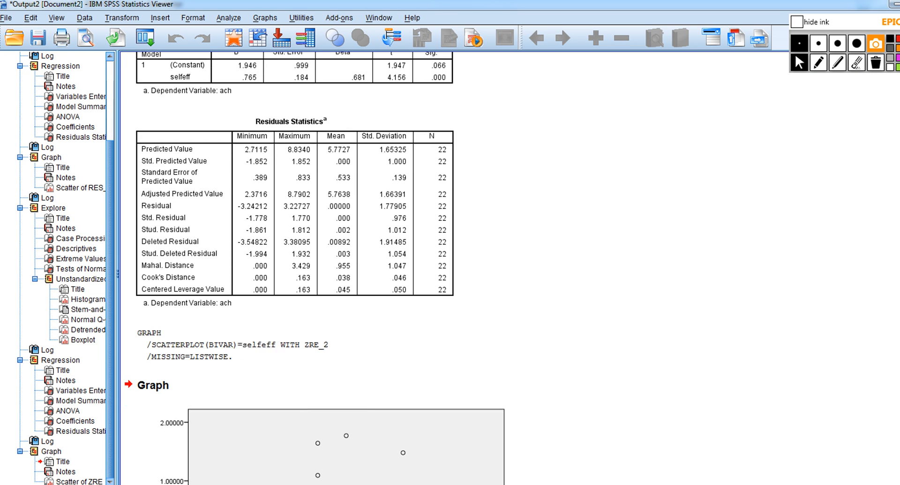
# Draw red lines across the residual scatterplot at 2 and -2 on the Y axis, and erase them
pyautogui.click(291, 263)
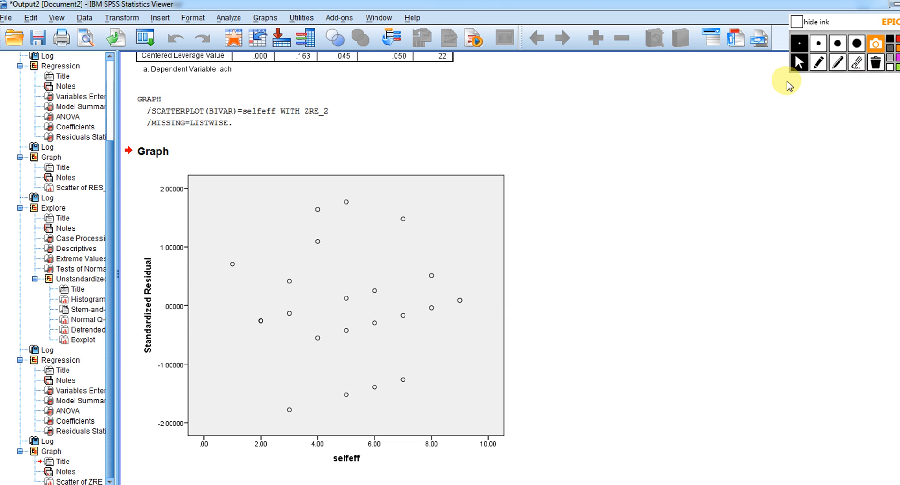
pyautogui.click(818, 64)
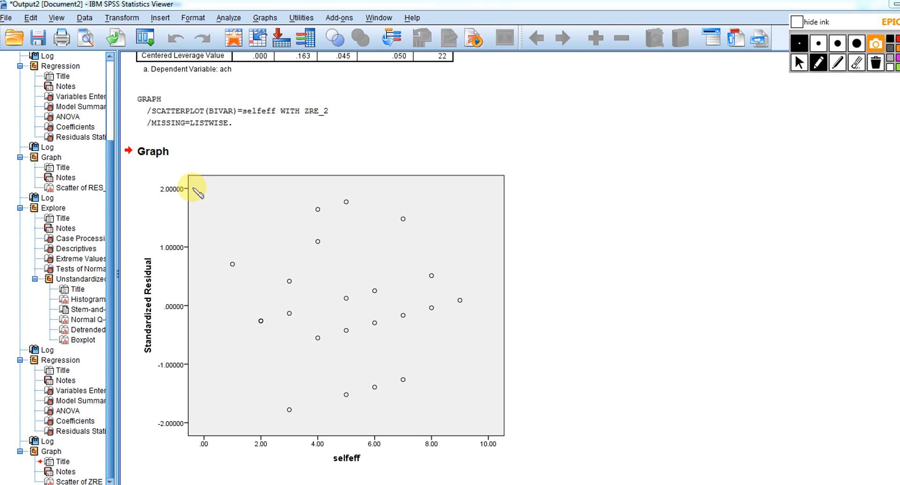
pyautogui.moveTo(193, 188); pyautogui.dragTo(509, 188)
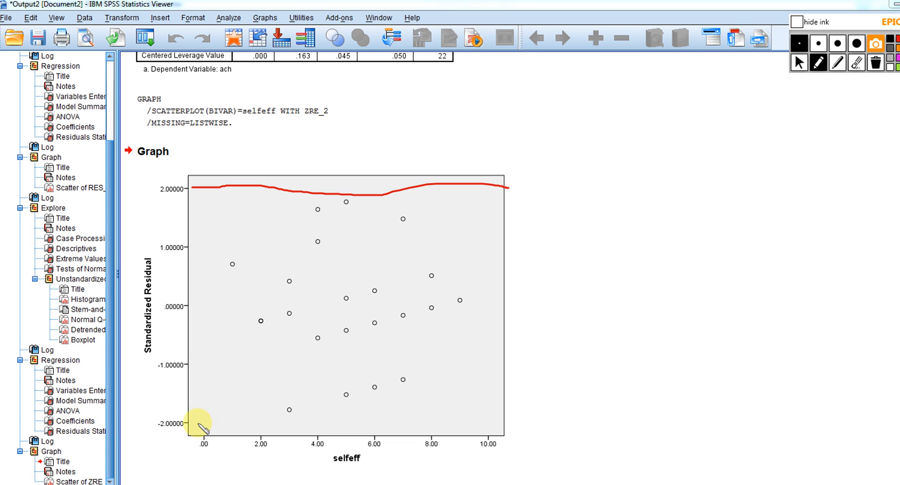
pyautogui.moveTo(197, 423); pyautogui.dragTo(530, 411)
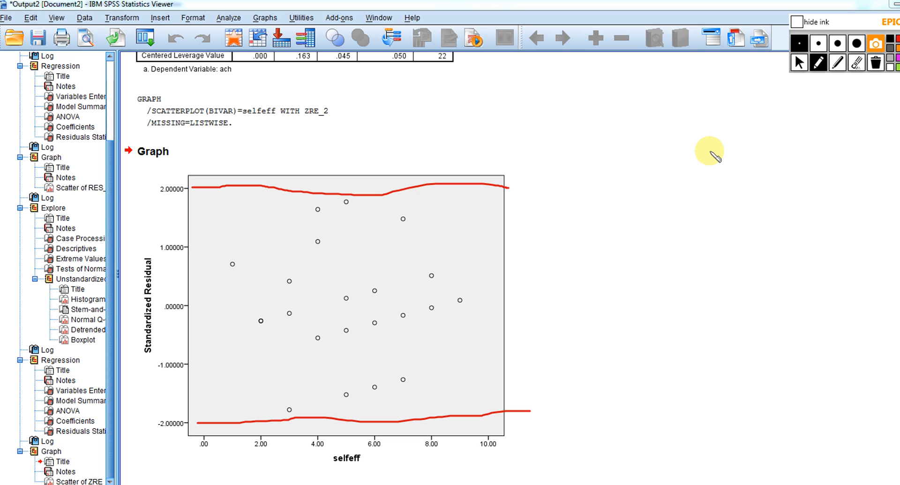
pyautogui.click(875, 64)
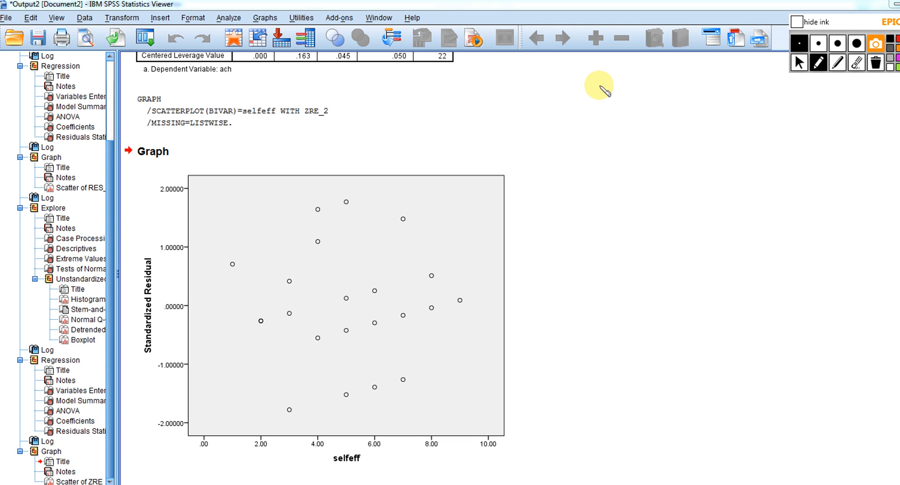
# Sketch a pair of axes labelled y and x beside the scatterplot and add dots forming a rising cluster
pyautogui.moveTo(599, 86)
pyautogui.mouseDown()
pyautogui.moveTo(601, 151)
pyautogui.moveTo(713, 154)
pyautogui.moveTo(723, 172)
pyautogui.moveTo(706, 171)
pyautogui.mouseUp()
pyautogui.moveTo(581, 76)
pyautogui.mouseDown()
pyautogui.moveTo(589, 75)
pyautogui.moveTo(582, 83)
pyautogui.mouseUp()
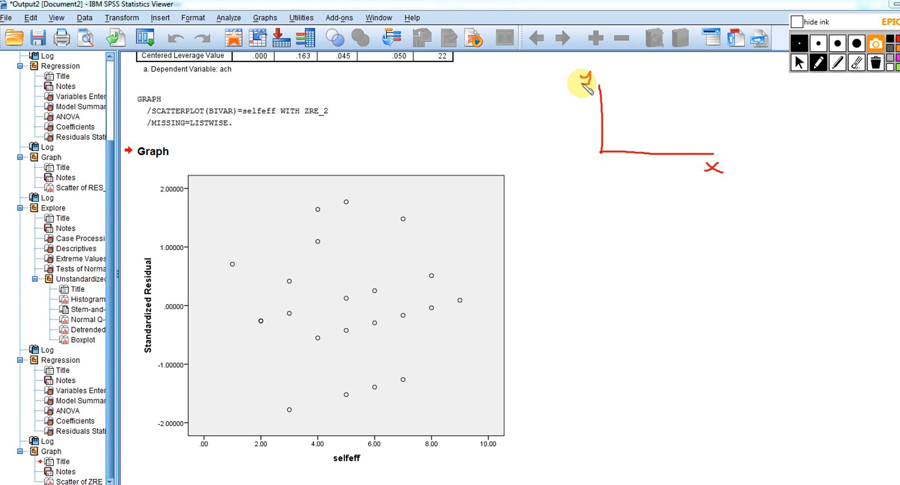
pyautogui.click(615, 131)
pyautogui.click(613, 123)
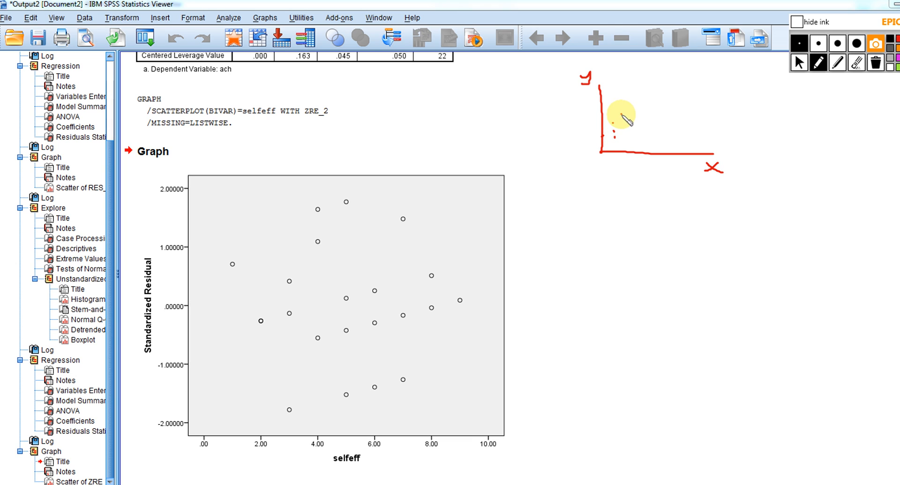
pyautogui.click(621, 114)
pyautogui.click(624, 124)
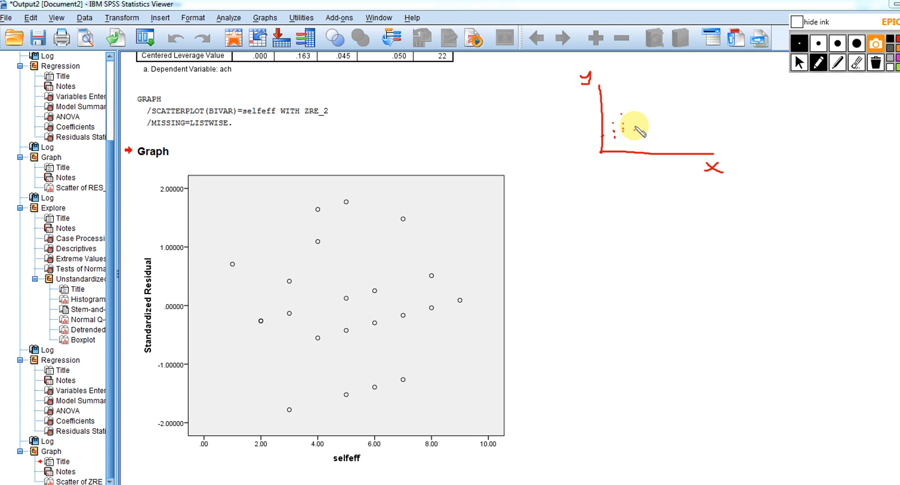
pyautogui.click(634, 126)
pyautogui.click(635, 120)
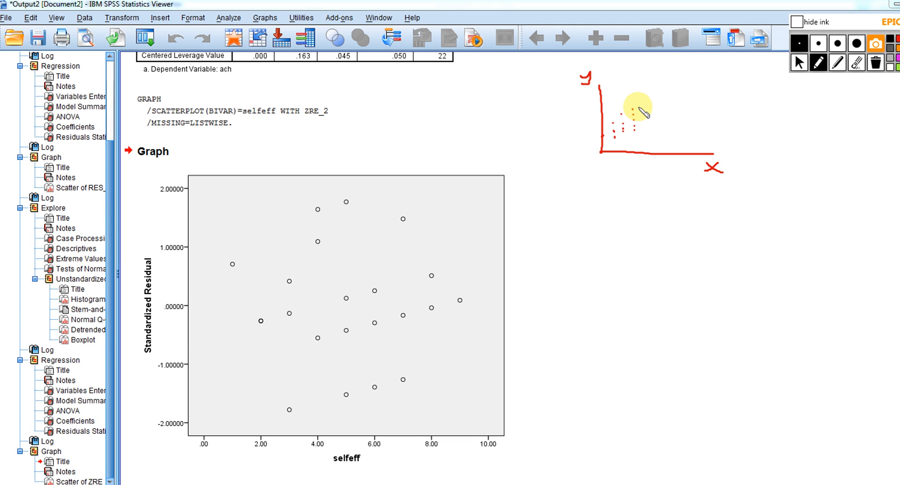
pyautogui.click(646, 126)
pyautogui.click(631, 107)
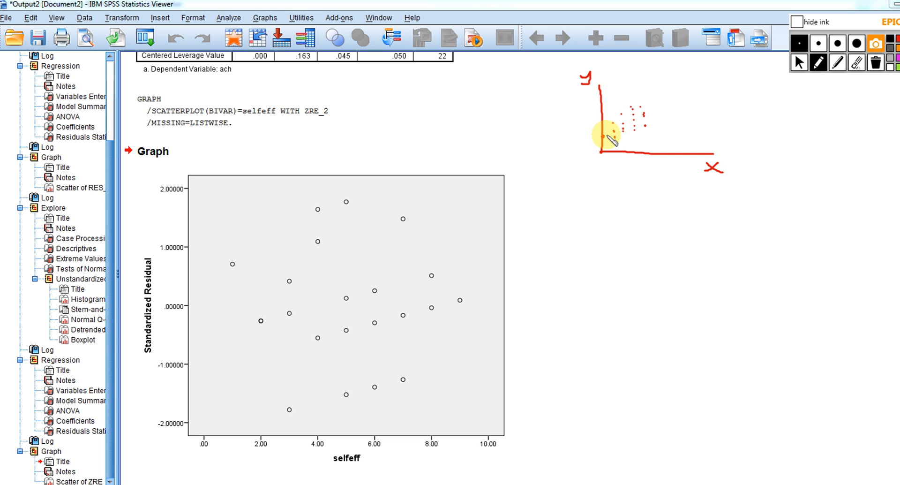
# Draw a rising fit line through the first sketch's dots, and sketch a second pair of axes labelled y and x below it
pyautogui.moveTo(606, 136); pyautogui.dragTo(688, 99)
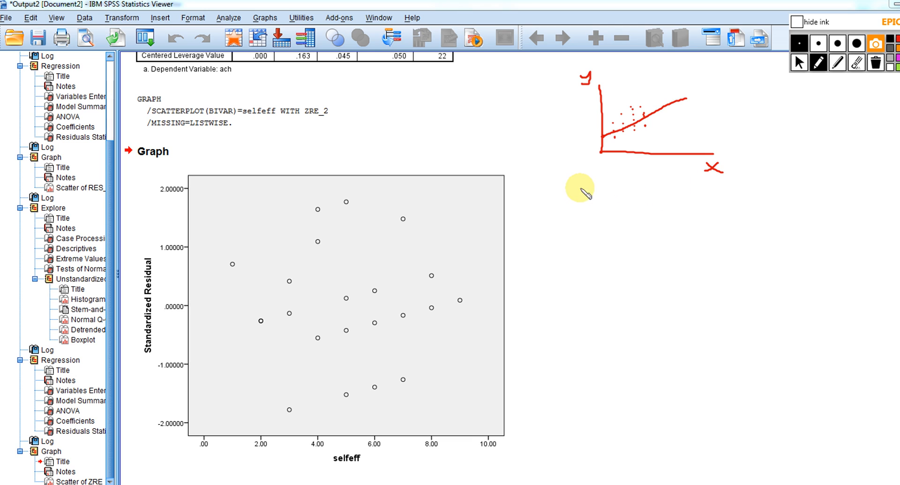
pyautogui.moveTo(568, 187)
pyautogui.mouseDown()
pyautogui.moveTo(573, 253)
pyautogui.moveTo(683, 248)
pyautogui.moveTo(674, 257)
pyautogui.mouseUp()
pyautogui.moveTo(676, 254); pyautogui.dragTo(683, 259)
pyautogui.moveTo(539, 184); pyautogui.dragTo(544, 193)
pyautogui.moveTo(547, 186); pyautogui.dragTo(538, 197)
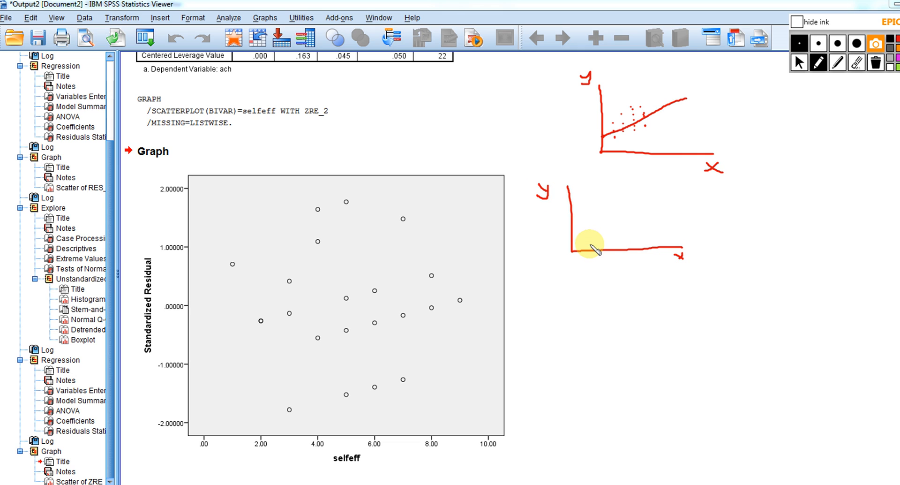
# Add dots forming an inverted-U arch in the second sketch, and draw a nearly horizontal line through them labelled b=0
pyautogui.click(584, 231)
pyautogui.click(590, 243)
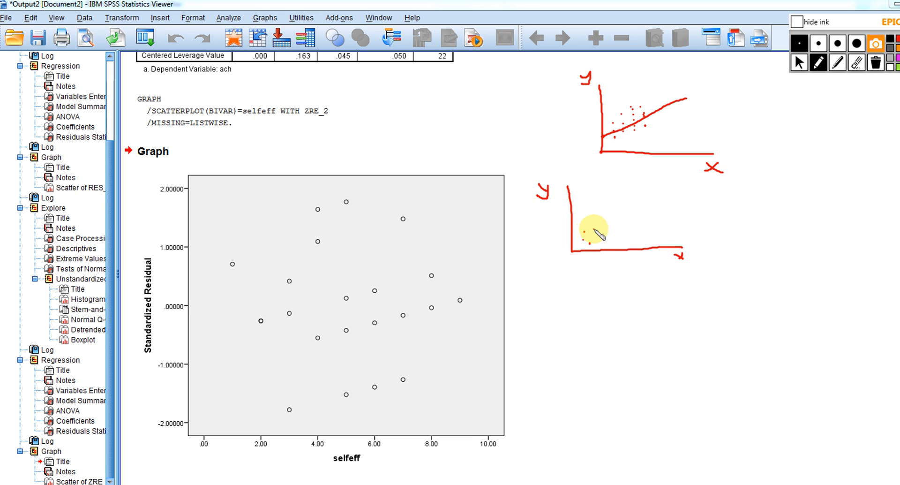
pyautogui.click(595, 229)
pyautogui.click(593, 218)
pyautogui.click(601, 216)
pyautogui.click(605, 222)
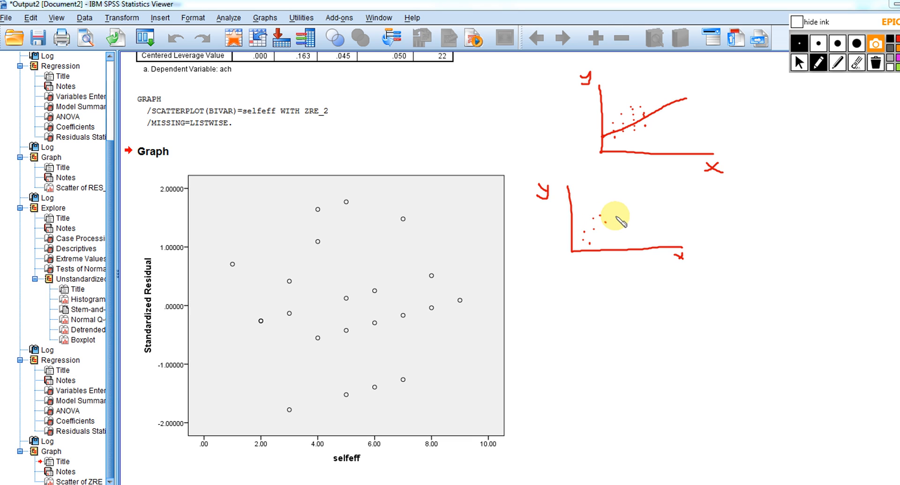
pyautogui.click(626, 222)
pyautogui.click(642, 215)
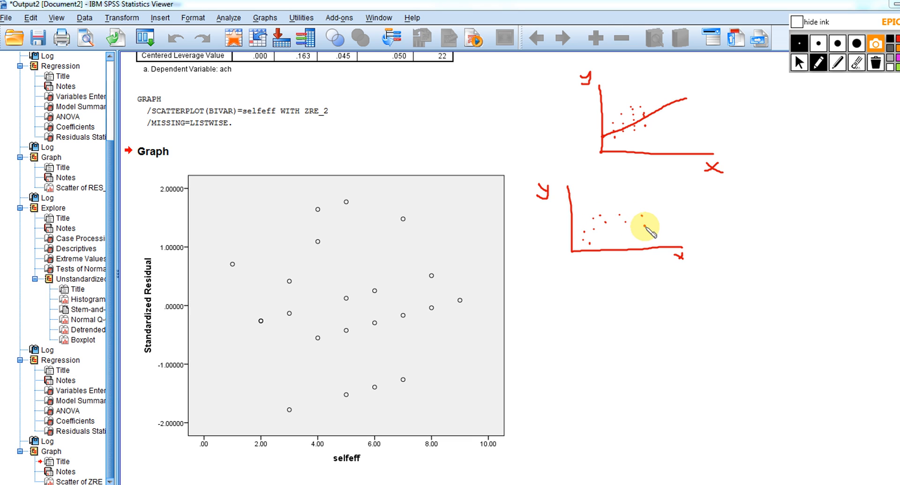
pyautogui.click(645, 225)
pyautogui.click(663, 239)
pyautogui.click(667, 233)
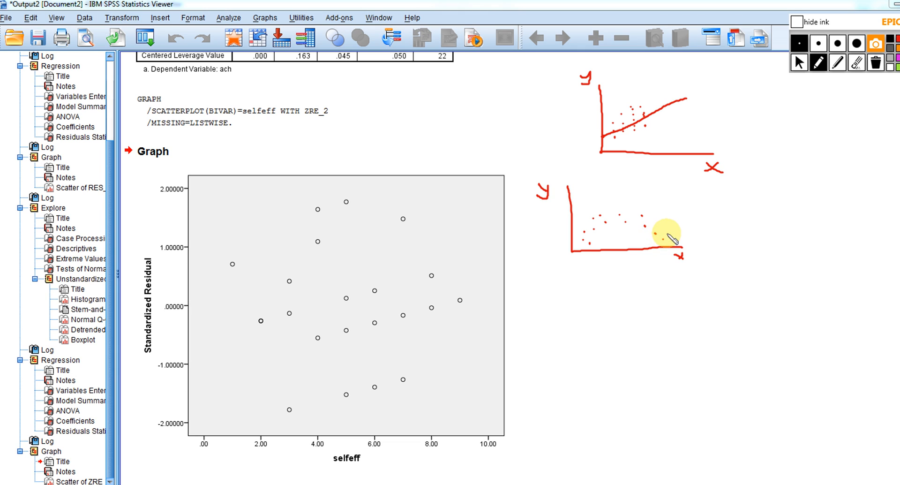
pyautogui.click(656, 224)
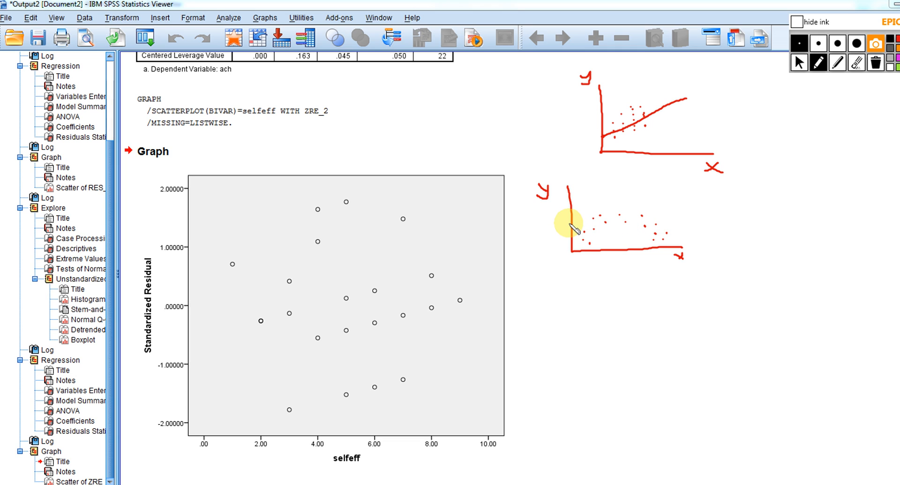
pyautogui.moveTo(573, 224)
pyautogui.mouseDown()
pyautogui.moveTo(717, 226)
pyautogui.moveTo(745, 222)
pyautogui.moveTo(743, 213)
pyautogui.mouseUp()
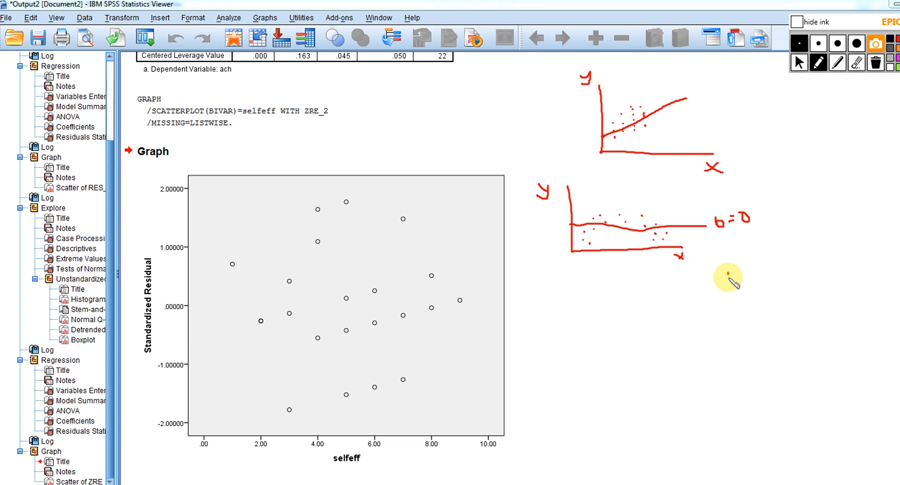
# Sketch a third pair of axes with a nearly horizontal line labelled b=0
pyautogui.moveTo(729, 274)
pyautogui.mouseDown()
pyautogui.moveTo(726, 357)
pyautogui.moveTo(839, 355)
pyautogui.mouseUp()
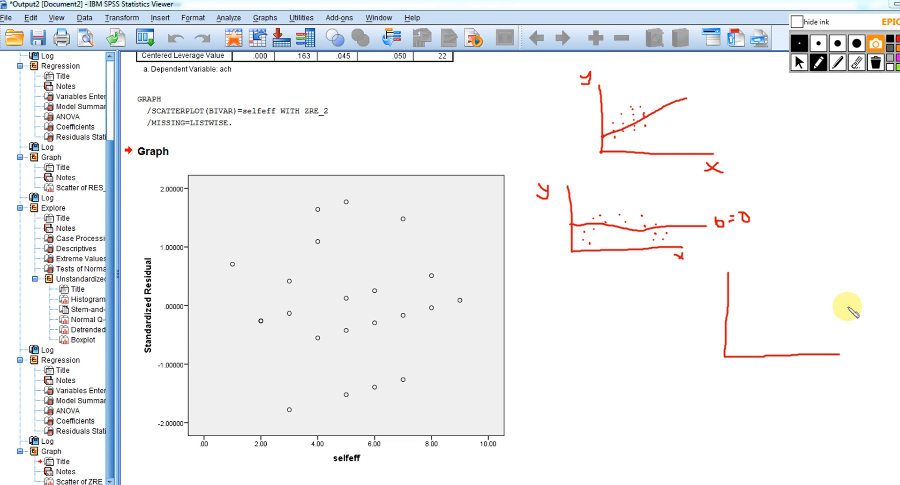
pyautogui.moveTo(848, 312); pyautogui.dragTo(850, 323)
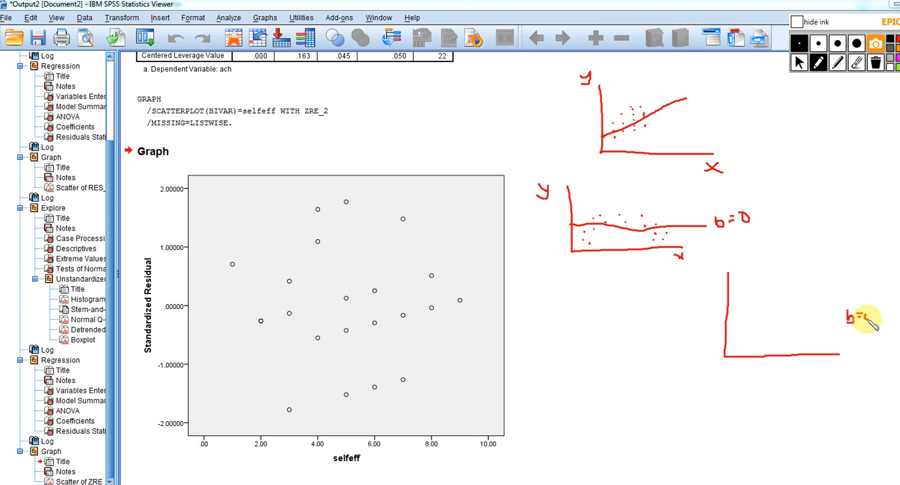
pyautogui.moveTo(866, 320); pyautogui.dragTo(870, 312)
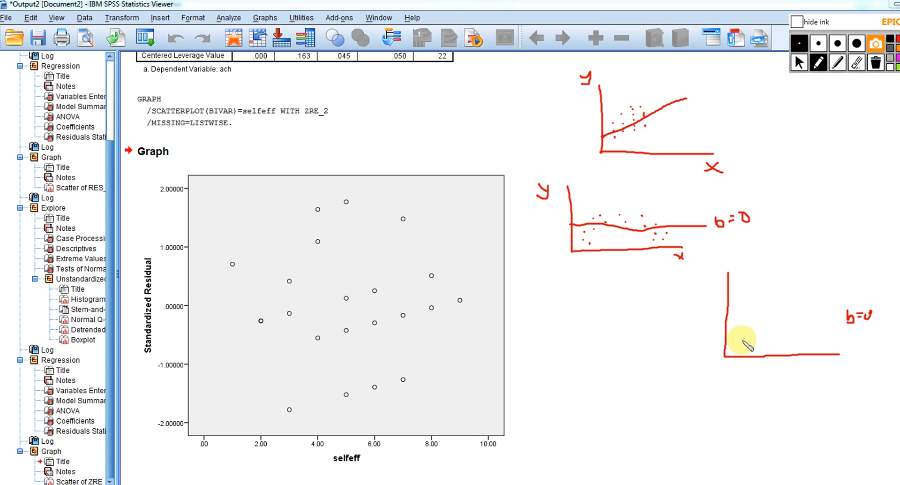
pyautogui.moveTo(728, 323); pyautogui.dragTo(808, 314)
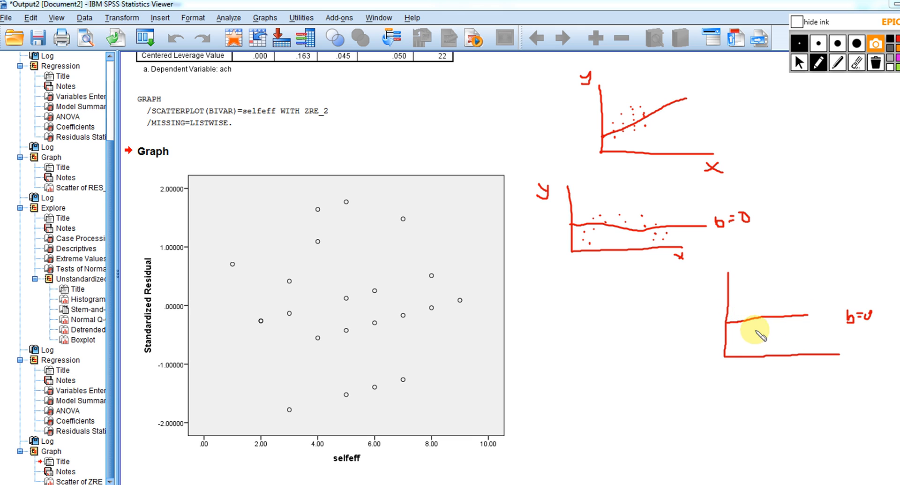
# Add a column of dots above and below the line beside the third sketch's vertical axis, and label the axes x and y
pyautogui.click(735, 345)
pyautogui.click(735, 338)
pyautogui.click(735, 328)
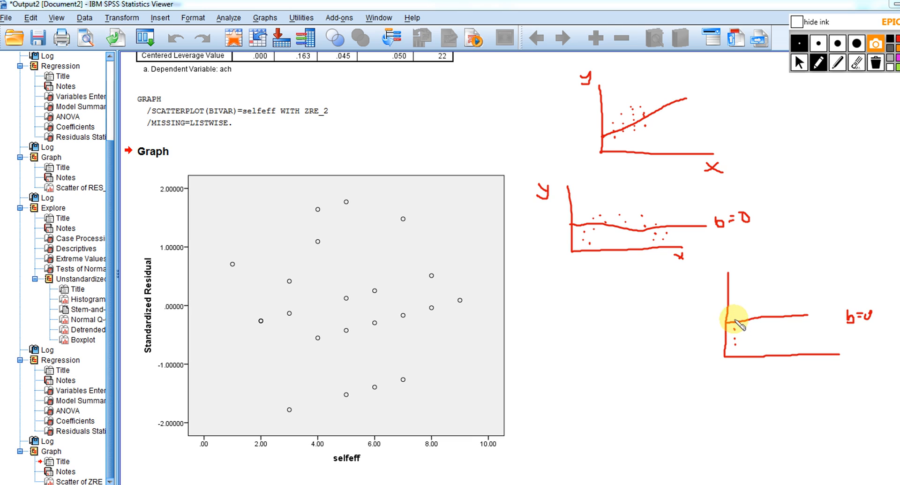
pyautogui.click(733, 308)
pyautogui.click(733, 296)
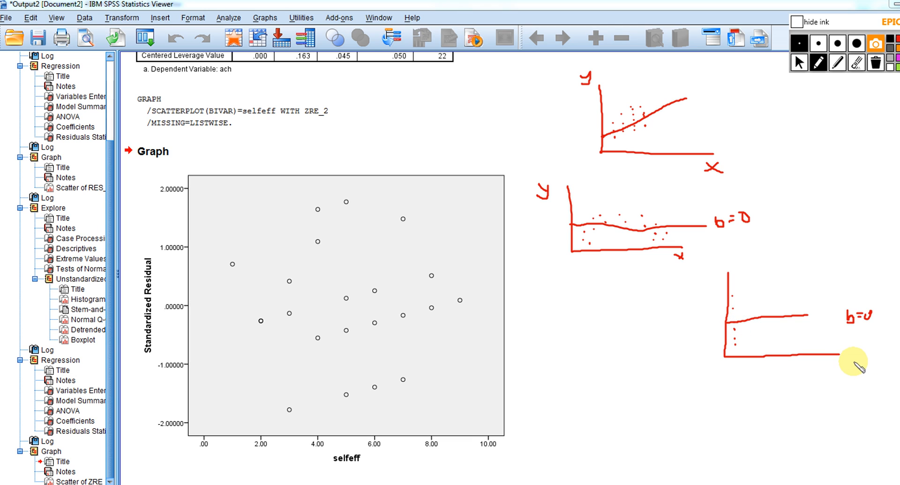
pyautogui.moveTo(842, 362)
pyautogui.mouseDown()
pyautogui.moveTo(856, 368)
pyautogui.moveTo(845, 368)
pyautogui.mouseUp()
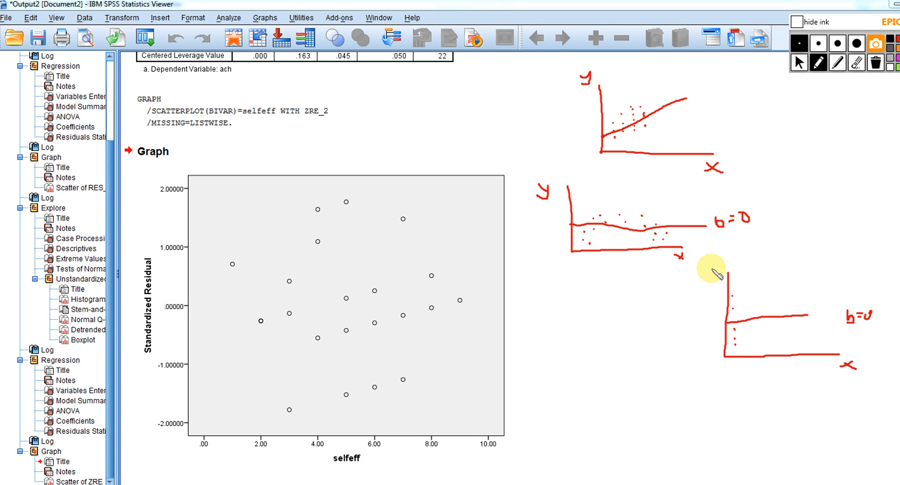
pyautogui.moveTo(713, 266); pyautogui.dragTo(715, 279)
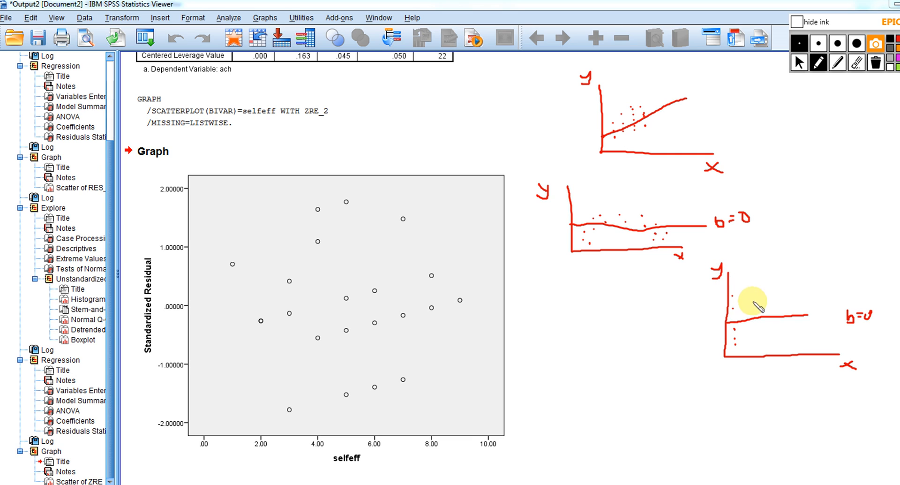
# Add four more columns of dots evenly above and below the third sketch's line, and draw a rightward arrow under its x axis
pyautogui.click(754, 338)
pyautogui.click(755, 329)
pyautogui.click(751, 301)
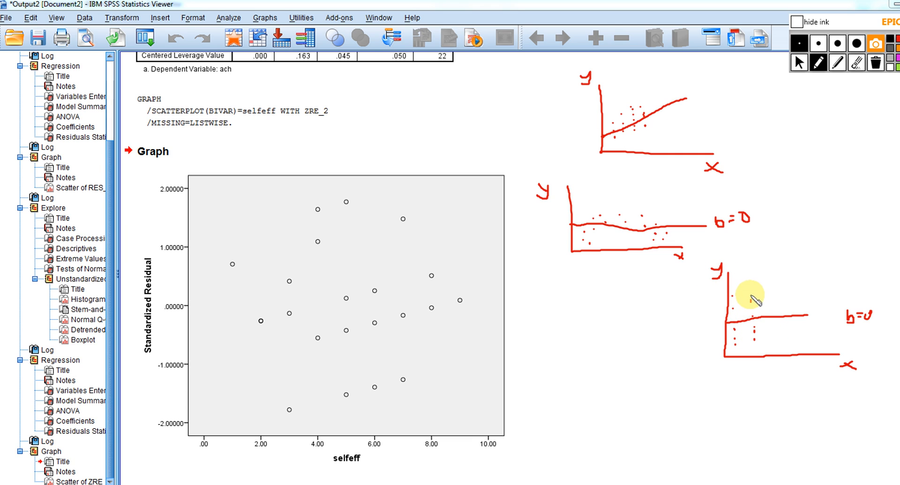
pyautogui.click(752, 294)
pyautogui.click(772, 303)
pyautogui.click(772, 309)
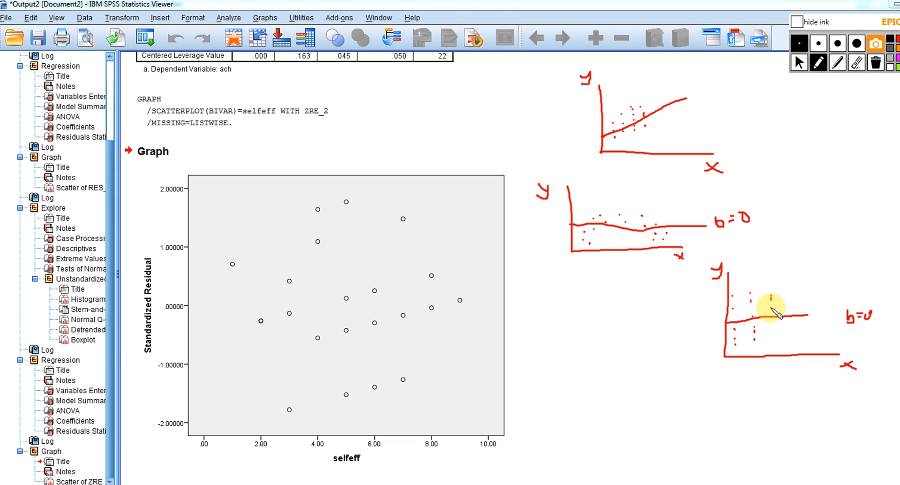
pyautogui.click(771, 328)
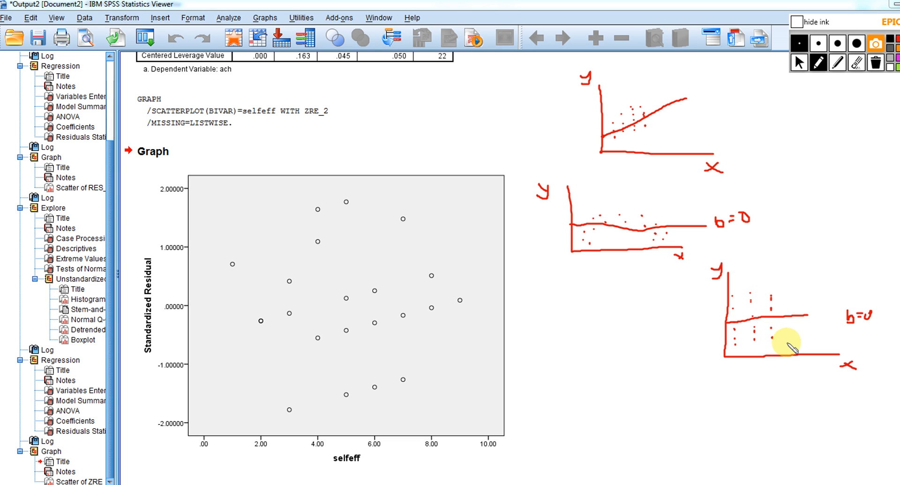
pyautogui.click(786, 329)
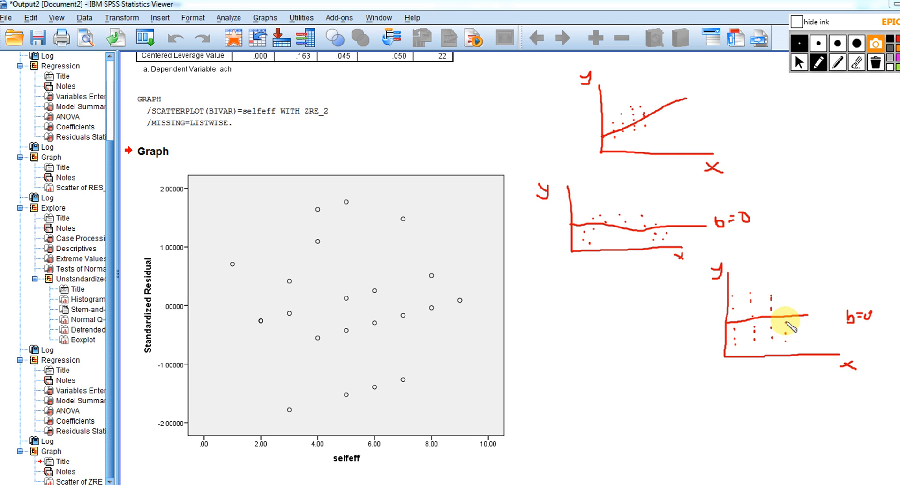
pyautogui.click(786, 311)
pyautogui.click(785, 292)
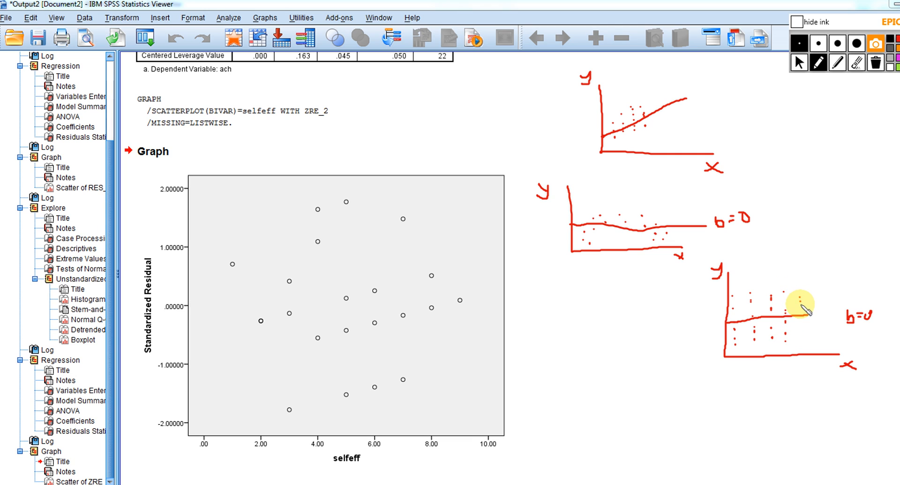
pyautogui.click(801, 305)
pyautogui.click(801, 308)
pyautogui.click(801, 312)
pyautogui.click(806, 341)
pyautogui.click(802, 326)
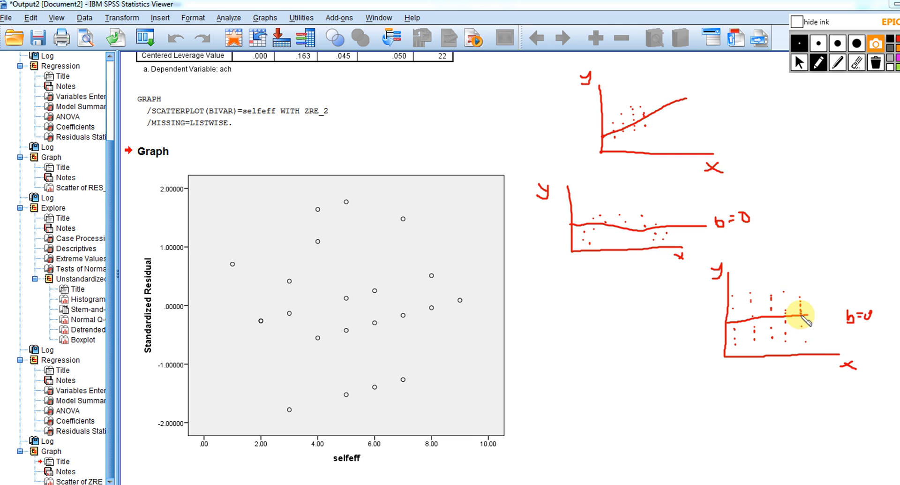
pyautogui.moveTo(740, 372)
pyautogui.mouseDown()
pyautogui.moveTo(763, 370)
pyautogui.moveTo(756, 374)
pyautogui.mouseUp()
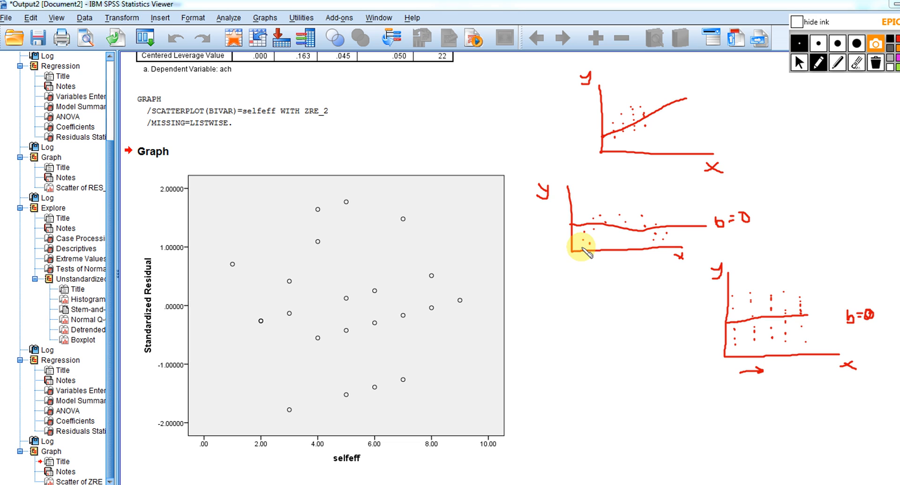
# Trace an inverted-U curve along the second sketch's dots and underline its b=0 label
pyautogui.moveTo(581, 246)
pyautogui.mouseDown()
pyautogui.moveTo(590, 228)
pyautogui.moveTo(617, 215)
pyautogui.moveTo(663, 243)
pyautogui.mouseUp()
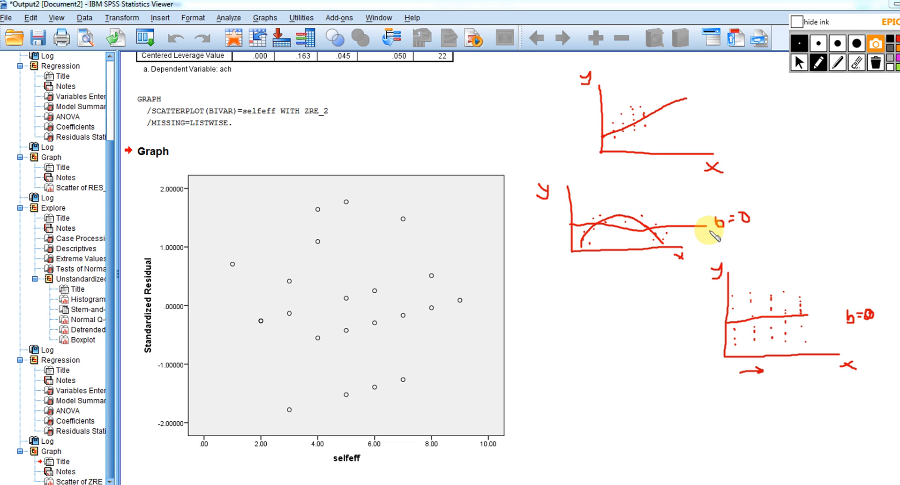
pyautogui.moveTo(721, 228); pyautogui.dragTo(745, 228)
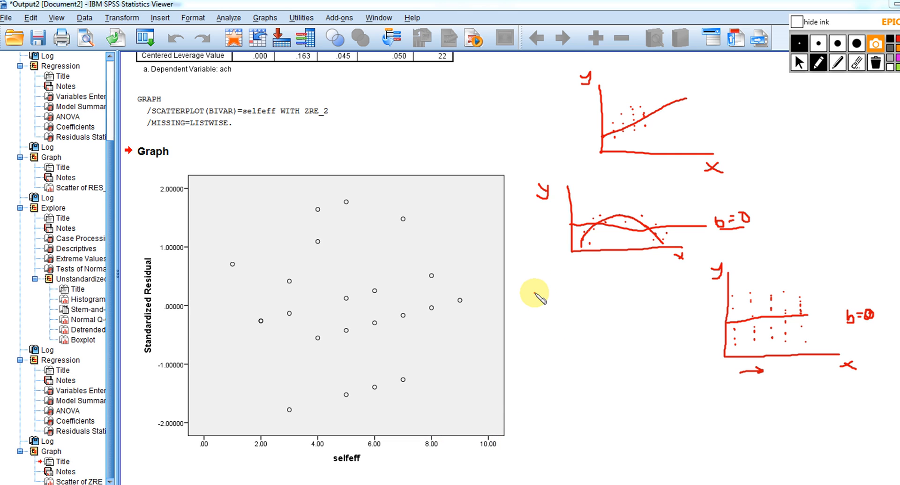
# Sketch a fourth pair of axes with a horizontal middle line and dots following an inverted-U arch across it
pyautogui.moveTo(535, 293)
pyautogui.mouseDown()
pyautogui.moveTo(535, 375)
pyautogui.moveTo(675, 383)
pyautogui.mouseUp()
pyautogui.moveTo(533, 334); pyautogui.dragTo(669, 334)
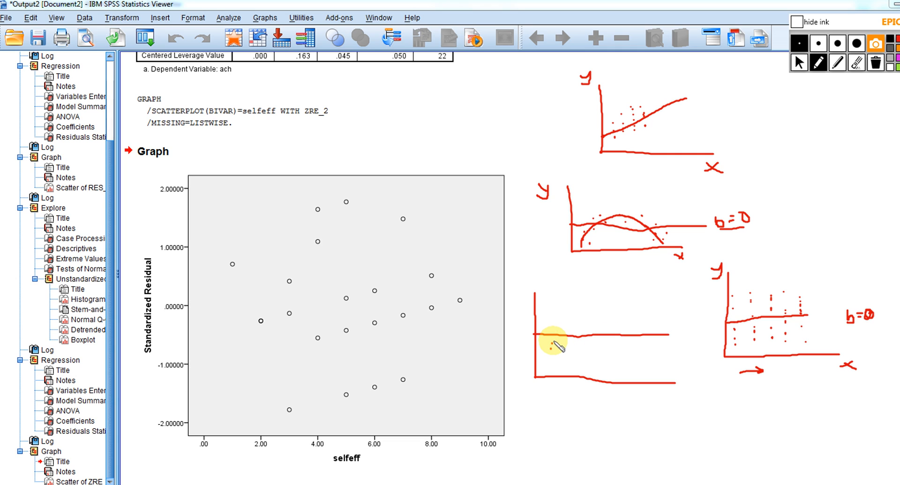
pyautogui.click(557, 338)
pyautogui.click(569, 330)
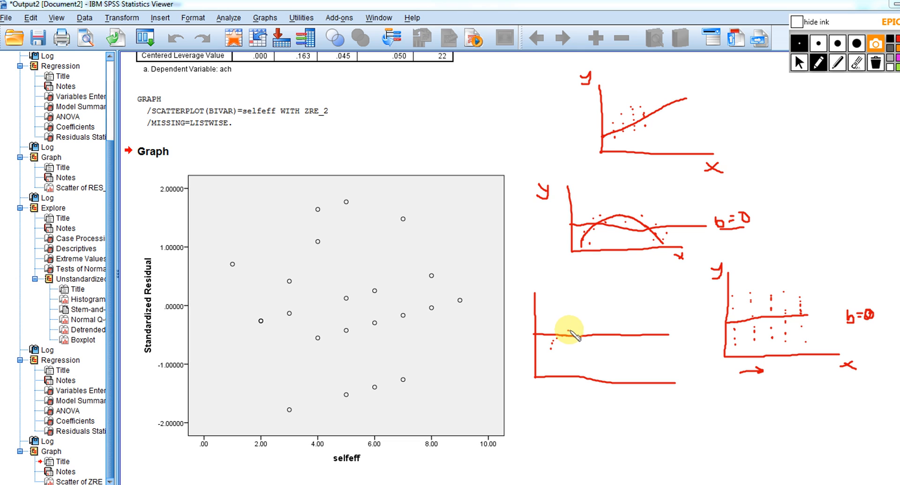
pyautogui.moveTo(574, 329); pyautogui.dragTo(575, 326)
pyautogui.click(581, 325)
pyautogui.click(586, 324)
pyautogui.click(594, 325)
pyautogui.click(615, 325)
pyautogui.click(619, 324)
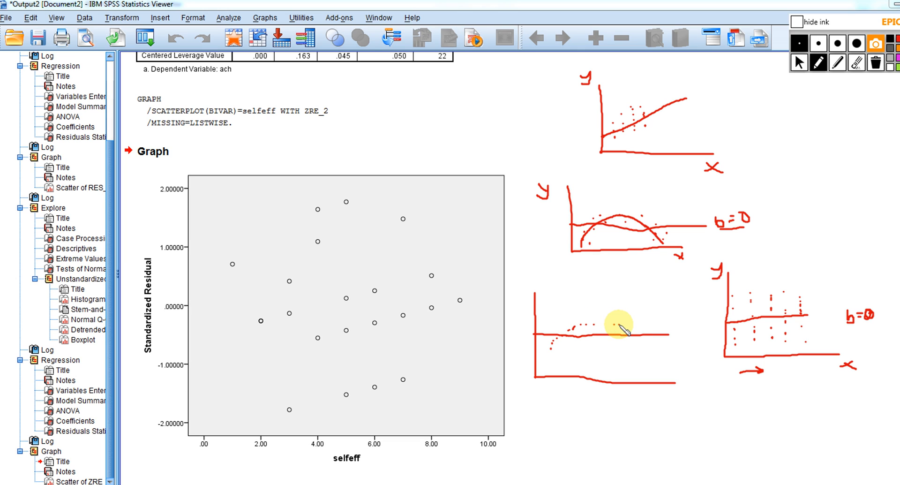
pyautogui.click(634, 328)
pyautogui.click(642, 331)
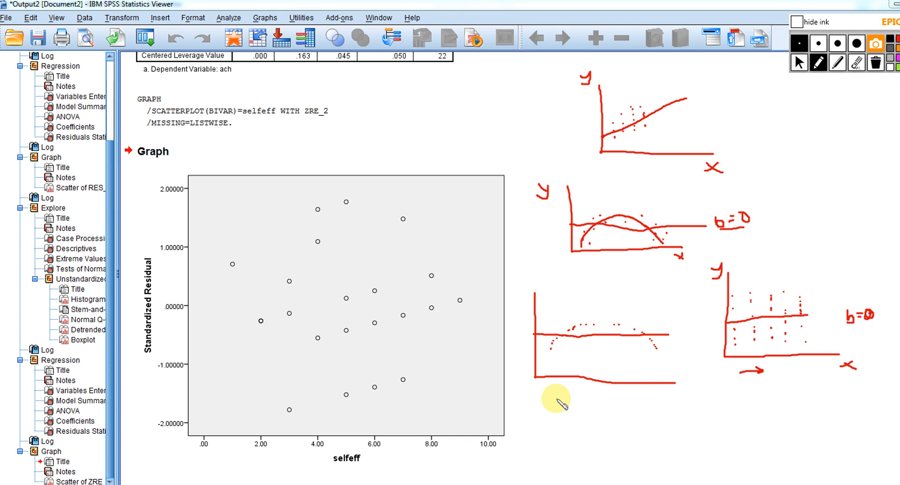
# Sketch a fifth pair of axes labelled e and x, with a horizontal middle line and one column of dots across it
pyautogui.moveTo(556, 395)
pyautogui.mouseDown()
pyautogui.moveTo(555, 448)
pyautogui.moveTo(682, 456)
pyautogui.mouseUp()
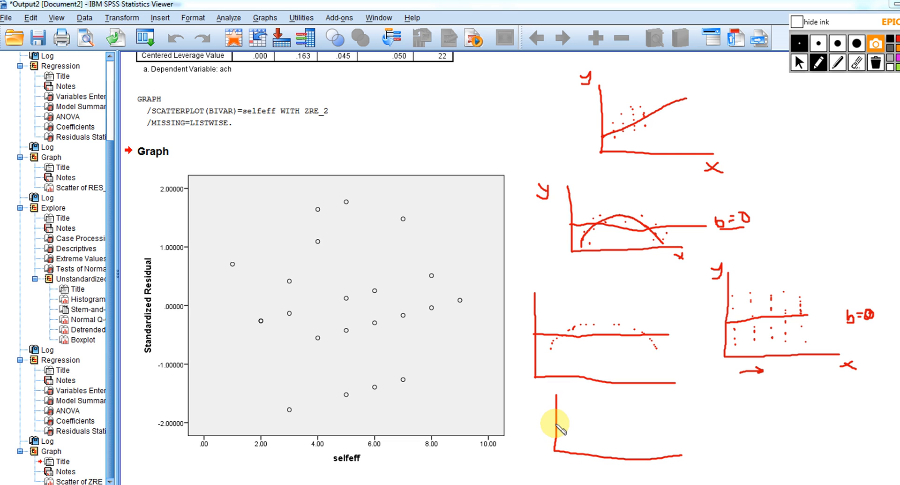
pyautogui.moveTo(555, 424); pyautogui.dragTo(606, 419)
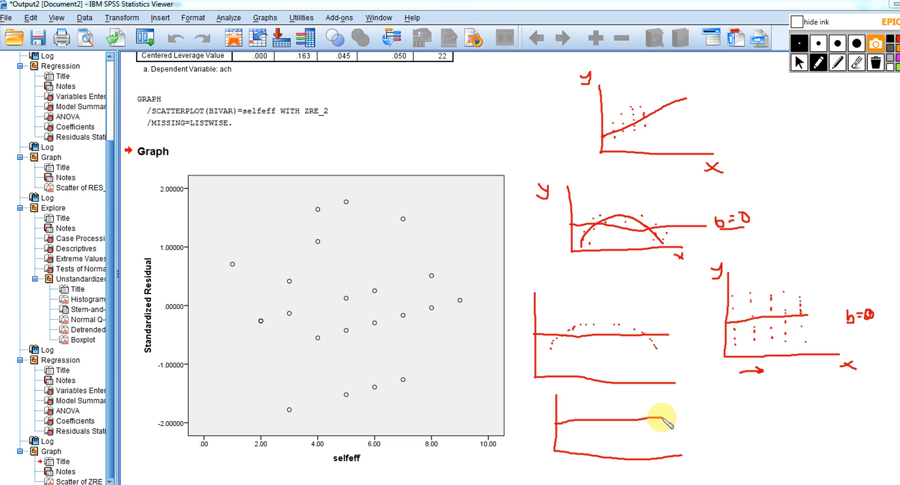
pyautogui.click(569, 433)
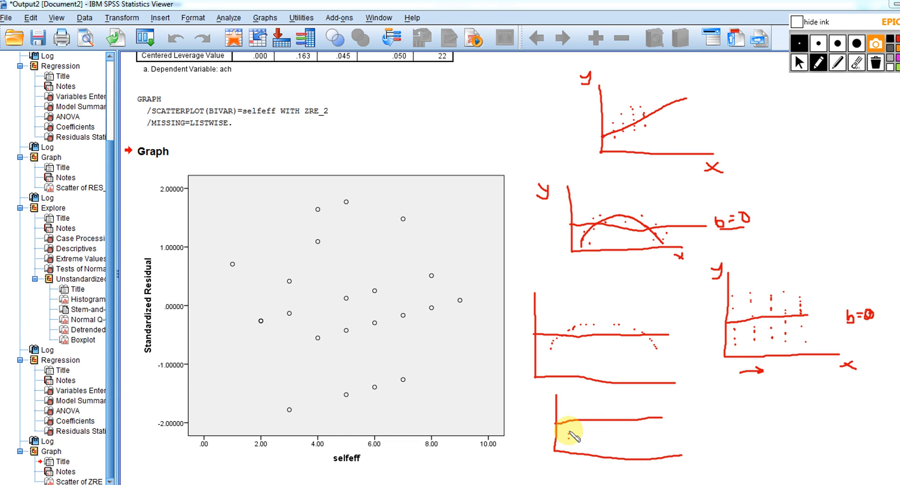
pyautogui.click(569, 429)
pyautogui.click(569, 423)
pyautogui.click(569, 415)
pyautogui.click(568, 409)
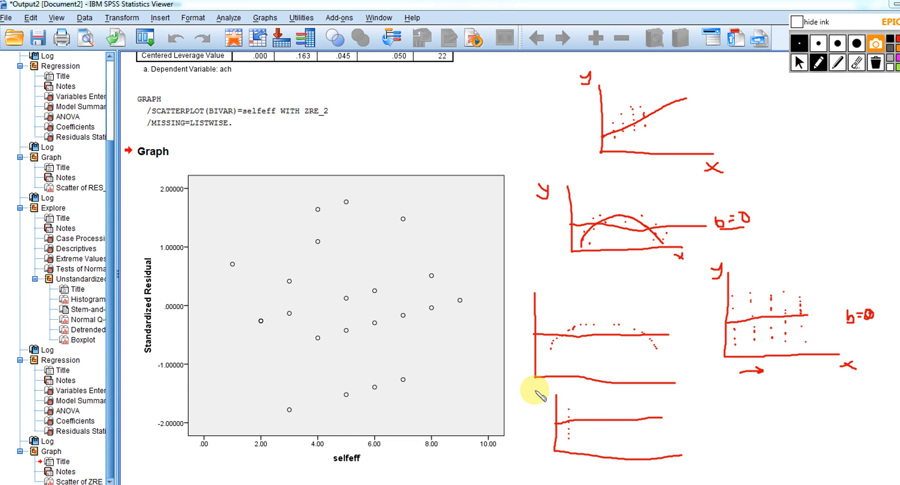
pyautogui.moveTo(536, 390); pyautogui.dragTo(546, 393)
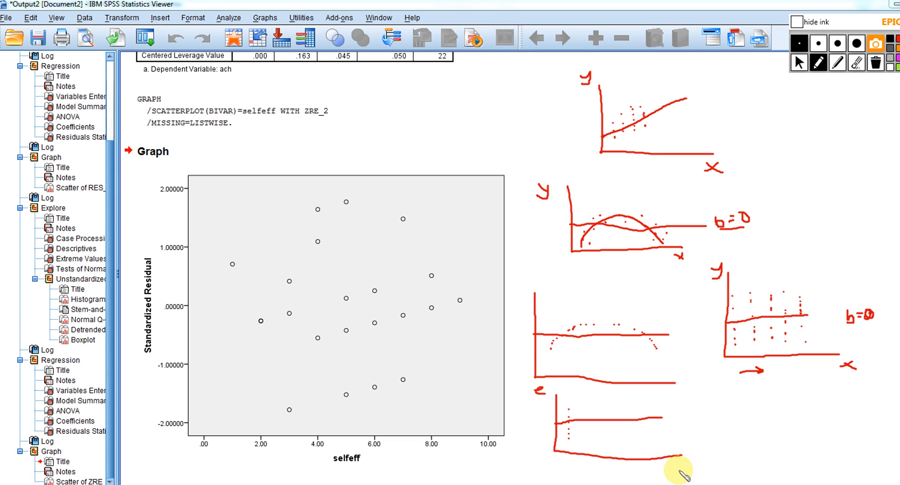
pyautogui.moveTo(681, 457); pyautogui.dragTo(684, 464)
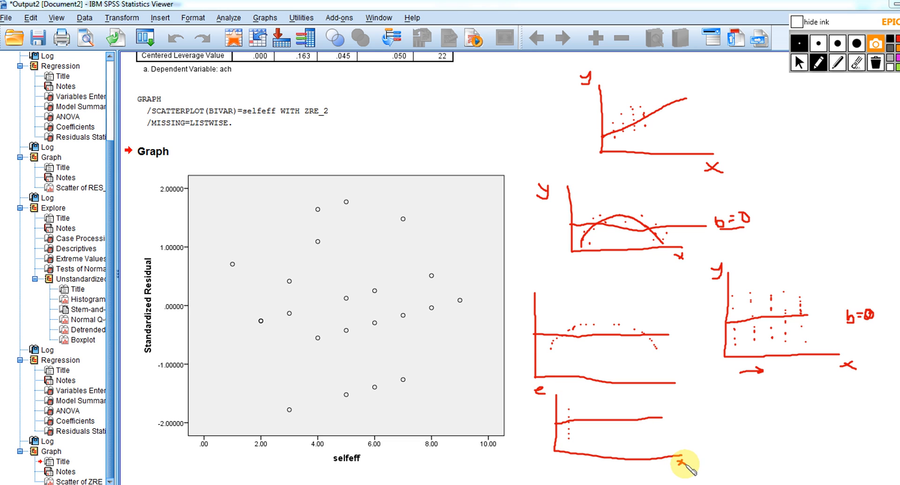
# Add three more columns of dots evenly above and below the fifth sketch's middle line
pyautogui.click(587, 435)
pyautogui.click(586, 430)
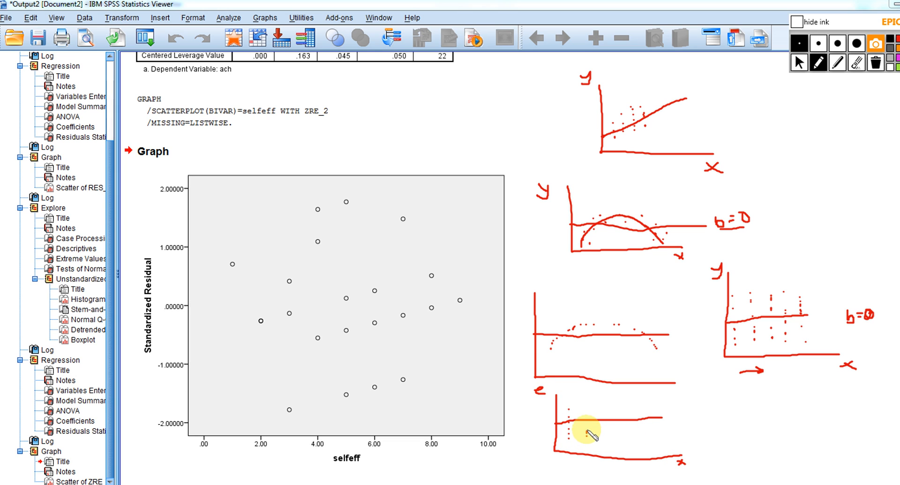
pyautogui.click(587, 424)
pyautogui.click(587, 419)
pyautogui.click(587, 413)
pyautogui.click(586, 403)
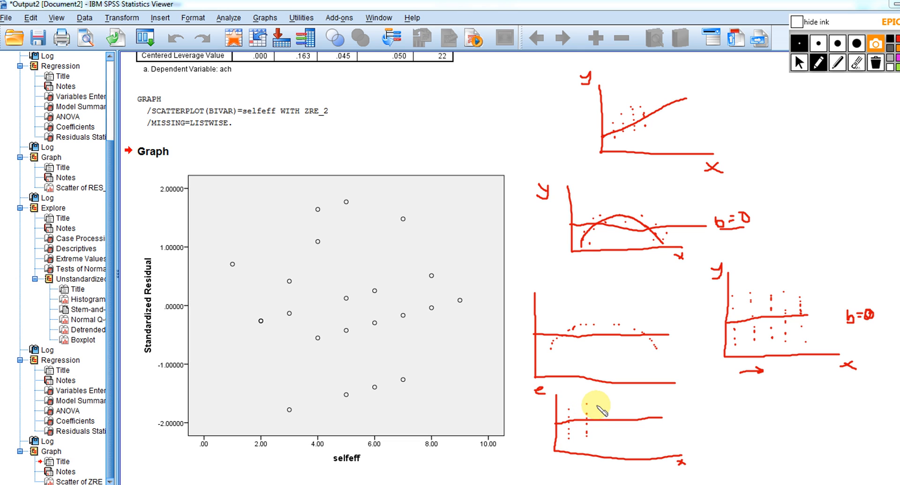
pyautogui.click(600, 405)
pyautogui.click(600, 411)
pyautogui.click(600, 416)
pyautogui.moveTo(600, 423); pyautogui.dragTo(600, 428)
pyautogui.click(600, 433)
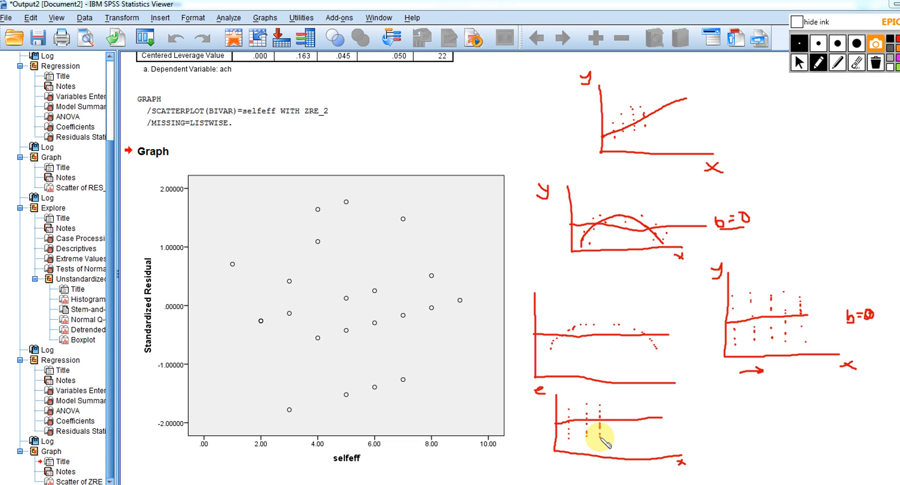
pyautogui.click(612, 441)
pyautogui.click(612, 428)
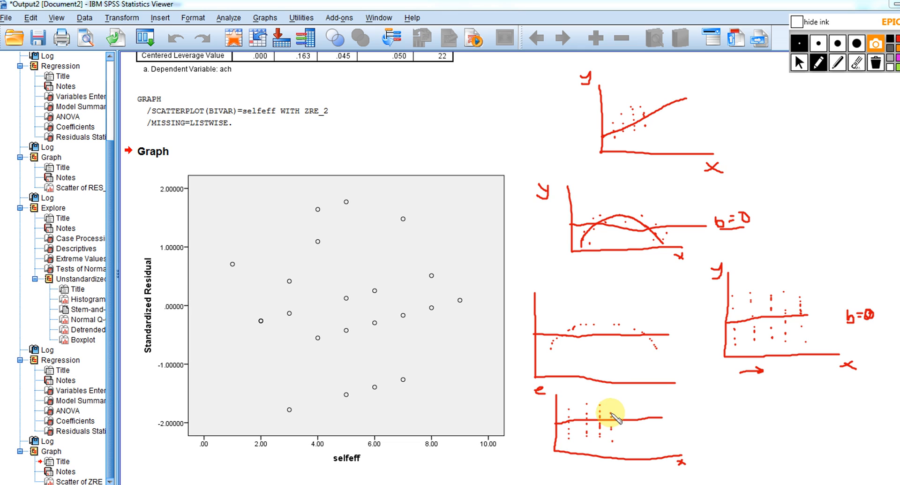
pyautogui.click(611, 409)
pyautogui.click(611, 405)
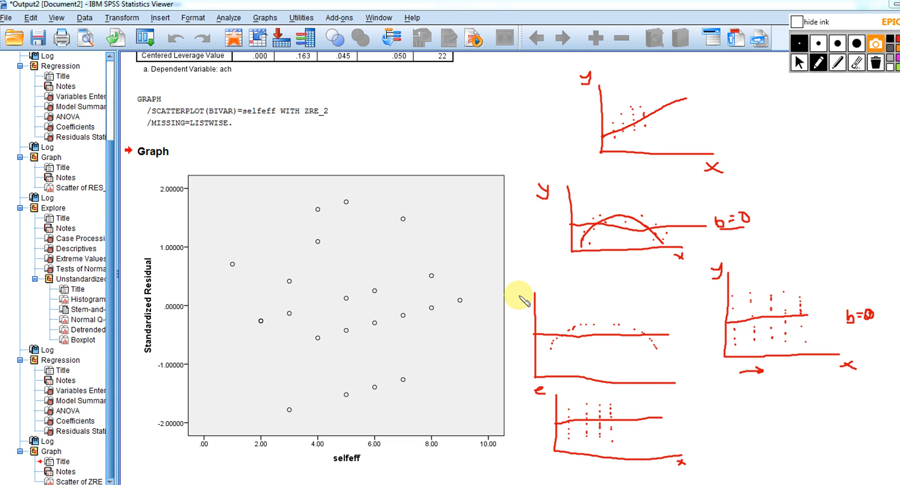
# Label the fourth sketch's axes e and x, and clear all ink from the screen
pyautogui.moveTo(519, 293); pyautogui.dragTo(531, 294)
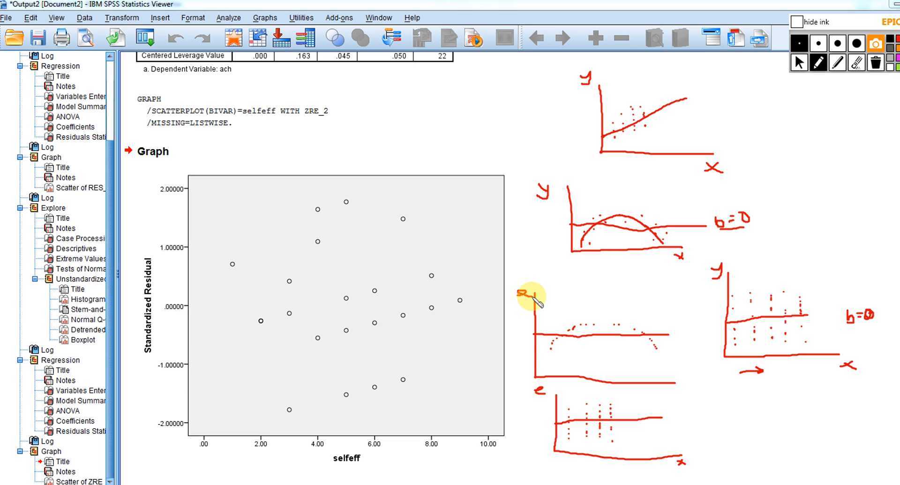
pyautogui.moveTo(679, 386)
pyautogui.mouseDown()
pyautogui.moveTo(671, 391)
pyautogui.moveTo(683, 393)
pyautogui.mouseUp()
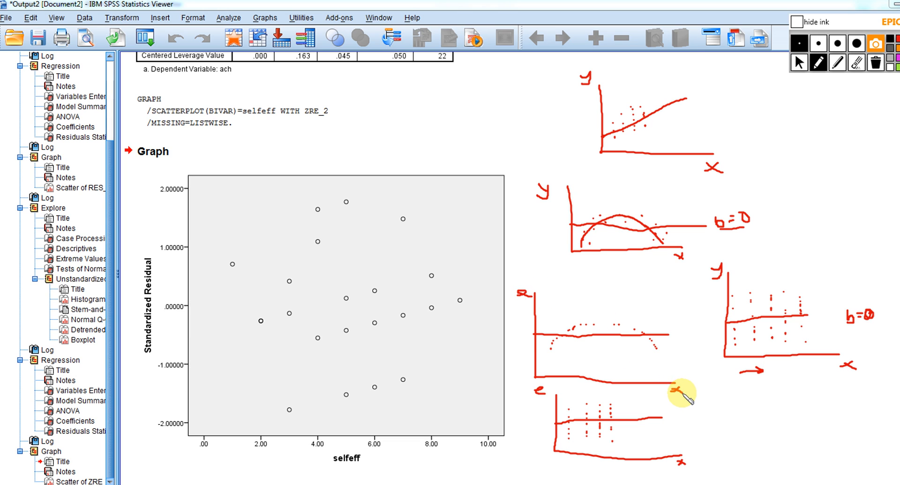
pyautogui.click(875, 65)
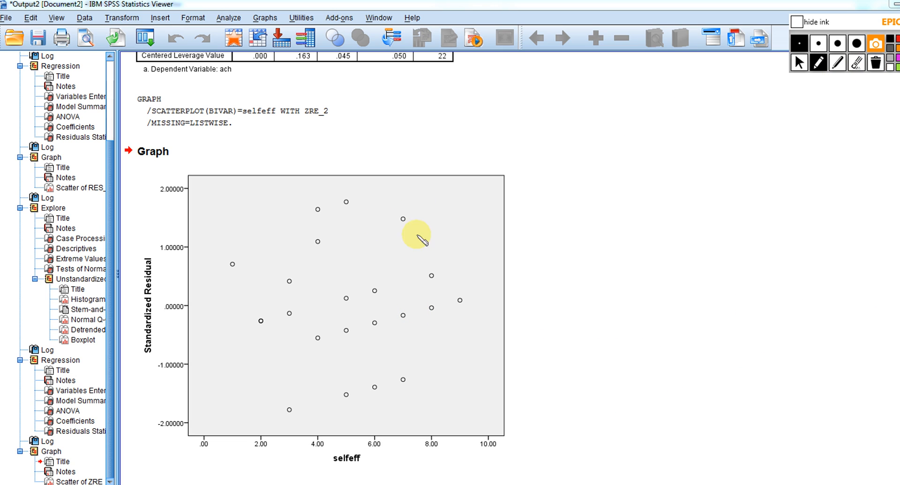
pyautogui.click(799, 62)
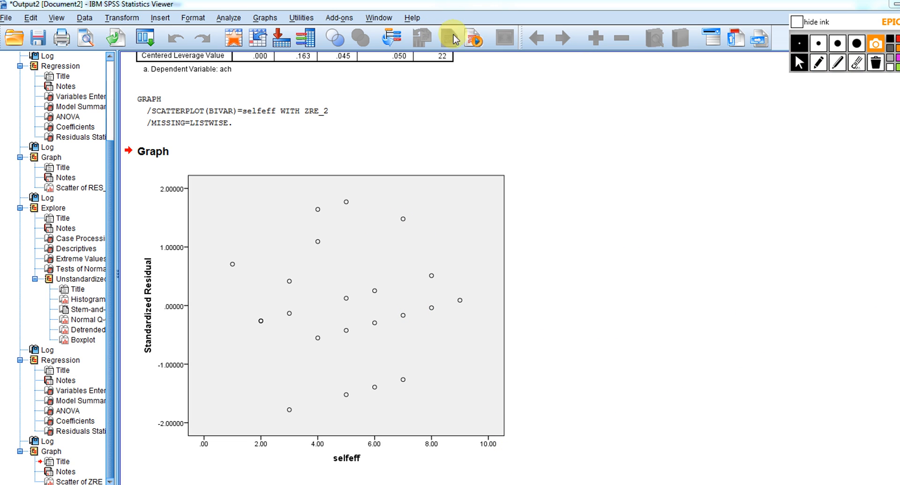
# Create a simple scatterplot with ach on the Y axis in place of the standardized residual and selfeff on the X axis
pyautogui.click(265, 17)
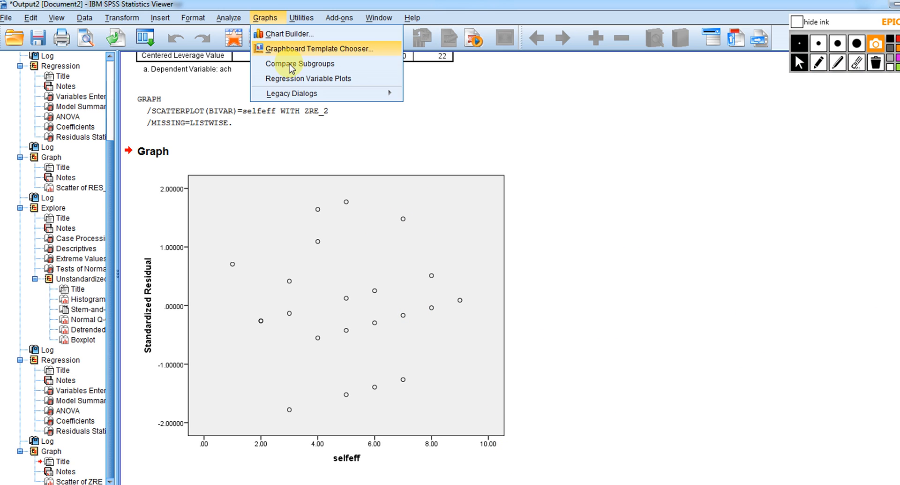
pyautogui.moveTo(323, 96)
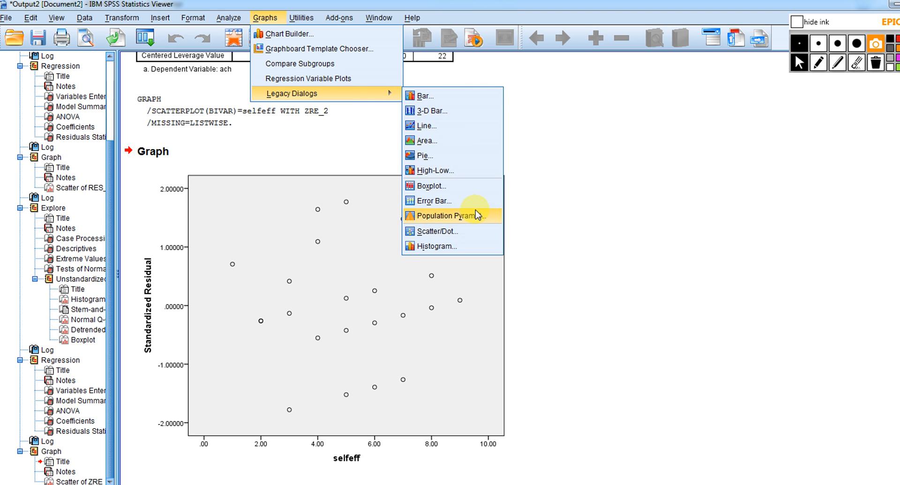
pyautogui.click(445, 231)
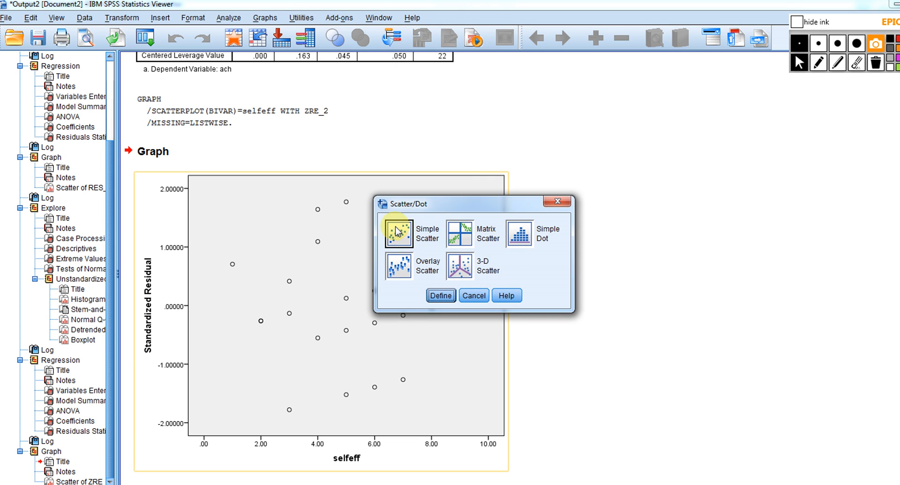
pyautogui.click(441, 296)
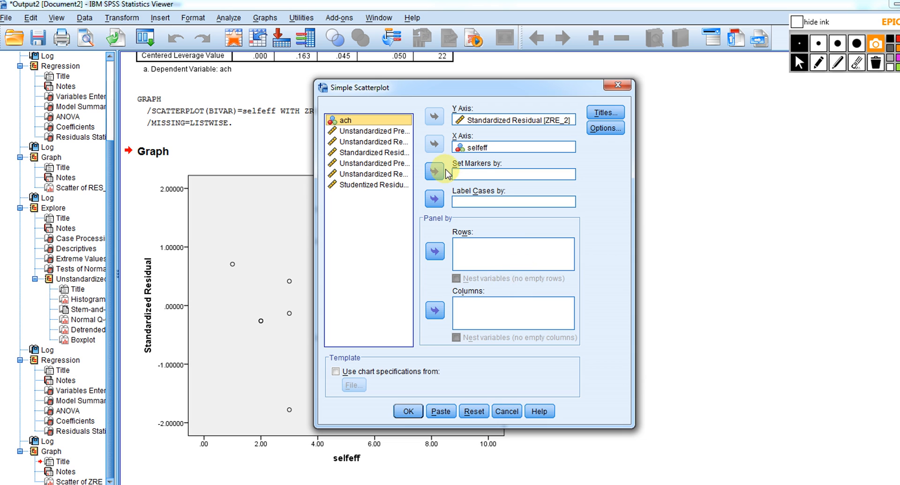
pyautogui.click(483, 121)
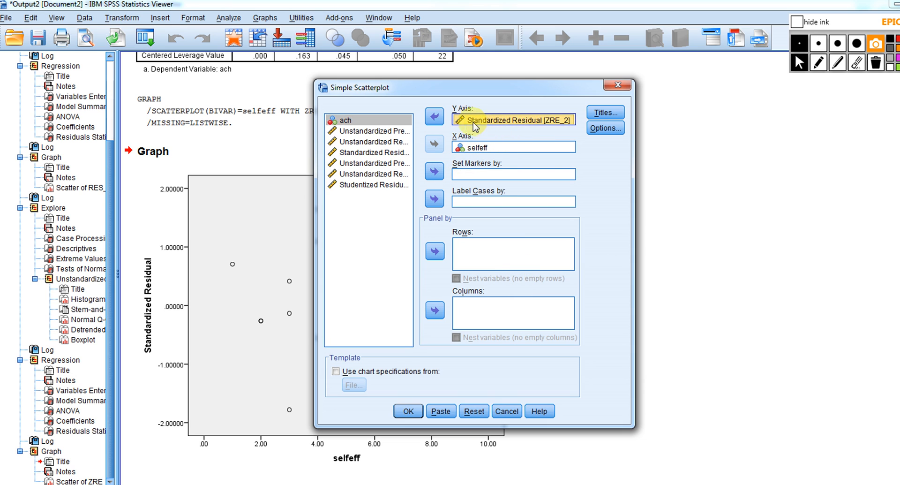
pyautogui.click(435, 117)
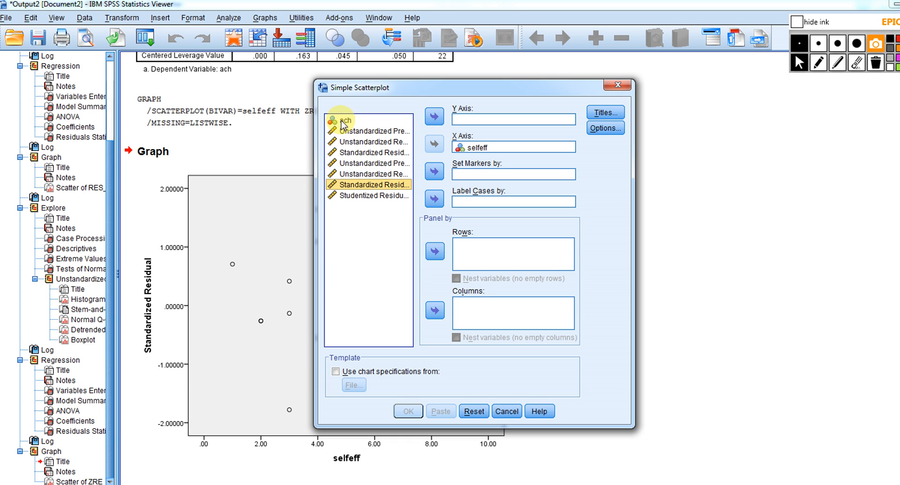
pyautogui.click(365, 121)
pyautogui.click(434, 117)
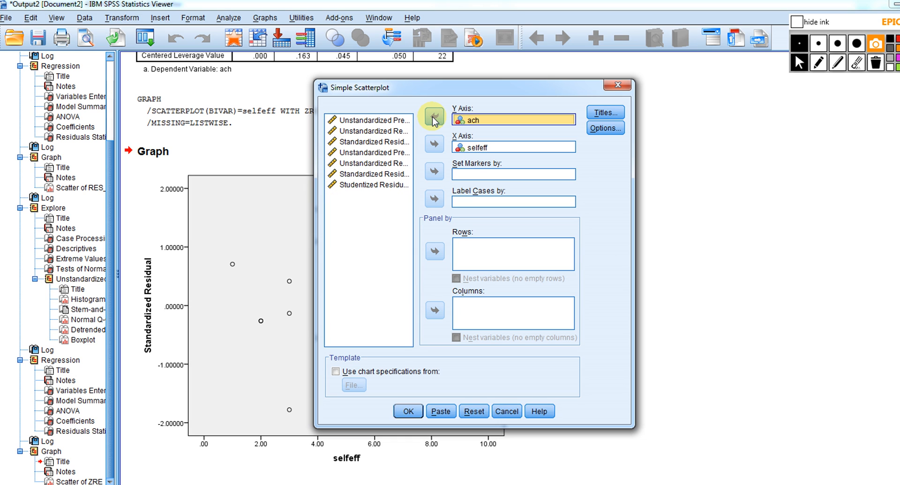
pyautogui.click(410, 411)
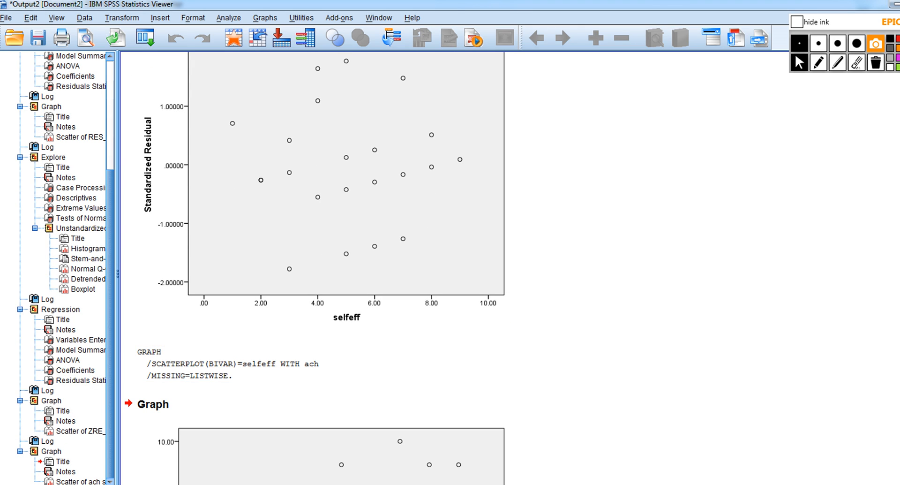
# Open the ach by selfeff scatterplot for editing and add a linear fit line at total
pyautogui.scroll(-5, 509, 268)
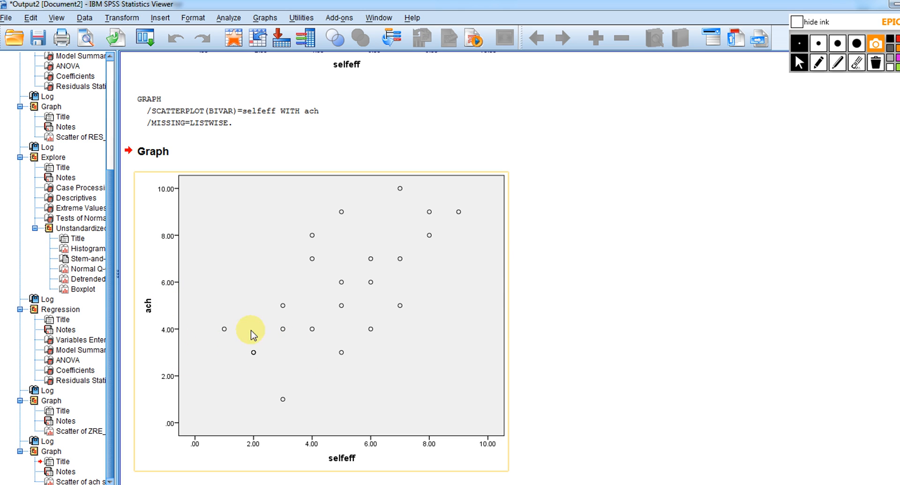
pyautogui.click(452, 289)
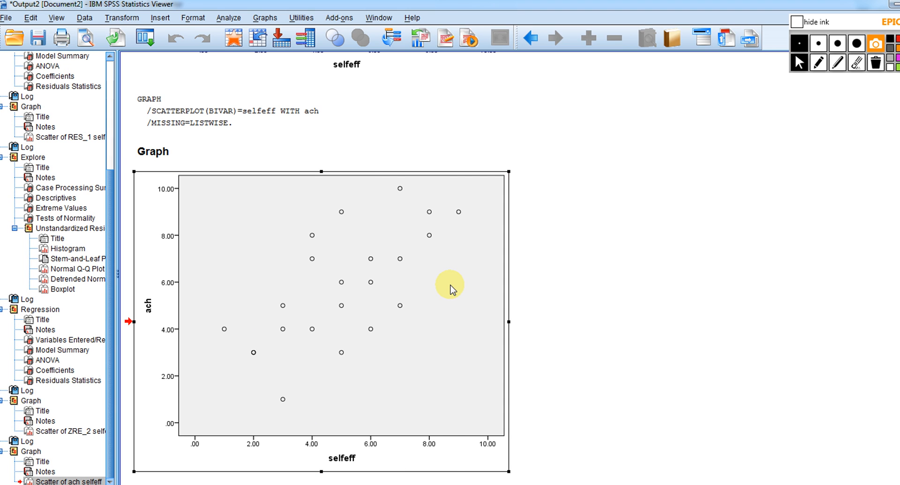
pyautogui.doubleClick(452, 289)
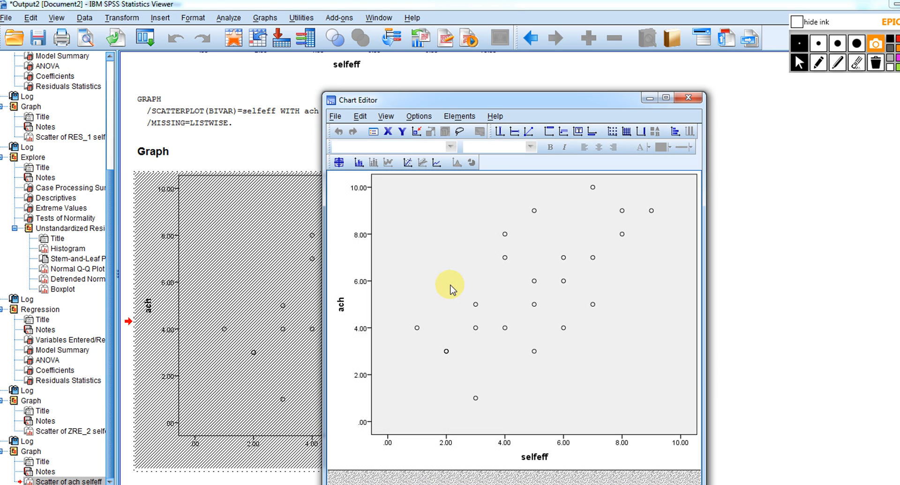
pyautogui.click(407, 164)
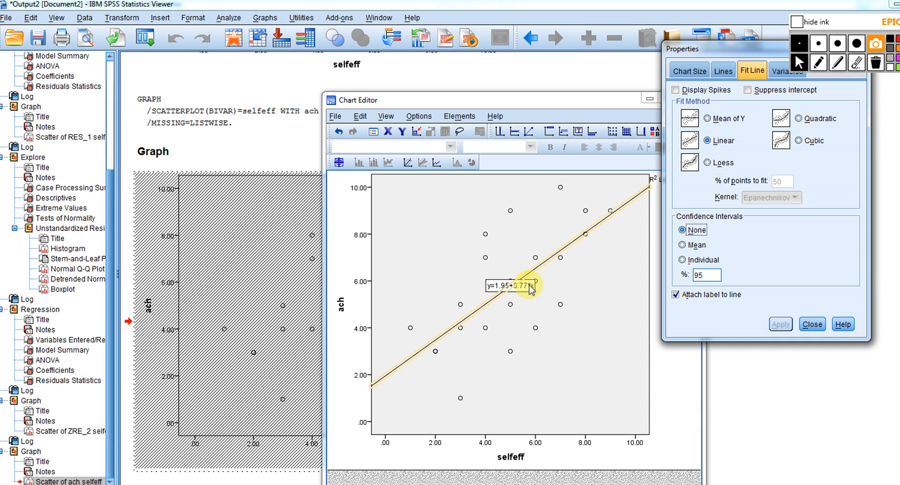
# Apply a Quadratic fit and a Cubic fit in turn to the scatterplot's fit line
pyautogui.click(801, 118)
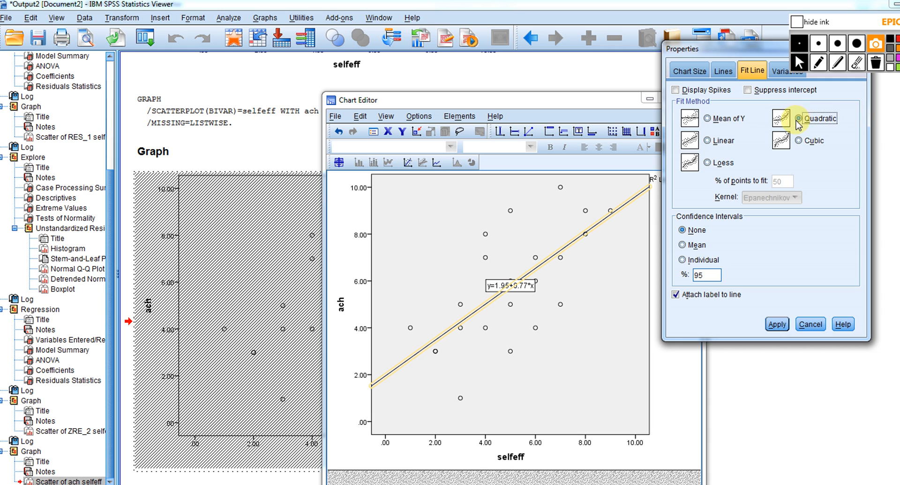
pyautogui.click(799, 142)
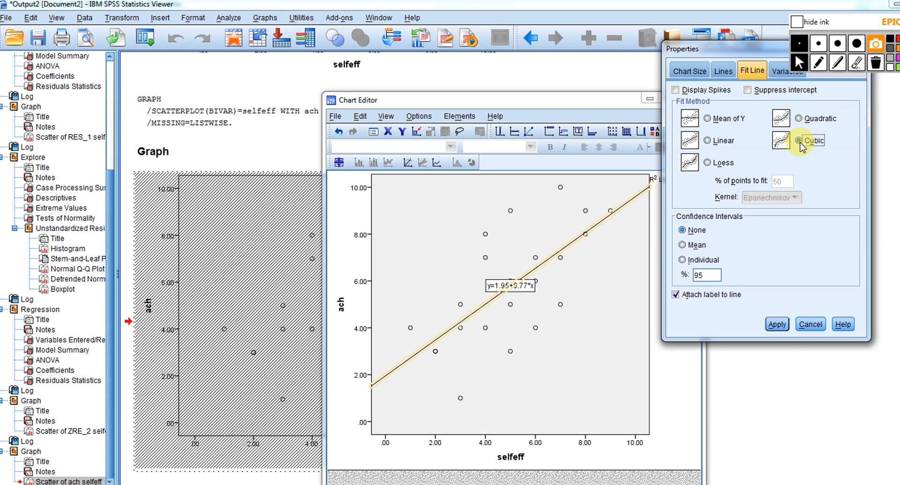
pyautogui.click(799, 118)
pyautogui.click(780, 323)
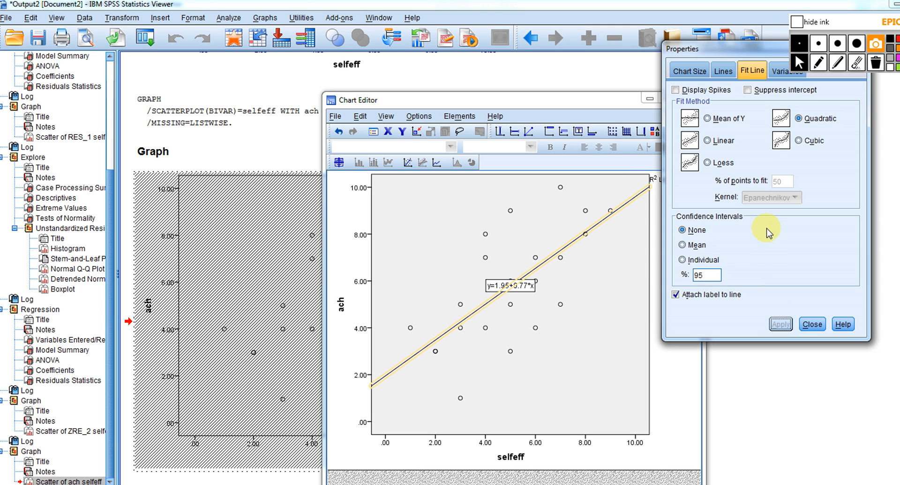
pyautogui.click(682, 230)
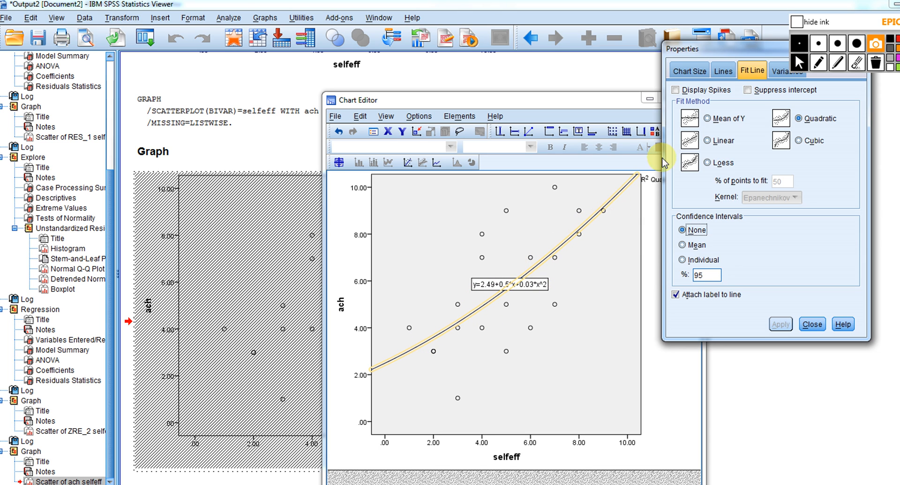
pyautogui.click(800, 141)
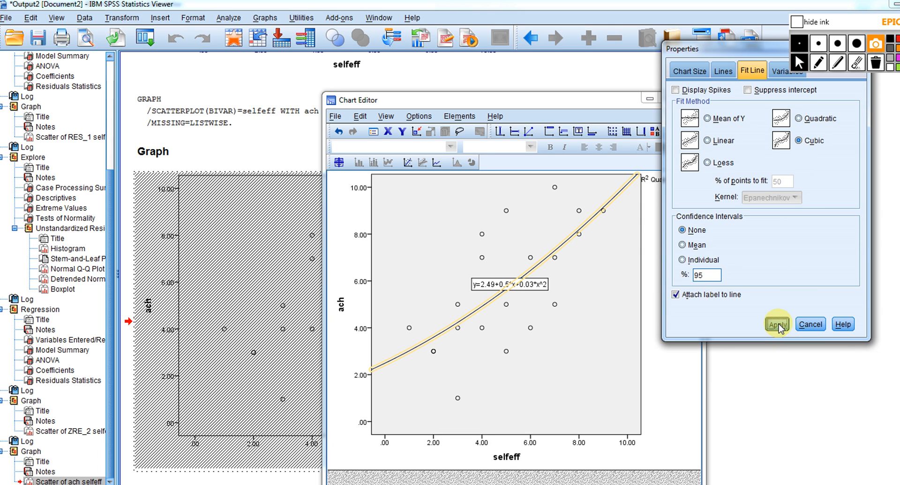
pyautogui.press('Return')
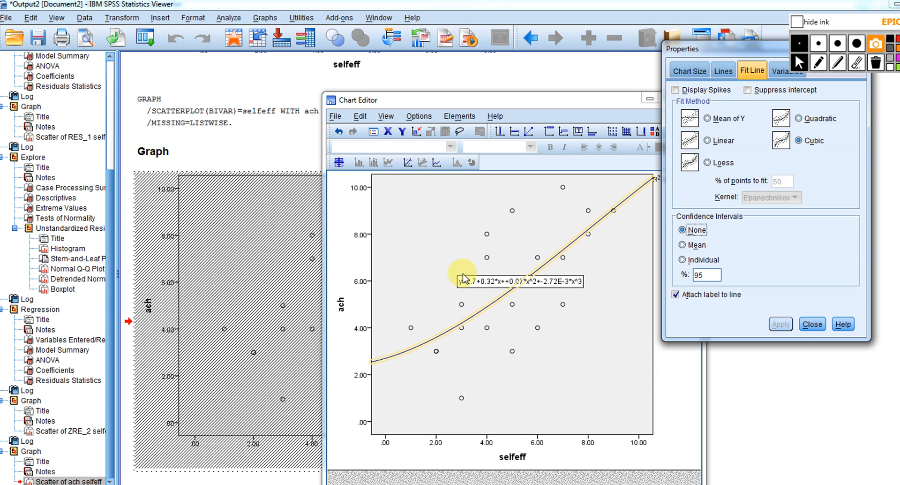
# Set the scatterplot's fit line to Linear and close its properties
pyautogui.click(708, 140)
pyautogui.click(782, 324)
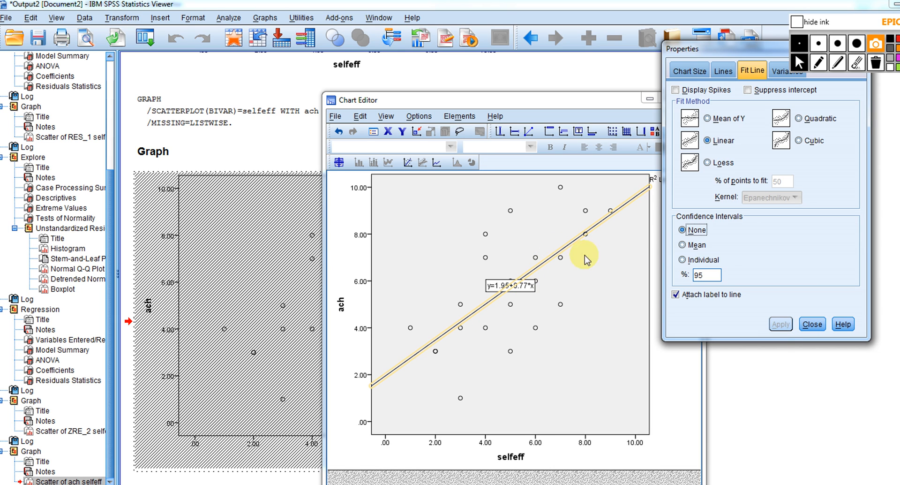
pyautogui.click(813, 325)
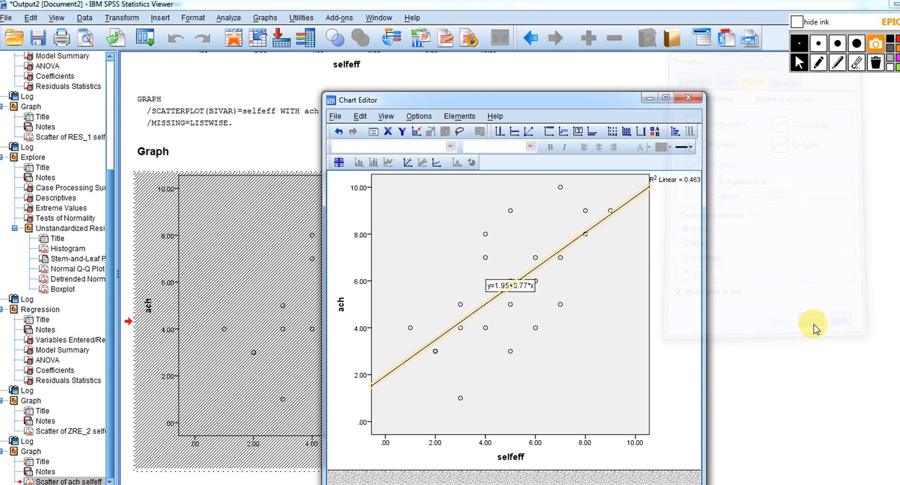
# Close the chart editor and set up a Curve Estimation with ach as the dependent and selfeff as the independent variable
pyautogui.click(688, 97)
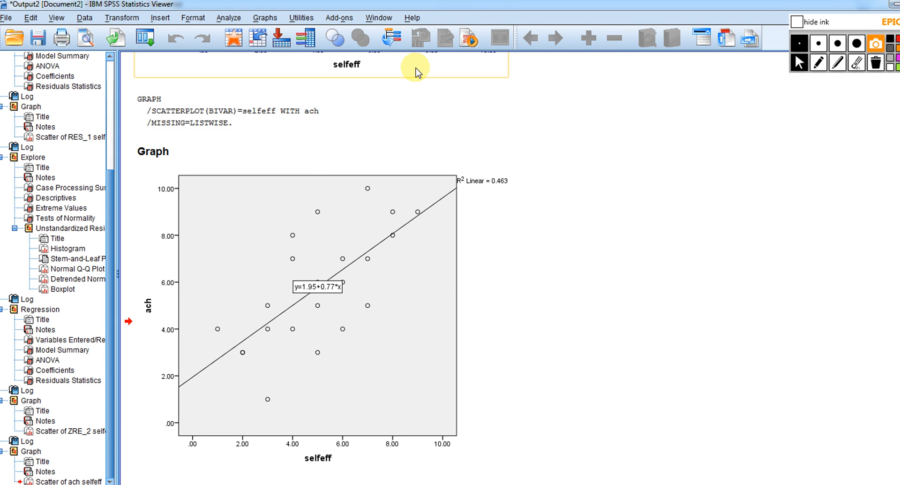
pyautogui.click(229, 18)
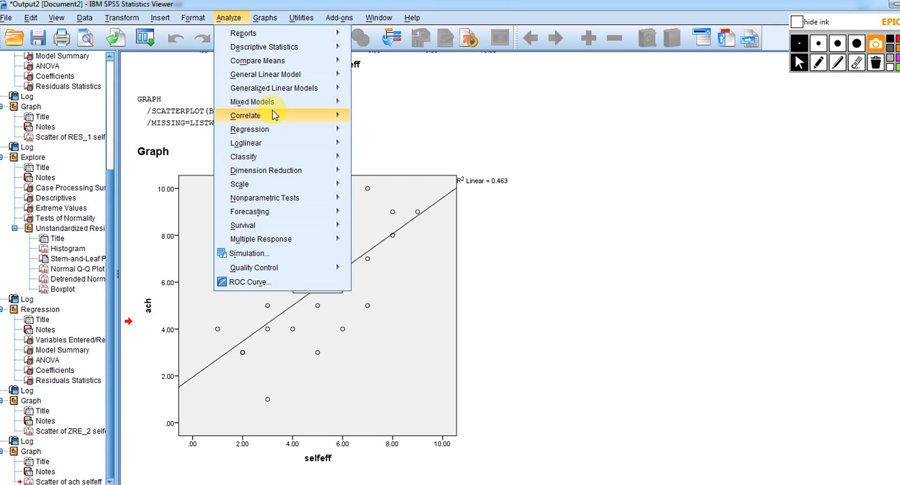
pyautogui.moveTo(294, 133)
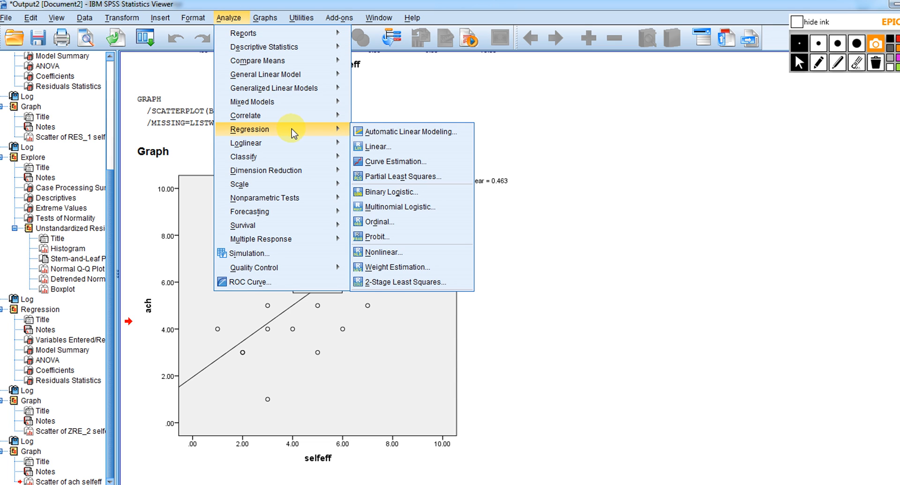
pyautogui.click(386, 161)
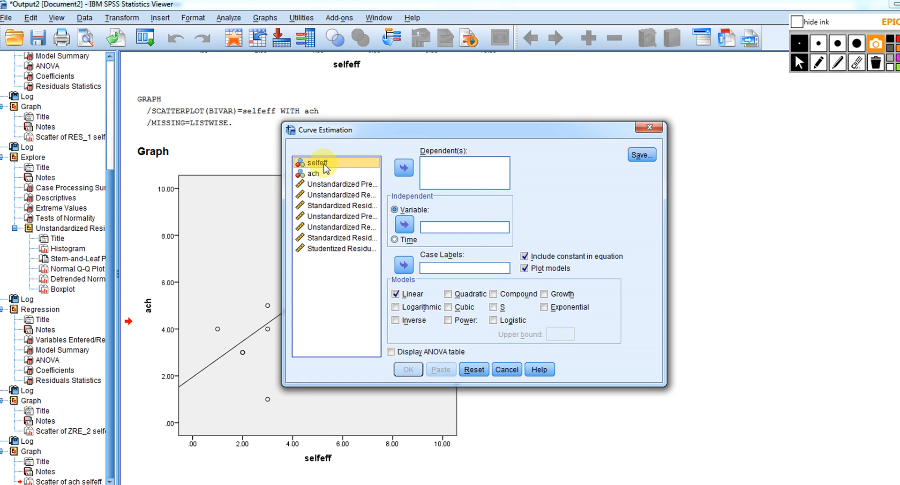
pyautogui.click(405, 225)
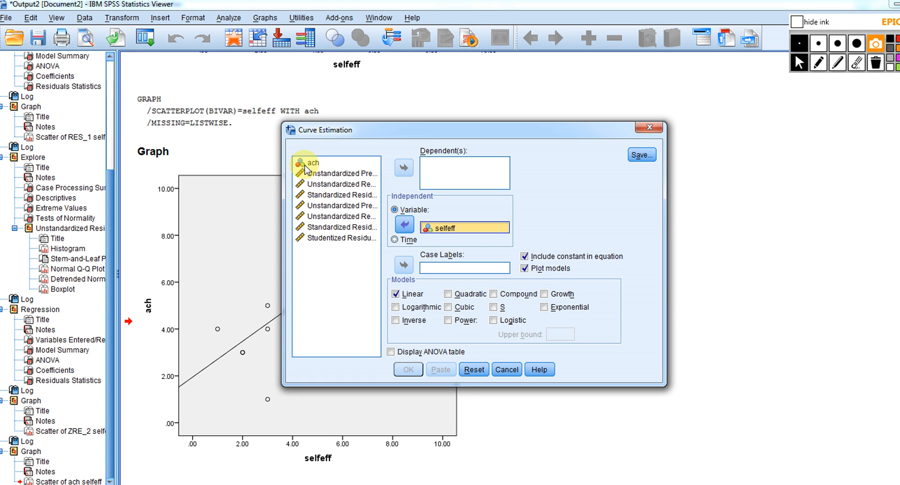
pyautogui.click(404, 168)
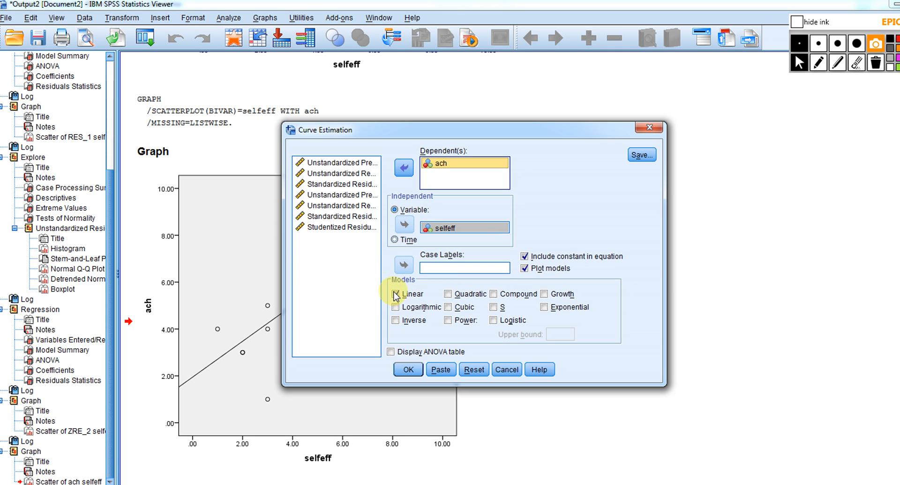
# Include the Quadratic model alongside Linear, leaving Cubic out, and run the curve estimation
pyautogui.click(448, 295)
pyautogui.click(449, 308)
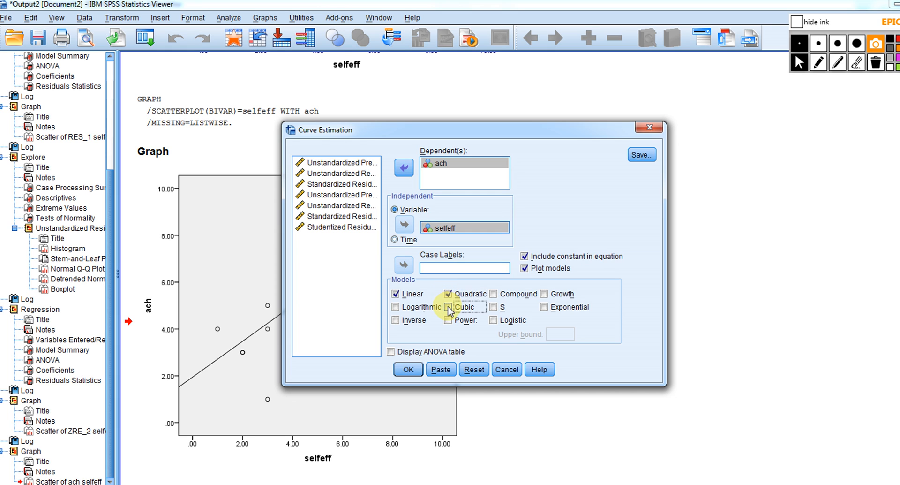
pyautogui.click(449, 307)
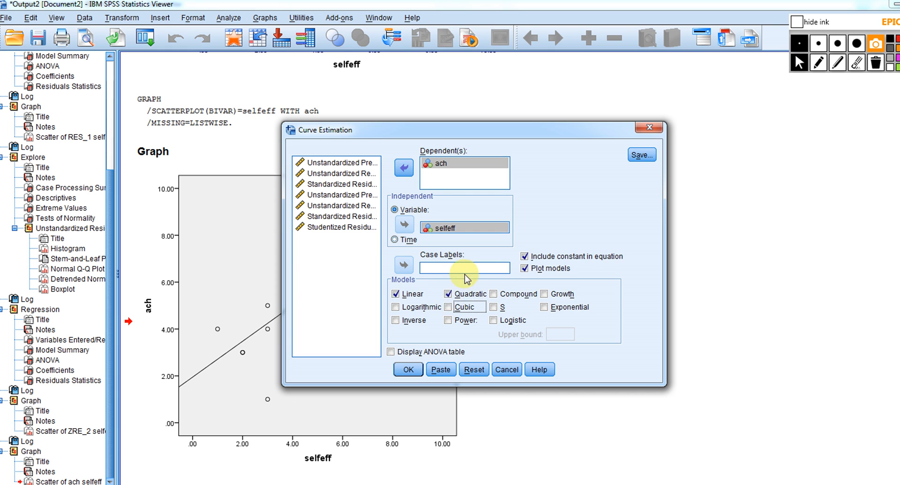
pyautogui.click(409, 374)
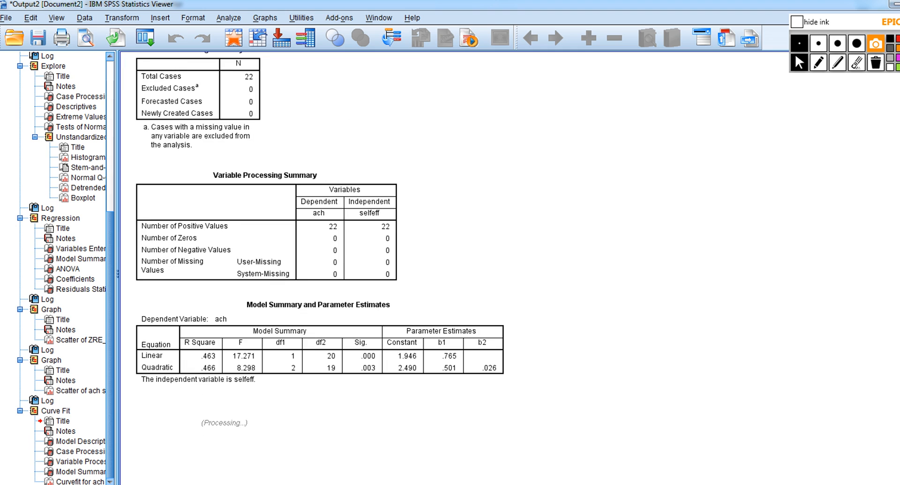
# Mark the Linear row's R Square in the Model Summary and Parameter Estimates table with red ink and erase the mark
pyautogui.scroll(3, 507, 267)
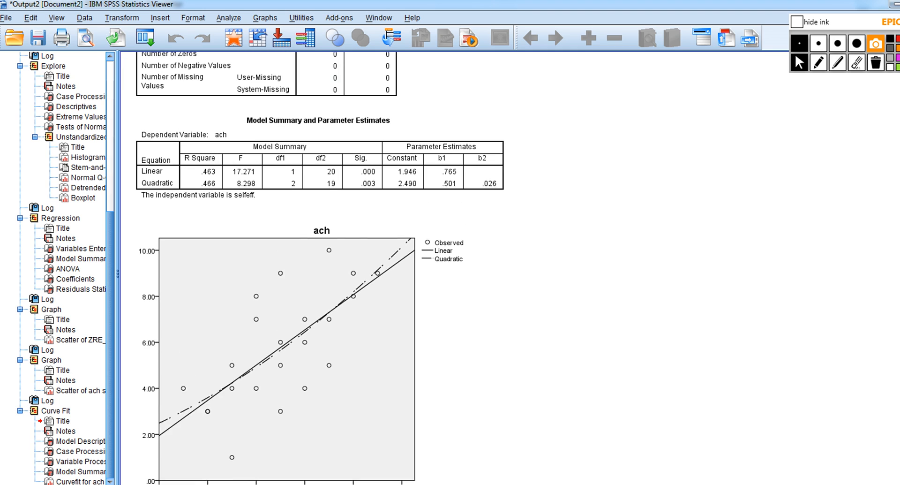
pyautogui.click(817, 64)
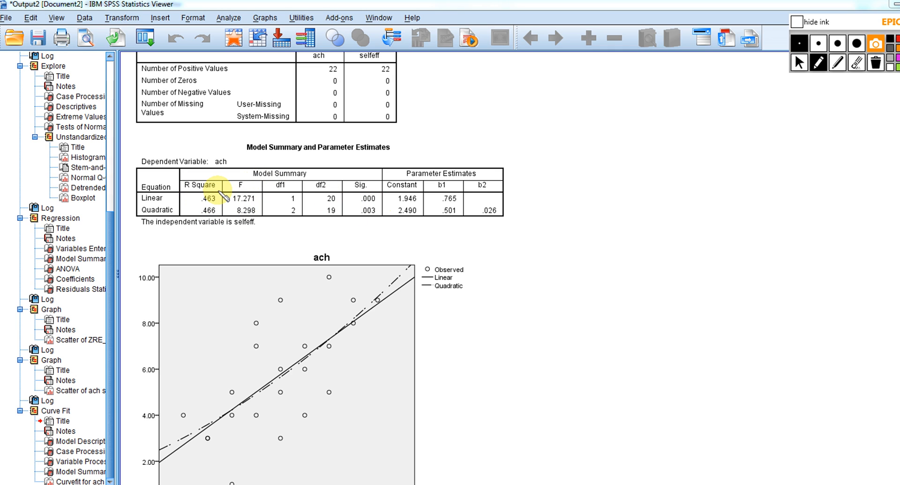
pyautogui.moveTo(219, 191)
pyautogui.mouseDown()
pyautogui.moveTo(131, 189)
pyautogui.moveTo(139, 207)
pyautogui.moveTo(162, 210)
pyautogui.moveTo(209, 206)
pyautogui.moveTo(224, 192)
pyautogui.mouseUp()
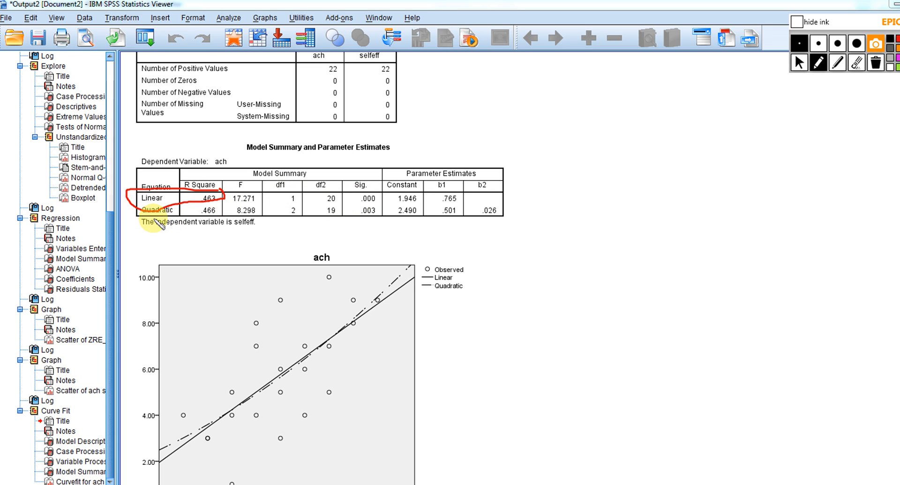
pyautogui.click(875, 64)
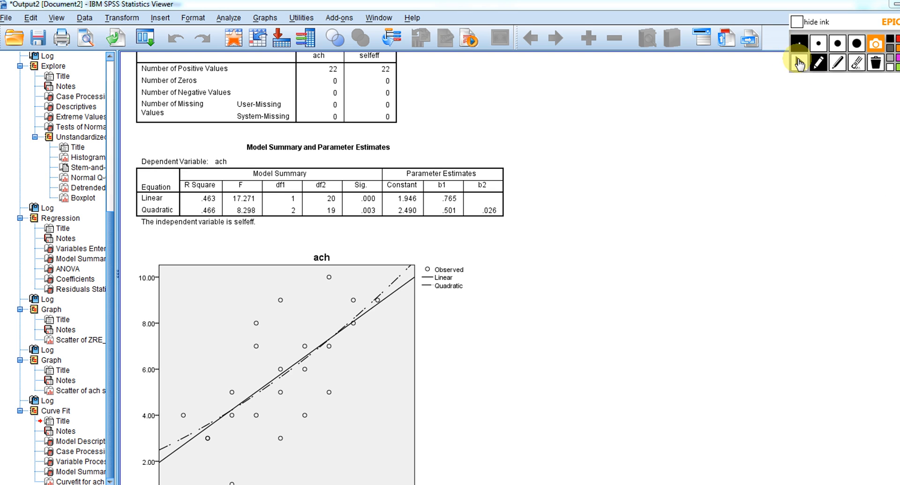
pyautogui.click(799, 63)
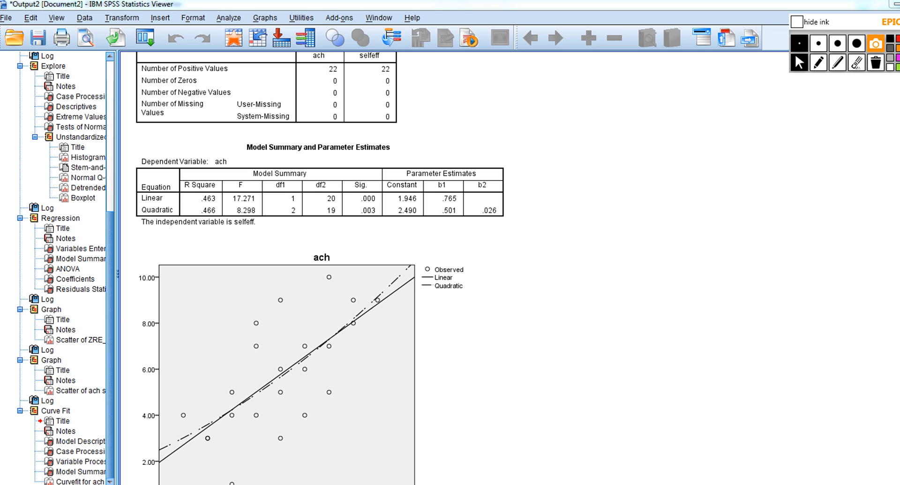
# Examine the earlier scatterplot of the standardized residual against selfeff in the output
pyautogui.scroll(15, 319, 268)
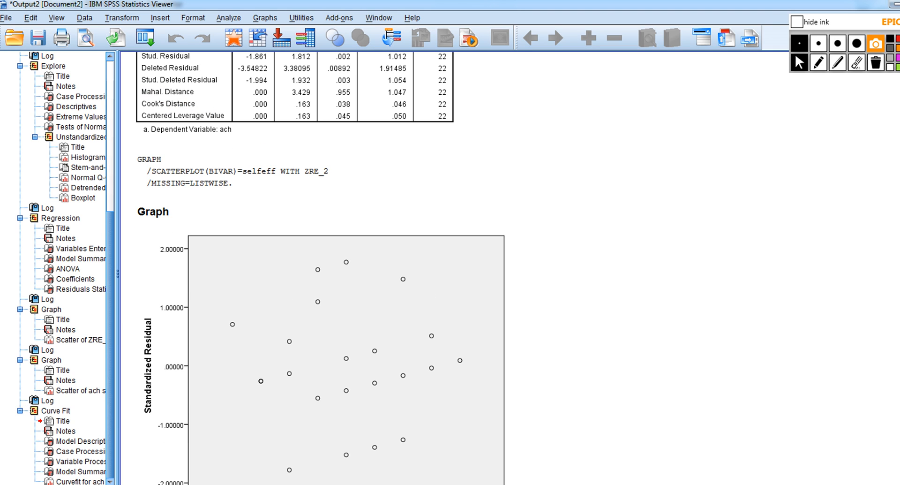
pyautogui.scroll(-3, 319, 267)
pyautogui.click(479, 439)
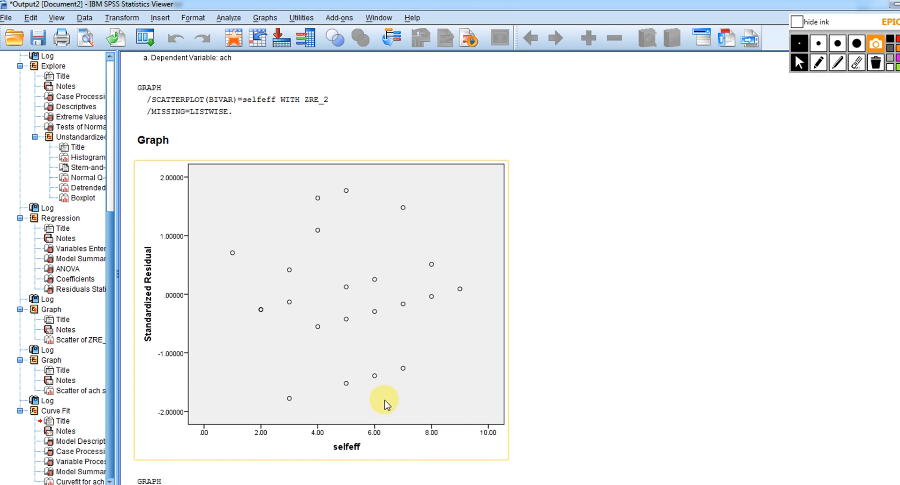
pyautogui.click(499, 479)
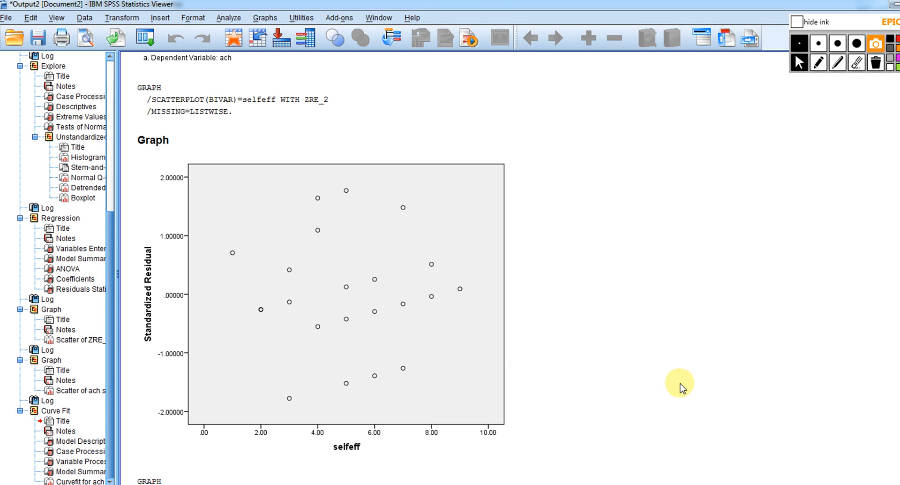
pyautogui.click(468, 356)
pyautogui.click(560, 365)
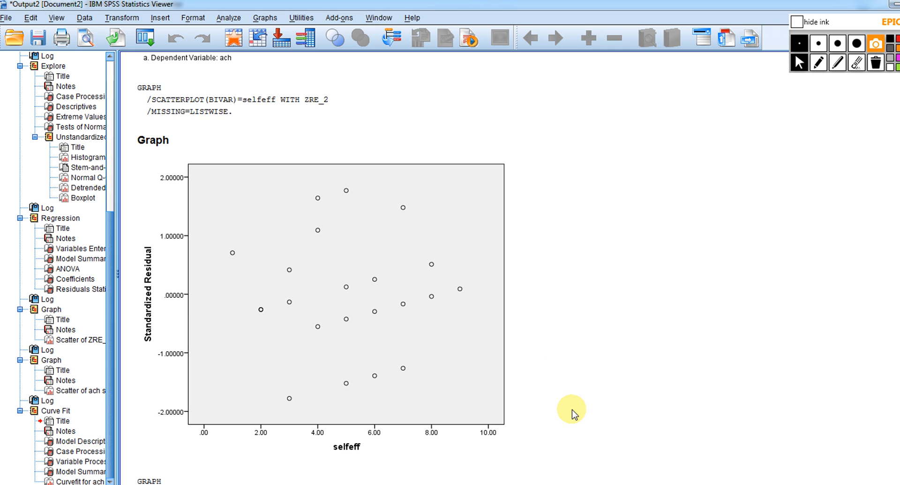